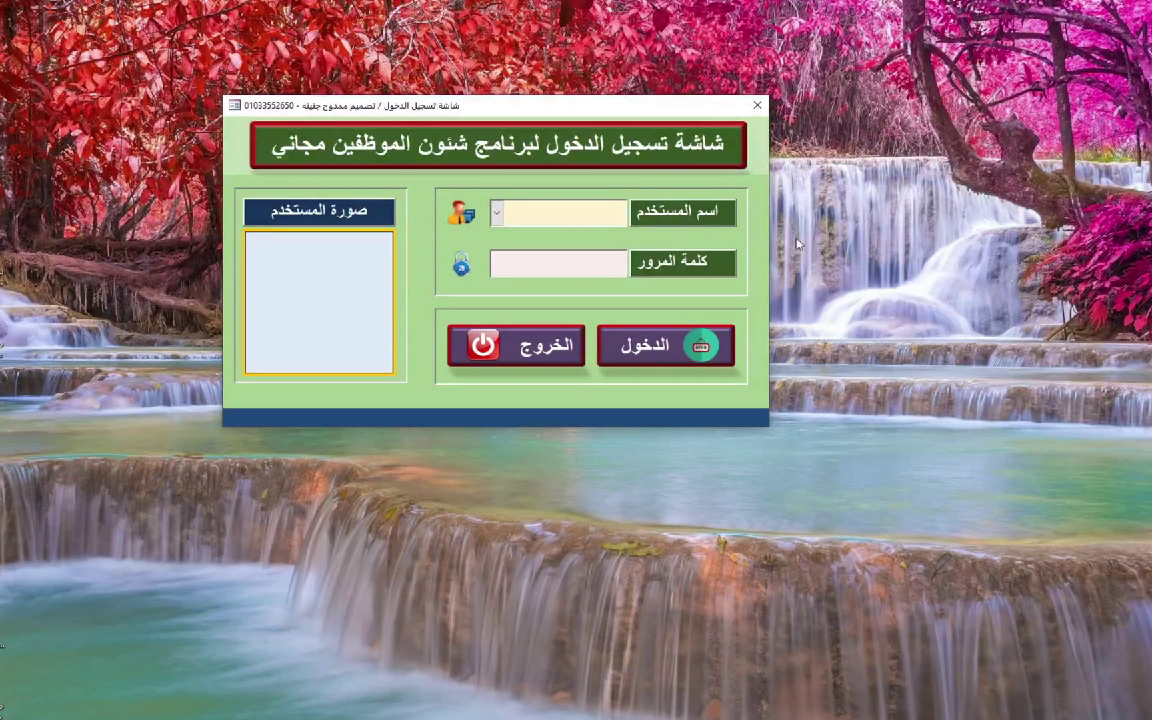
Cycle through the accounts in the اسم المستخدم dropdown, ending on the second user
{"action": "left_click", "coordinate": [496, 213]}
{"action": "left_click", "coordinate": [573, 239]}
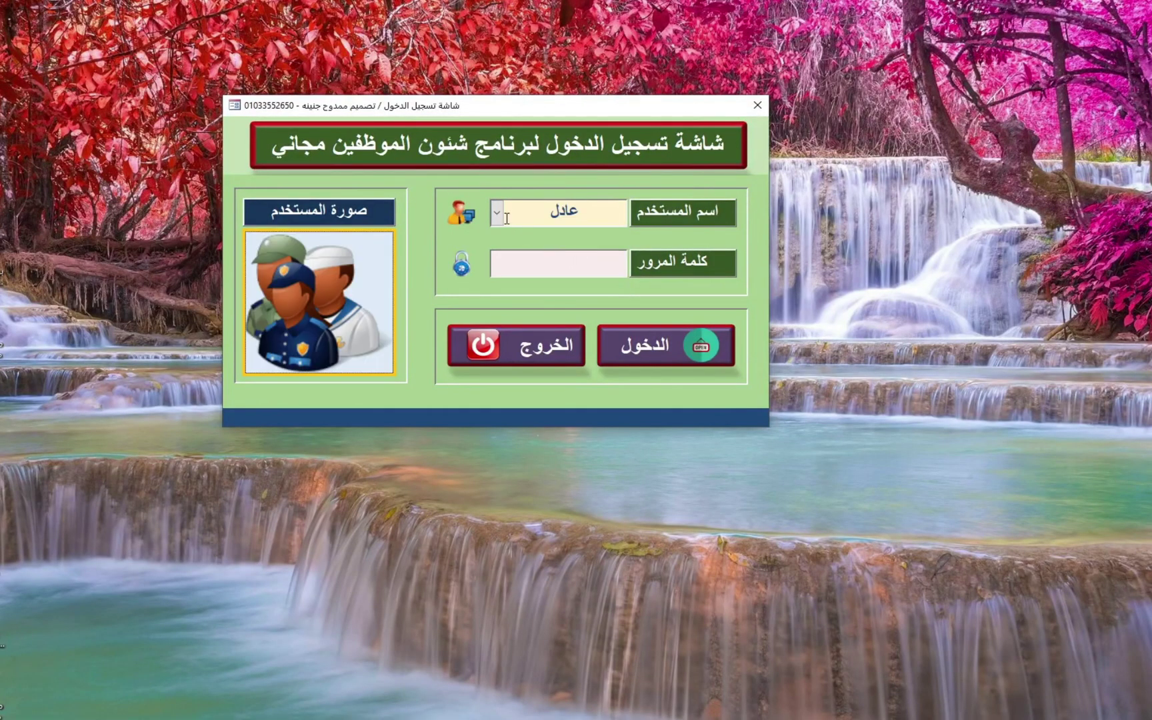
{"action": "left_click", "coordinate": [497, 213]}
{"action": "left_click", "coordinate": [558, 260]}
{"action": "left_click", "coordinate": [497, 213]}
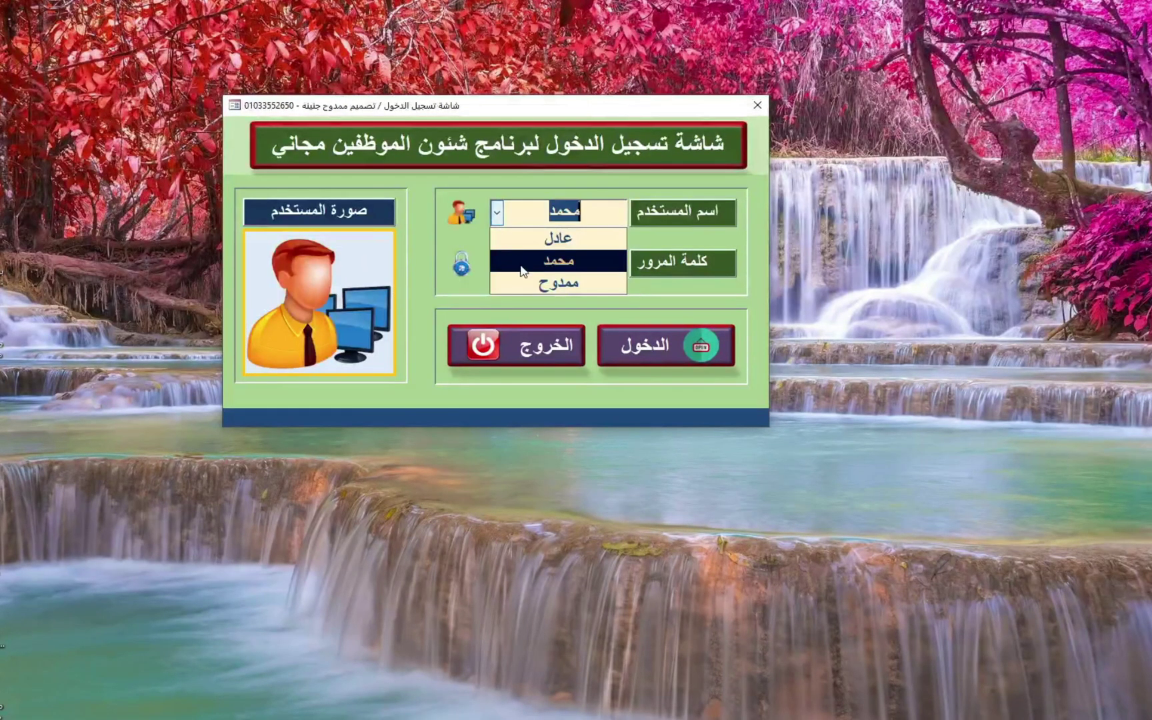
{"action": "left_click", "coordinate": [559, 283]}
{"action": "left_click", "coordinate": [497, 213]}
{"action": "left_click", "coordinate": [559, 260]}
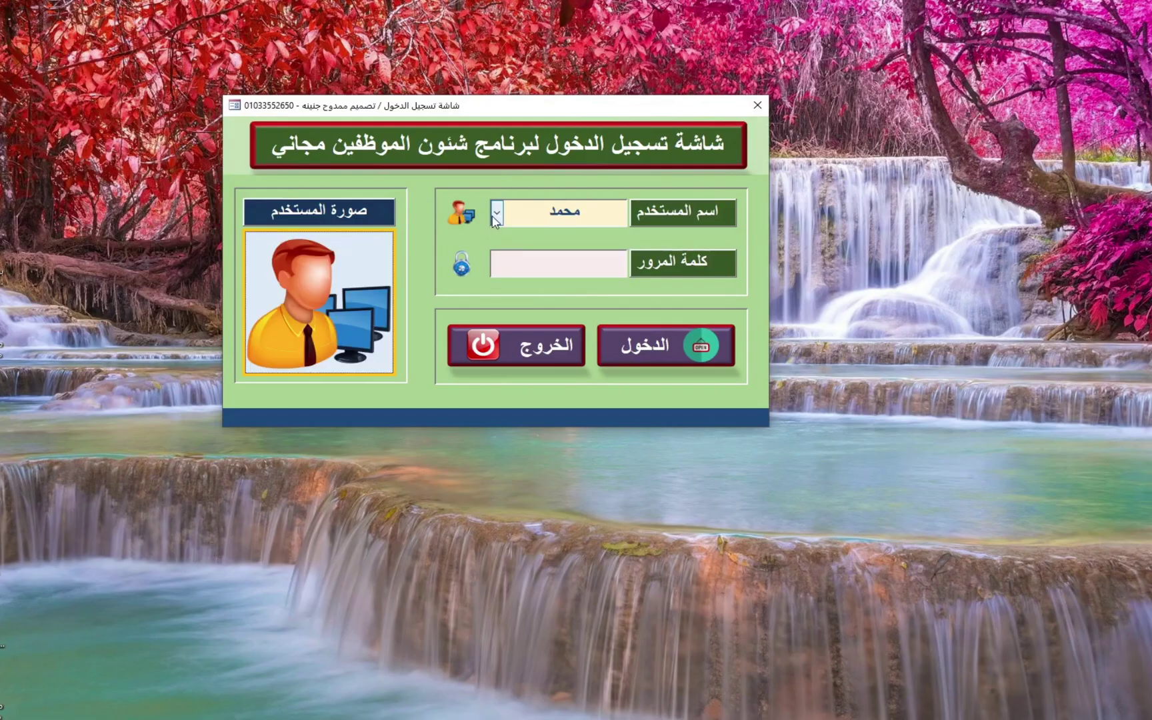
{"action": "left_click", "coordinate": [497, 213]}
{"action": "left_click", "coordinate": [559, 260]}
{"action": "left_click", "coordinate": [496, 213]}
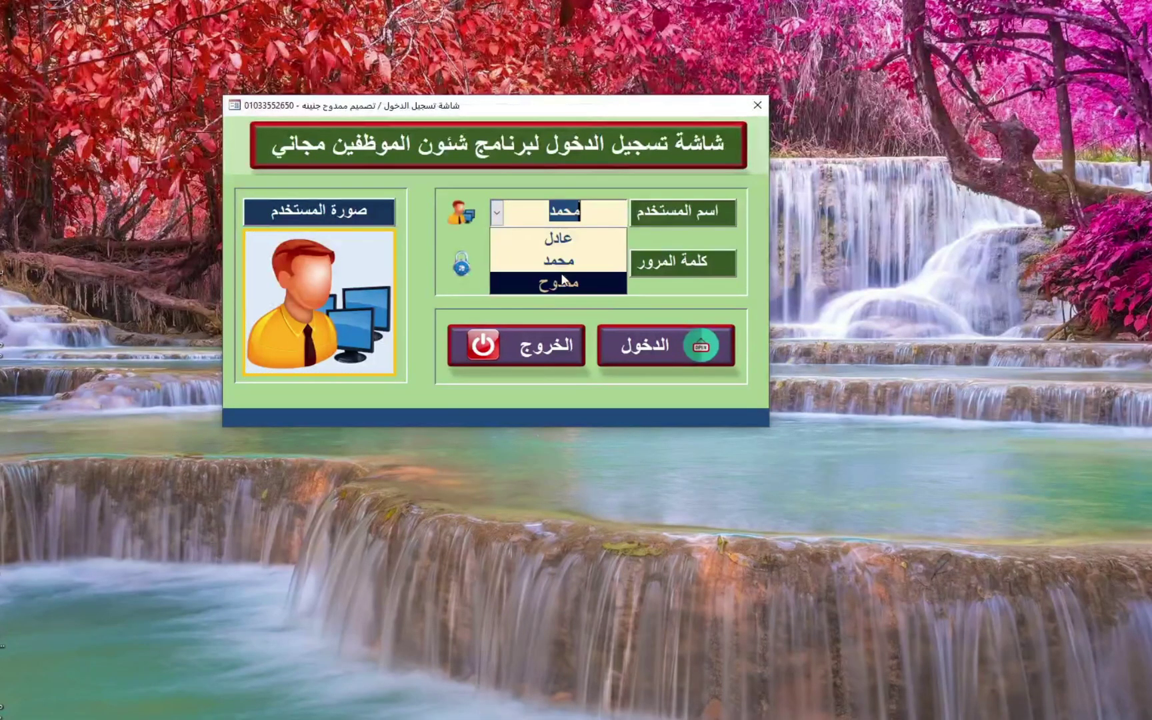
{"action": "left_click", "coordinate": [562, 282]}
{"action": "left_click", "coordinate": [498, 215]}
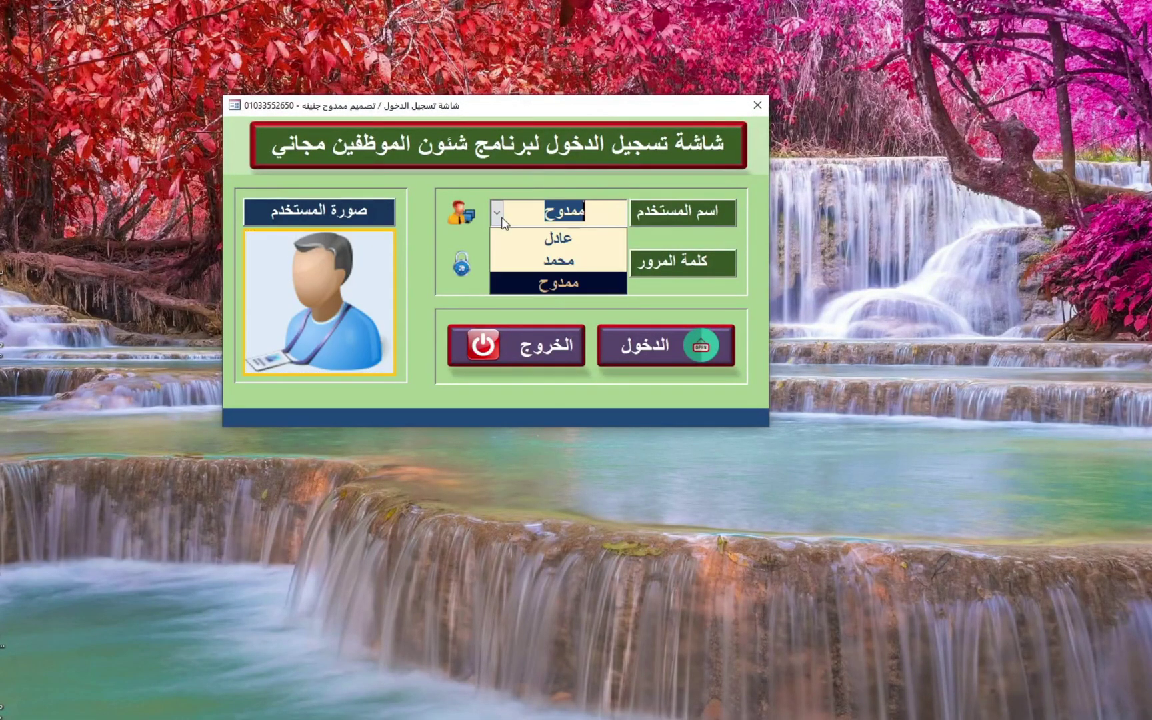
{"action": "left_click", "coordinate": [562, 245]}
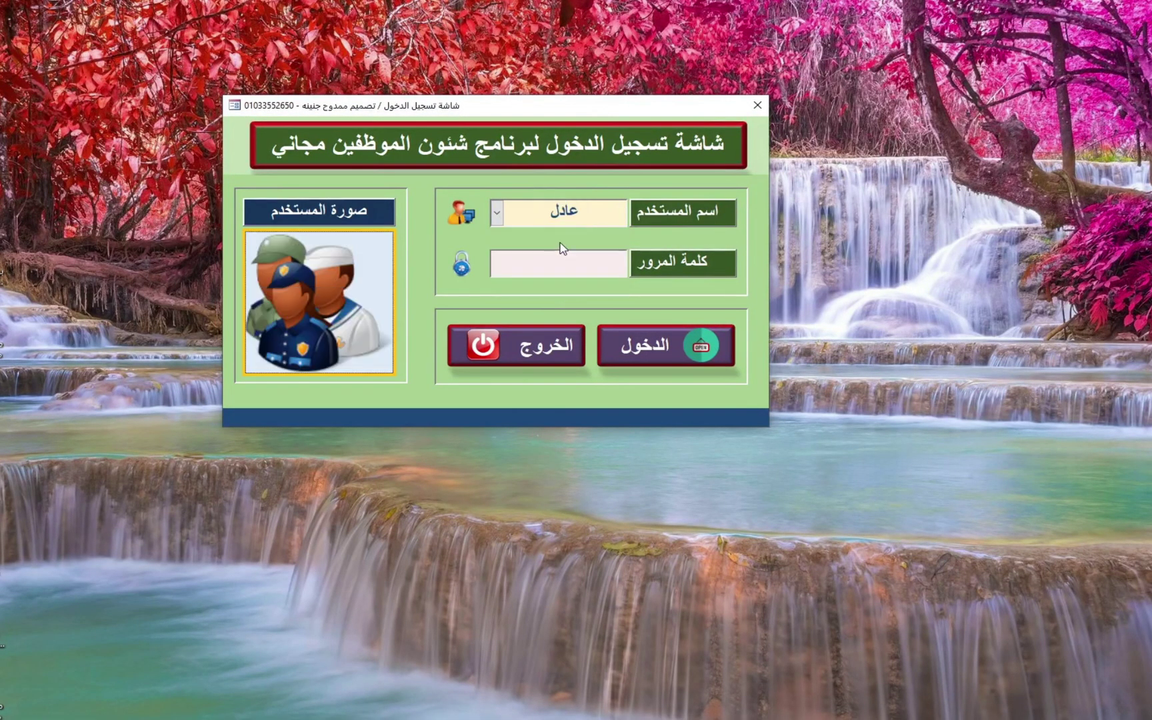
{"action": "left_click", "coordinate": [498, 215]}
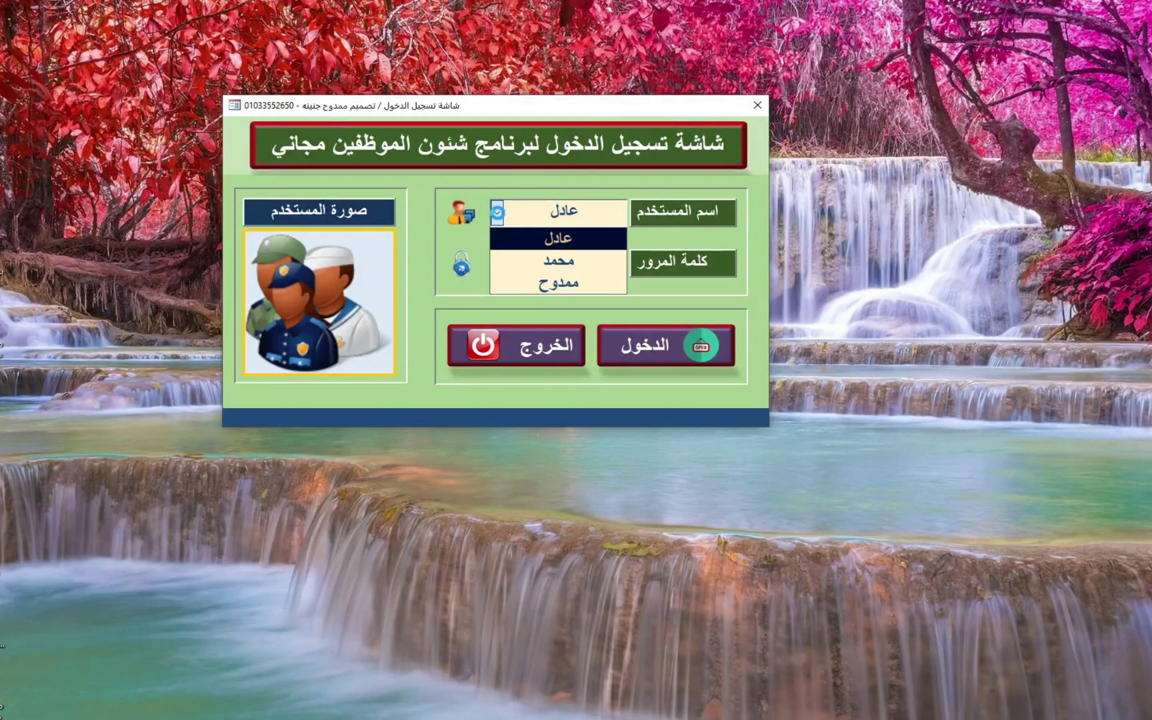
{"action": "left_click", "coordinate": [568, 246]}
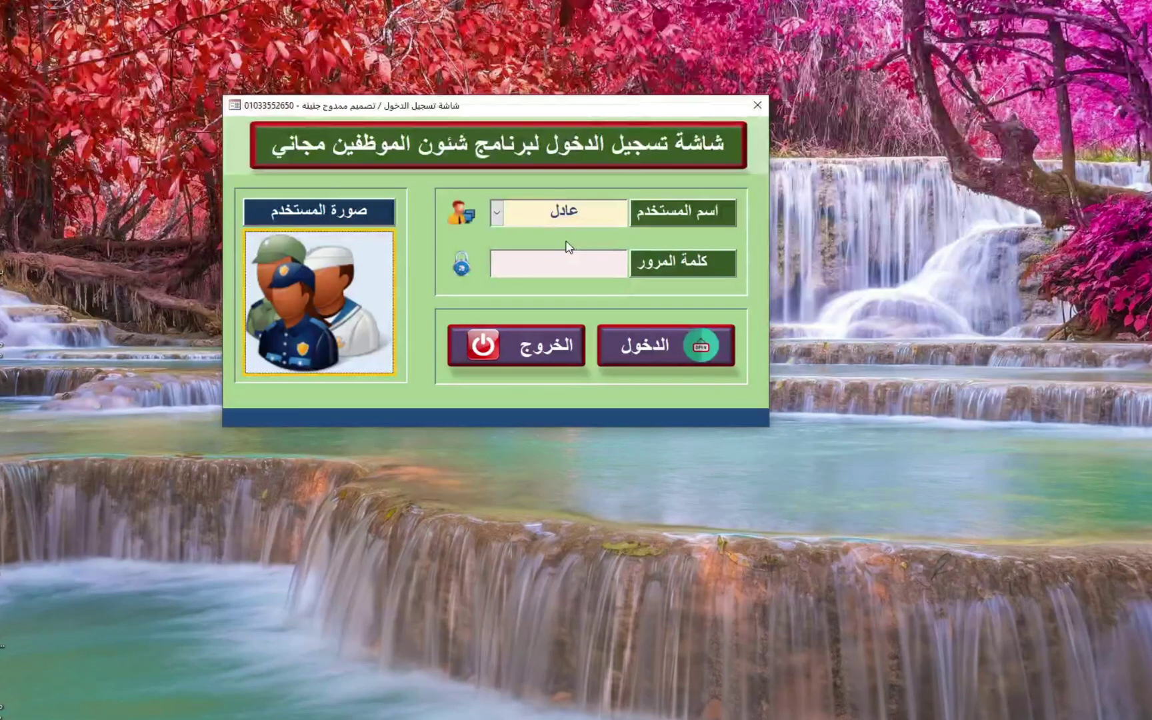
{"action": "left_click", "coordinate": [497, 213]}
{"action": "left_click", "coordinate": [544, 260]}
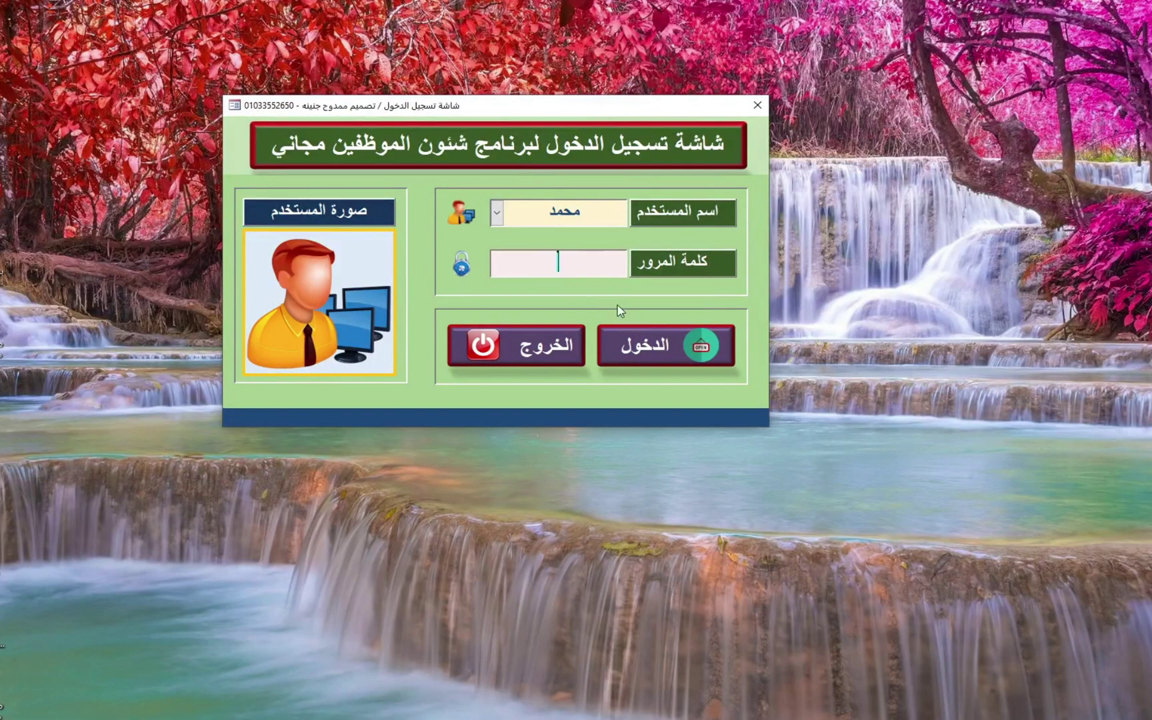
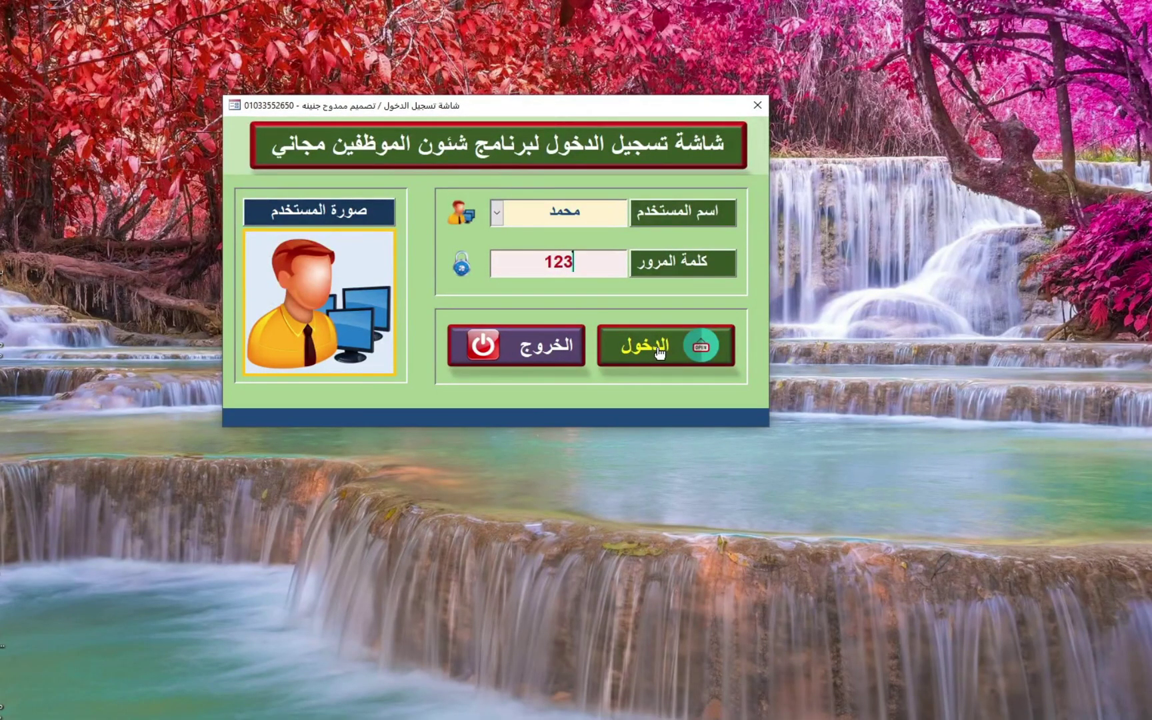
Enter the password, dismiss the login warning, switch to the third user and log in
{"action": "left_click", "coordinate": [659, 353]}
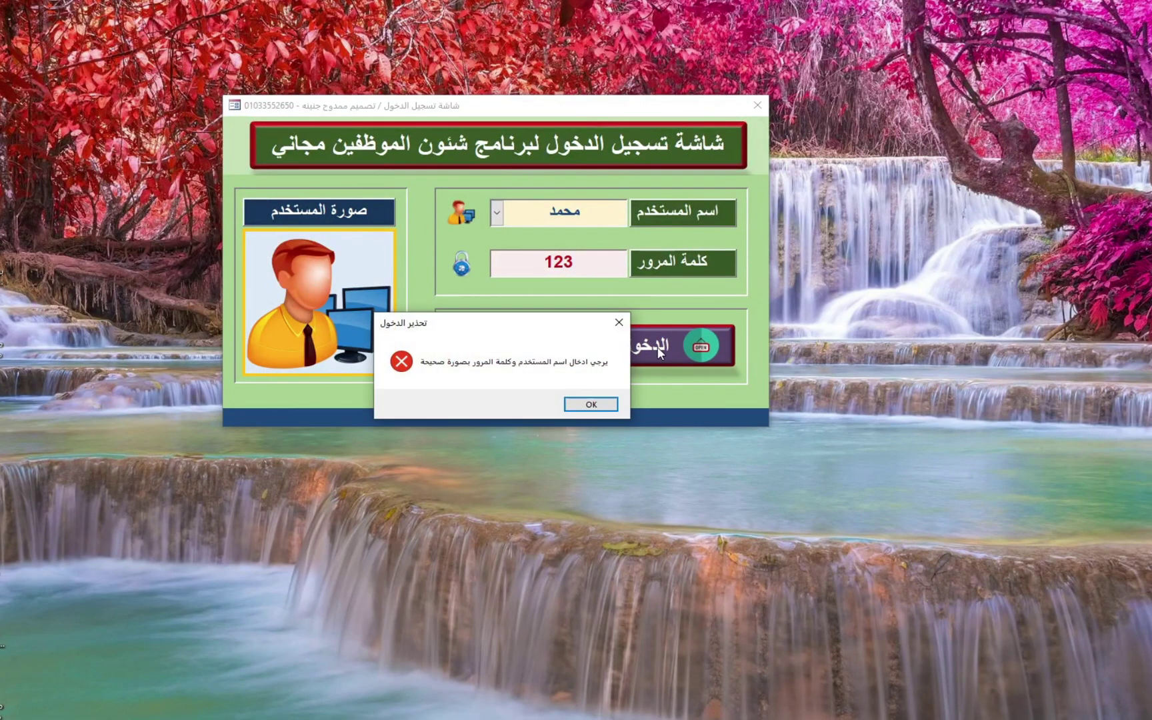
{"action": "left_click", "coordinate": [591, 405]}
{"action": "left_click", "coordinate": [498, 213]}
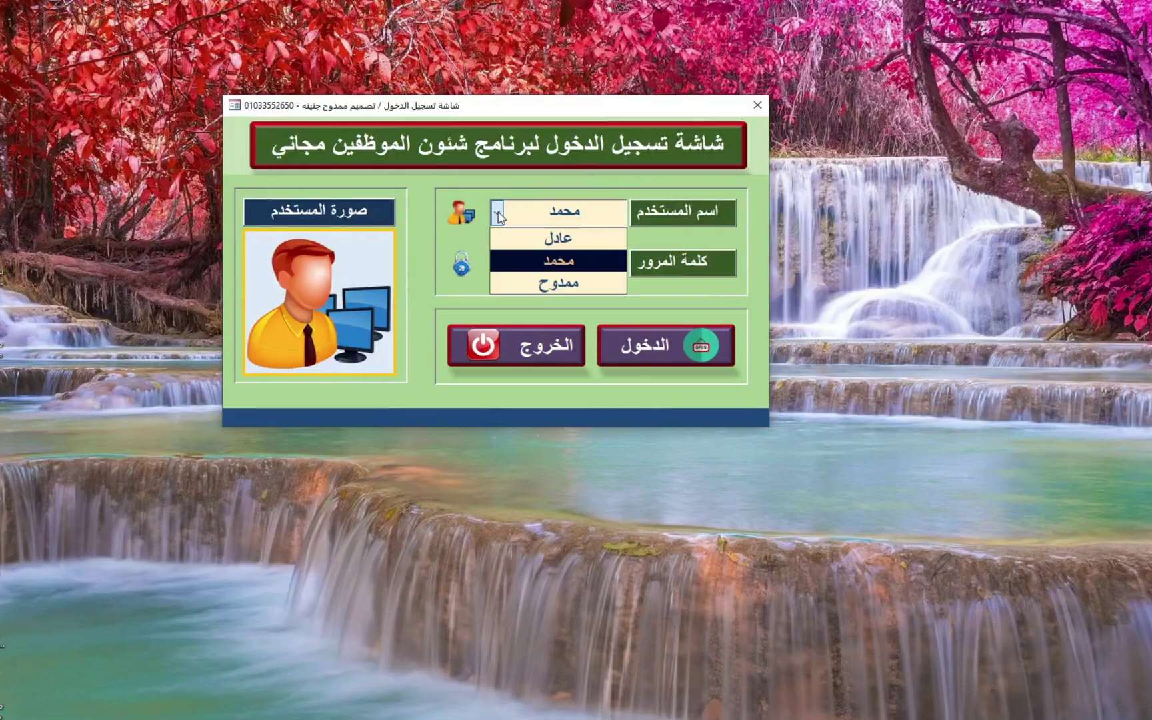
{"action": "left_click", "coordinate": [559, 286]}
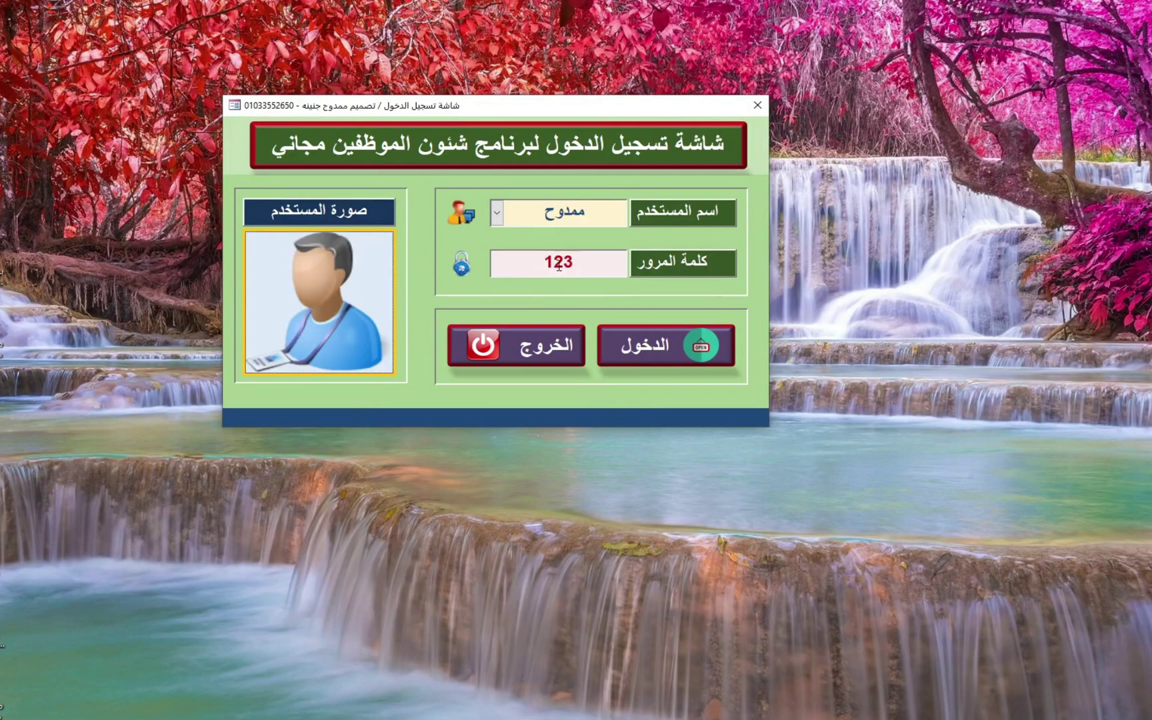
{"action": "left_click", "coordinate": [656, 347]}
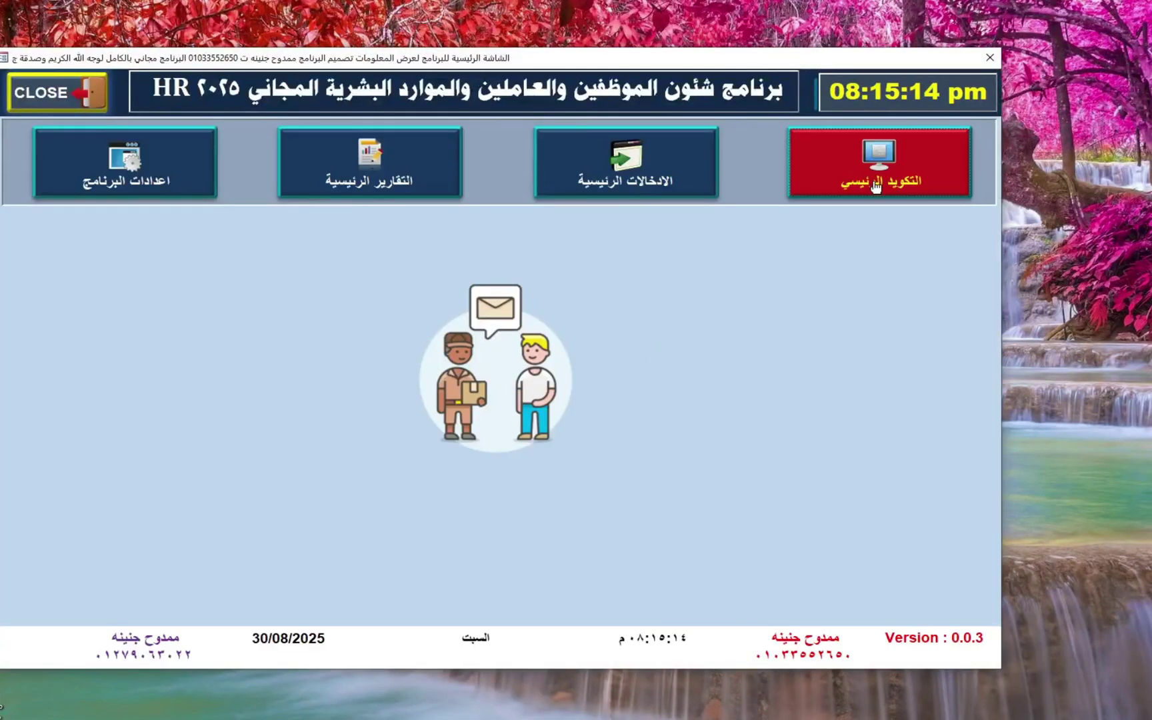
Reposition the HR main window and browse the coding, entries, reports and settings menus
{"action": "left_click_drag", "start_coordinate": [829, 63], "coordinate": [887, 63]}
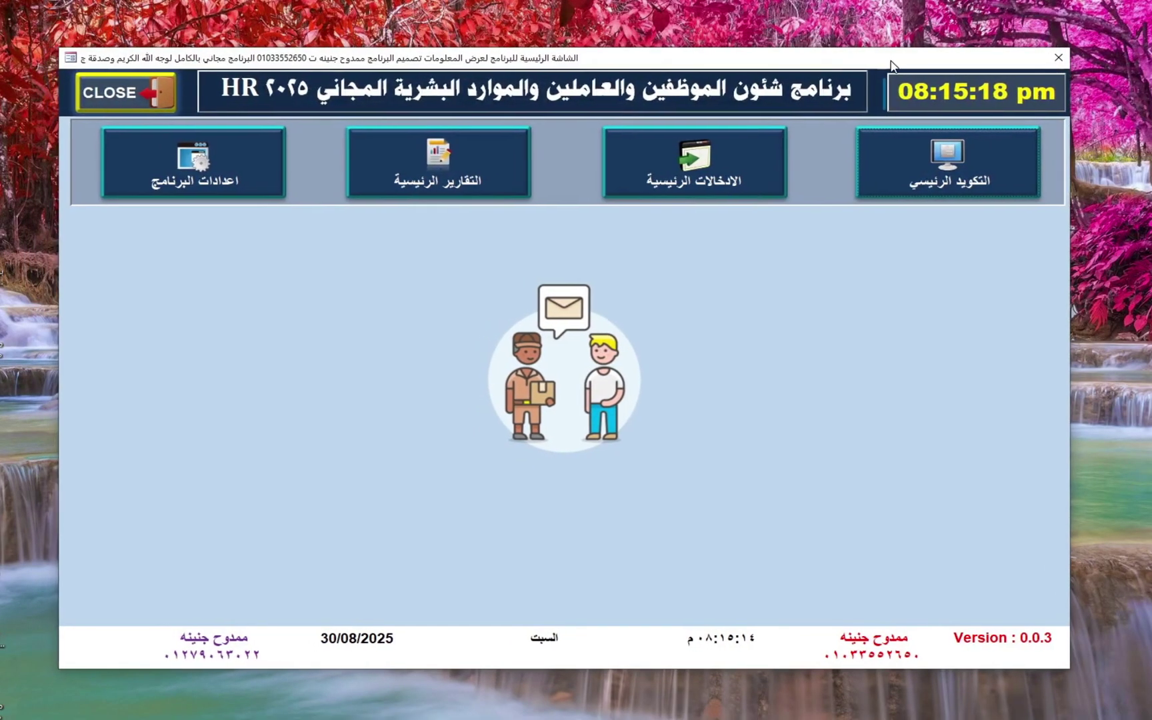
{"action": "left_click_drag", "start_coordinate": [883, 64], "coordinate": [903, 69]}
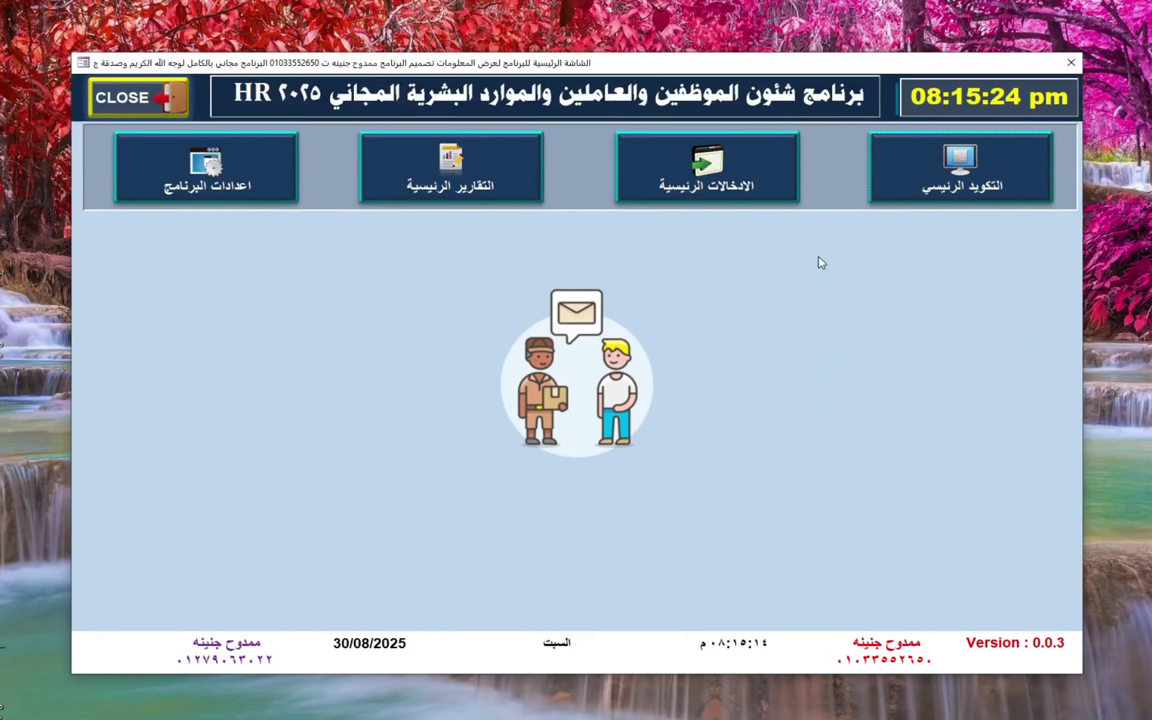
{"action": "left_click", "coordinate": [933, 170]}
{"action": "left_click", "coordinate": [732, 175]}
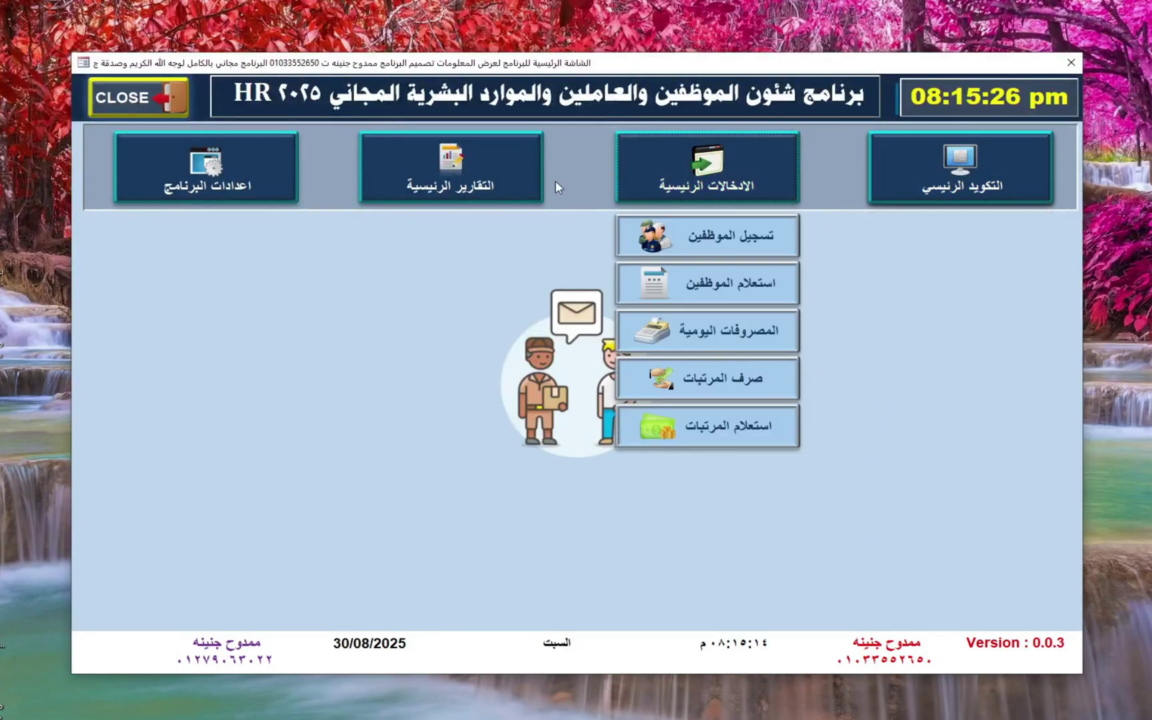
{"action": "left_click", "coordinate": [450, 173]}
{"action": "left_click", "coordinate": [254, 193]}
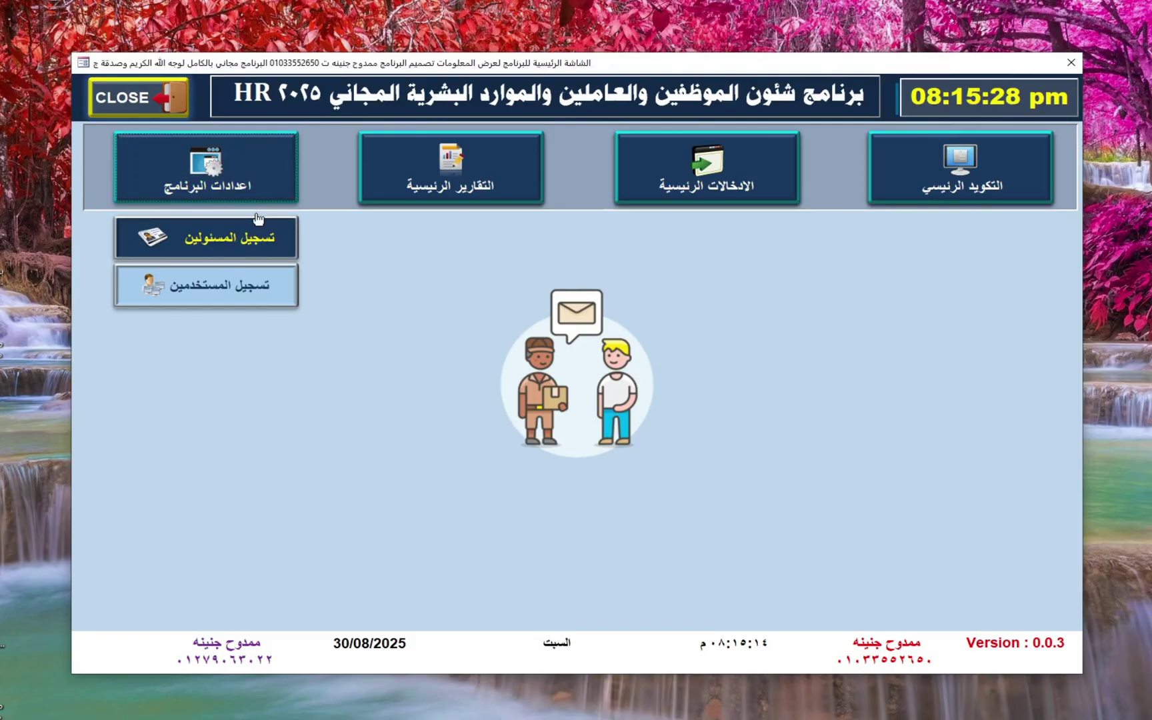
Open and close the مركز الموظف and قسم الموظفين forms, then show the entries options
{"action": "left_click", "coordinate": [959, 189]}
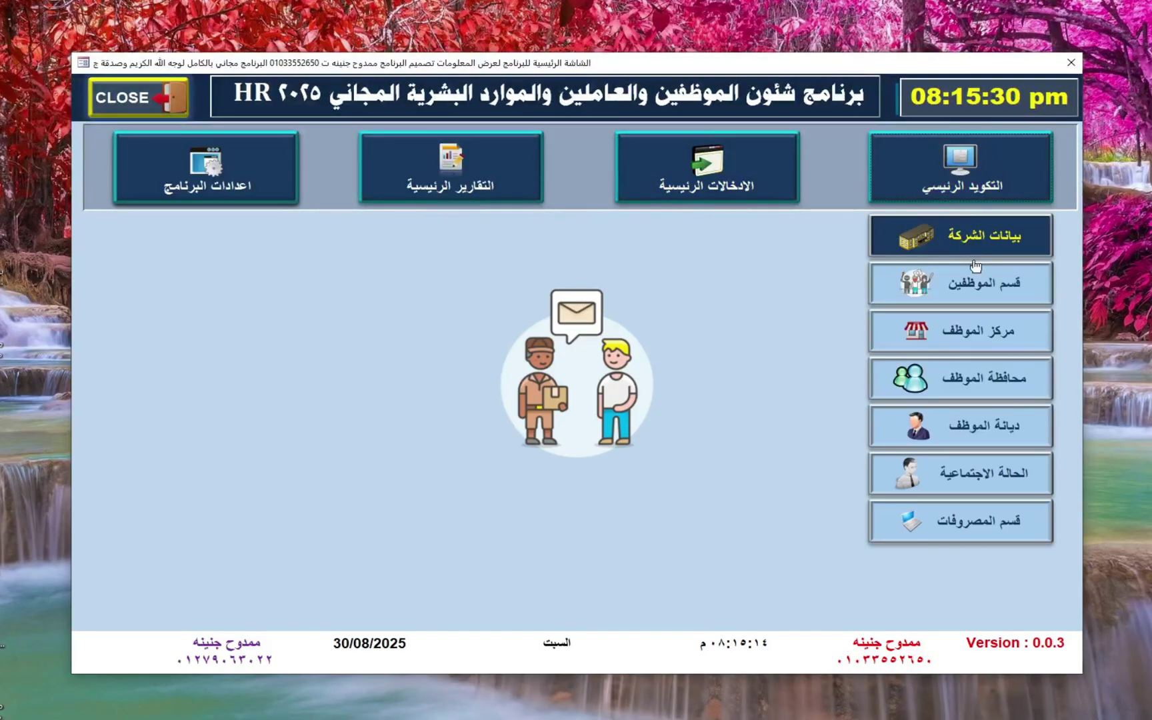
{"action": "left_click", "coordinate": [979, 333]}
{"action": "left_click", "coordinate": [320, 212]}
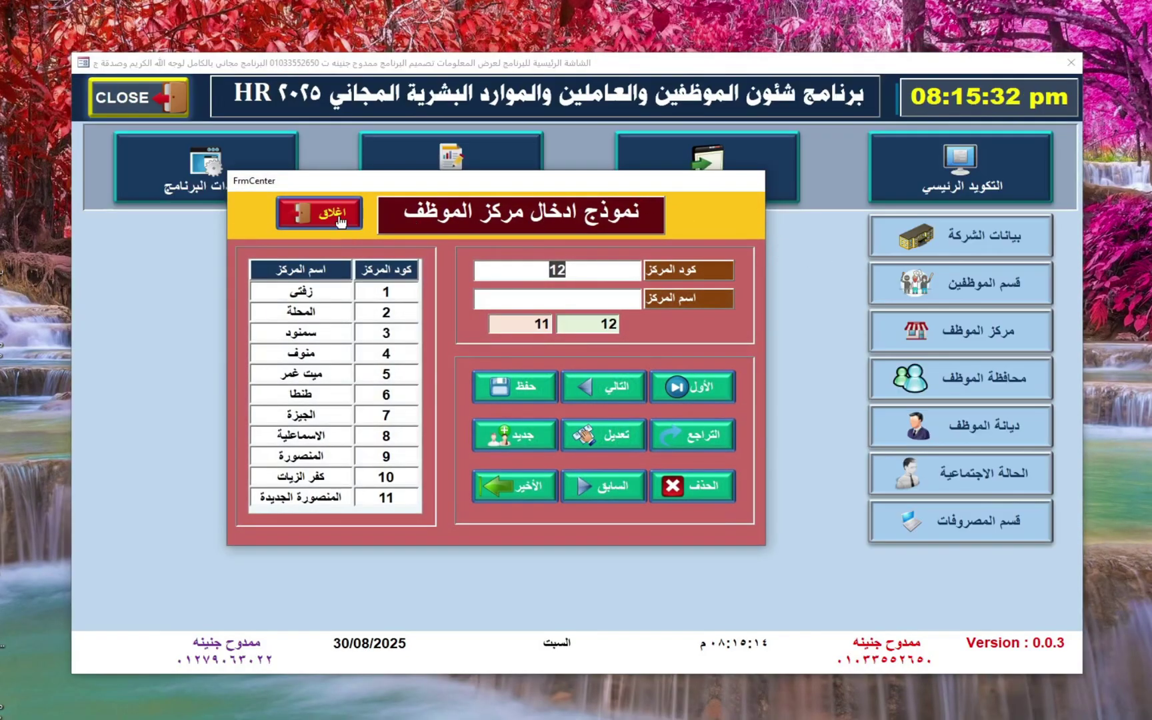
{"action": "left_click", "coordinate": [500, 404]}
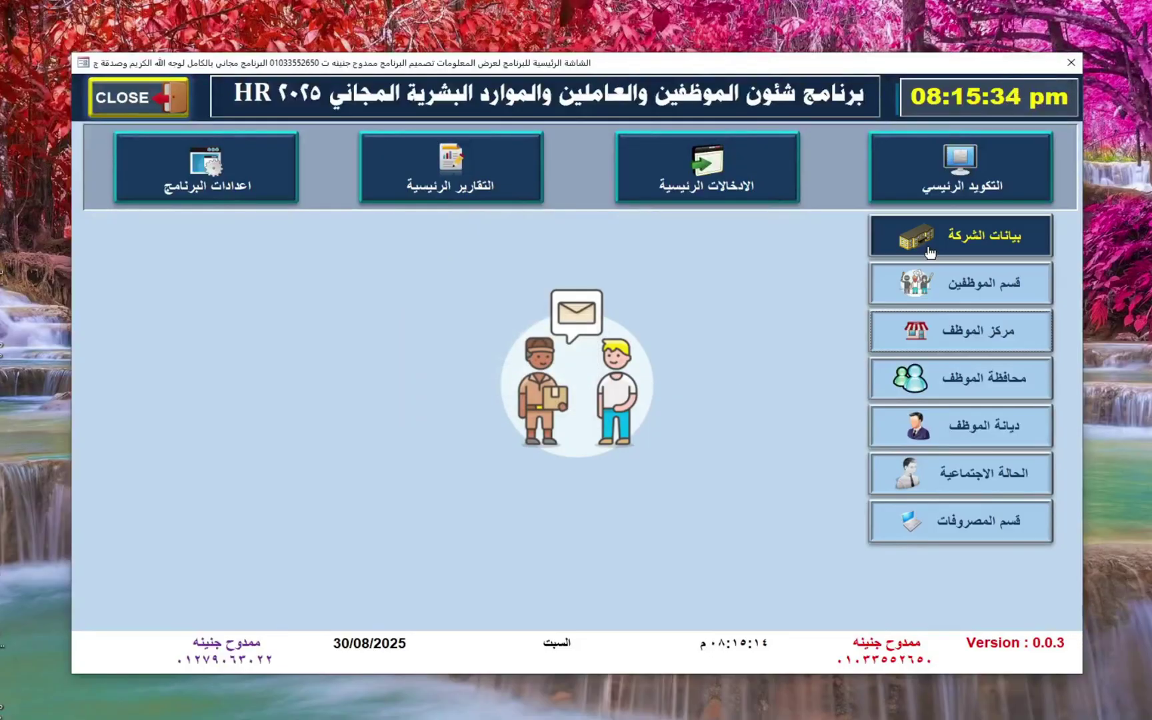
{"action": "left_click", "coordinate": [912, 293]}
{"action": "left_click", "coordinate": [385, 248]}
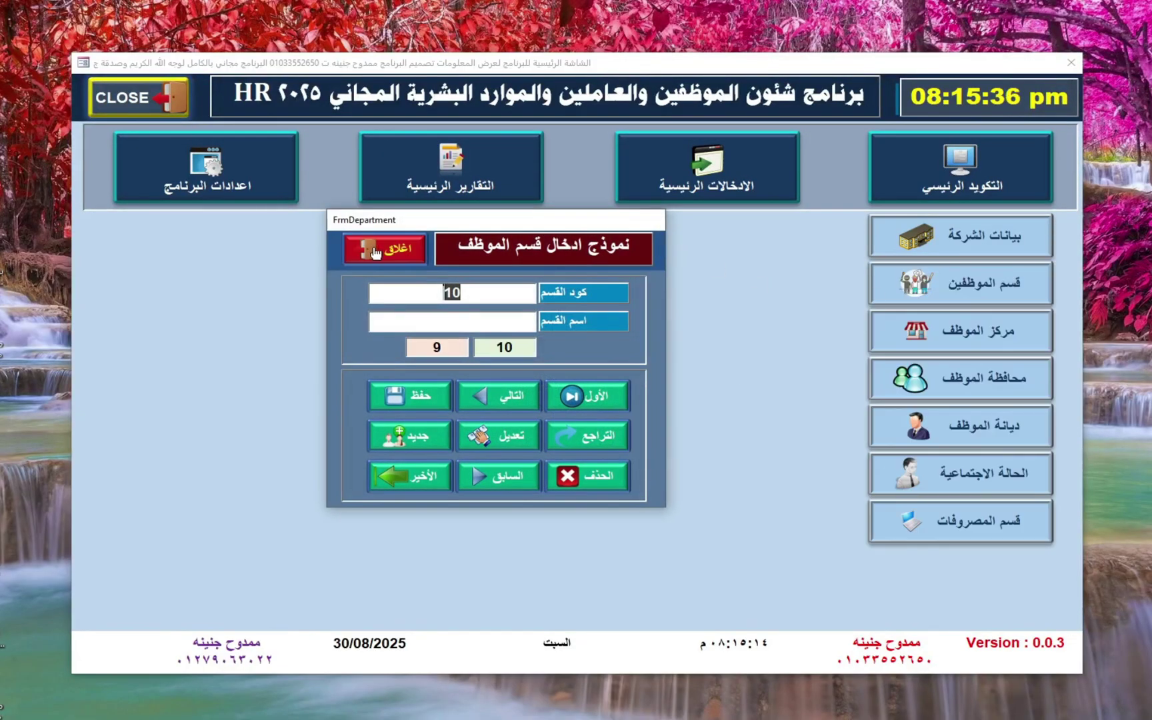
{"action": "left_click", "coordinate": [500, 404]}
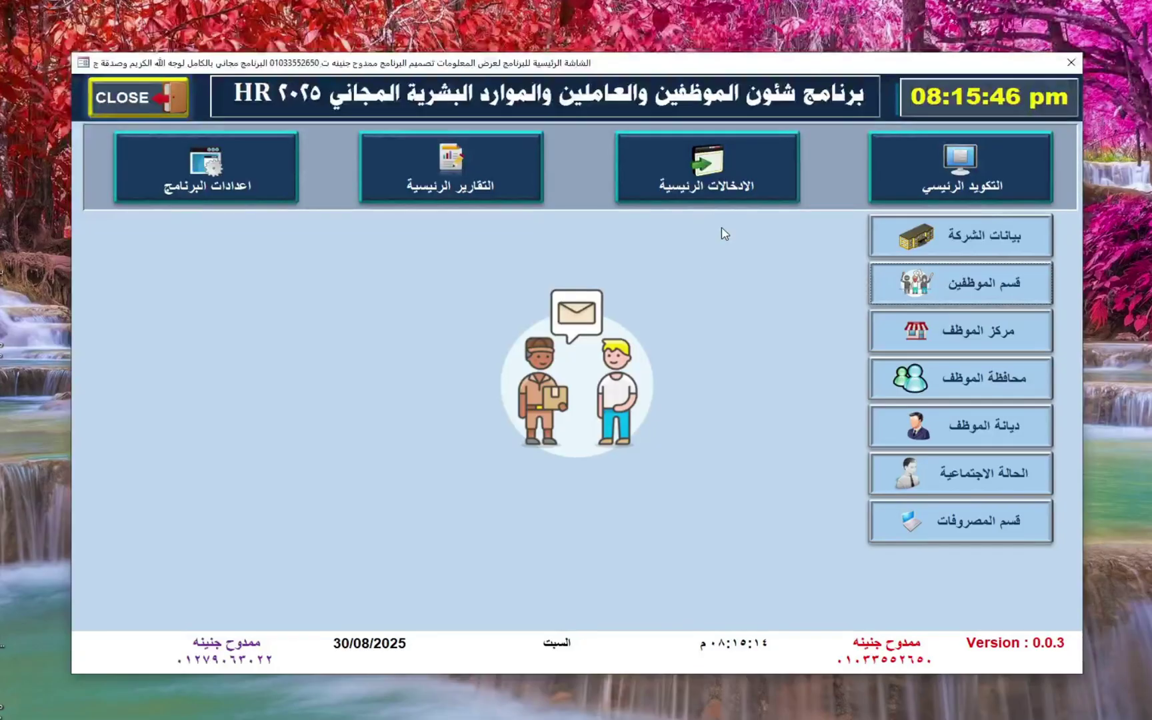
{"action": "left_click", "coordinate": [751, 192]}
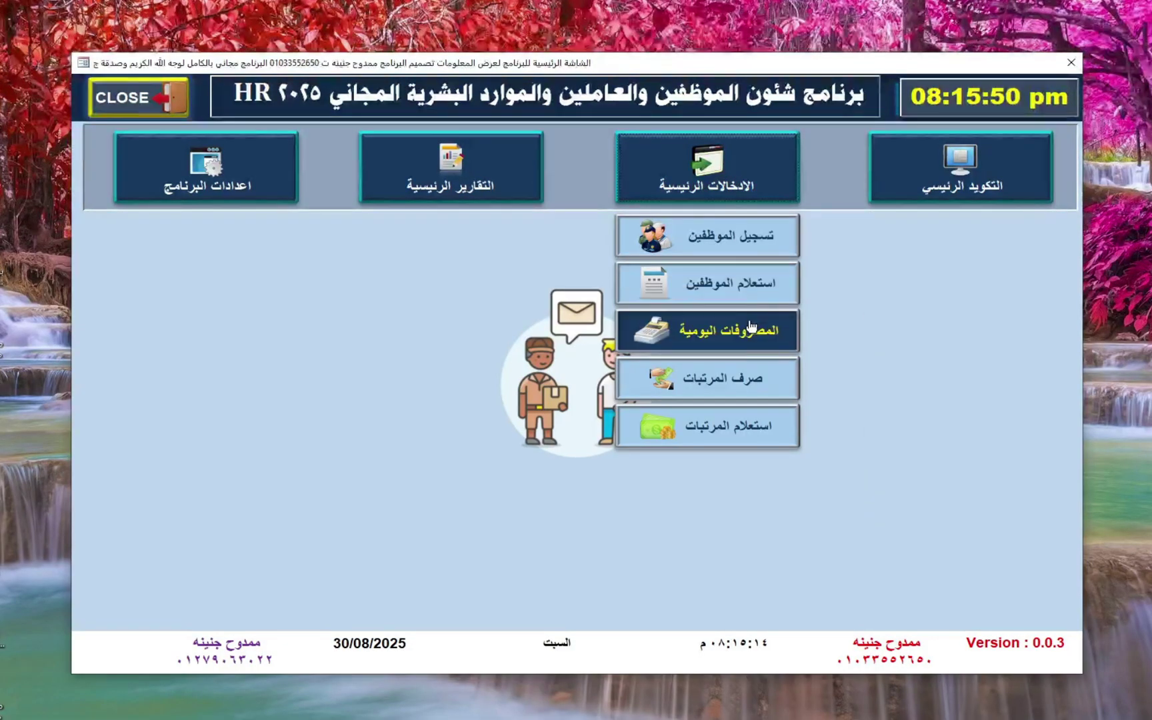
Review the الادخالات and التقارير options, then show the اعدادات البرنامج options
{"action": "left_click", "coordinate": [753, 410]}
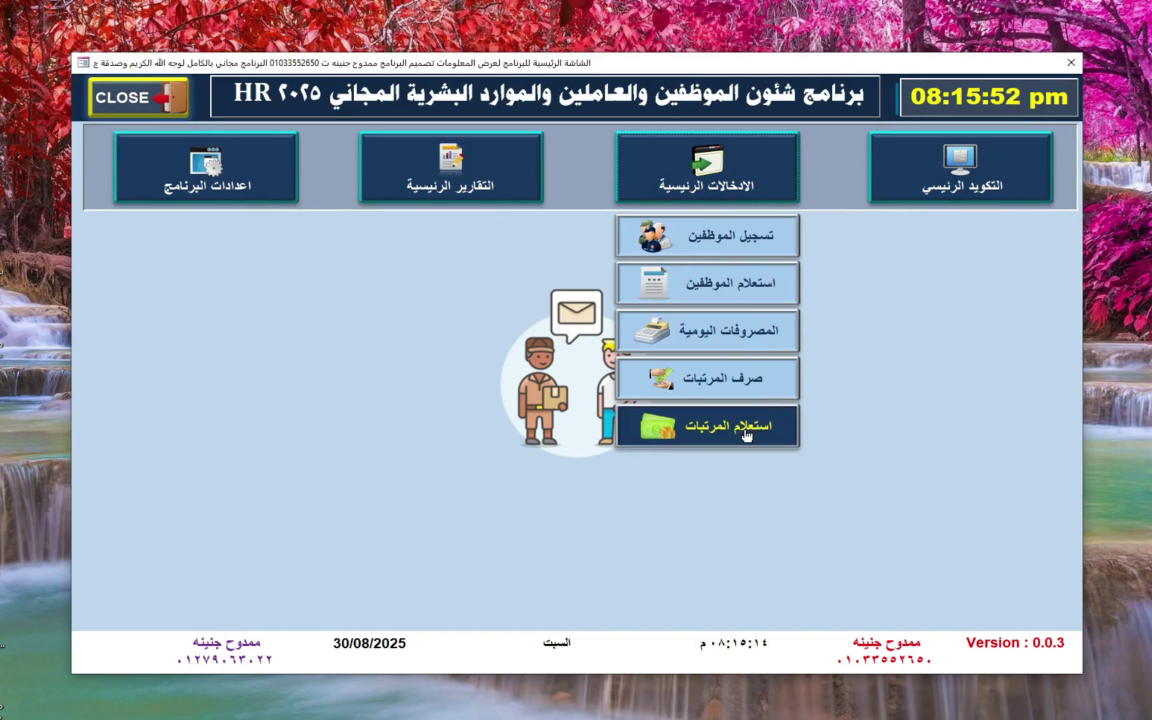
{"action": "left_click", "coordinate": [497, 188]}
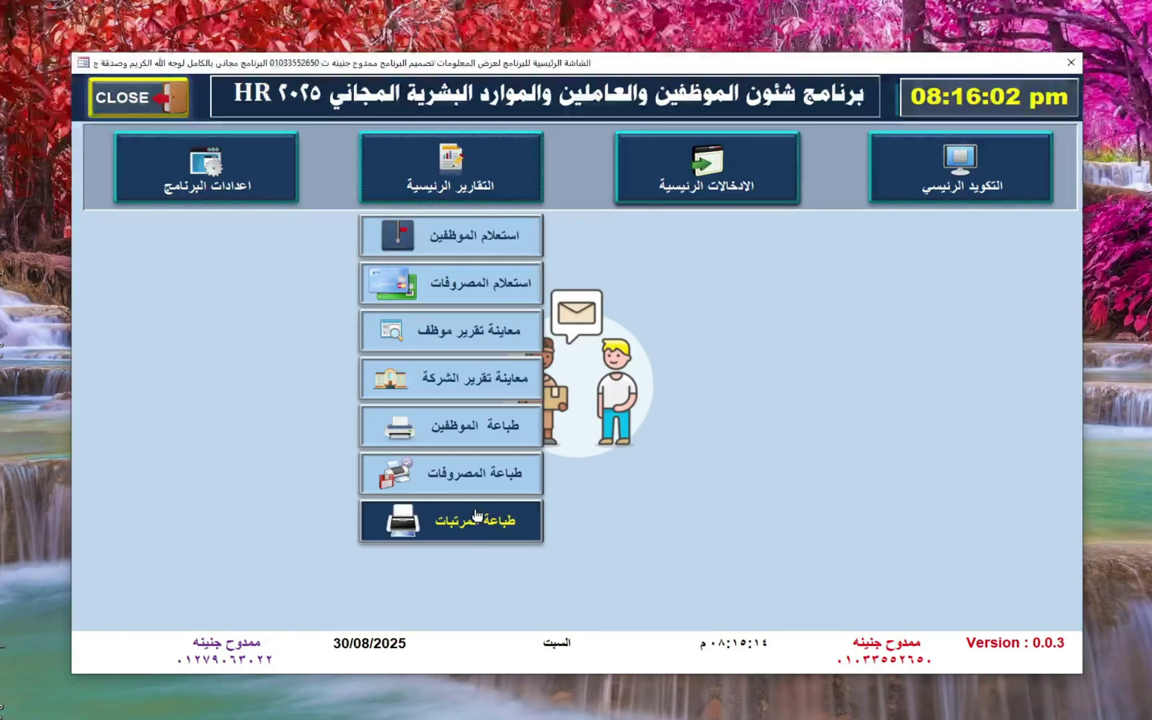
{"action": "left_click", "coordinate": [265, 185]}
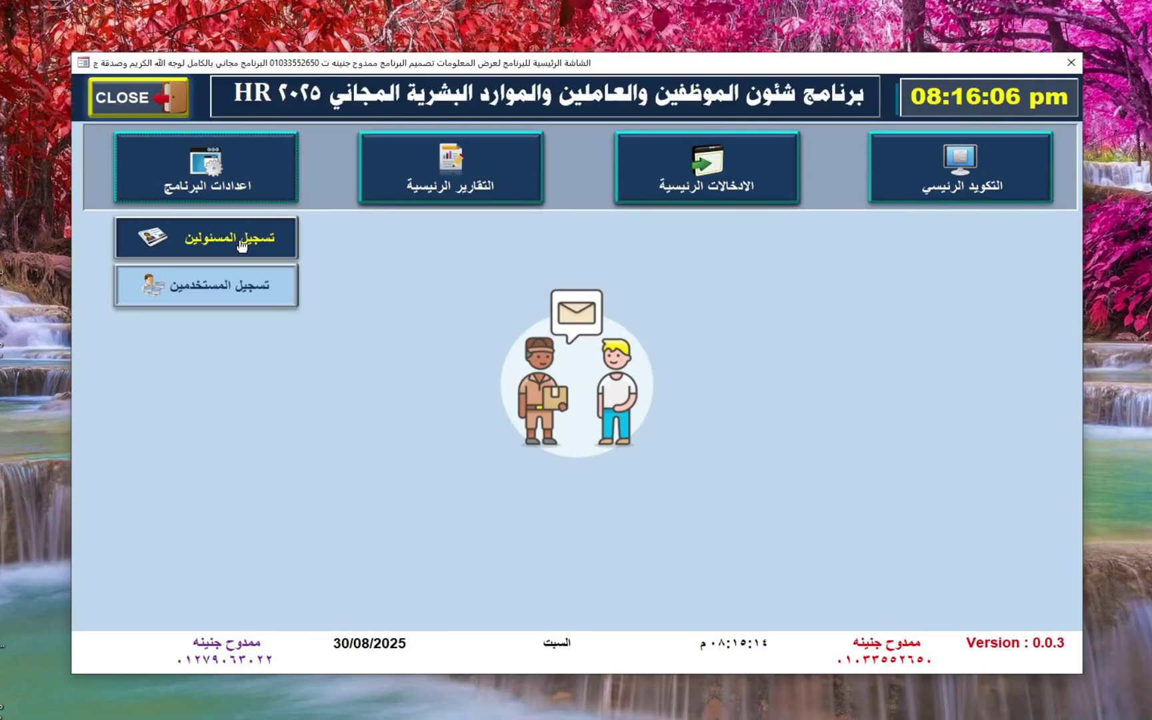
Open تسجيل المستخدمين with the password, browse the existing users, and start a blank record
{"action": "left_click", "coordinate": [237, 294]}
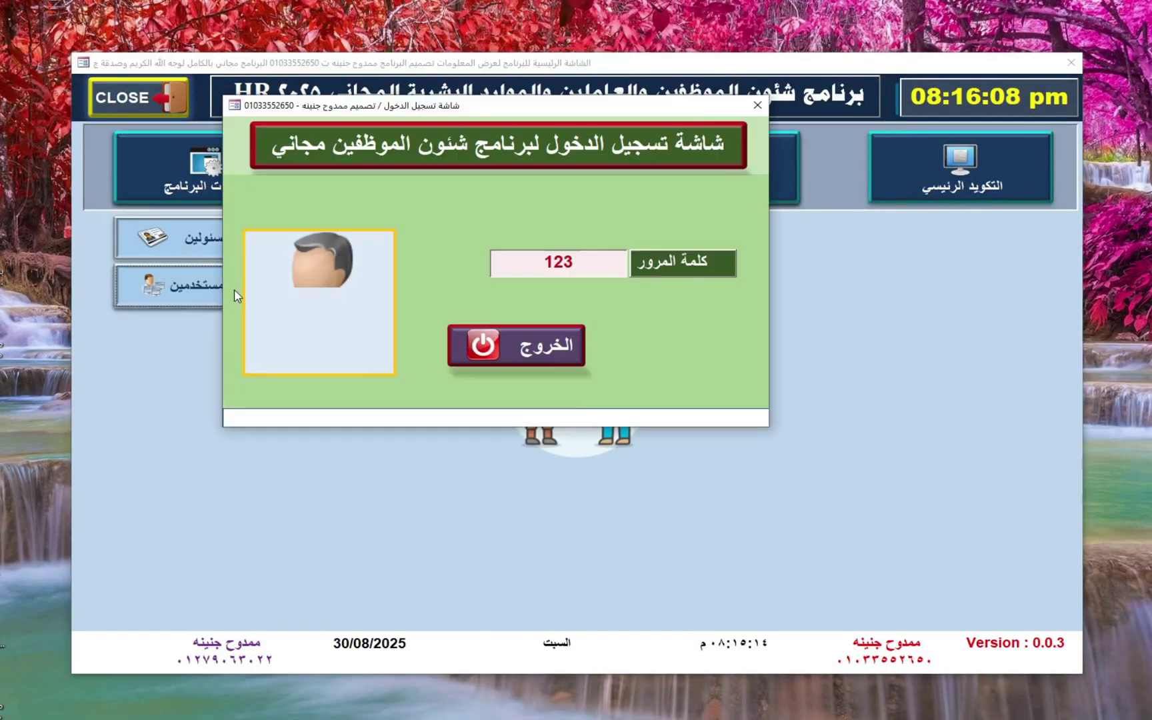
{"action": "left_click", "coordinate": [757, 105]}
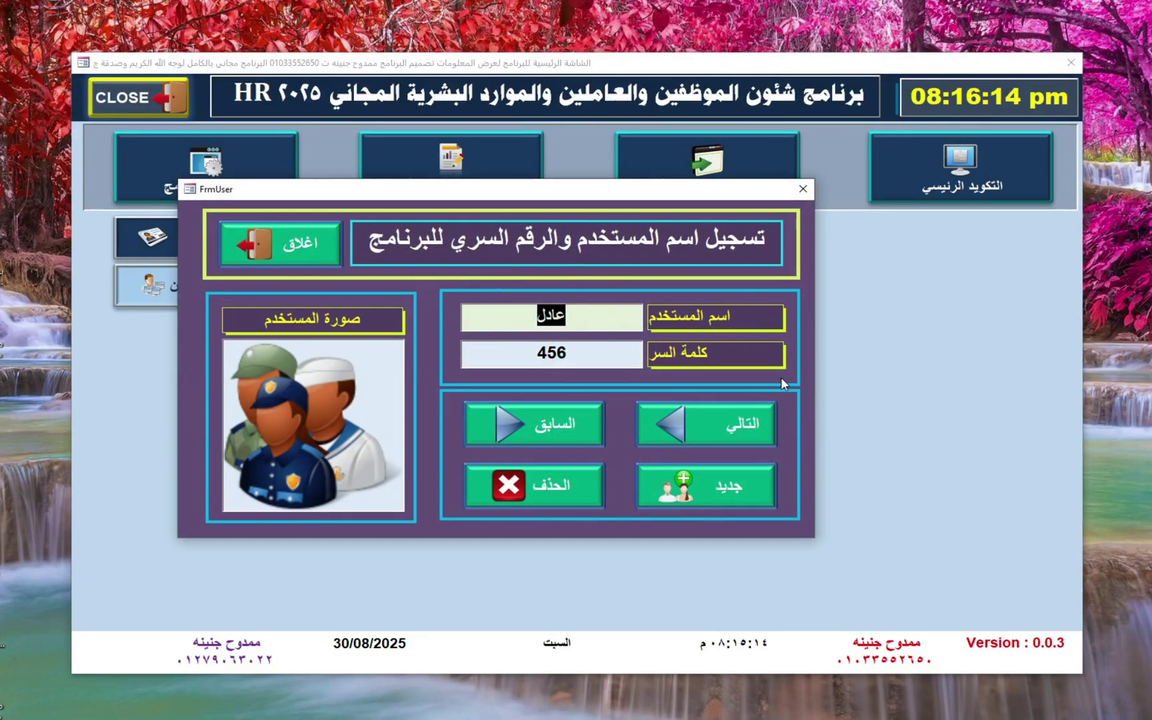
{"action": "left_click", "coordinate": [716, 427]}
{"action": "left_click", "coordinate": [563, 439]}
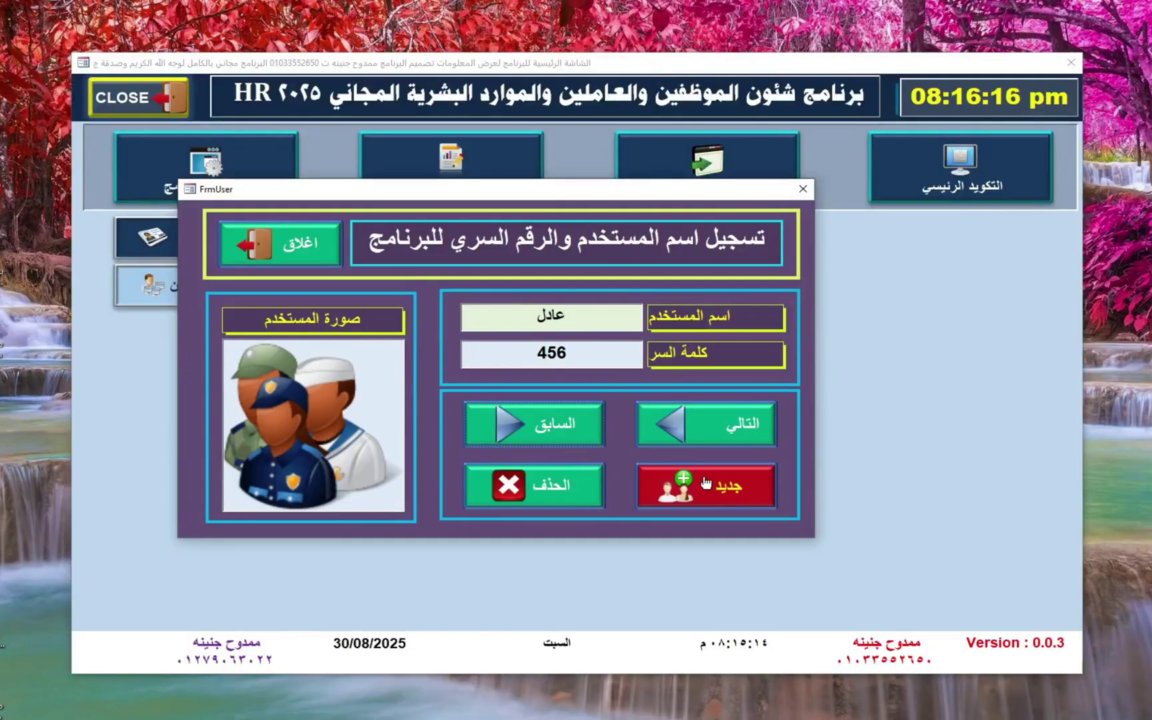
{"action": "left_click", "coordinate": [716, 428]}
{"action": "left_click", "coordinate": [563, 434]}
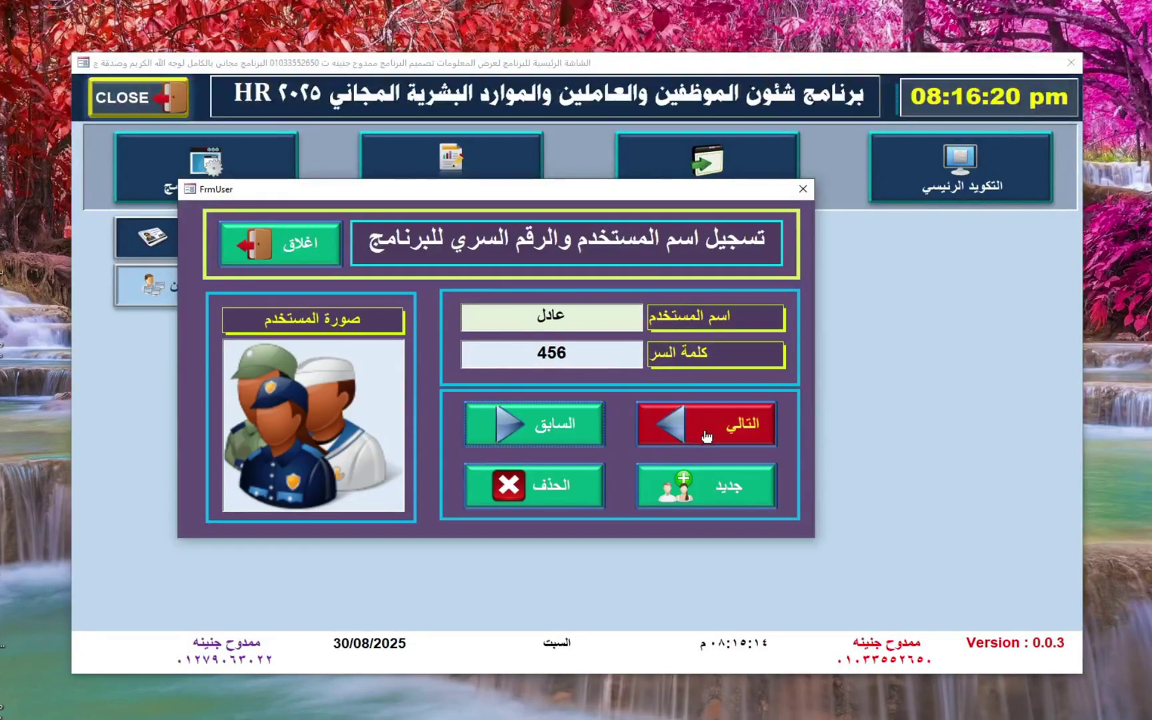
{"action": "left_click", "coordinate": [707, 430]}
{"action": "left_click", "coordinate": [555, 438]}
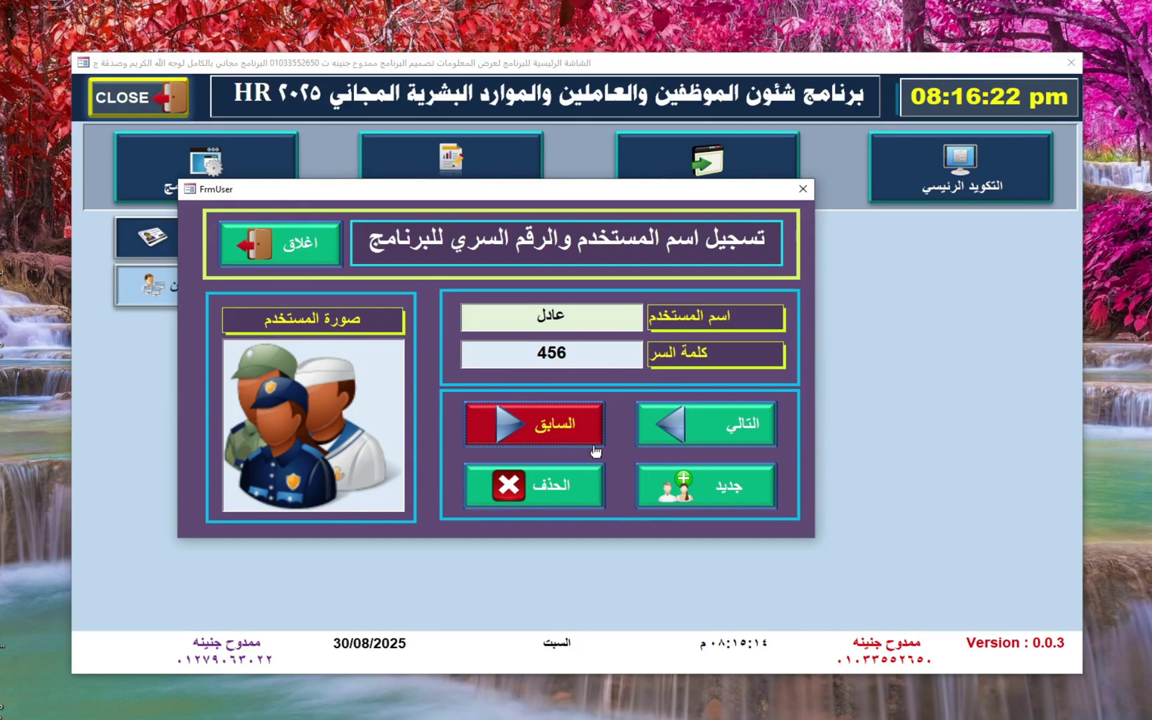
{"action": "left_click", "coordinate": [726, 495]}
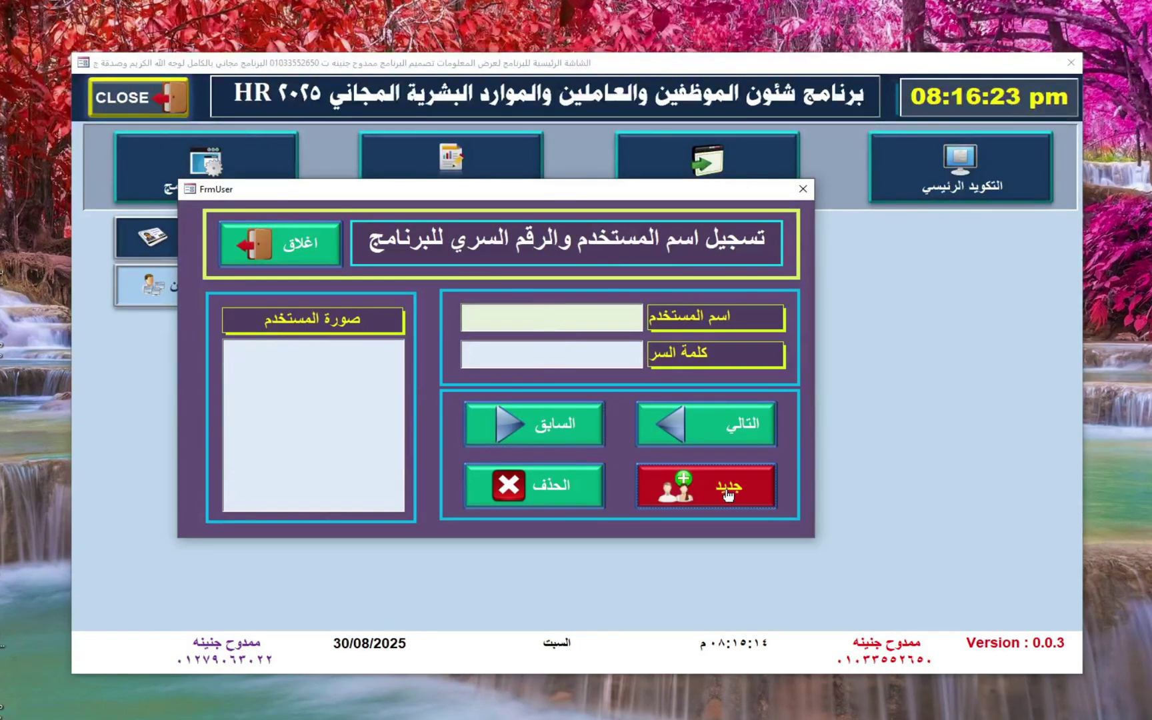
{"action": "left_click_drag", "start_coordinate": [629, 195], "coordinate": [753, 239]}
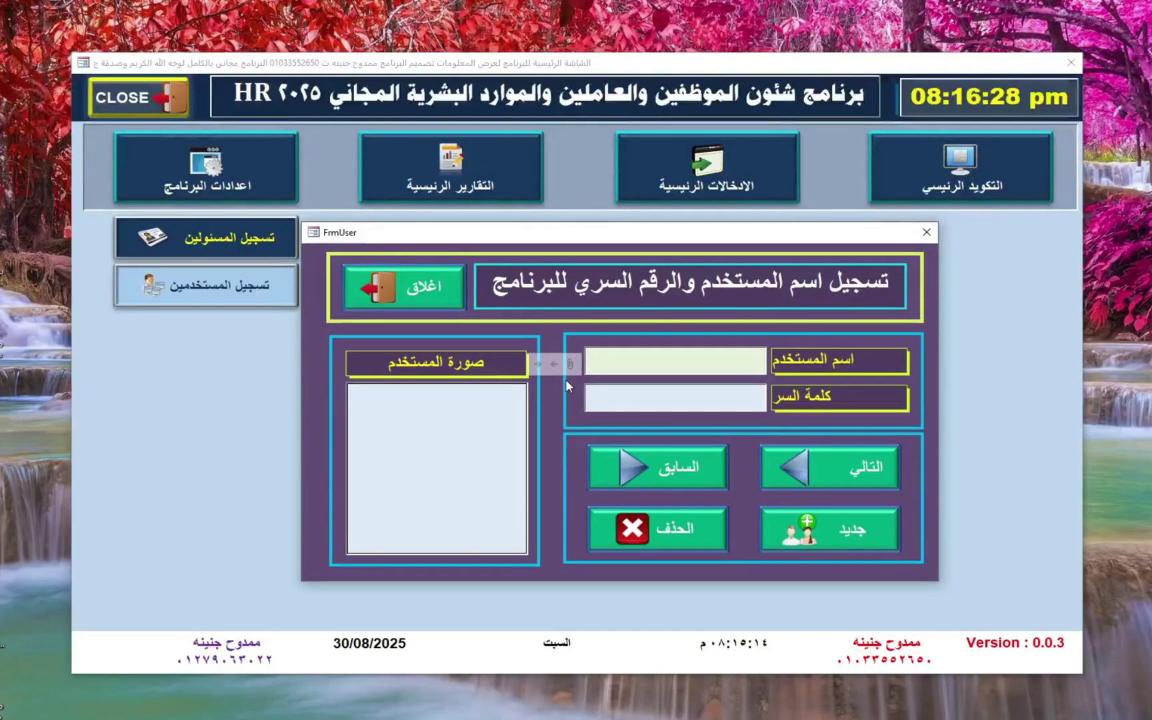
Open the photo attachments and browse from the Desktop into the icons' العملاء folder
{"action": "left_click", "coordinate": [572, 365]}
{"action": "left_click", "coordinate": [608, 307]}
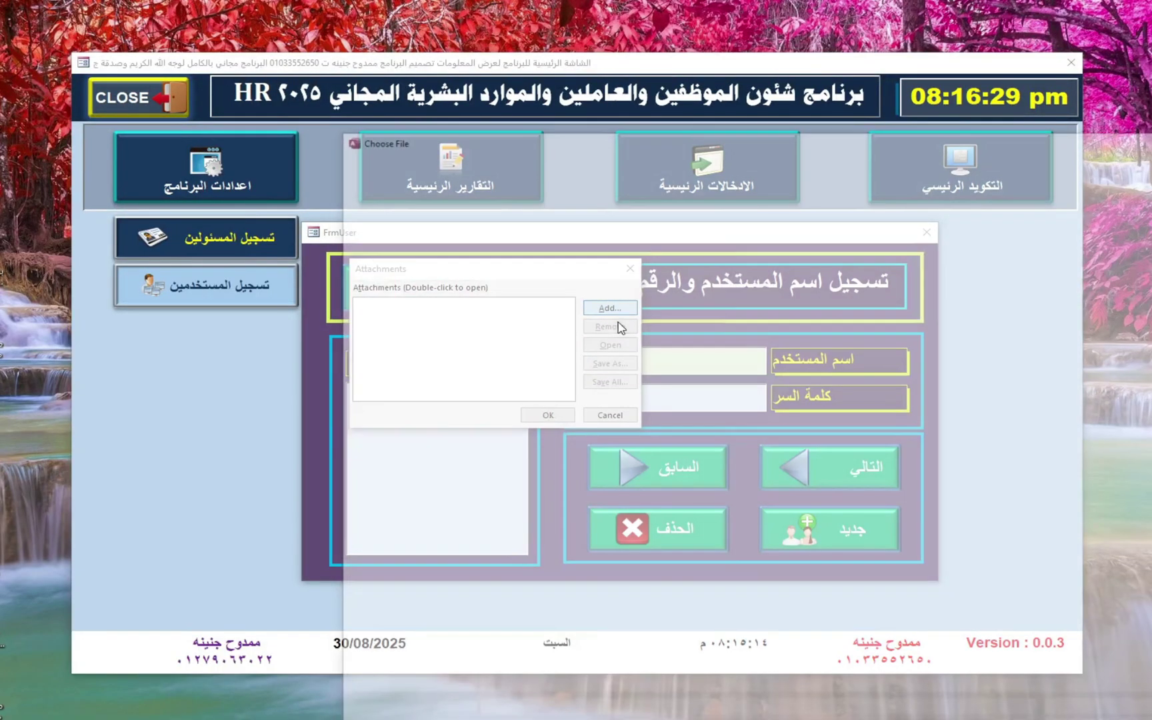
{"action": "left_click", "coordinate": [394, 248]}
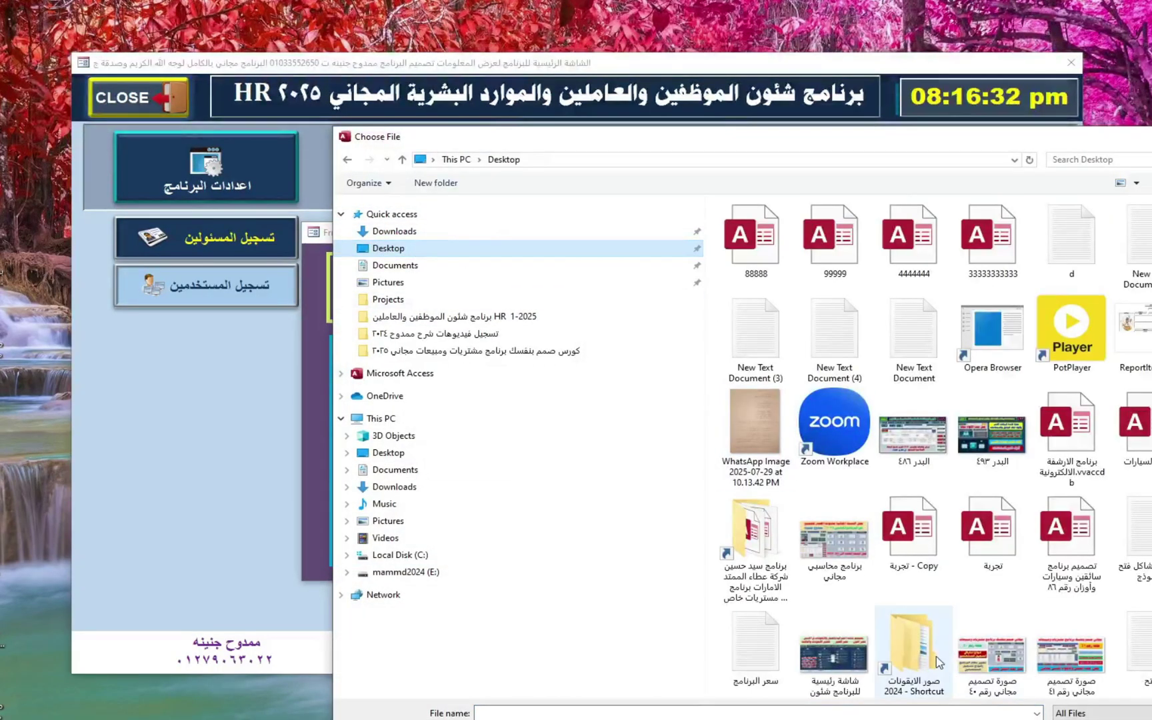
{"action": "double_click", "coordinate": [913, 657]}
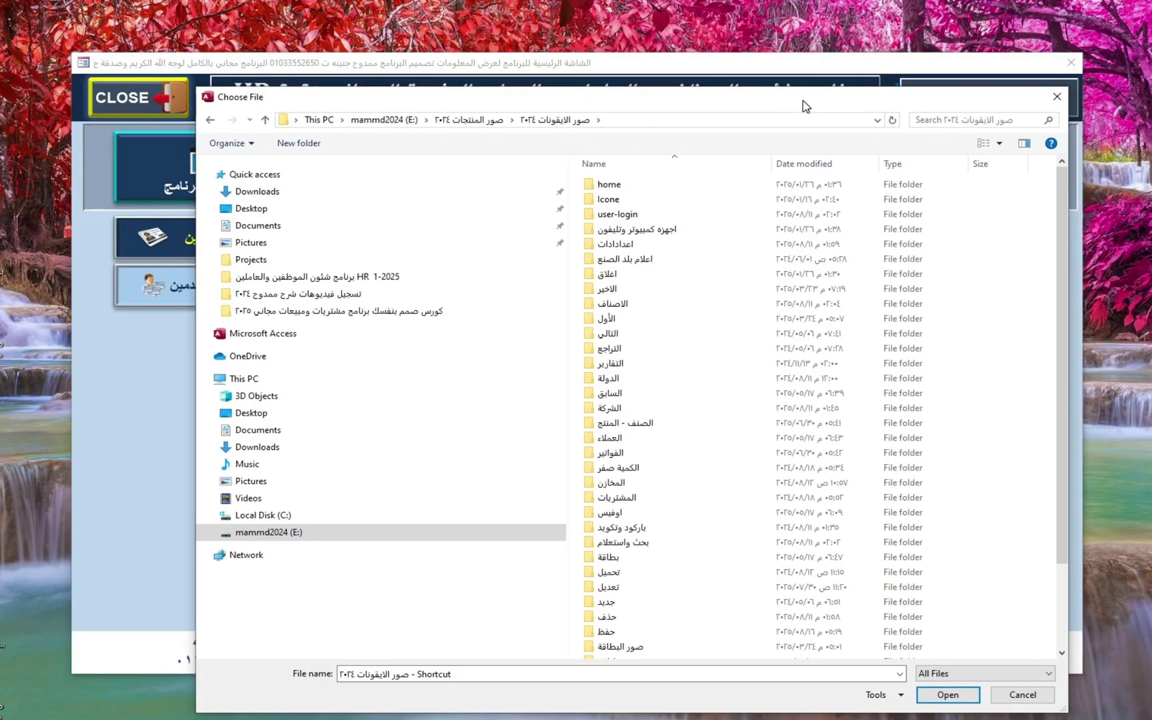
{"action": "left_click", "coordinate": [598, 438]}
{"action": "double_click", "coordinate": [599, 438]}
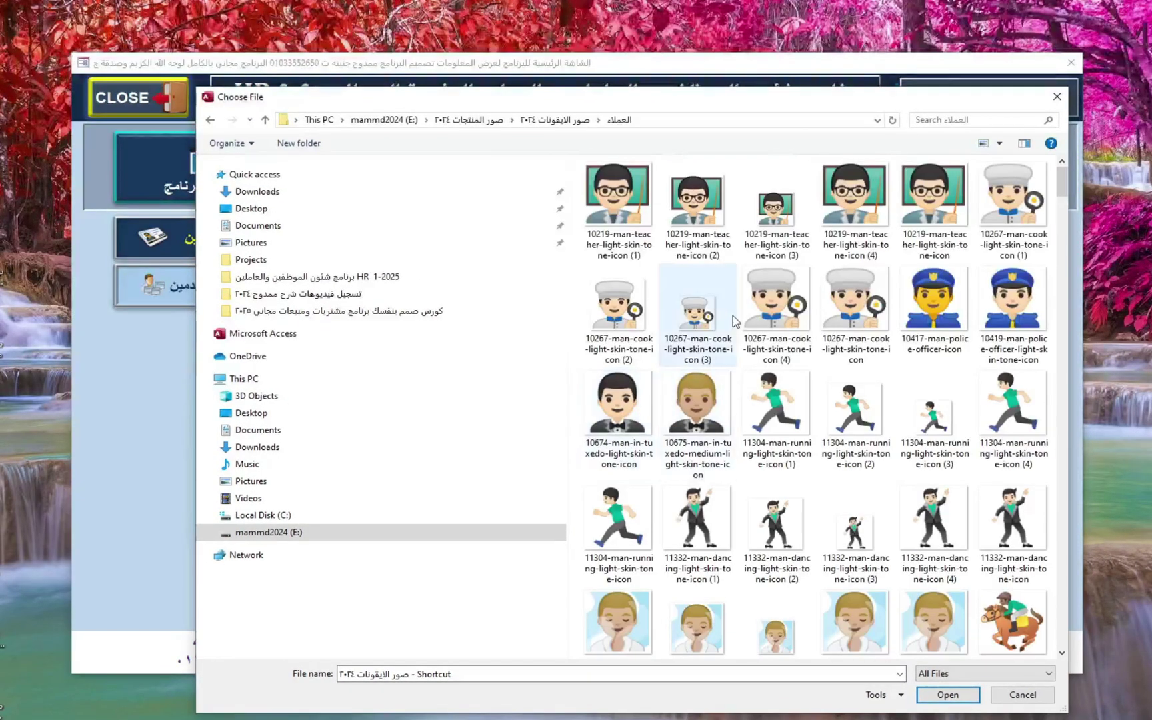
Select General-icon.png and attach it as the new user's photo
{"action": "scroll", "coordinate": [733, 443], "scroll_direction": "down", "scroll_amount": 3}
{"action": "scroll", "coordinate": [757, 448], "scroll_direction": "down", "scroll_amount": 5}
{"action": "scroll", "coordinate": [757, 448], "scroll_direction": "down", "scroll_amount": 5}
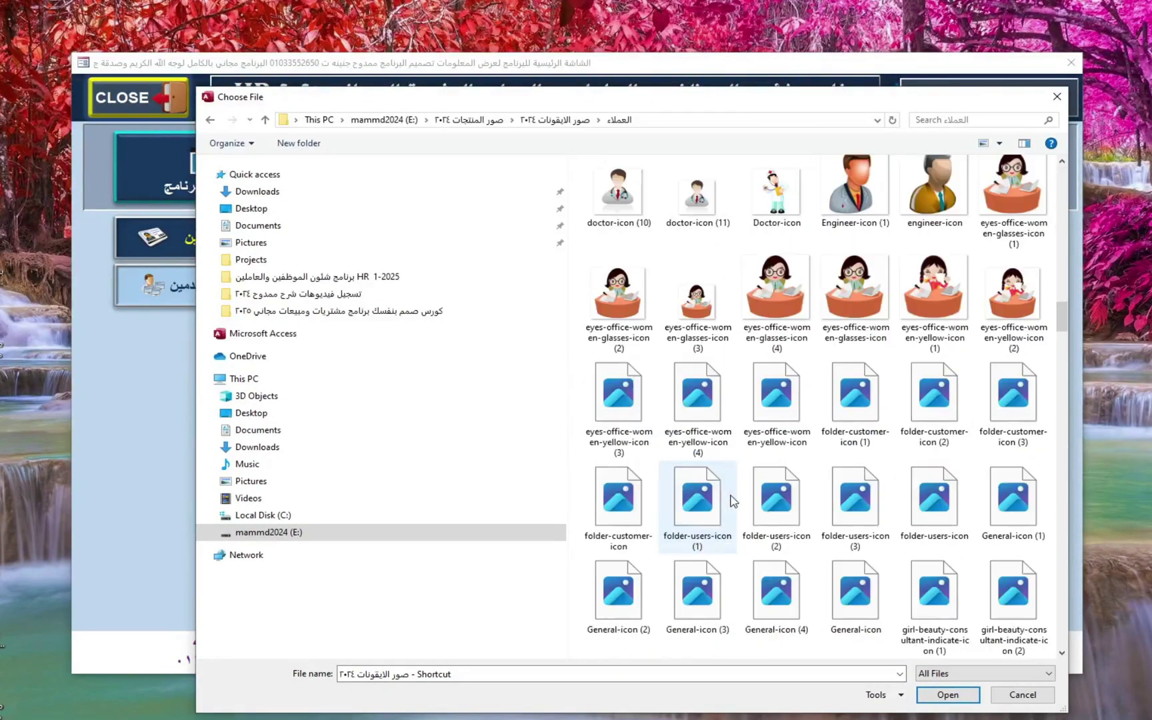
{"action": "left_click", "coordinate": [629, 509]}
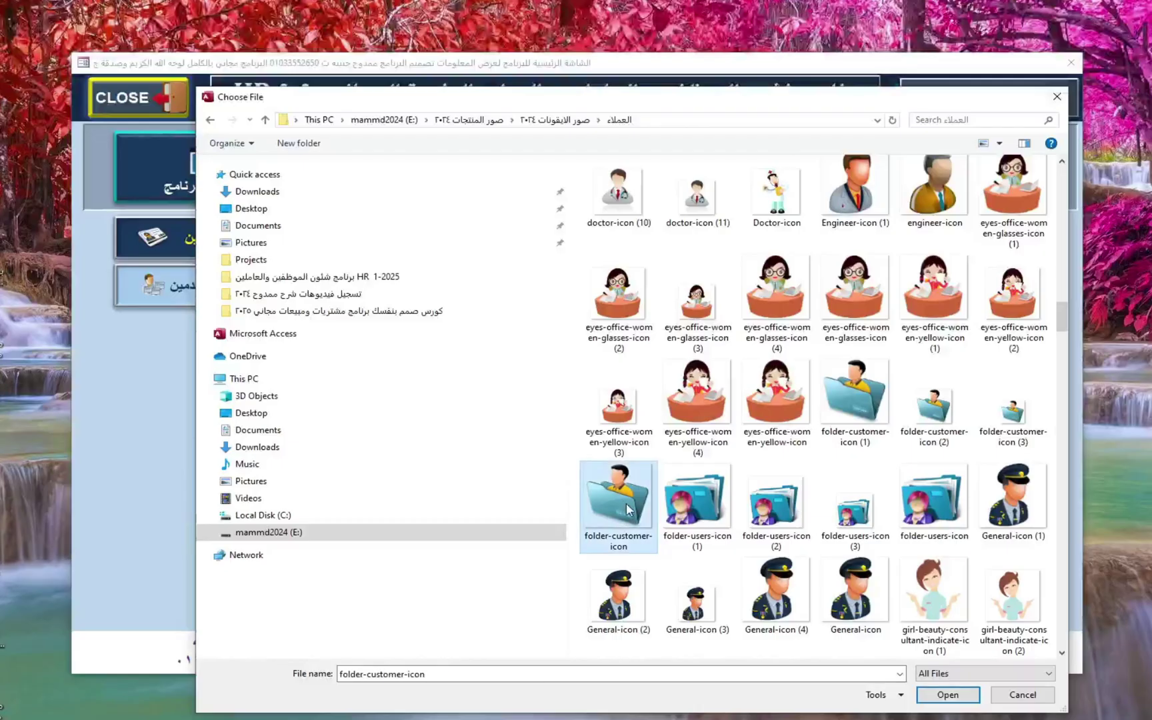
{"action": "left_click", "coordinate": [855, 593]}
{"action": "left_click", "coordinate": [948, 694]}
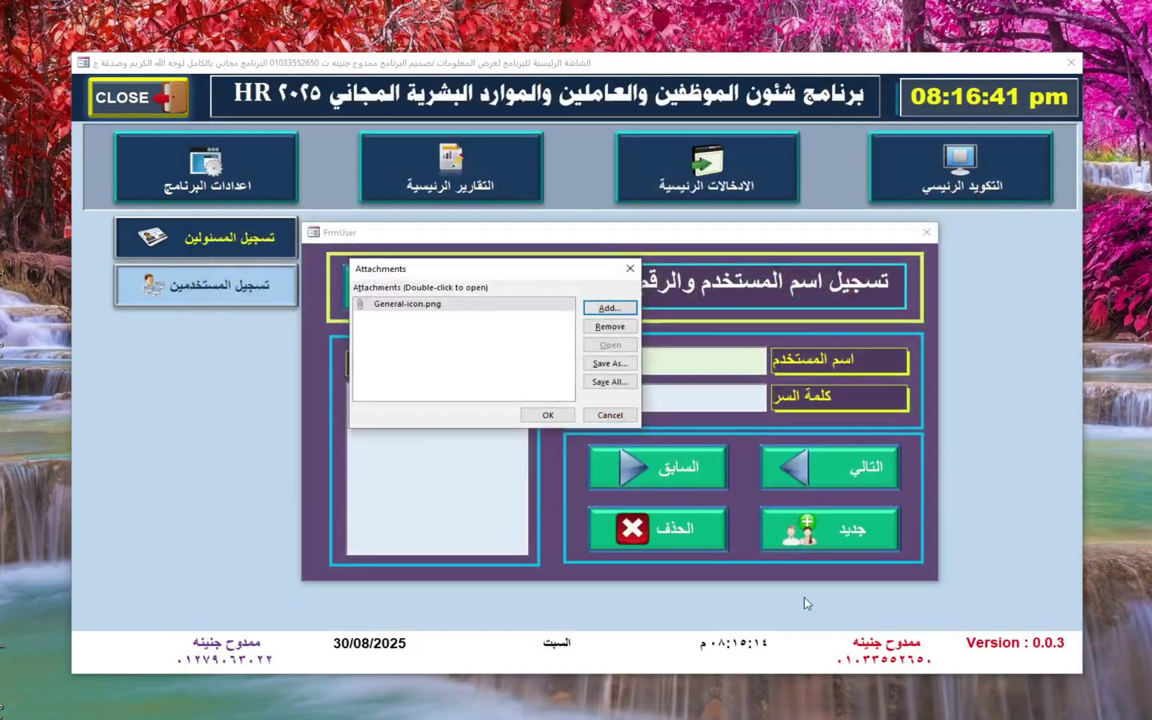
{"action": "left_click", "coordinate": [547, 415]}
Enter the new user's name and password, then save and start another blank record
{"action": "left_click", "coordinate": [700, 370]}
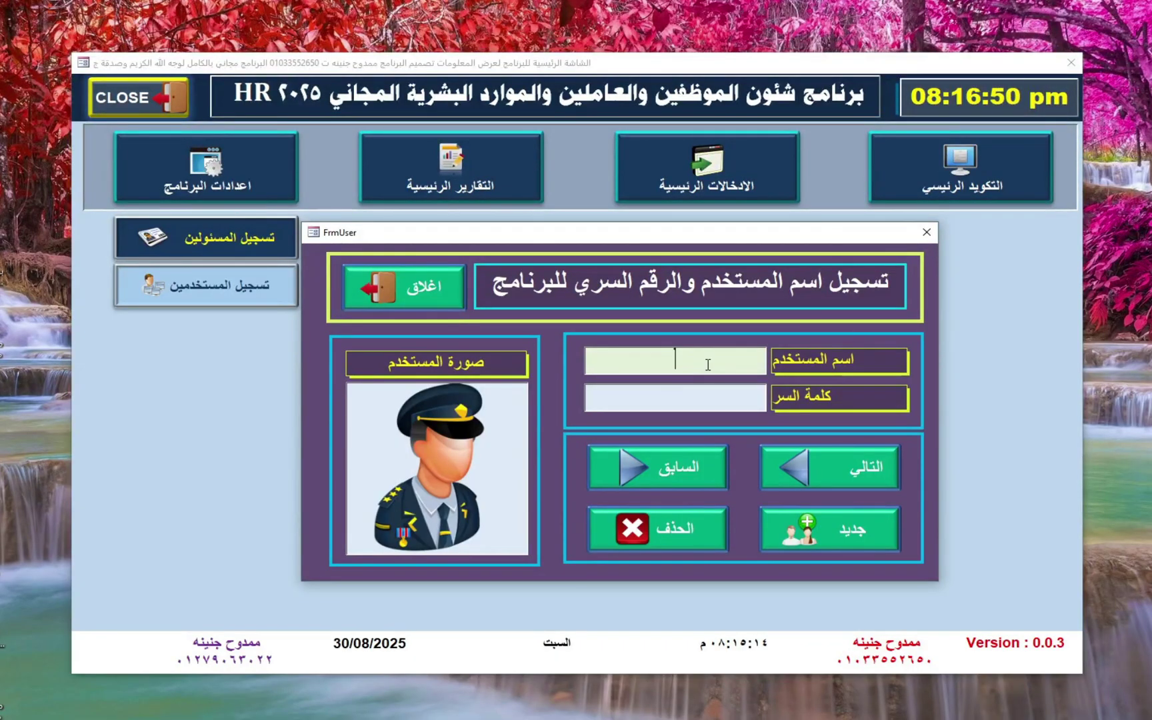
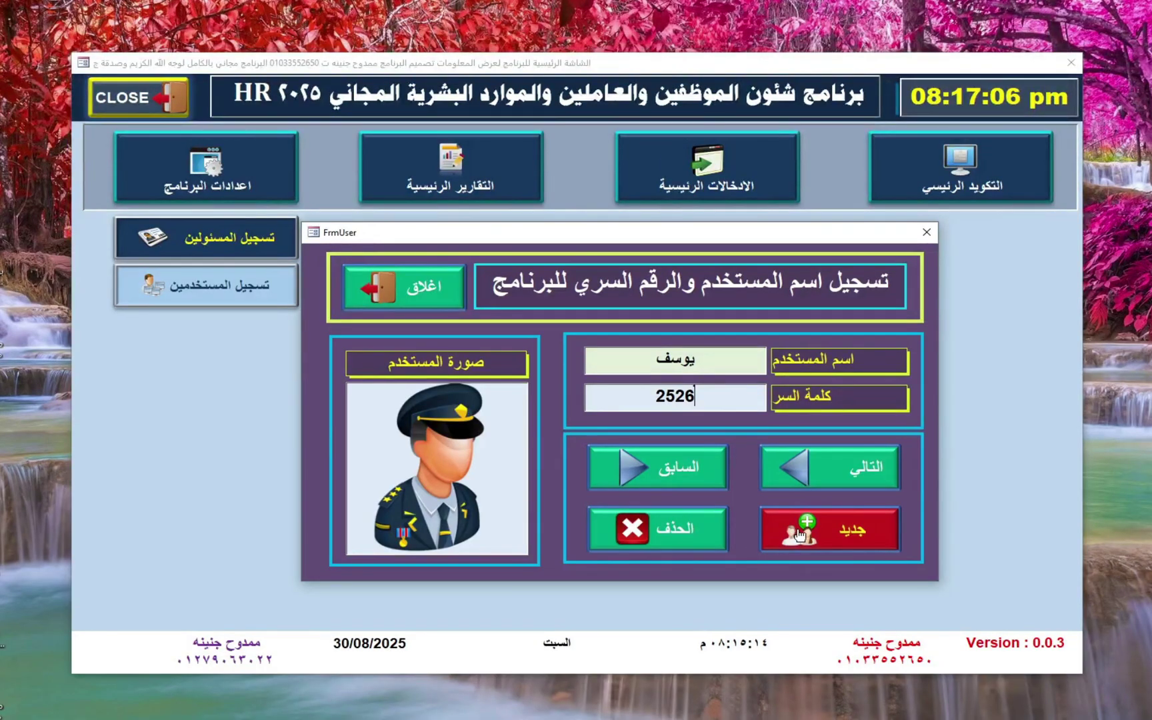
{"action": "left_click", "coordinate": [799, 533]}
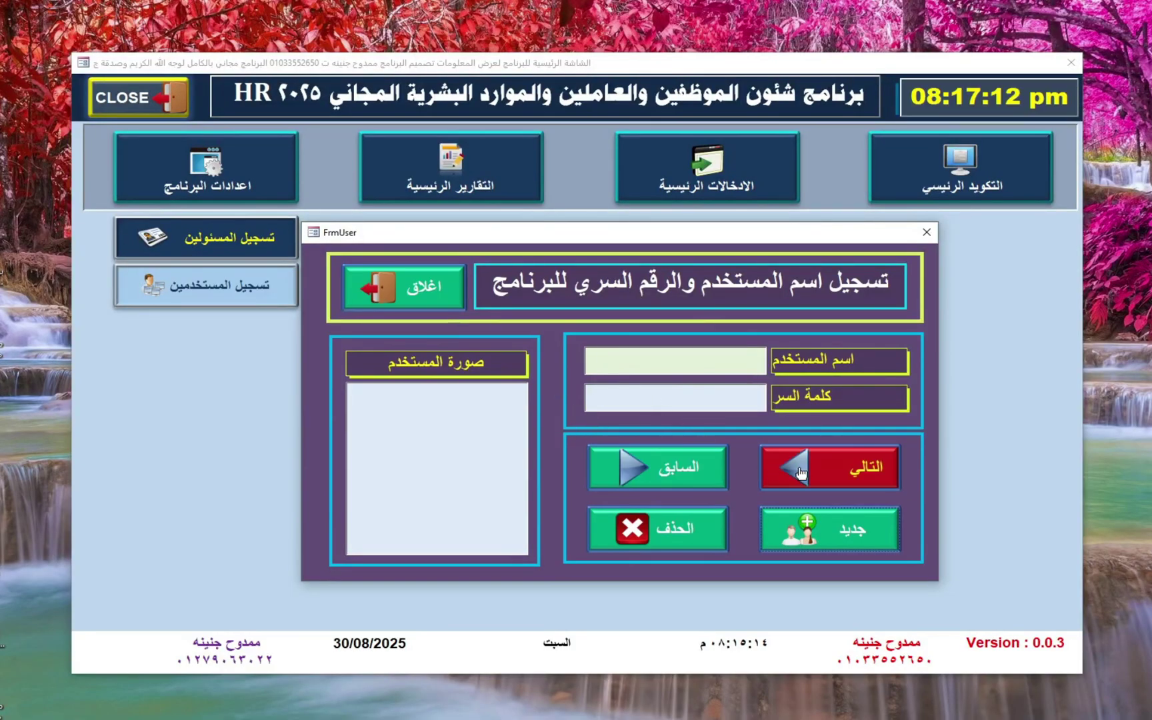
Step back through the earlier user records, then close FrmUser
{"action": "left_click", "coordinate": [675, 471]}
{"action": "left_click", "coordinate": [698, 474]}
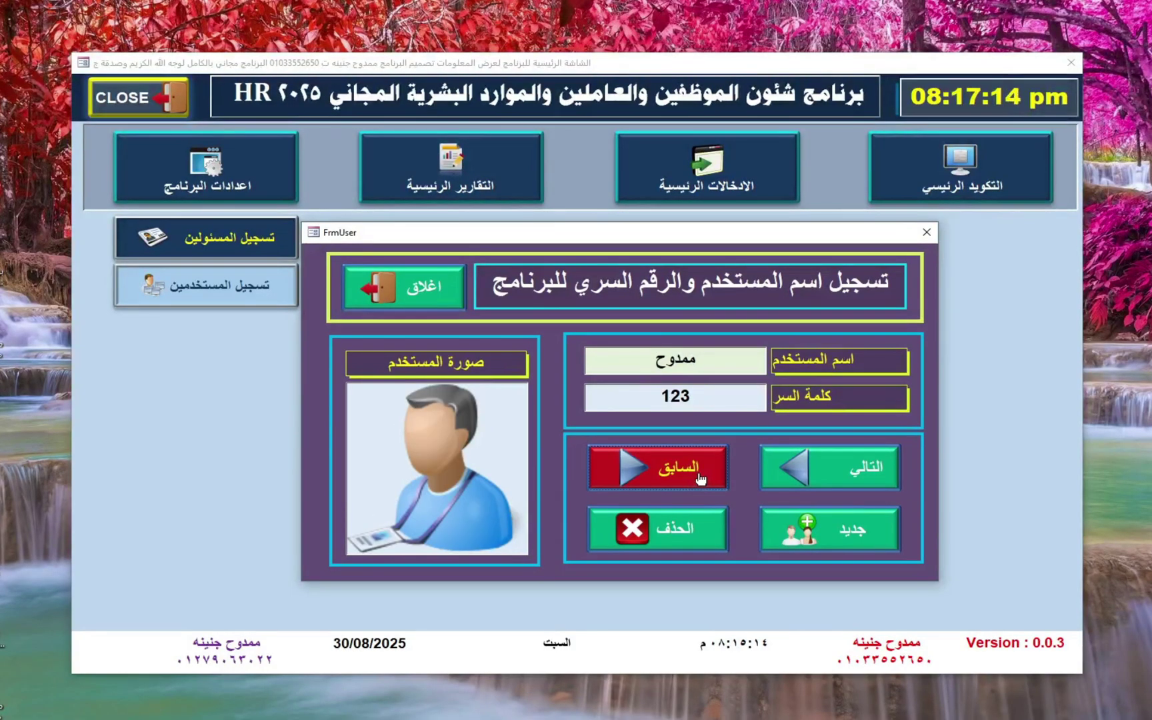
{"action": "left_click", "coordinate": [700, 479]}
{"action": "left_click", "coordinate": [699, 479]}
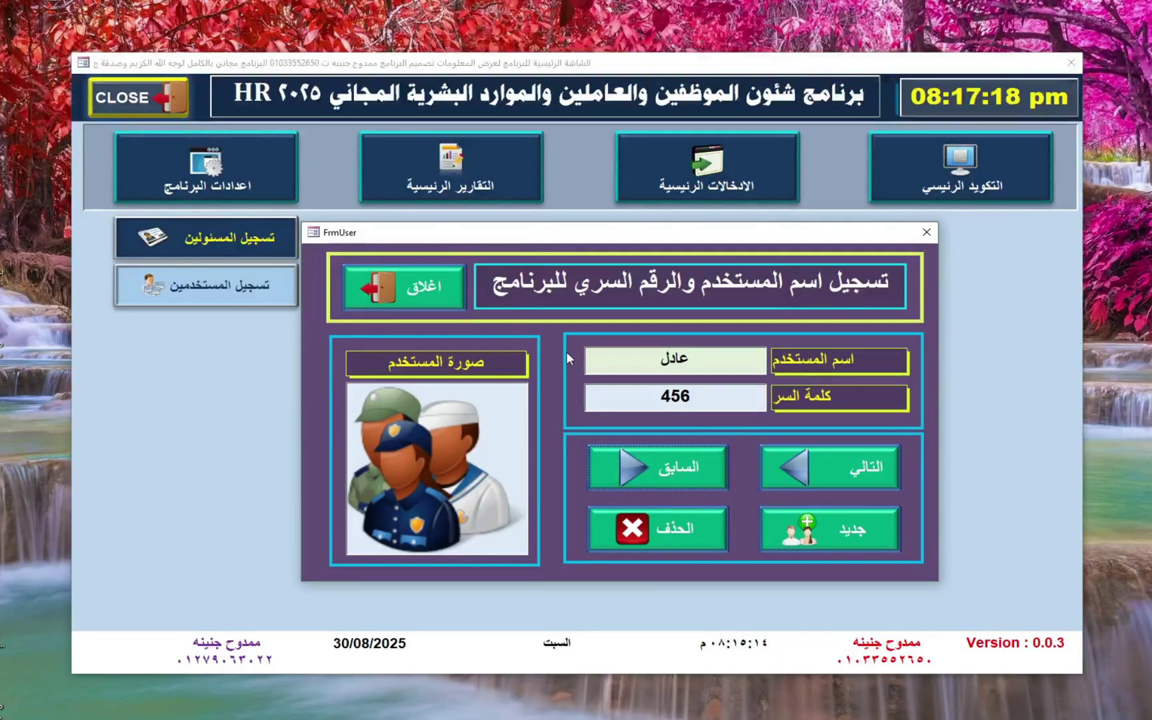
{"action": "left_click", "coordinate": [926, 232]}
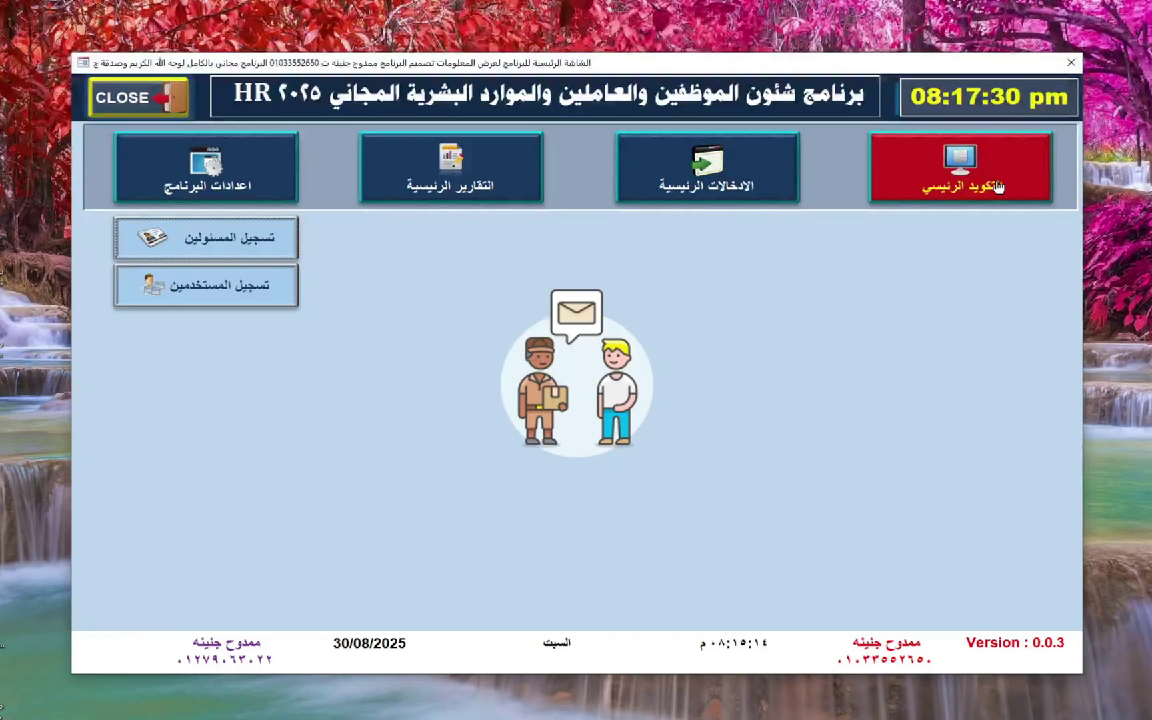
Replace the company name in بيانات الشركة with the new import-export company name and close it
{"action": "left_click", "coordinate": [998, 186]}
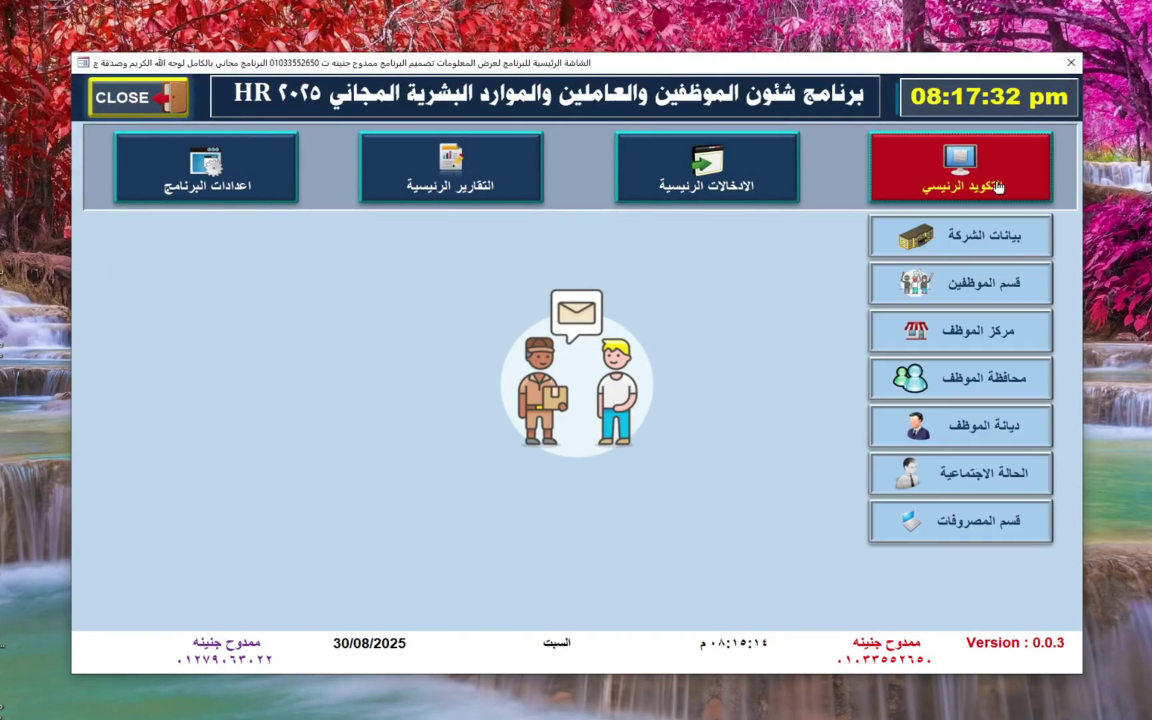
{"action": "left_click", "coordinate": [995, 241]}
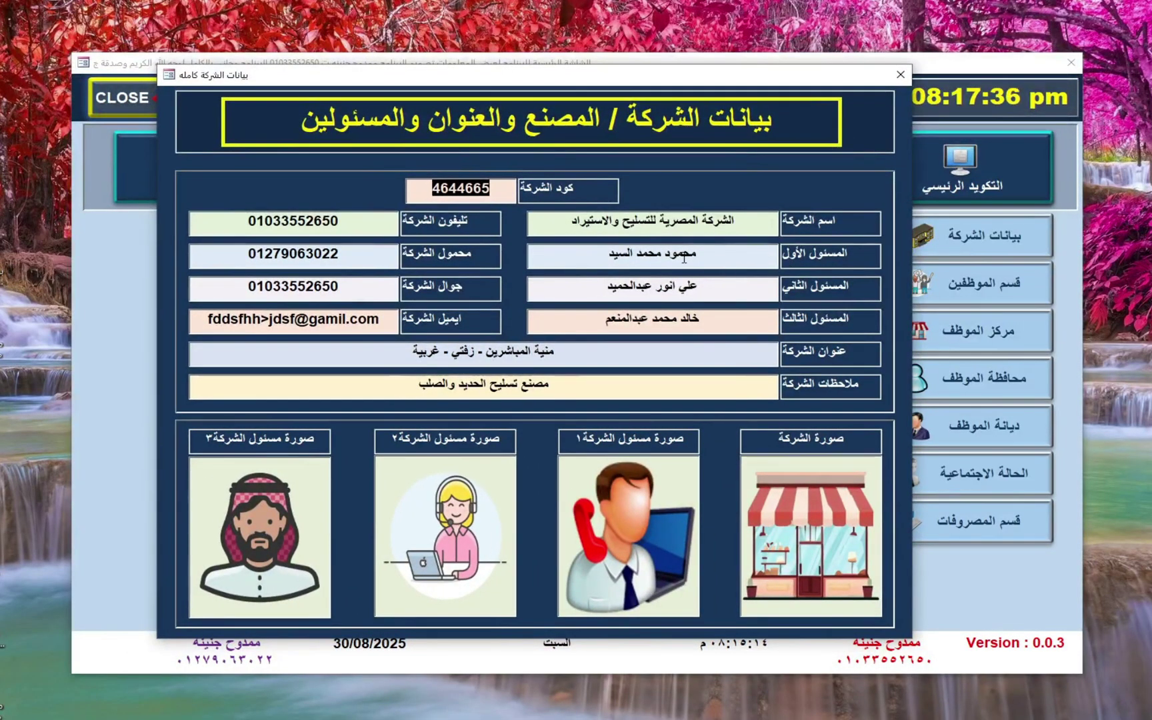
{"action": "key", "text": "Tab"}
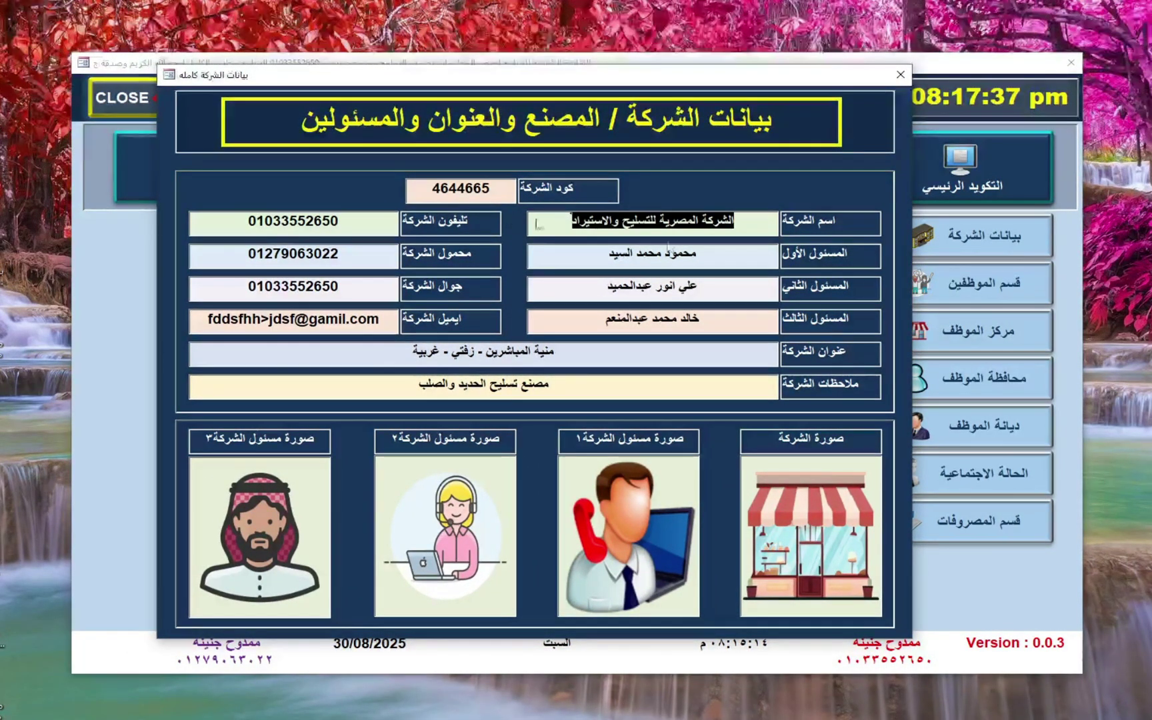
{"action": "type", "text": "شر"}
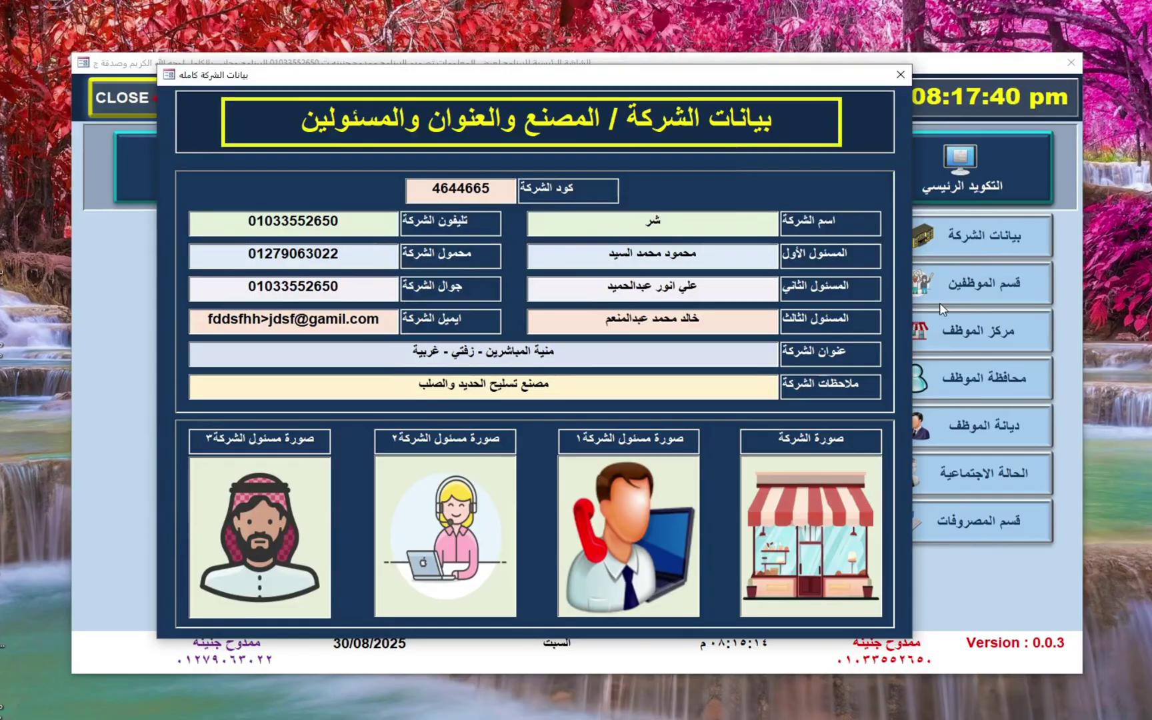
{"action": "type", "text": "كة ي"}
{"action": "type", "text": "وس"}
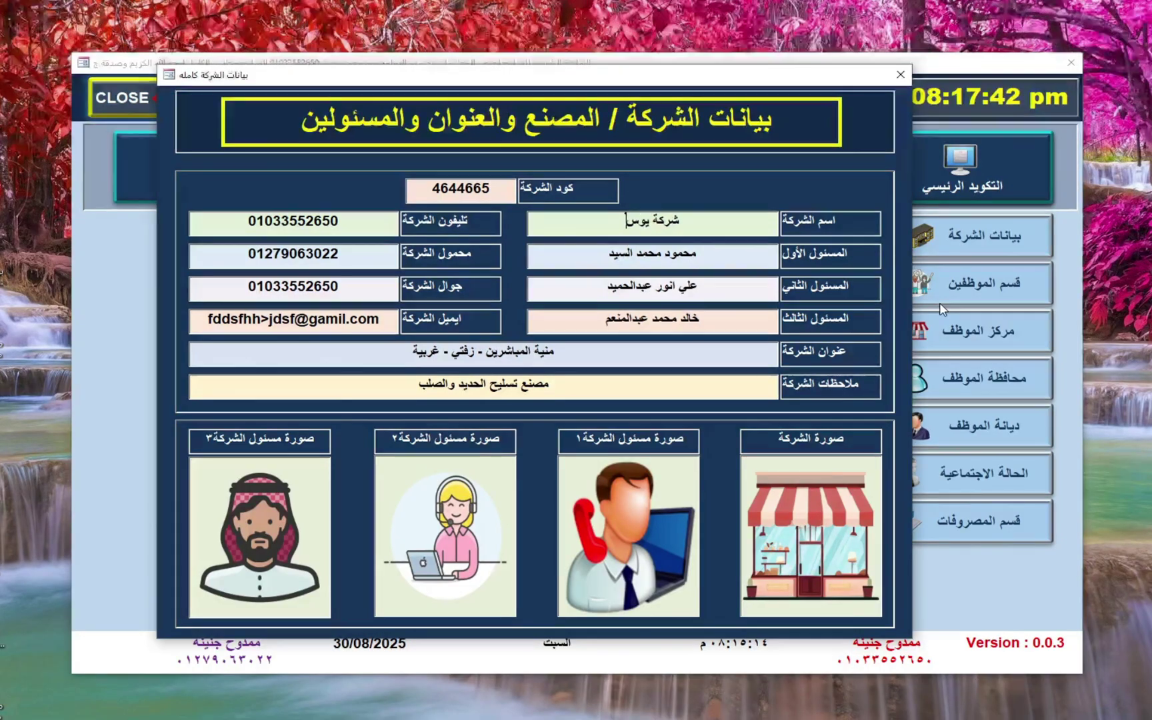
{"action": "type", "text": "ف محمد"}
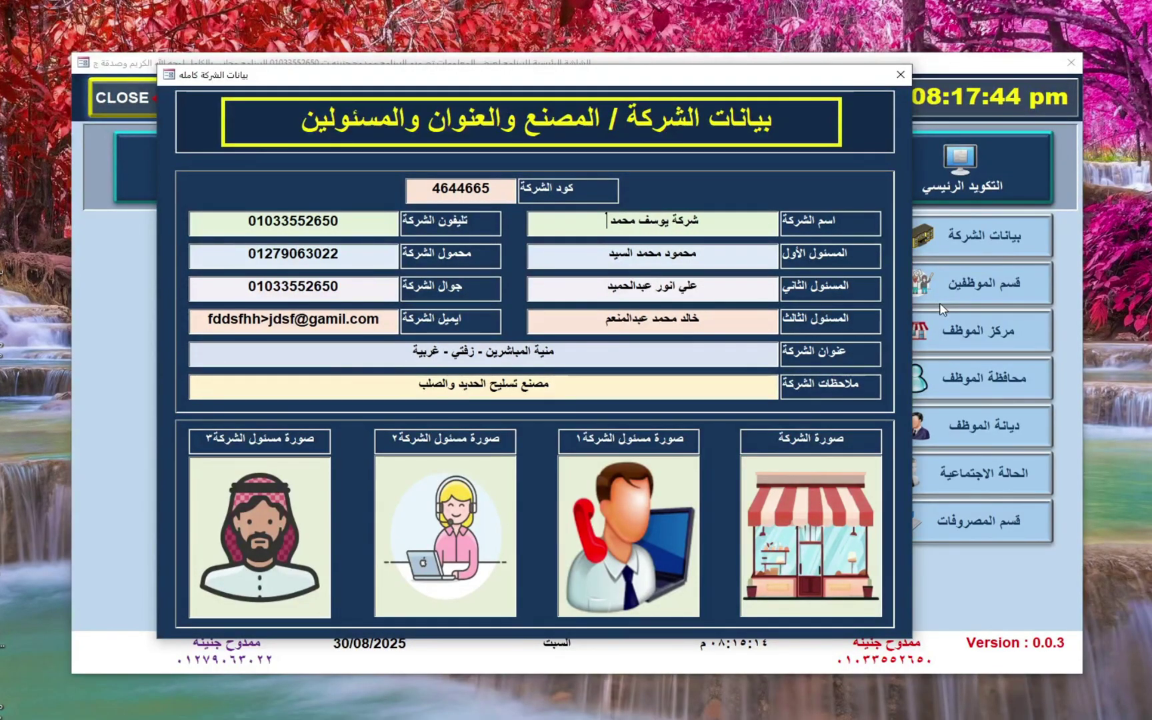
{"action": "type", "text": " للاست"}
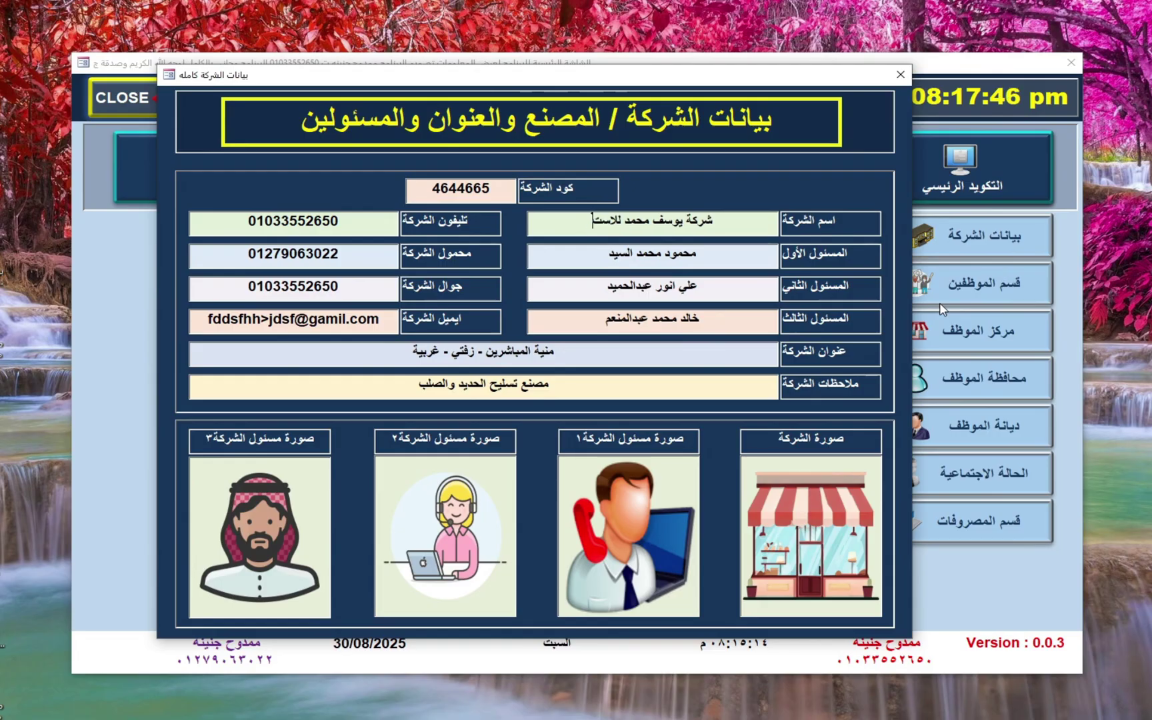
{"action": "type", "text": "يراد وا"}
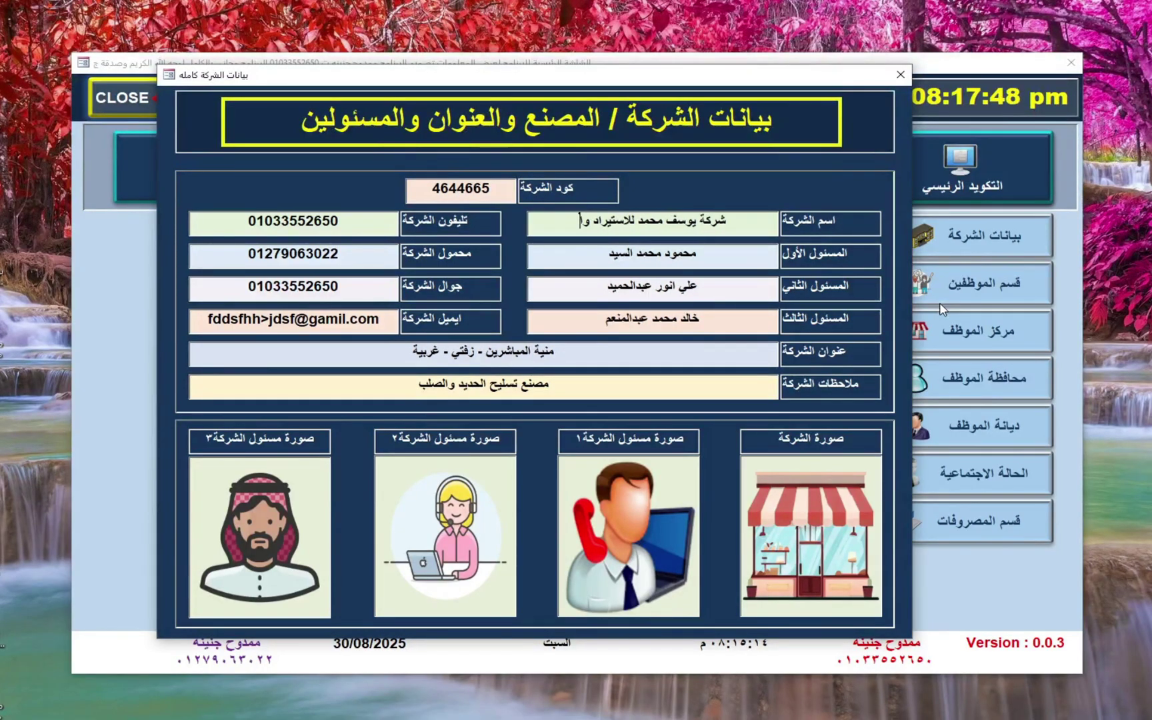
{"action": "type", "text": "لتصدير"}
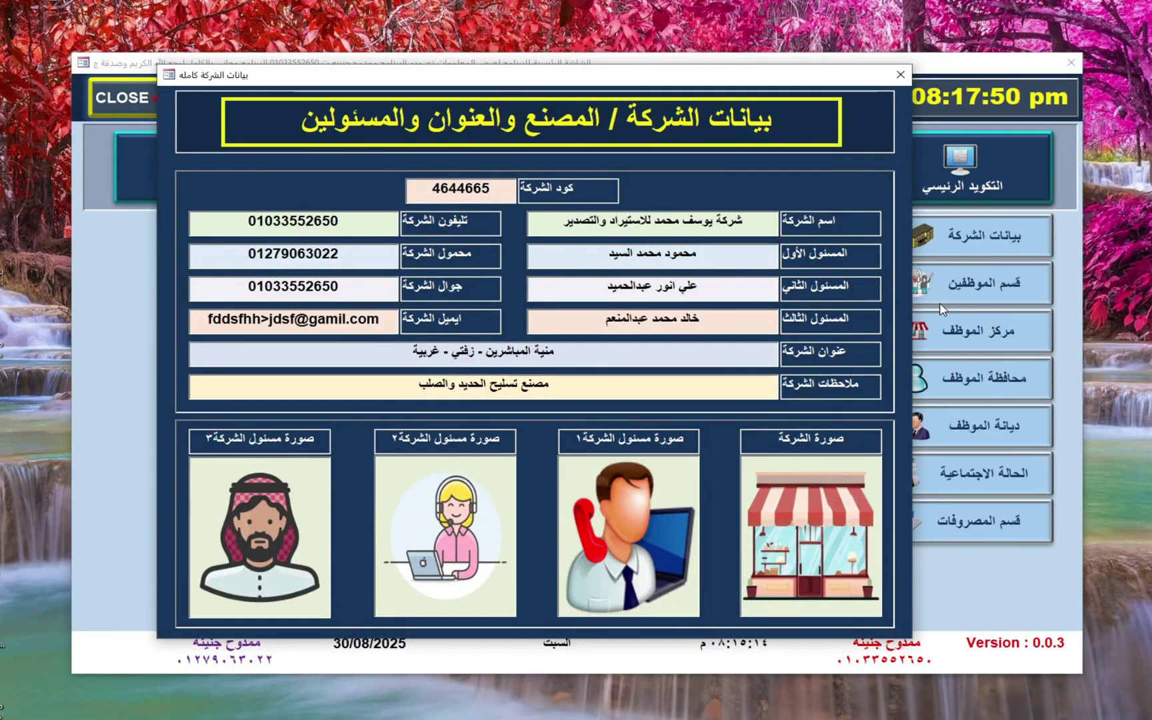
{"action": "key", "text": "Tab"}
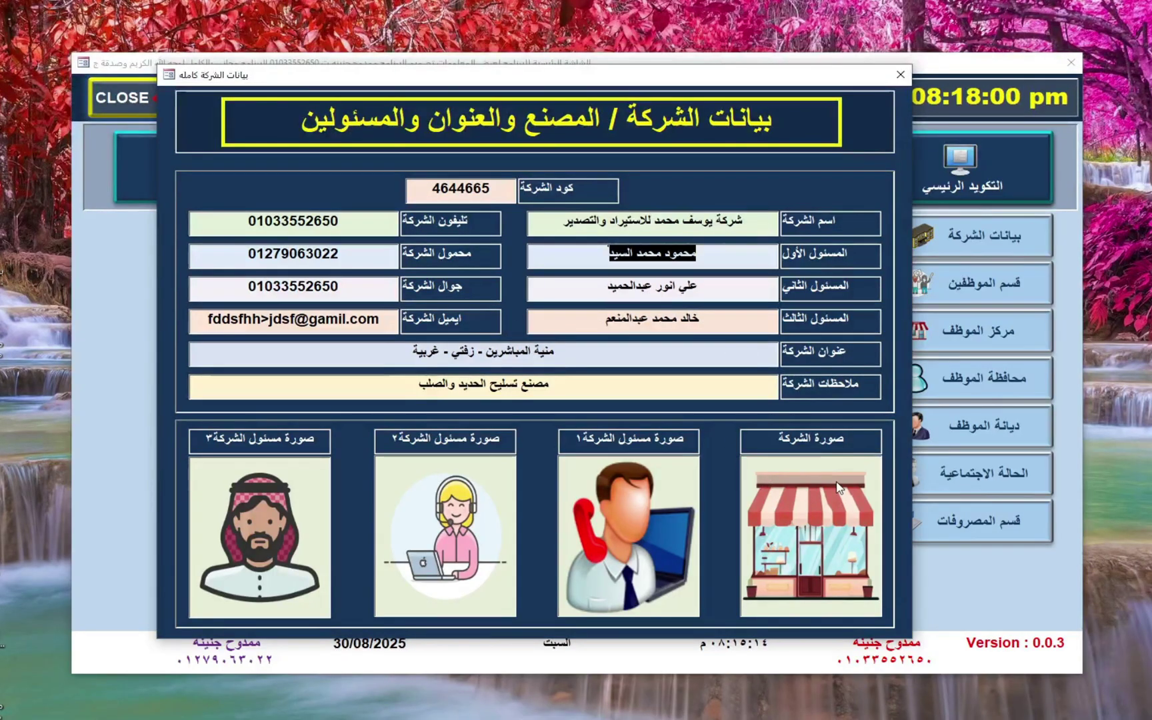
{"action": "left_click", "coordinate": [899, 74]}
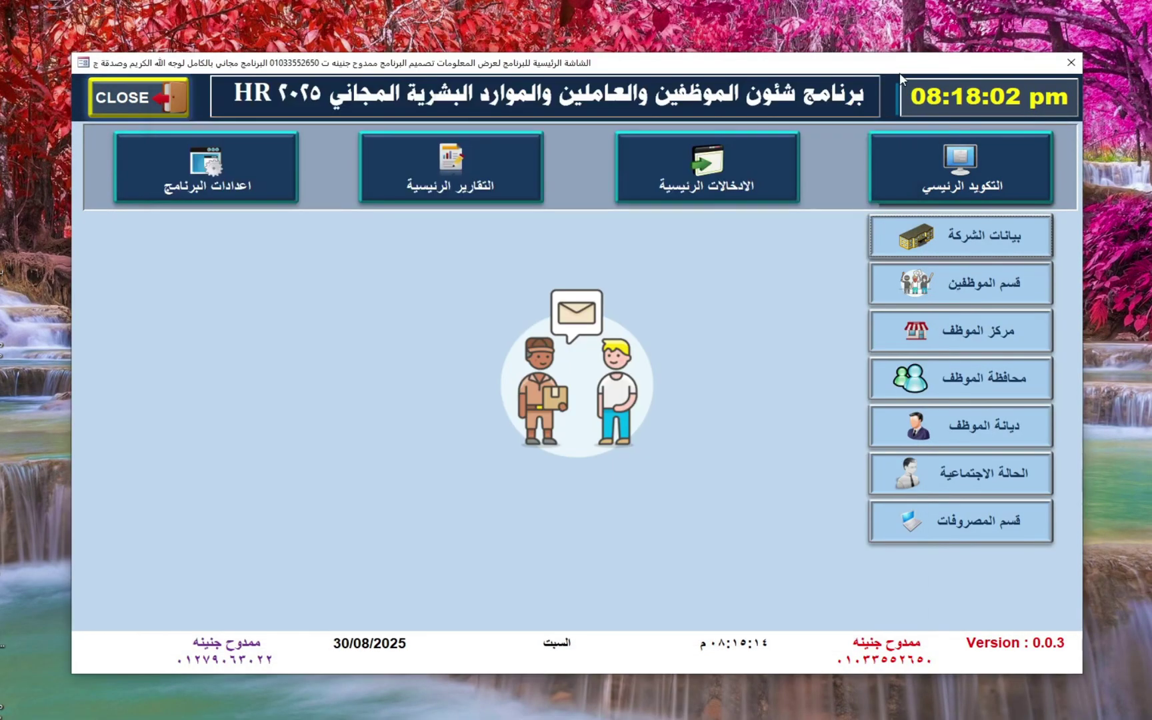
Open the department form and step through the records to the last department
{"action": "left_click", "coordinate": [994, 295]}
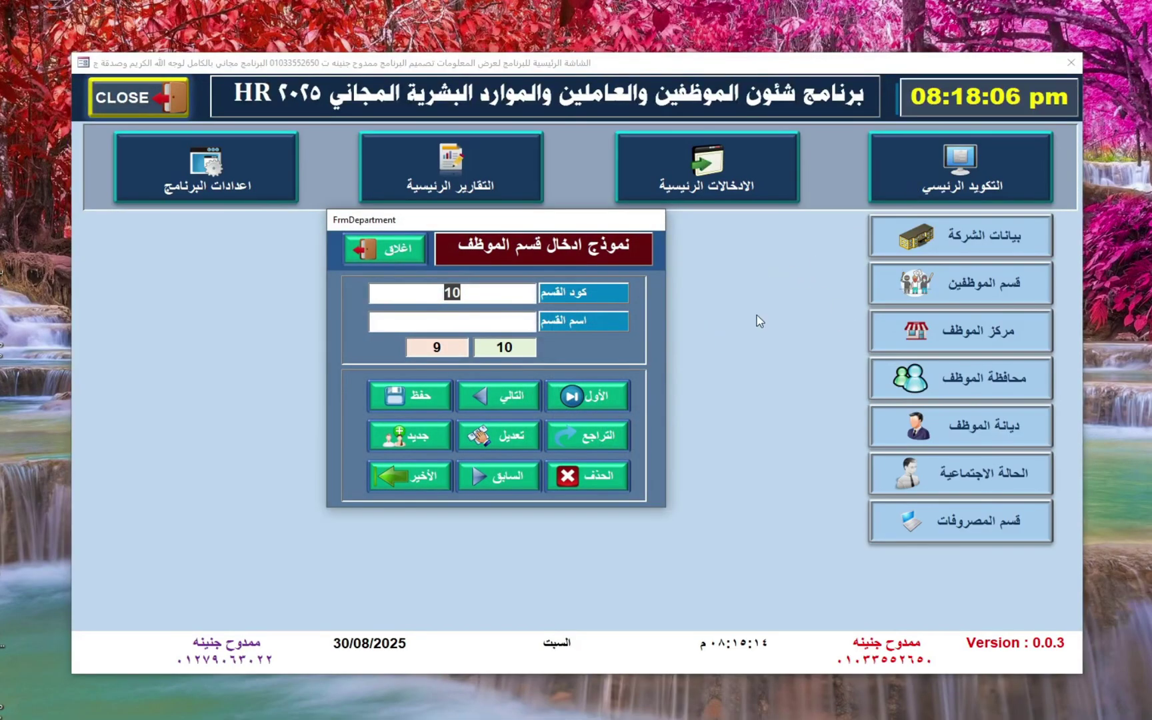
{"action": "left_click", "coordinate": [587, 396]}
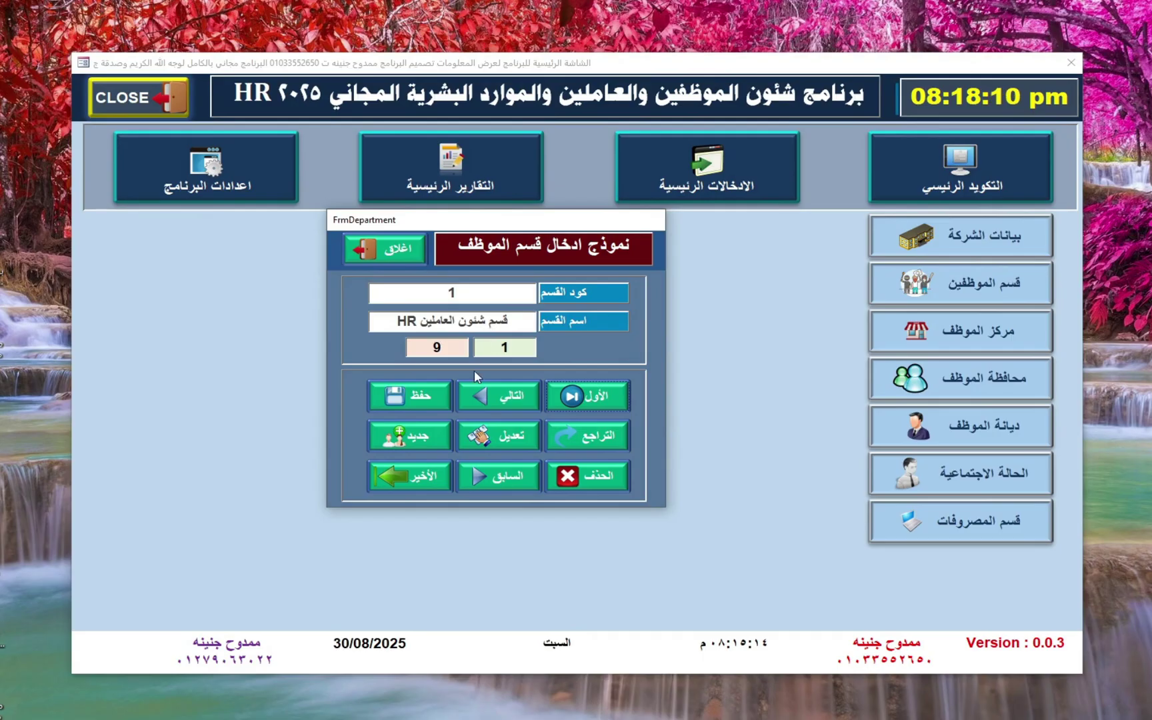
{"action": "left_click", "coordinate": [508, 400]}
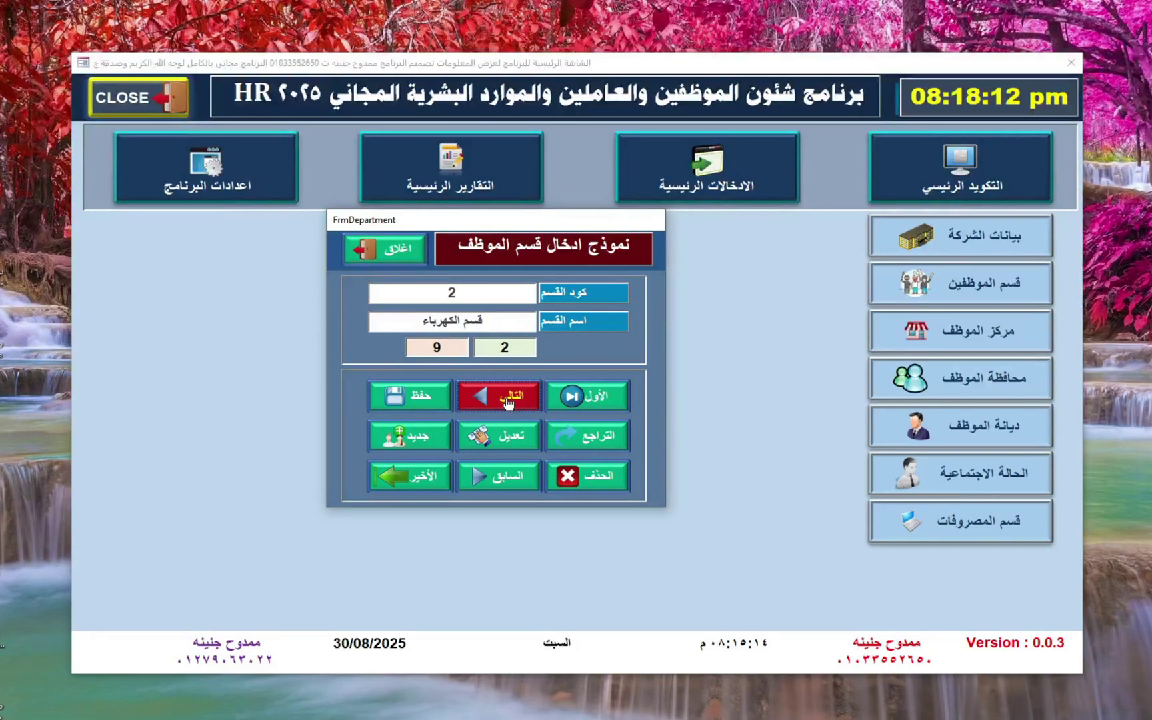
{"action": "left_click", "coordinate": [508, 402]}
{"action": "left_click", "coordinate": [508, 401]}
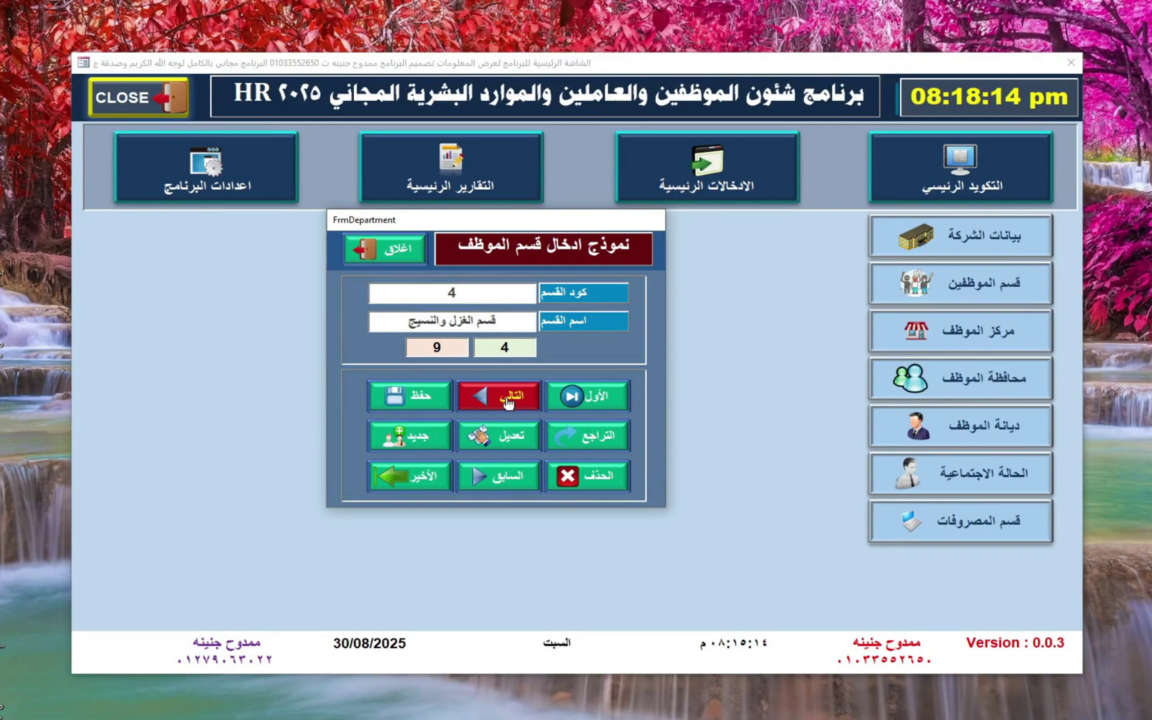
{"action": "left_click", "coordinate": [508, 402]}
{"action": "left_click", "coordinate": [508, 402]}
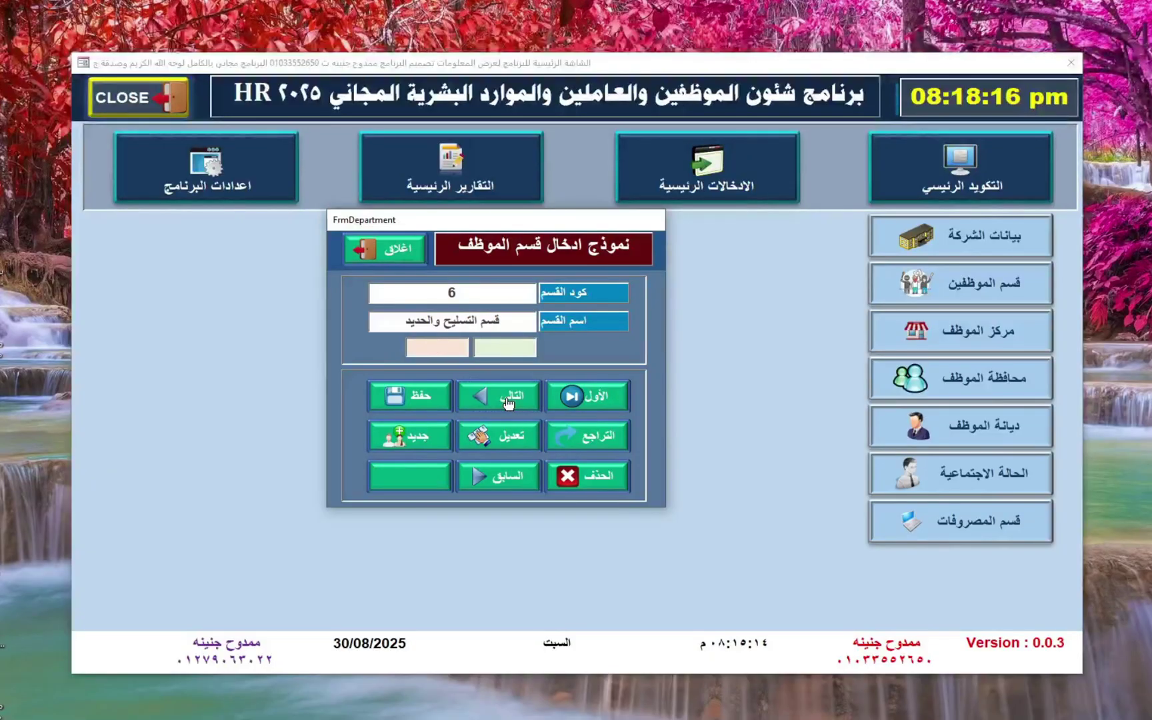
{"action": "left_click", "coordinate": [508, 402]}
{"action": "left_click", "coordinate": [508, 402]}
{"action": "left_click", "coordinate": [508, 402]}
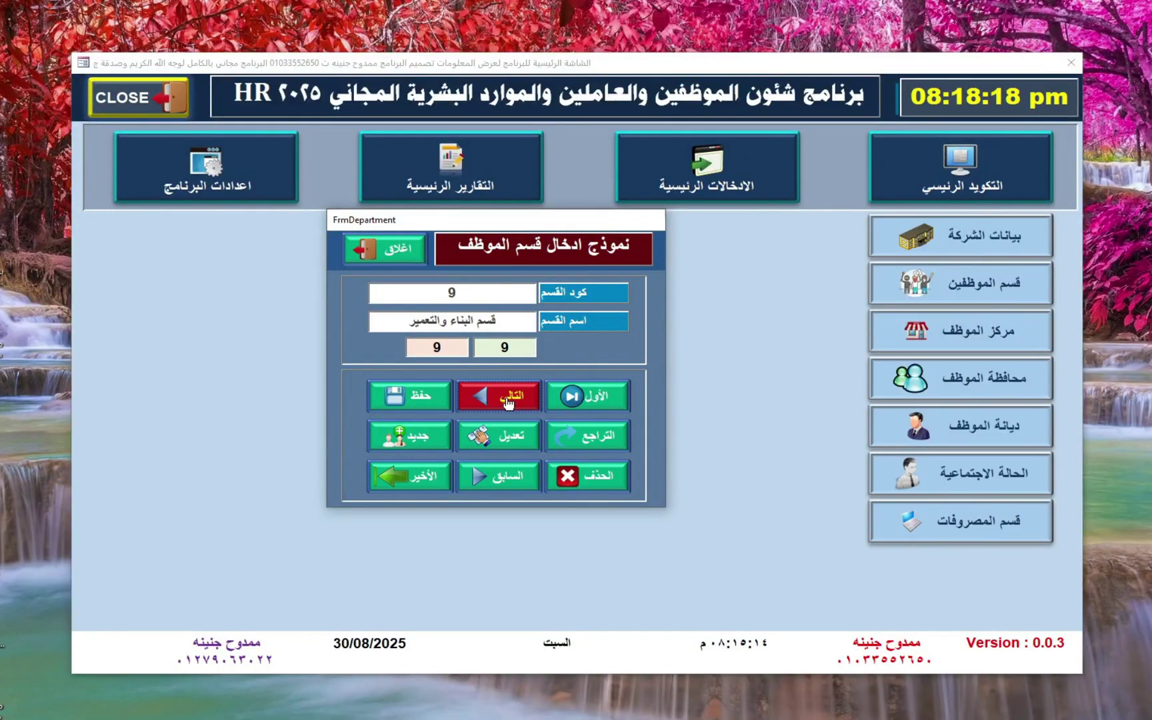
{"action": "left_click", "coordinate": [508, 402]}
{"action": "left_click", "coordinate": [545, 403]}
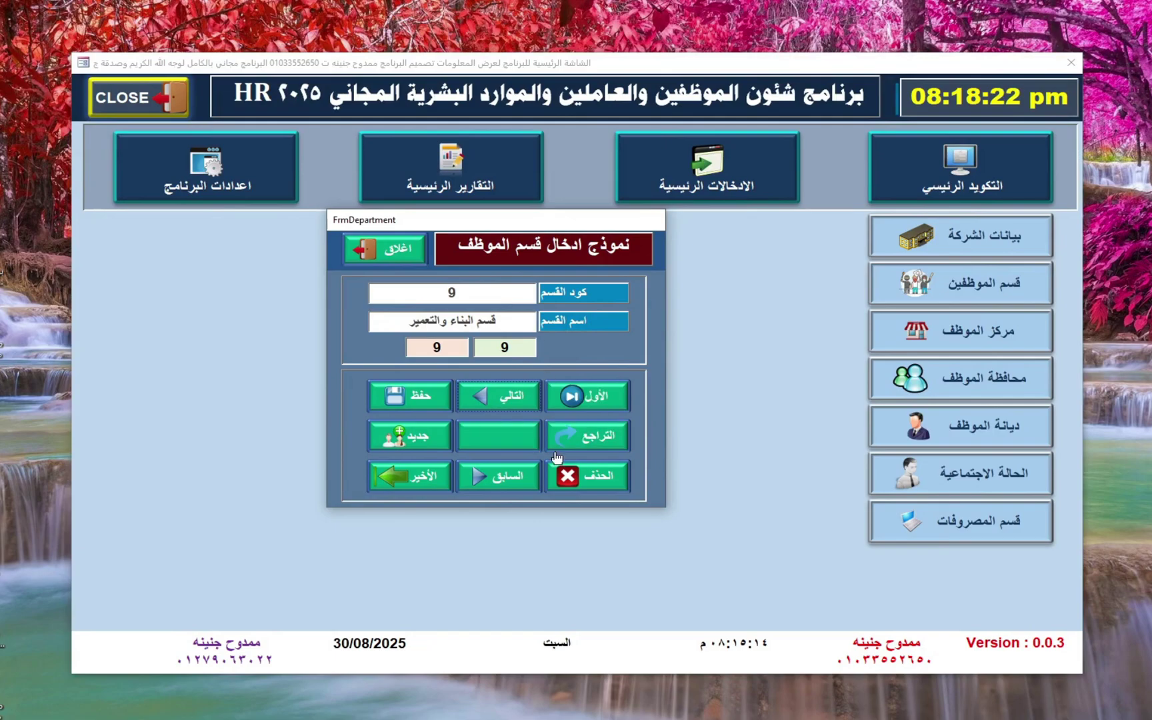
Add department 10 'عمال ونظافة', save it, and close the form
{"action": "left_click", "coordinate": [445, 432]}
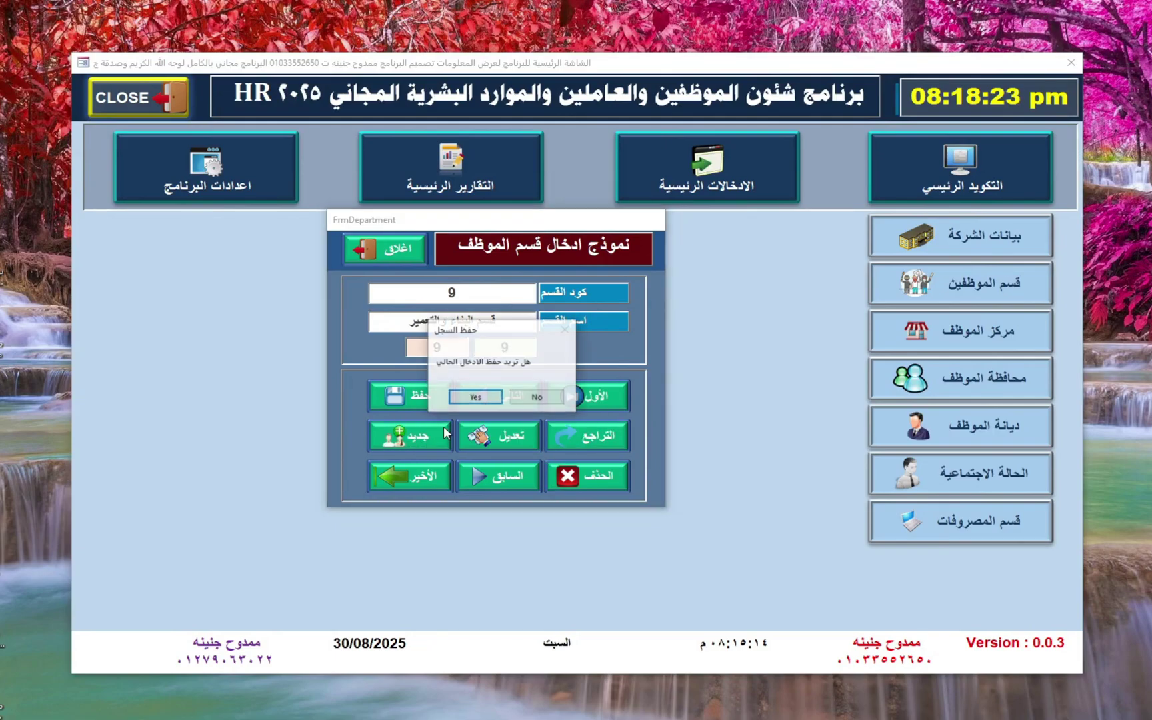
{"action": "left_click", "coordinate": [475, 397]}
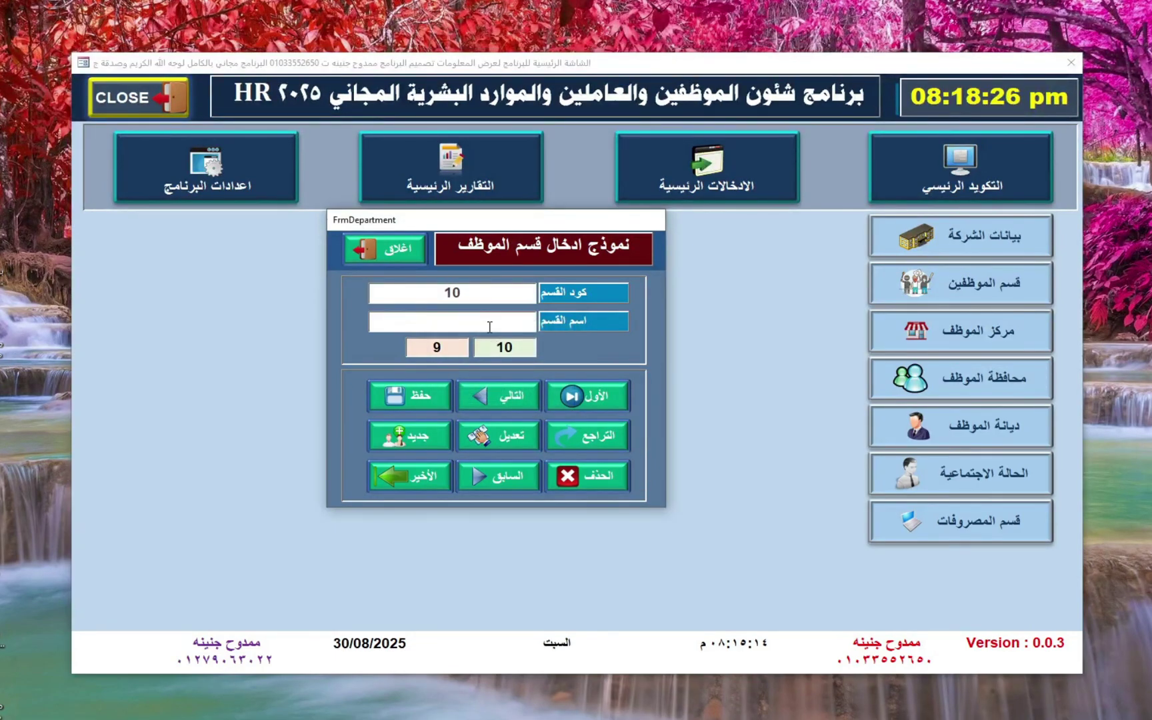
{"action": "type", "text": "ال"}
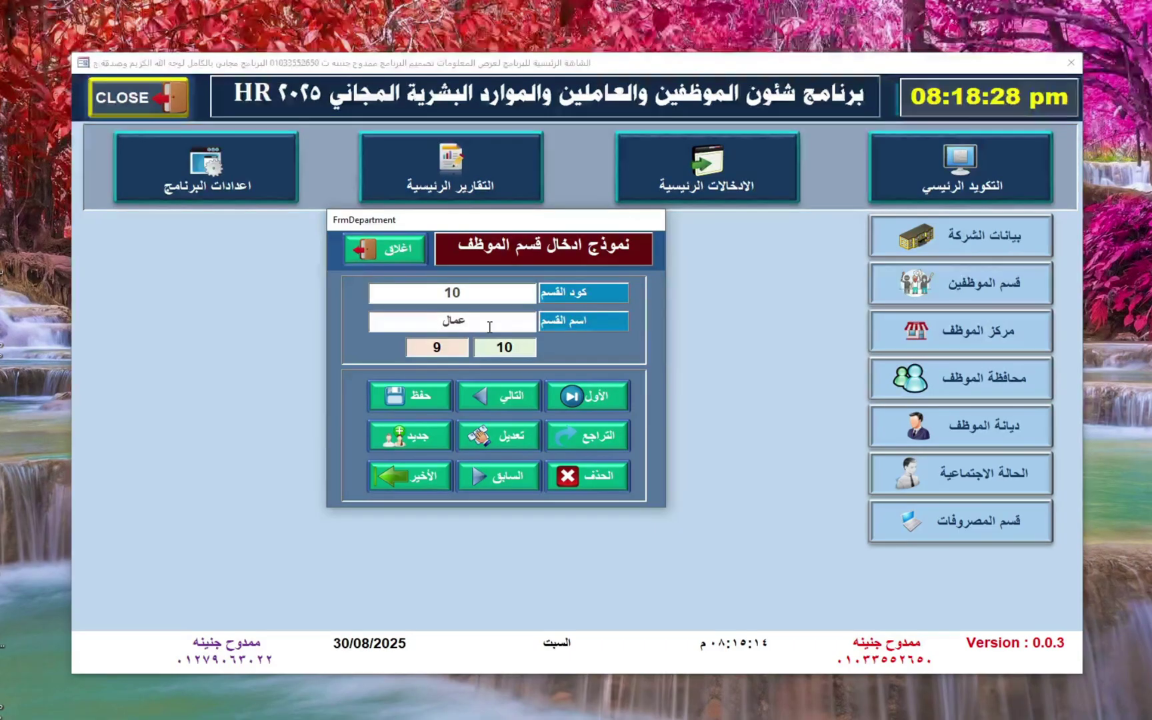
{"action": "type", "text": " ونظافة"}
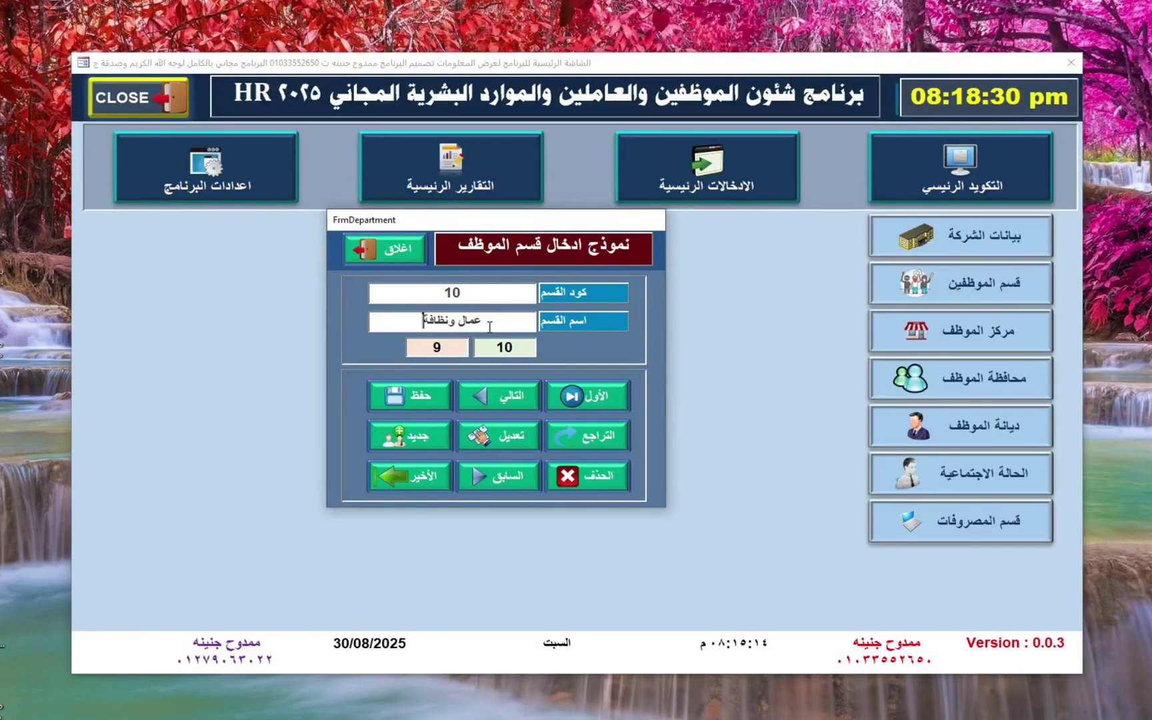
{"action": "left_click", "coordinate": [434, 402]}
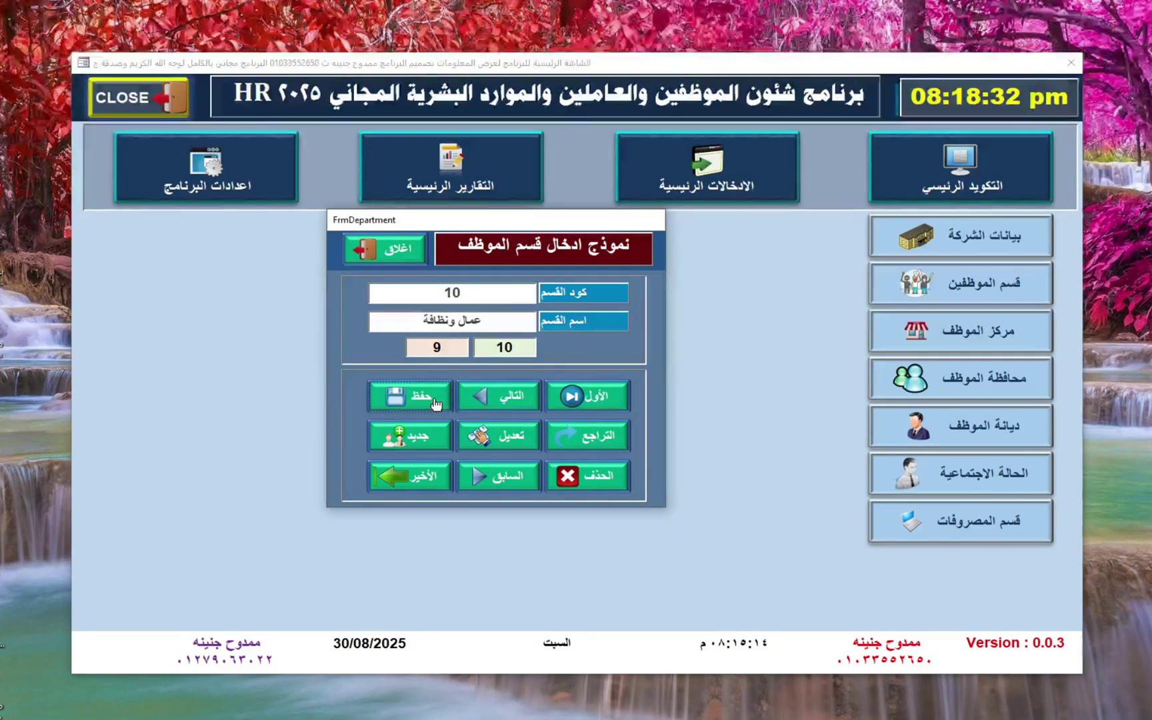
{"action": "left_click", "coordinate": [475, 397]}
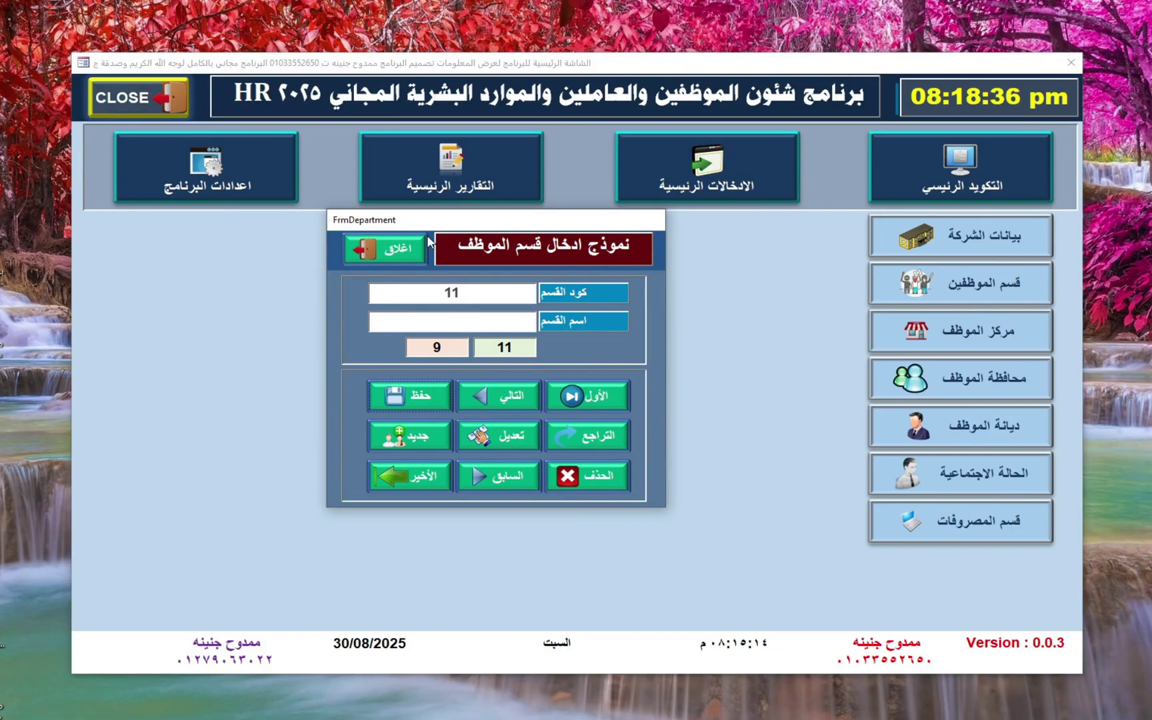
{"action": "left_click", "coordinate": [383, 252]}
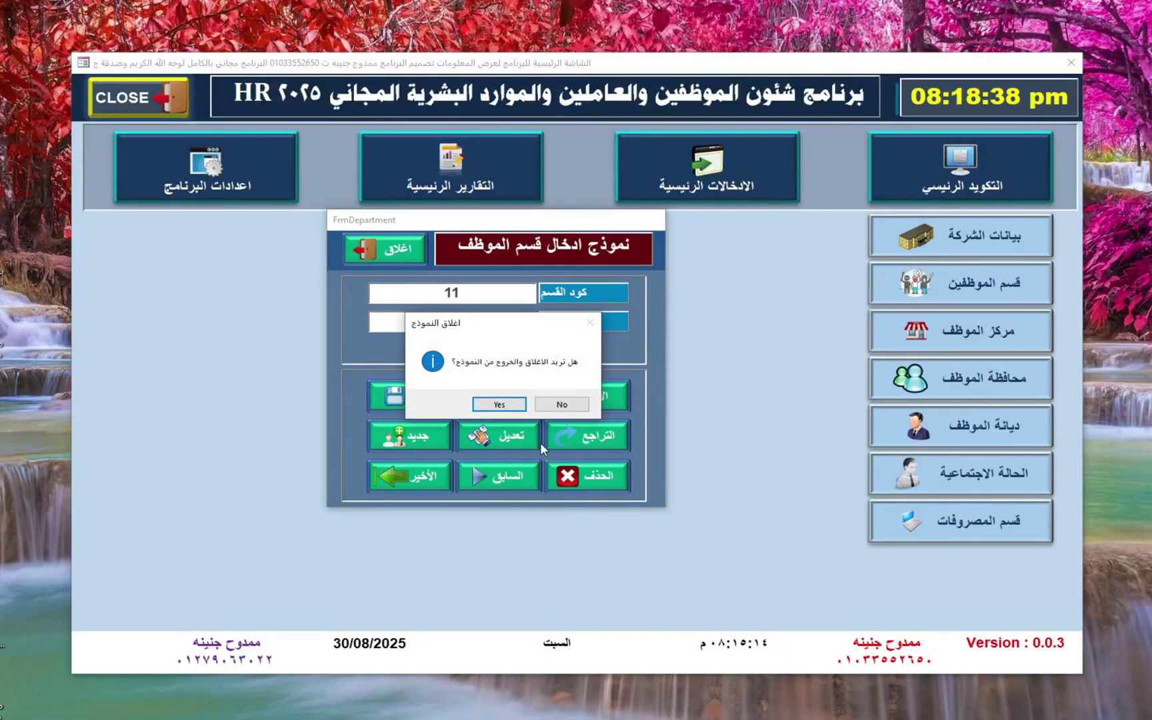
{"action": "left_click", "coordinate": [499, 405]}
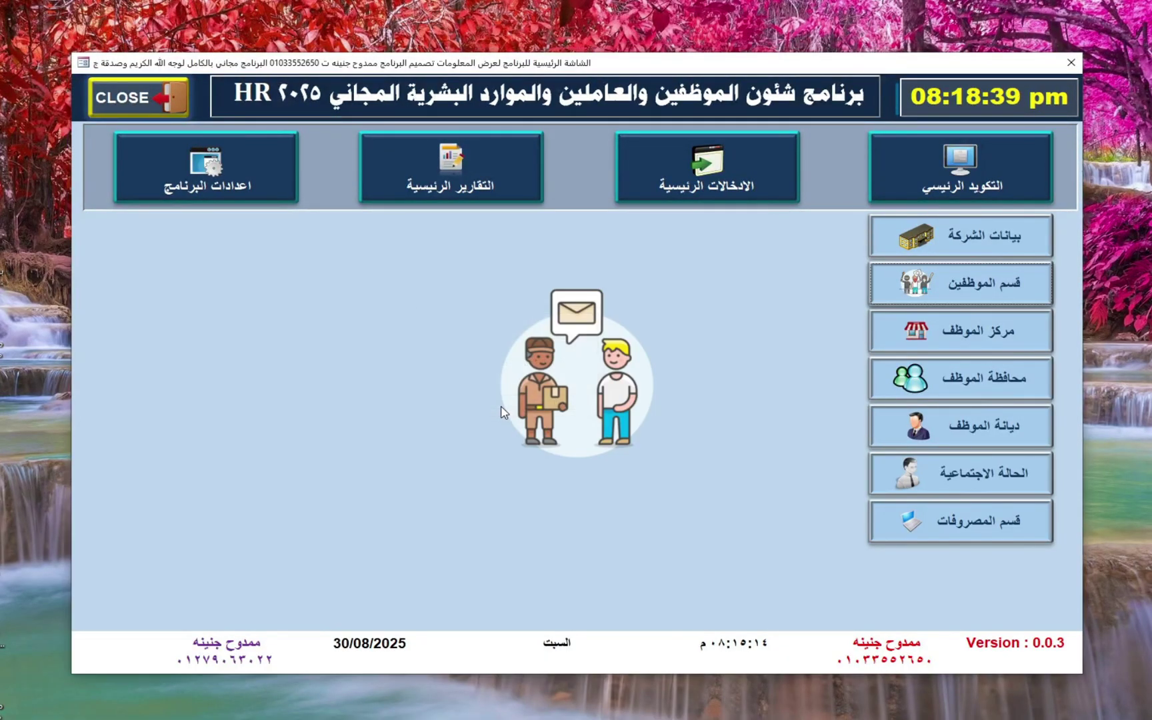
Open مركز الموظف and save a new centre 'شبراخيت' with code 12
{"action": "left_click", "coordinate": [987, 343]}
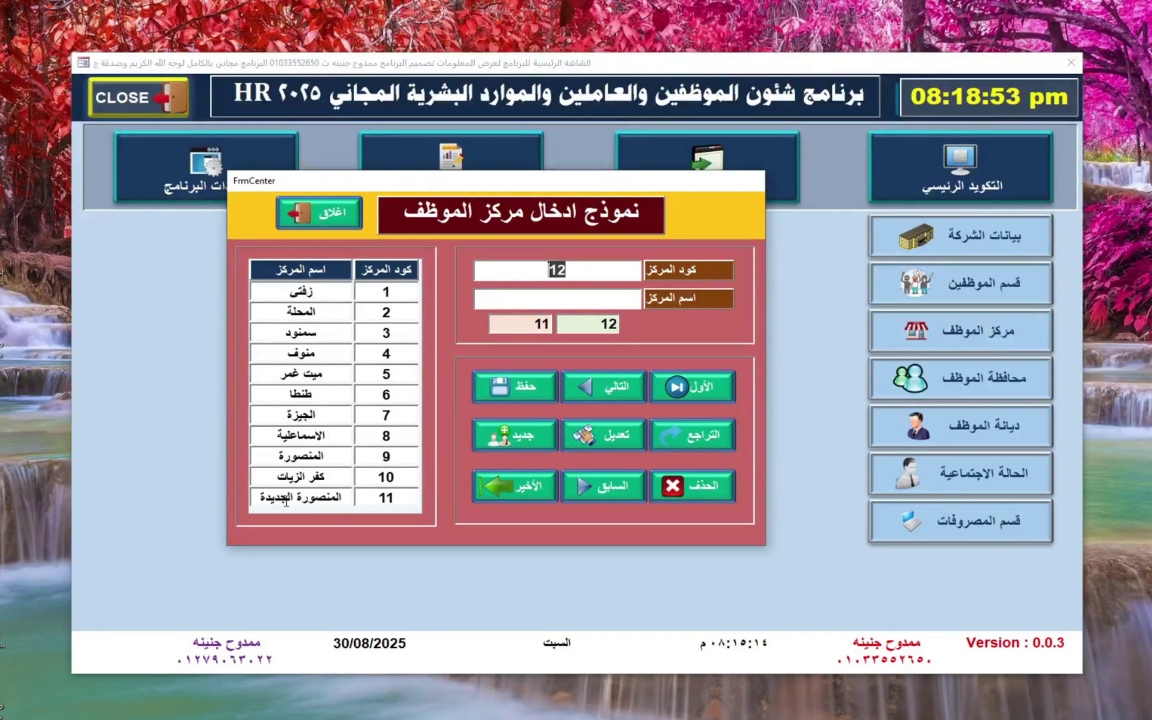
{"action": "left_click", "coordinate": [584, 297]}
{"action": "type", "text": "شبرا"}
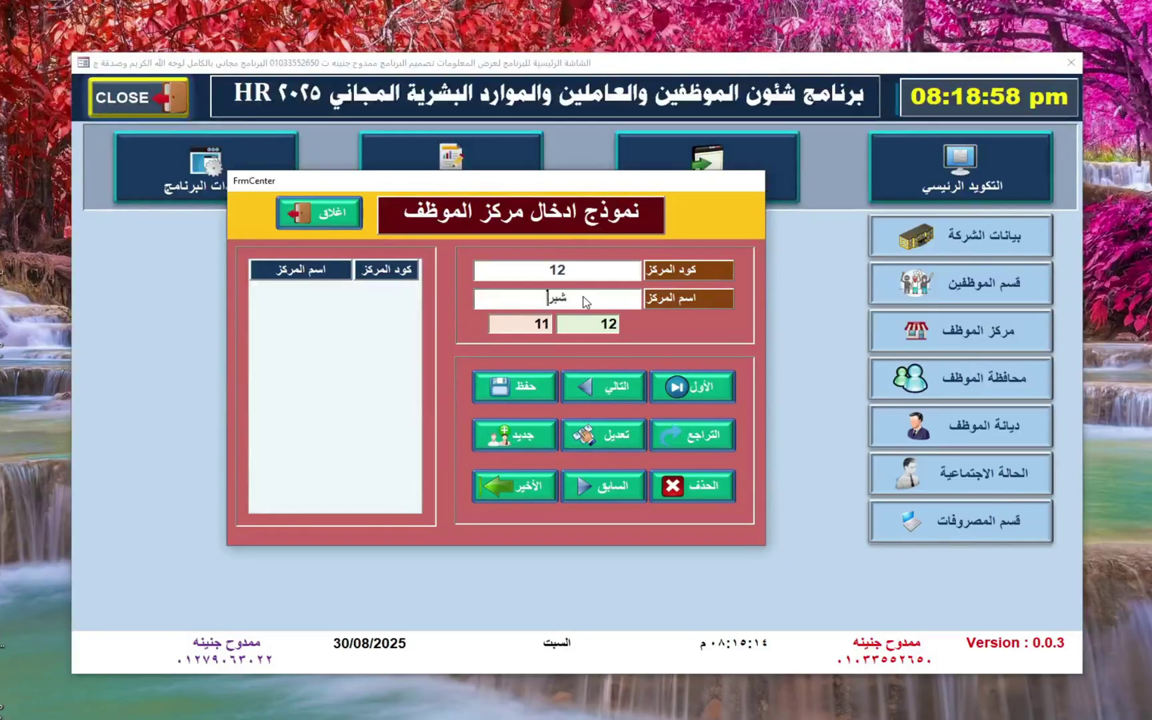
{"action": "type", "text": "خيت"}
{"action": "left_click", "coordinate": [533, 392]}
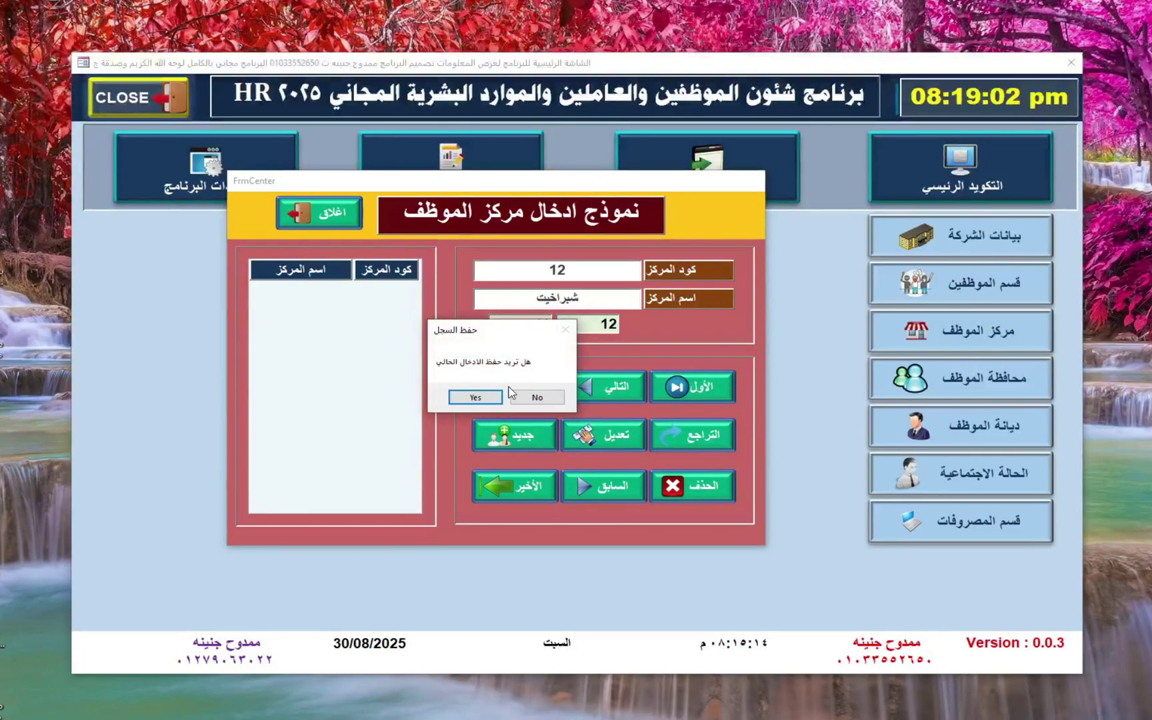
{"action": "left_click", "coordinate": [476, 398]}
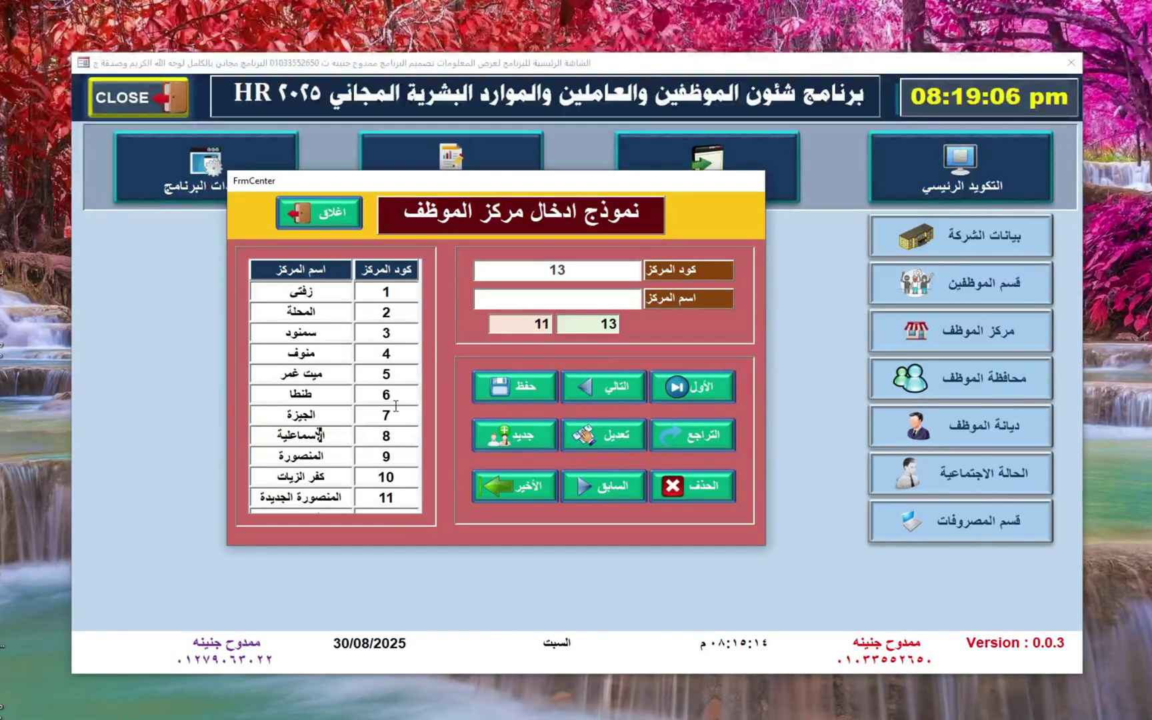
Browse the centre records from first to last, then close the centre form
{"action": "left_click", "coordinate": [692, 396]}
{"action": "left_click", "coordinate": [626, 404]}
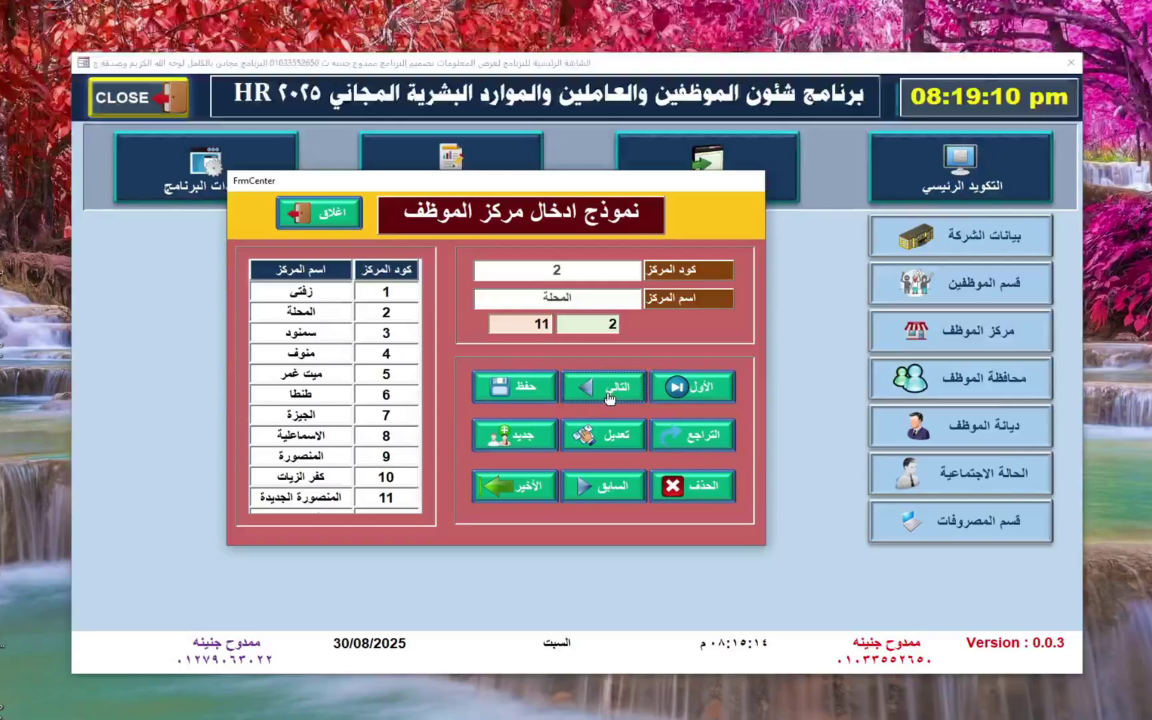
{"action": "left_click", "coordinate": [619, 401]}
{"action": "left_click", "coordinate": [619, 401]}
{"action": "left_click", "coordinate": [613, 399]}
{"action": "left_click", "coordinate": [611, 399]}
{"action": "left_click", "coordinate": [609, 398]}
{"action": "left_click", "coordinate": [609, 398]}
{"action": "left_click", "coordinate": [609, 396]}
{"action": "left_click", "coordinate": [608, 395]}
{"action": "left_click", "coordinate": [607, 394]}
{"action": "left_click", "coordinate": [607, 393]}
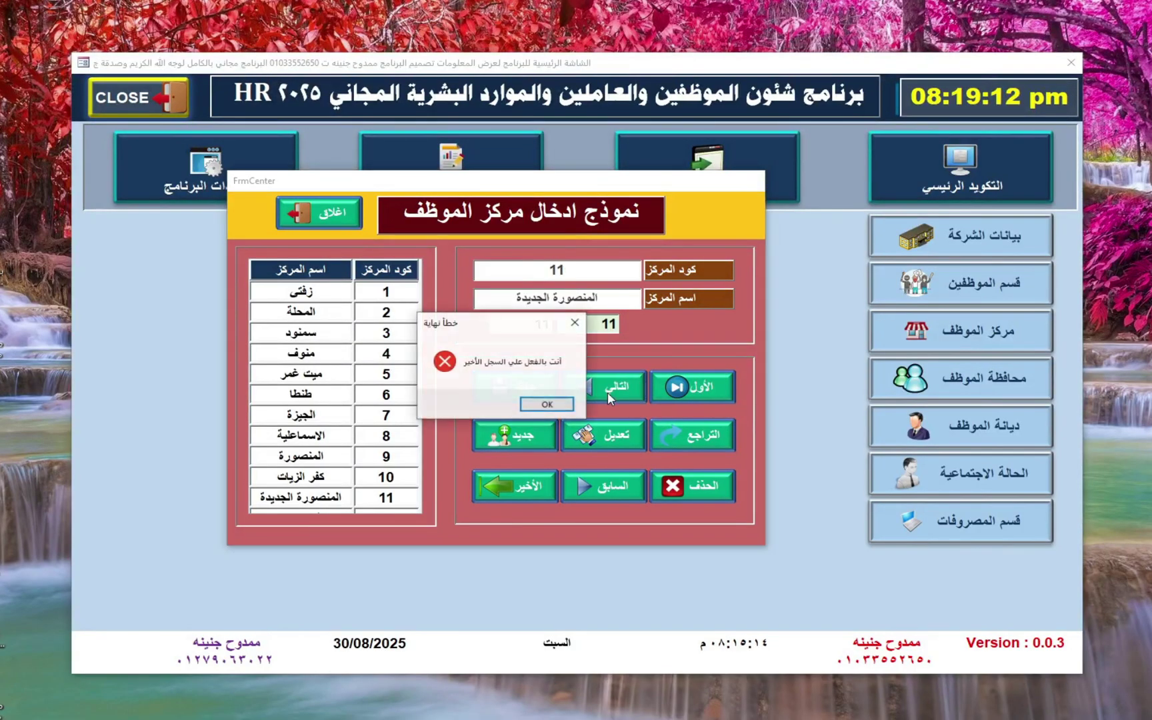
{"action": "left_click", "coordinate": [545, 405]}
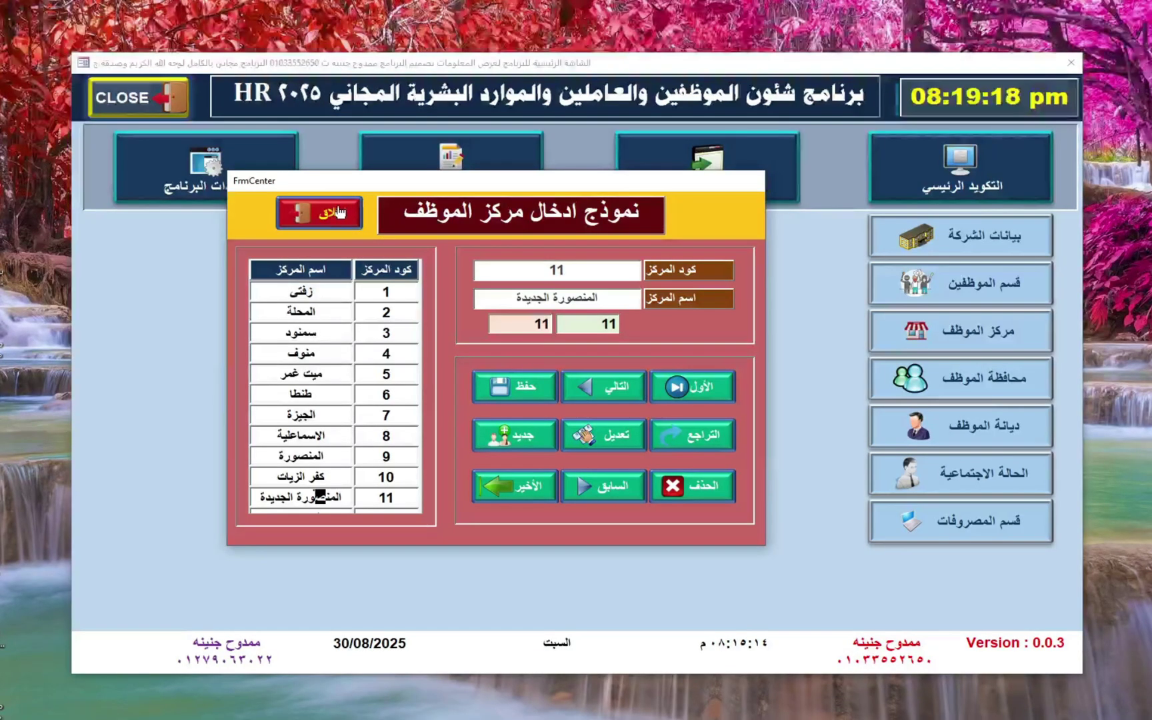
{"action": "left_click", "coordinate": [319, 212]}
{"action": "left_click", "coordinate": [492, 403]}
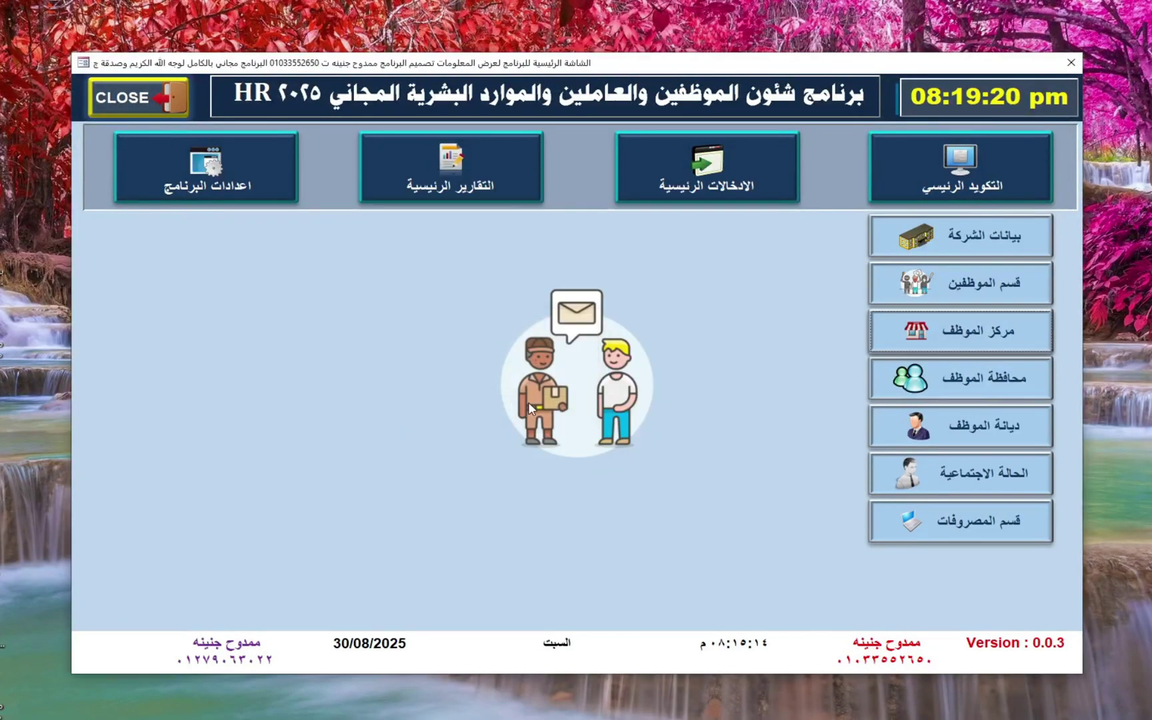
Open the province entry form and browse its records through to the last one
{"action": "left_click", "coordinate": [978, 388]}
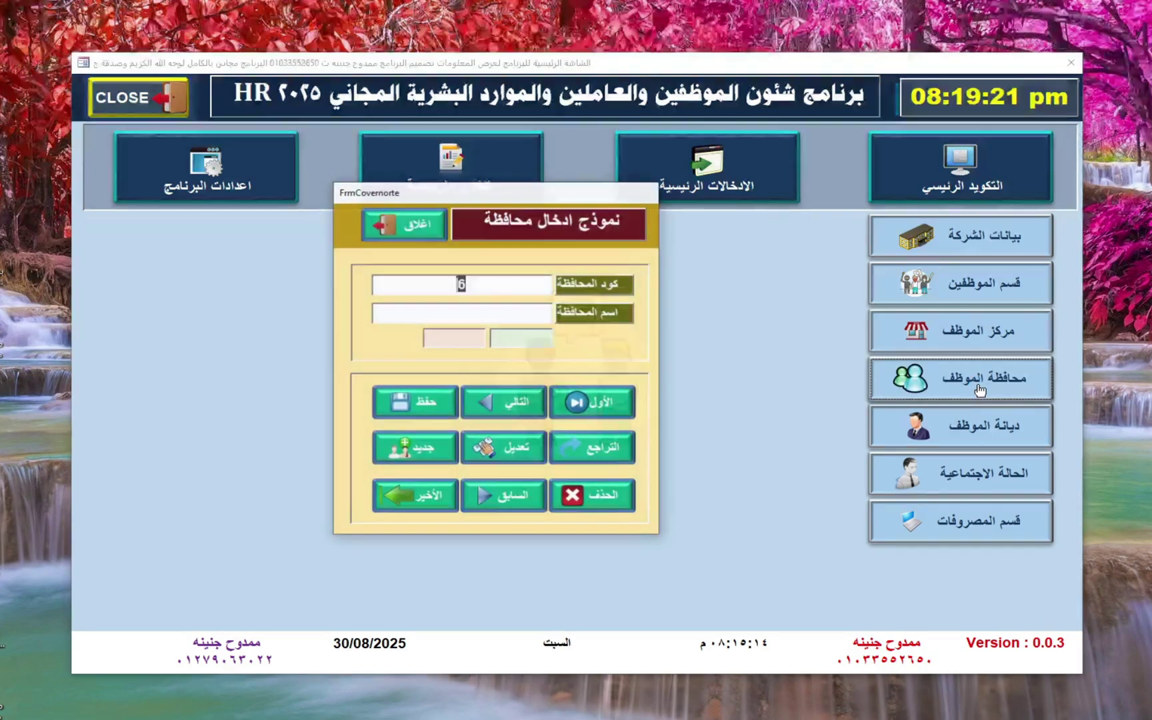
{"action": "left_click", "coordinate": [589, 408]}
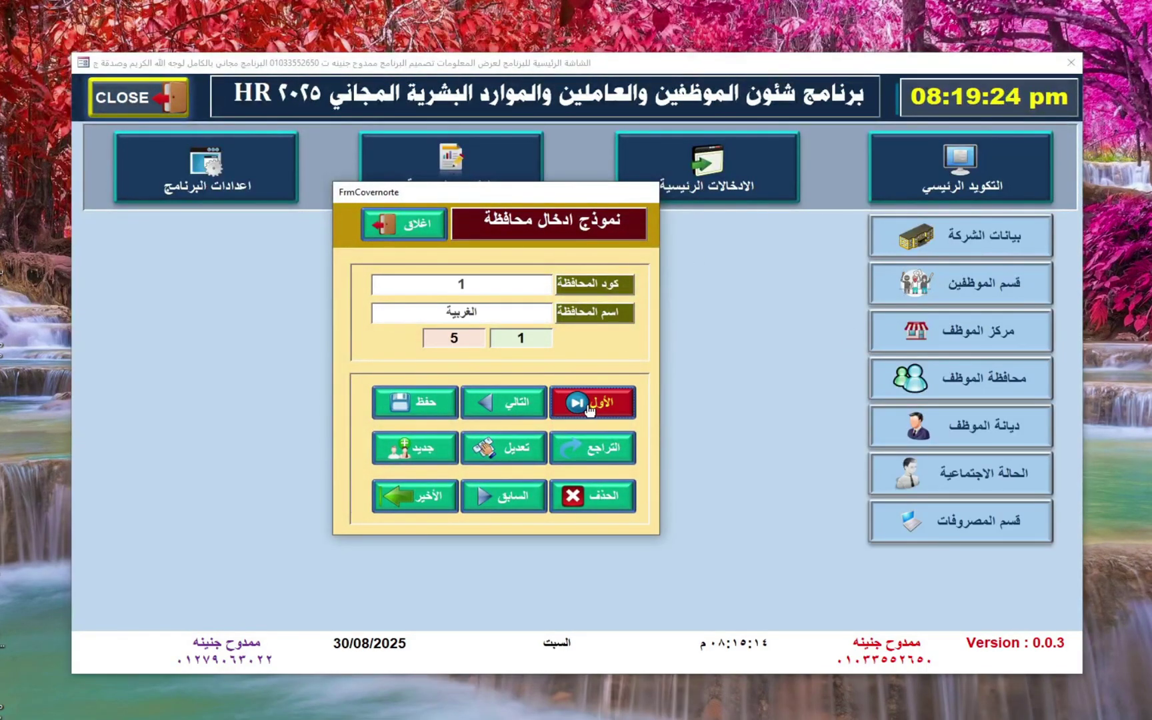
{"action": "left_click", "coordinate": [511, 405]}
{"action": "left_click", "coordinate": [511, 405]}
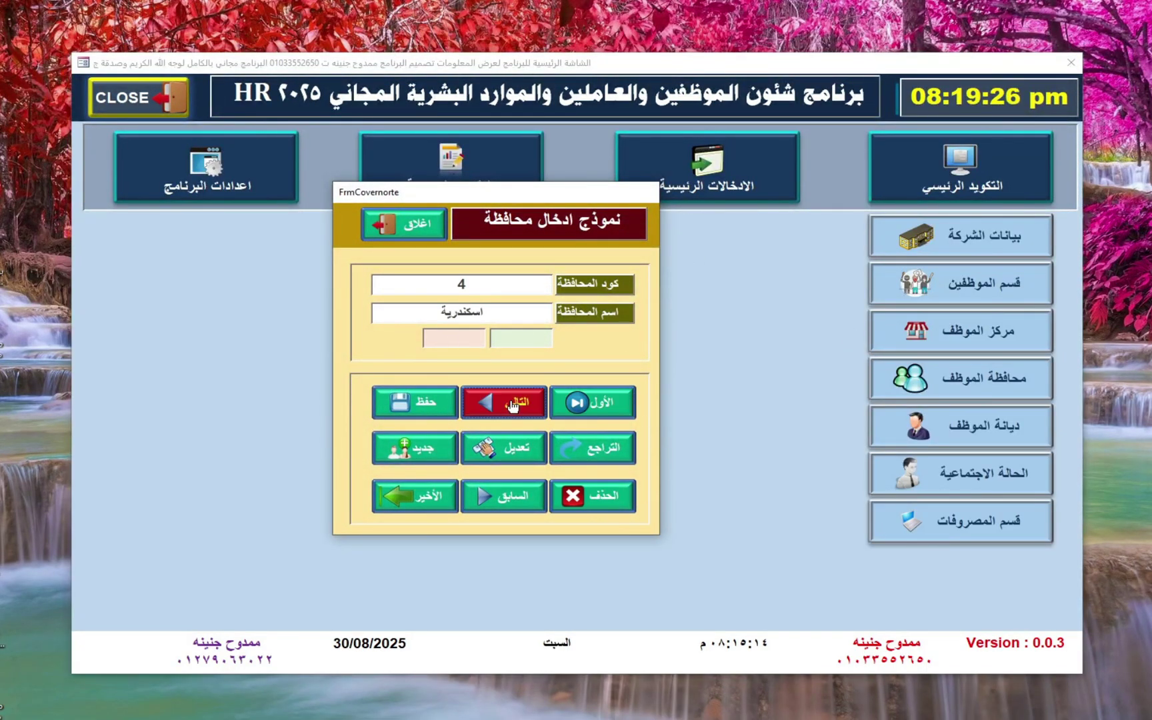
{"action": "left_click", "coordinate": [511, 405]}
{"action": "left_click", "coordinate": [511, 405]}
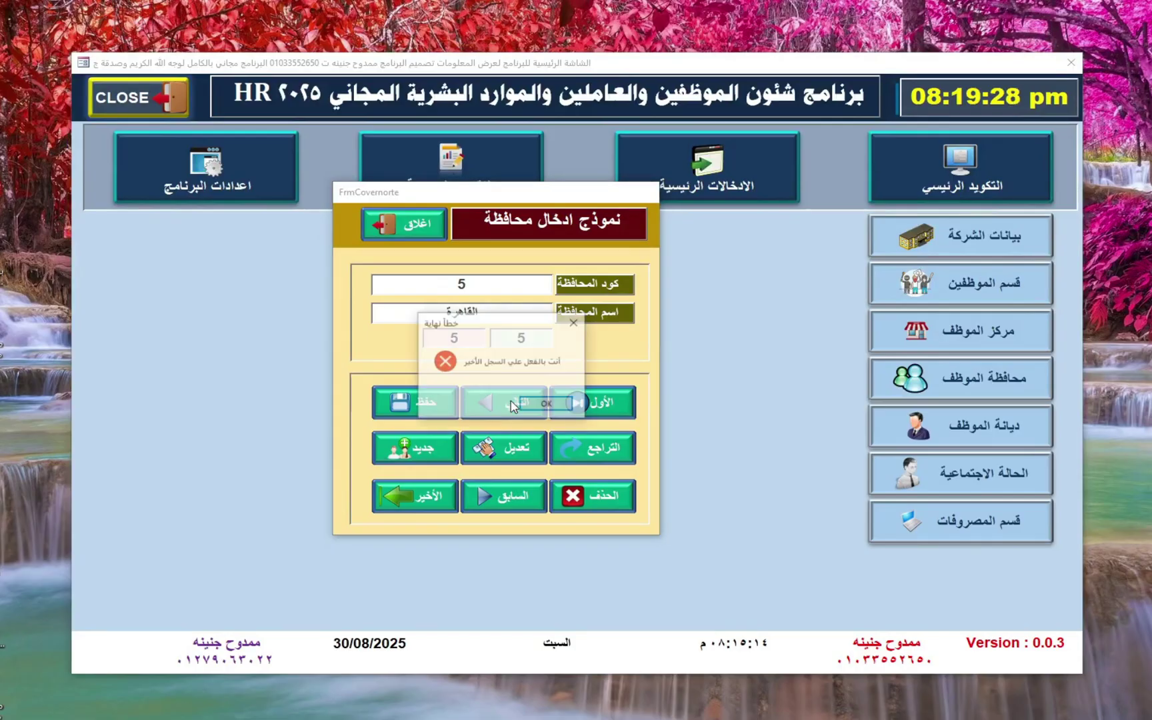
{"action": "left_click", "coordinate": [537, 408]}
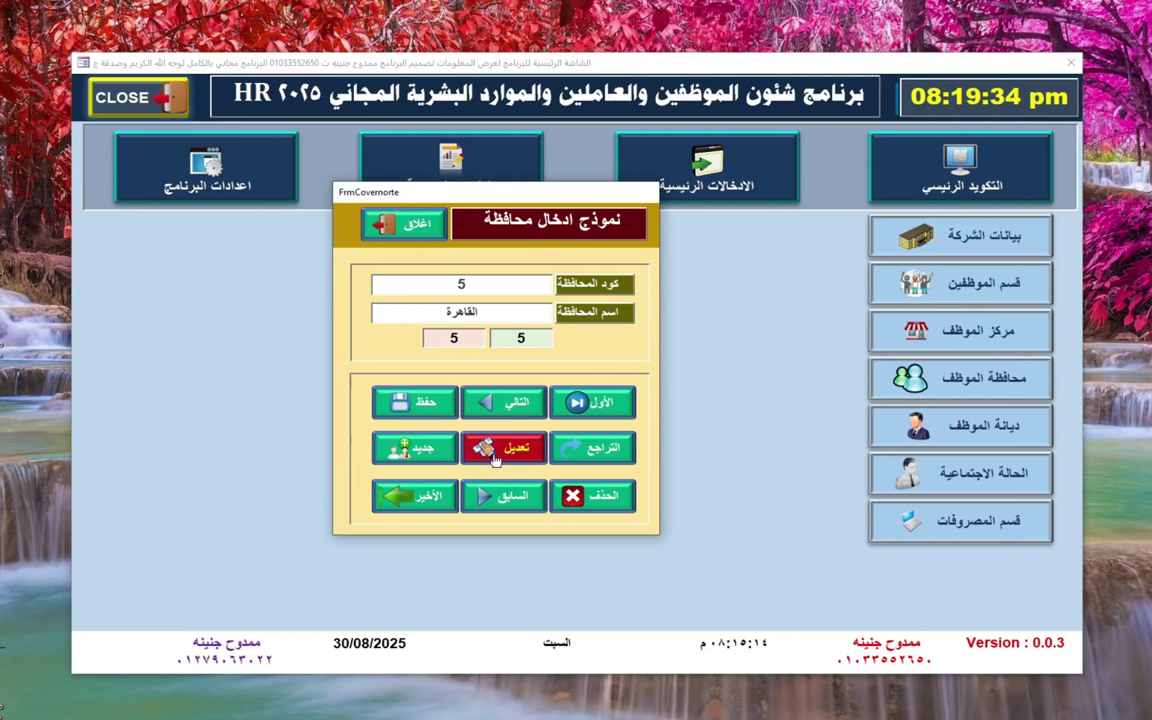
Add province 6 'المنيا', save it, and close the province form
{"action": "left_click", "coordinate": [426, 453]}
{"action": "left_click", "coordinate": [497, 400]}
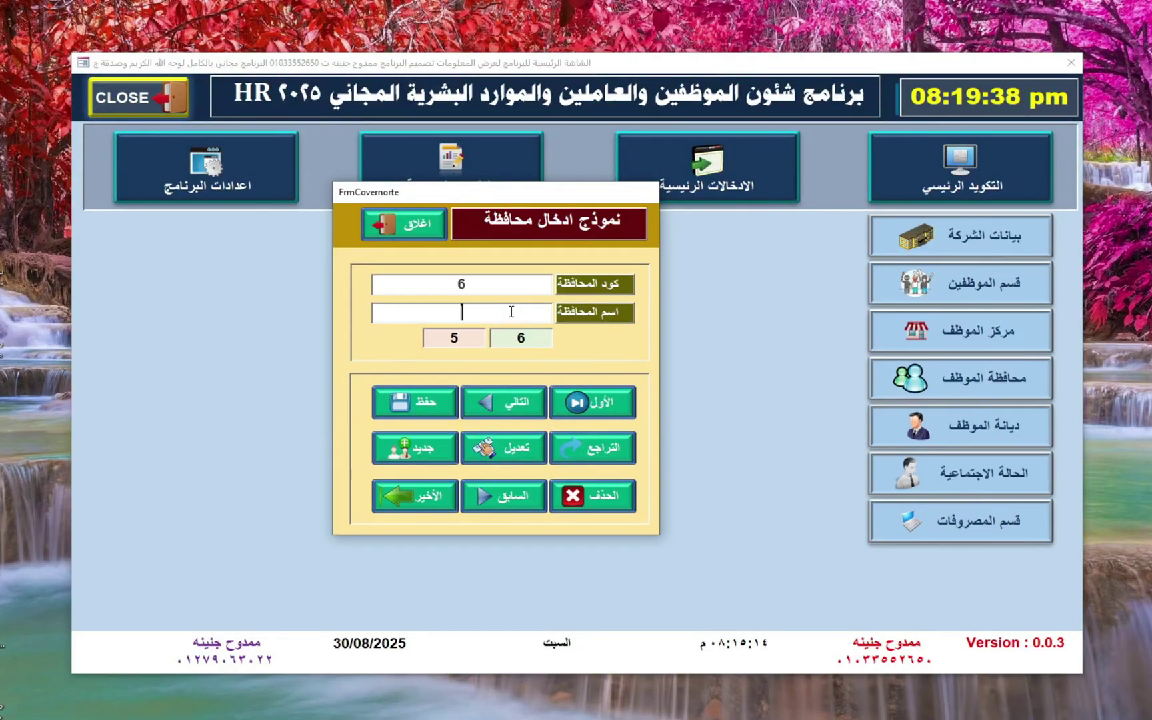
{"action": "type", "text": "المنيا"}
{"action": "left_click", "coordinate": [414, 402]}
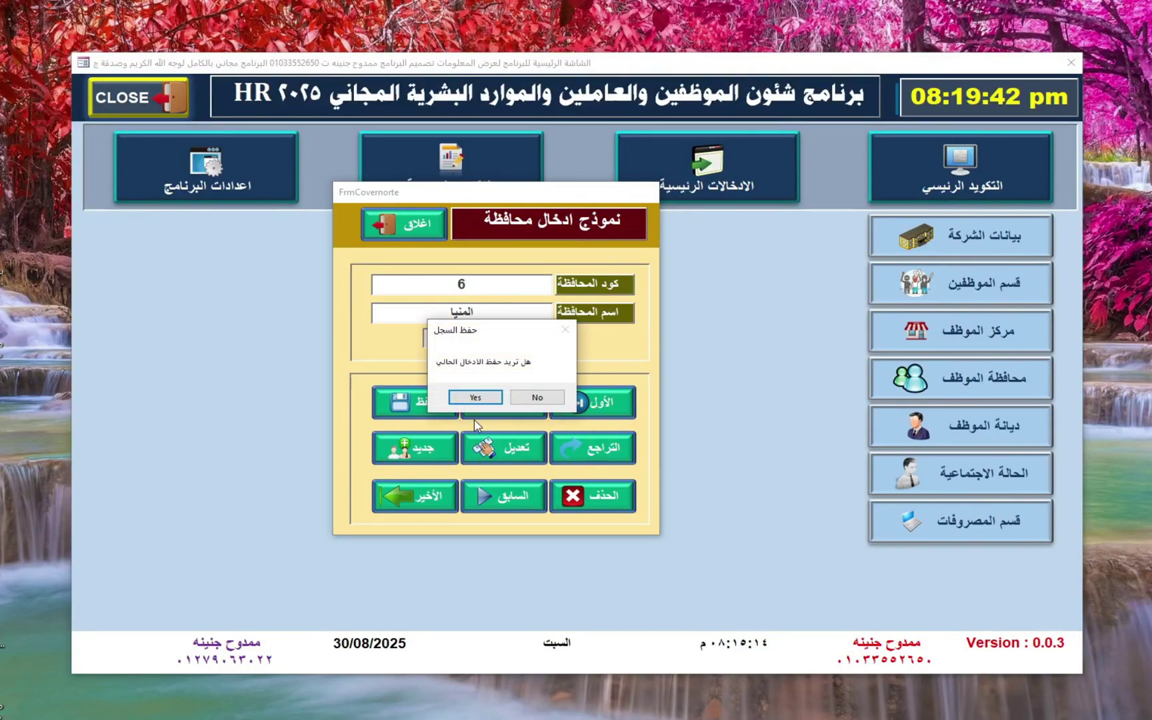
{"action": "left_click", "coordinate": [475, 397]}
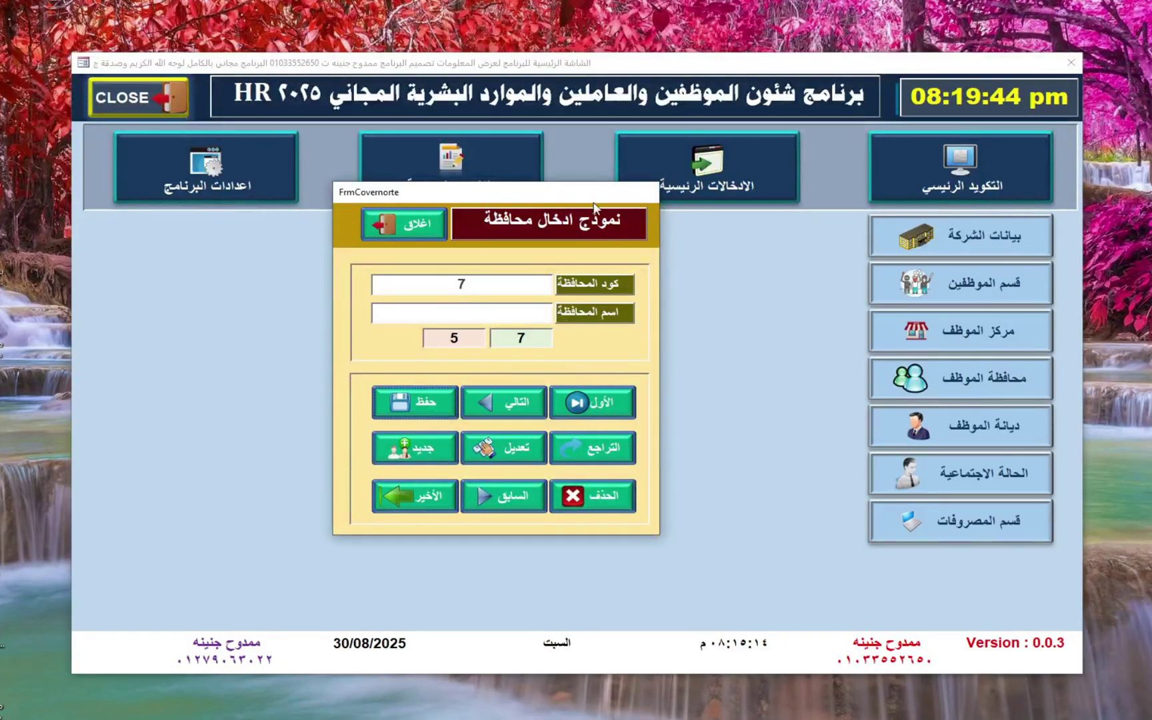
{"action": "left_click", "coordinate": [388, 226]}
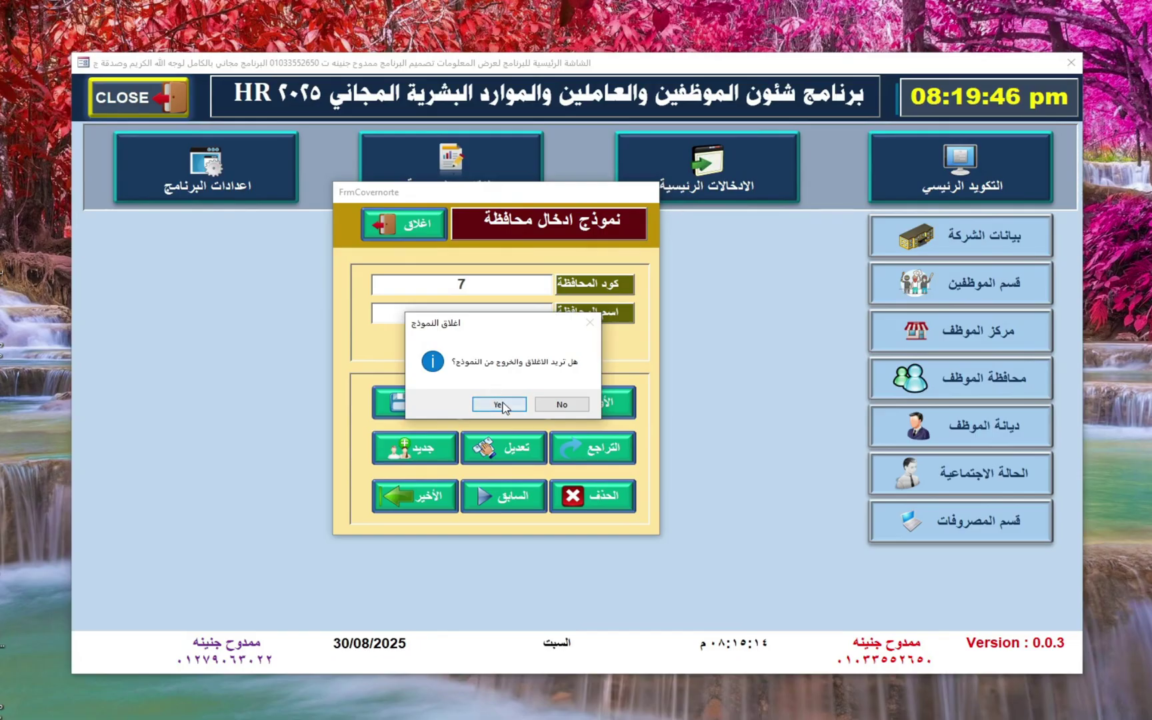
{"action": "left_click", "coordinate": [500, 405]}
Step through the five marital-status records, ending at 5 'خاطب', then close the form
{"action": "left_click", "coordinate": [998, 488]}
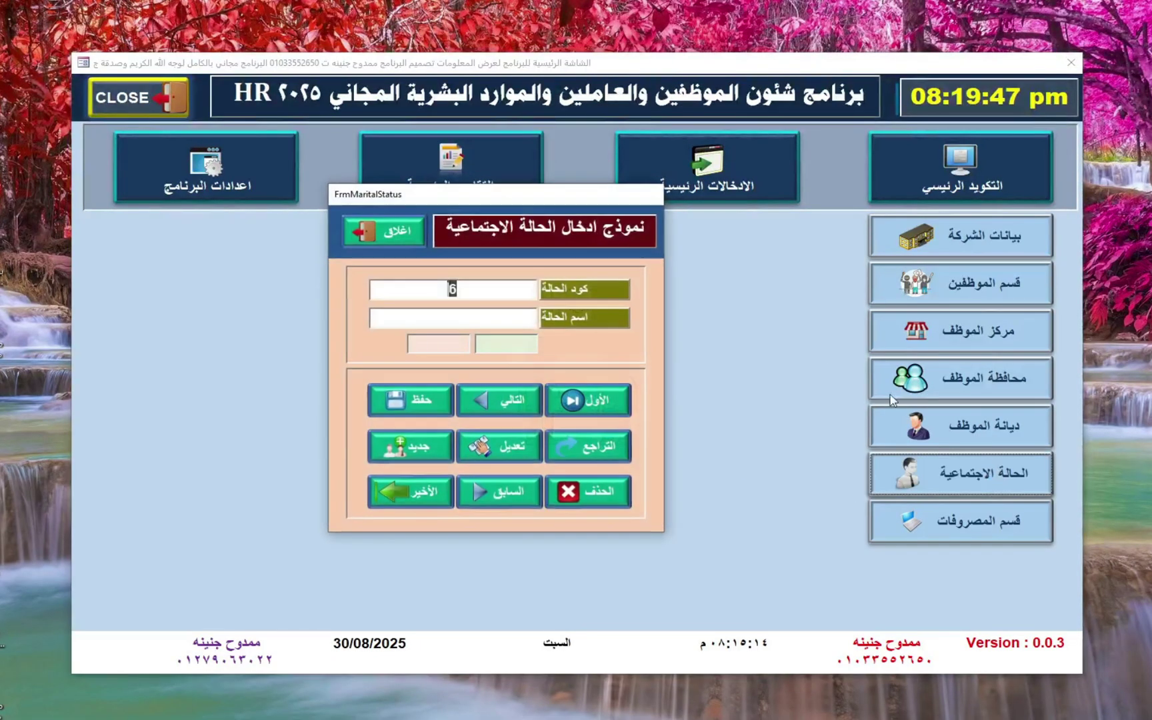
{"action": "left_click", "coordinate": [604, 409]}
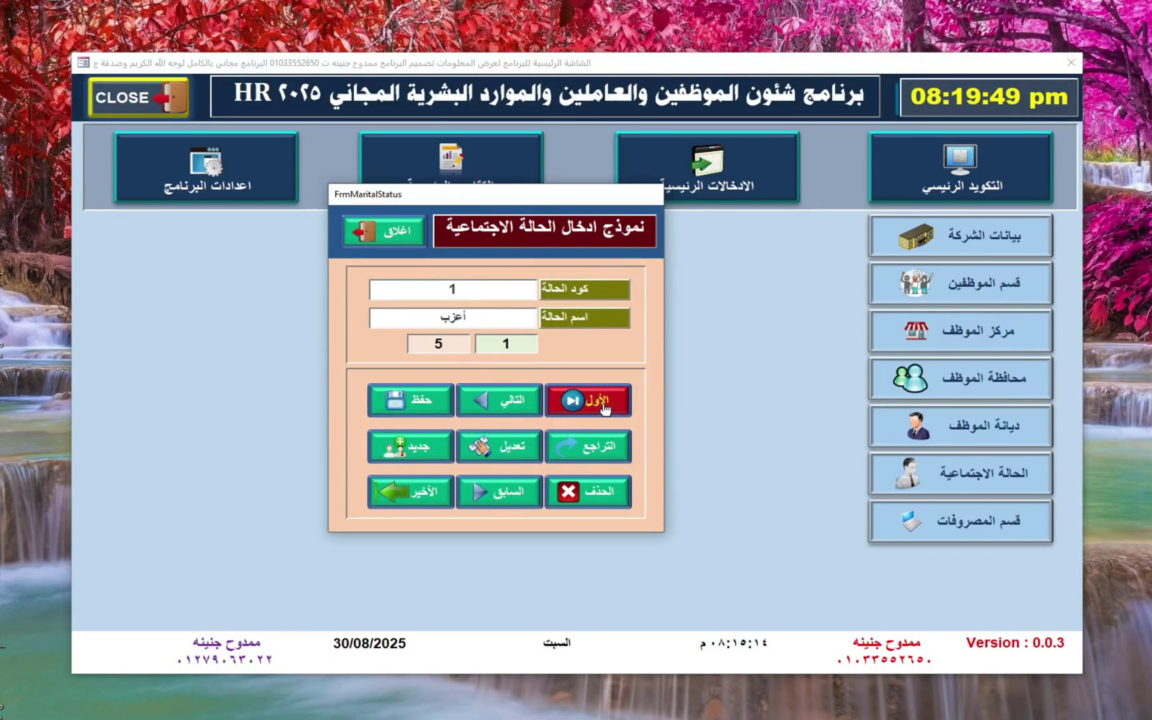
{"action": "left_click", "coordinate": [516, 400]}
{"action": "left_click", "coordinate": [517, 401]}
{"action": "left_click", "coordinate": [517, 401]}
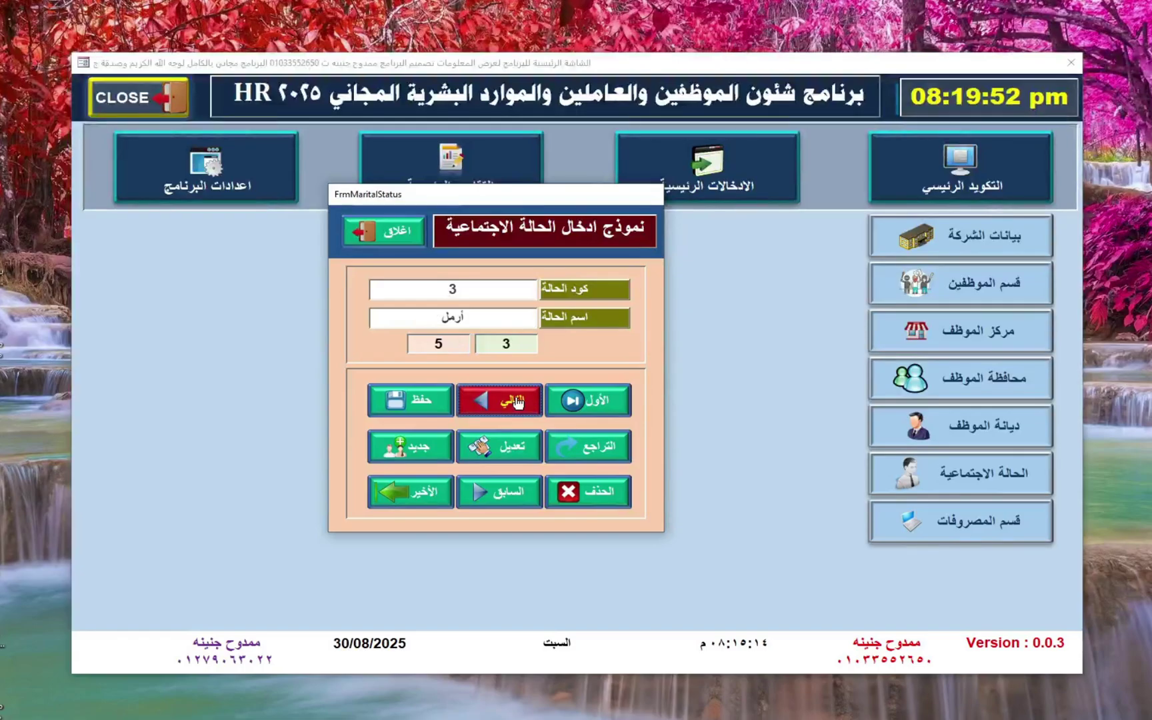
{"action": "left_click", "coordinate": [518, 402]}
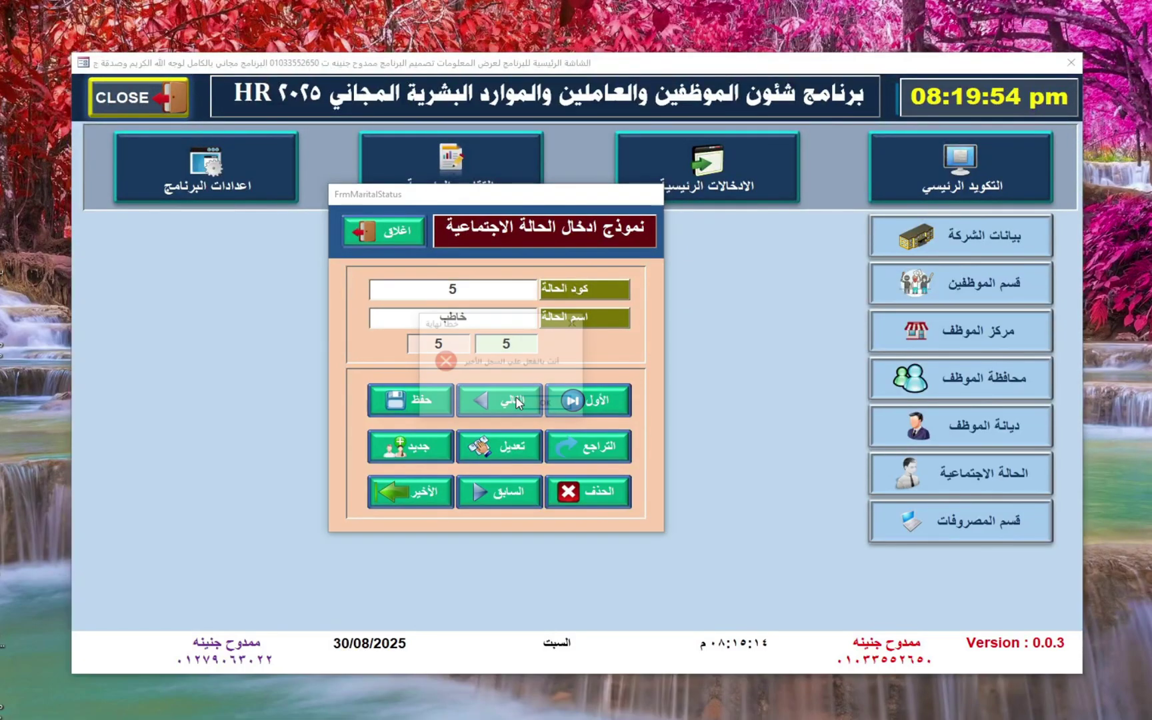
{"action": "left_click", "coordinate": [517, 402]}
{"action": "left_click", "coordinate": [552, 407]}
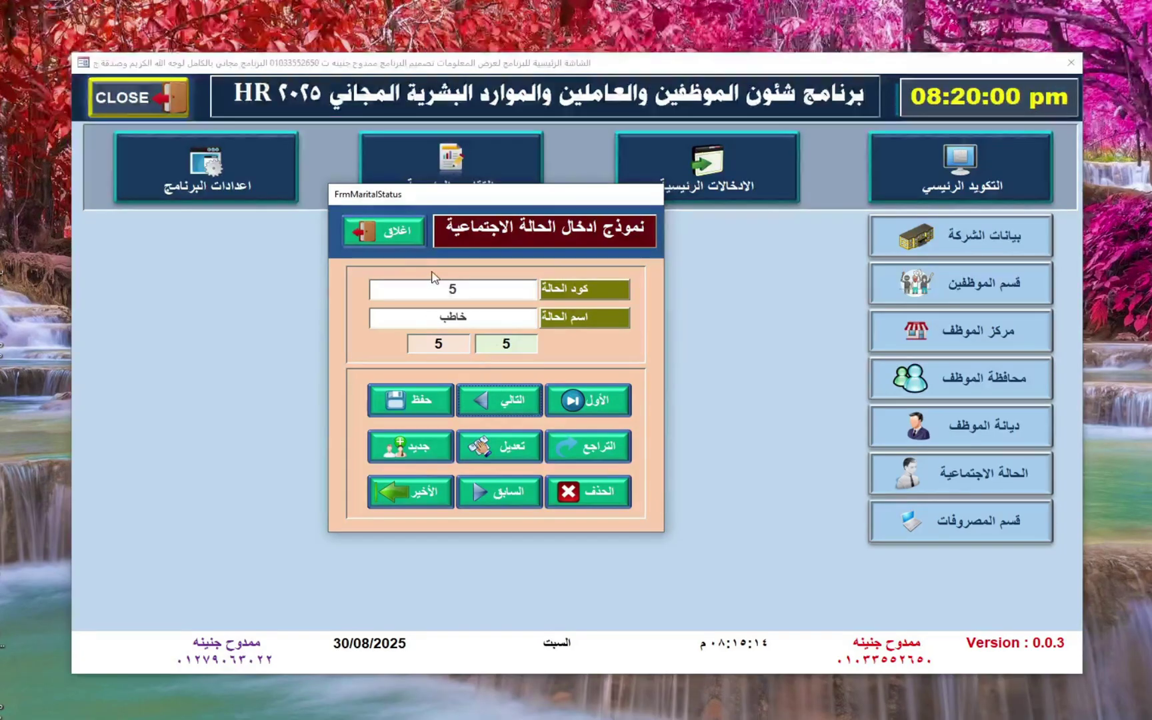
{"action": "left_click", "coordinate": [403, 235]}
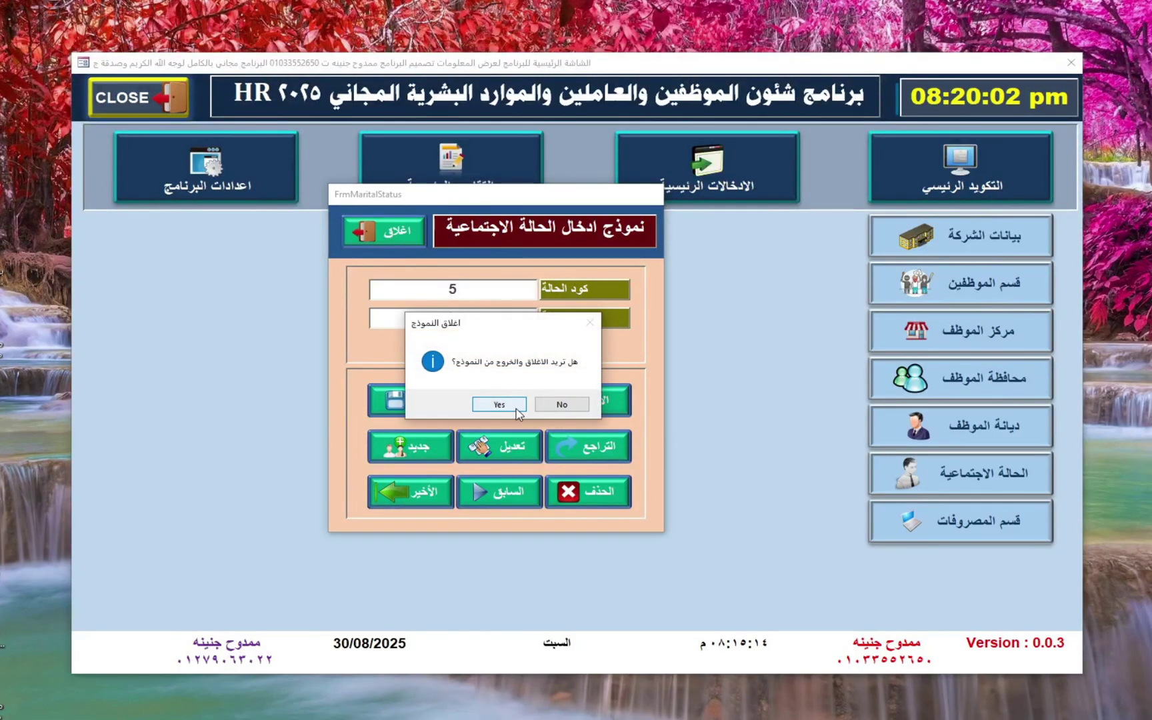
{"action": "left_click", "coordinate": [515, 406]}
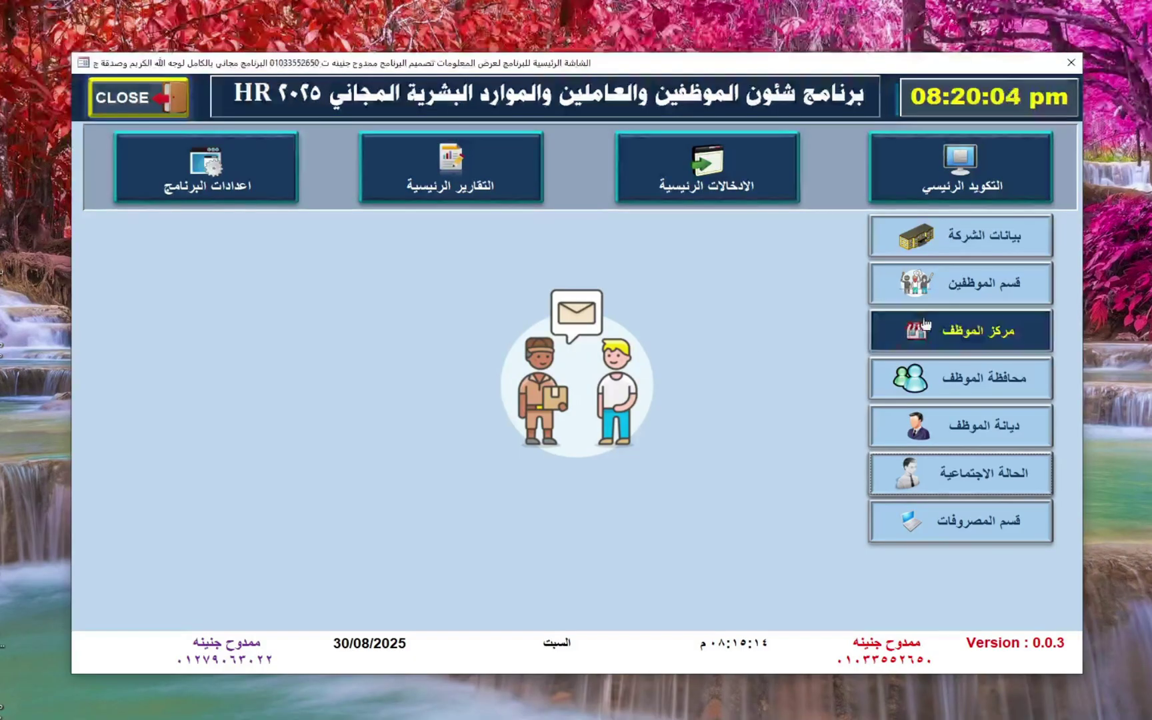
Open the expenses form and browse all expense records to the last one
{"action": "left_click", "coordinate": [998, 533]}
{"action": "left_click", "coordinate": [613, 398]}
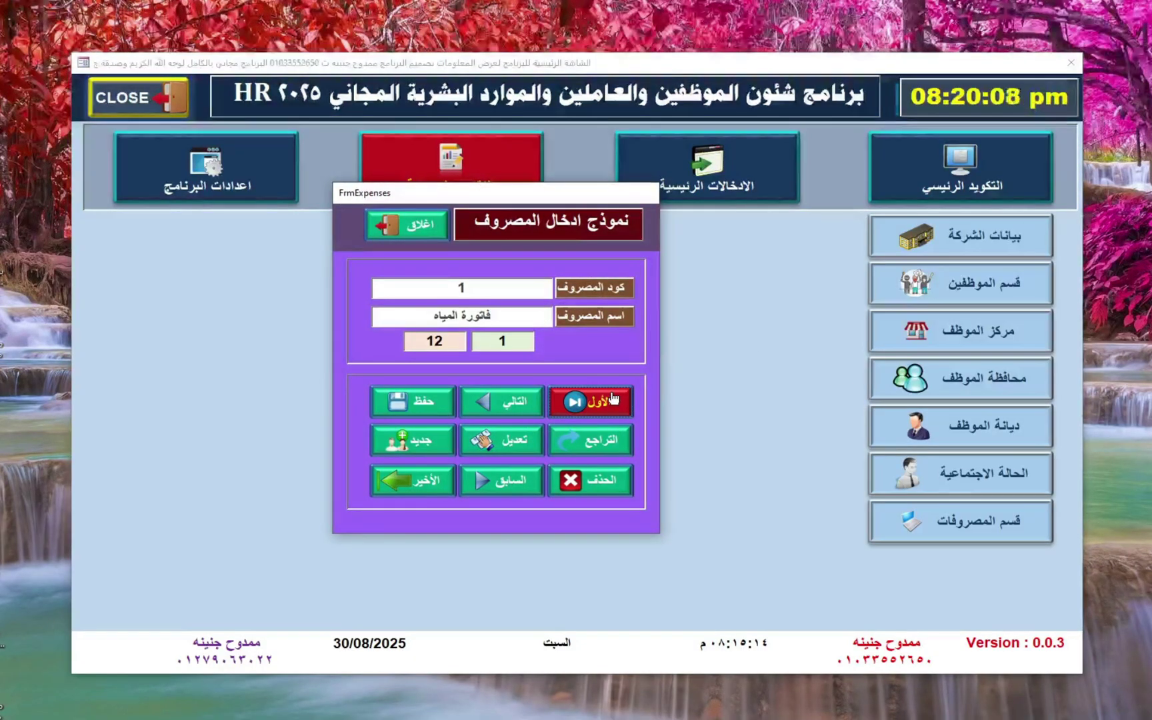
{"action": "left_click", "coordinate": [513, 406]}
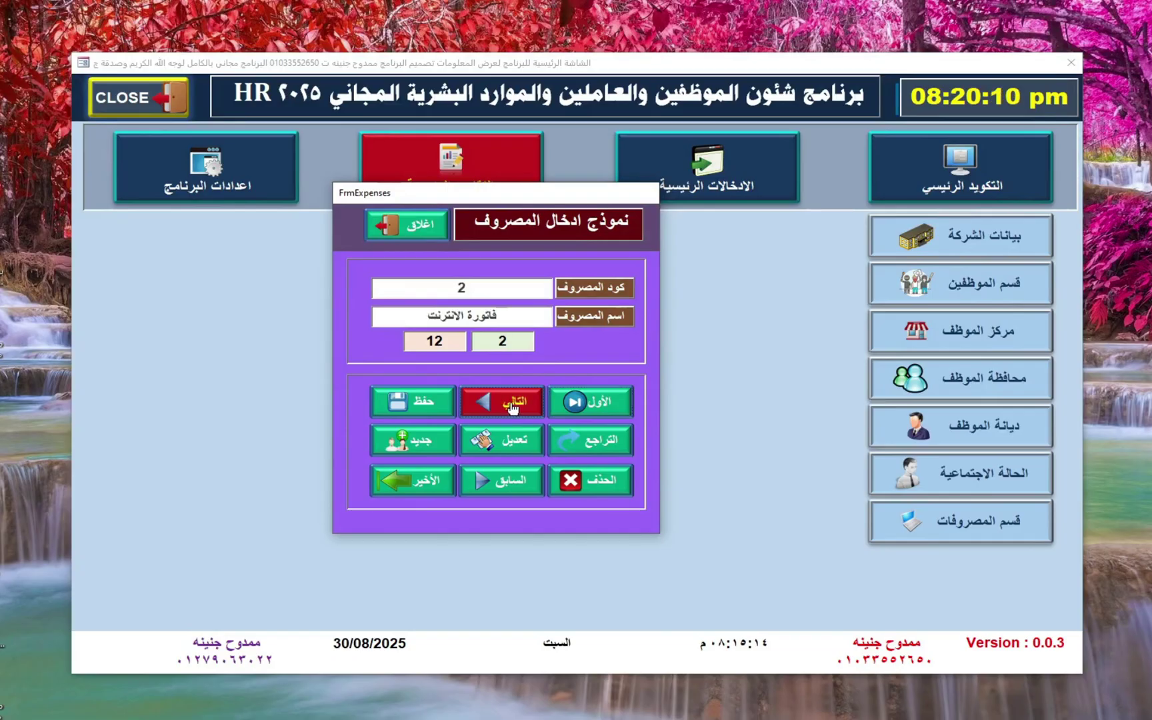
{"action": "left_click", "coordinate": [513, 407]}
{"action": "left_click", "coordinate": [513, 406]}
{"action": "left_click", "coordinate": [513, 407]}
{"action": "left_click", "coordinate": [513, 406]}
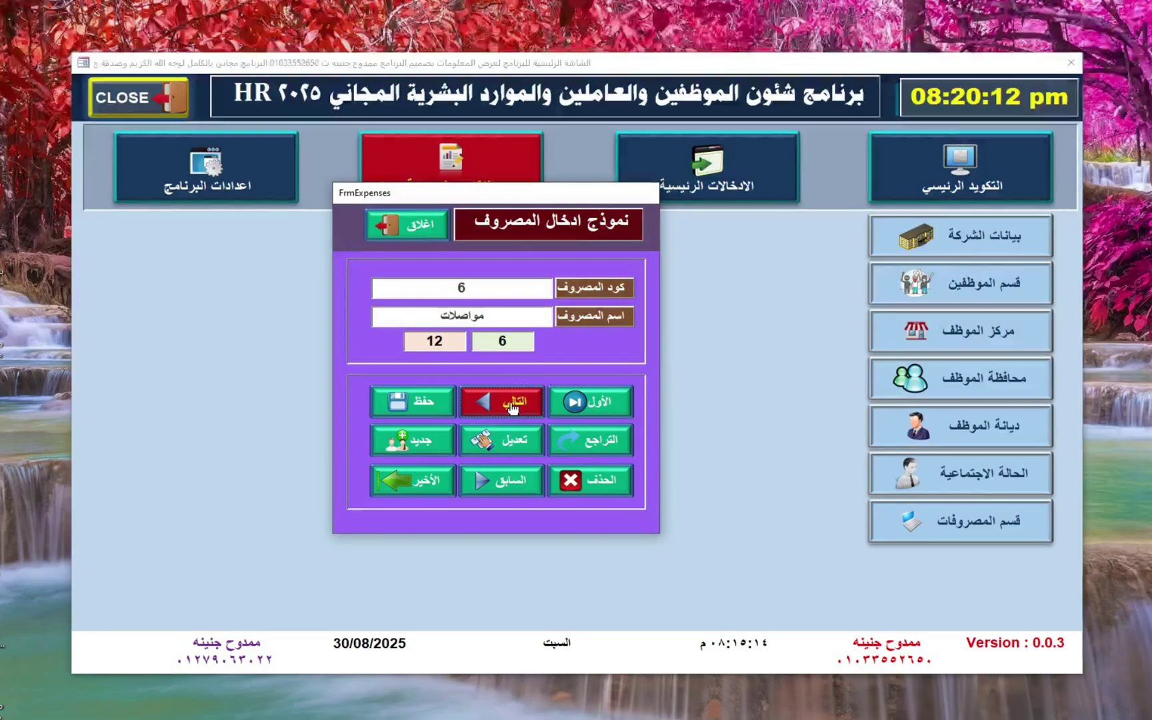
{"action": "left_click", "coordinate": [513, 407]}
{"action": "left_click", "coordinate": [512, 406]}
{"action": "left_click", "coordinate": [513, 407]}
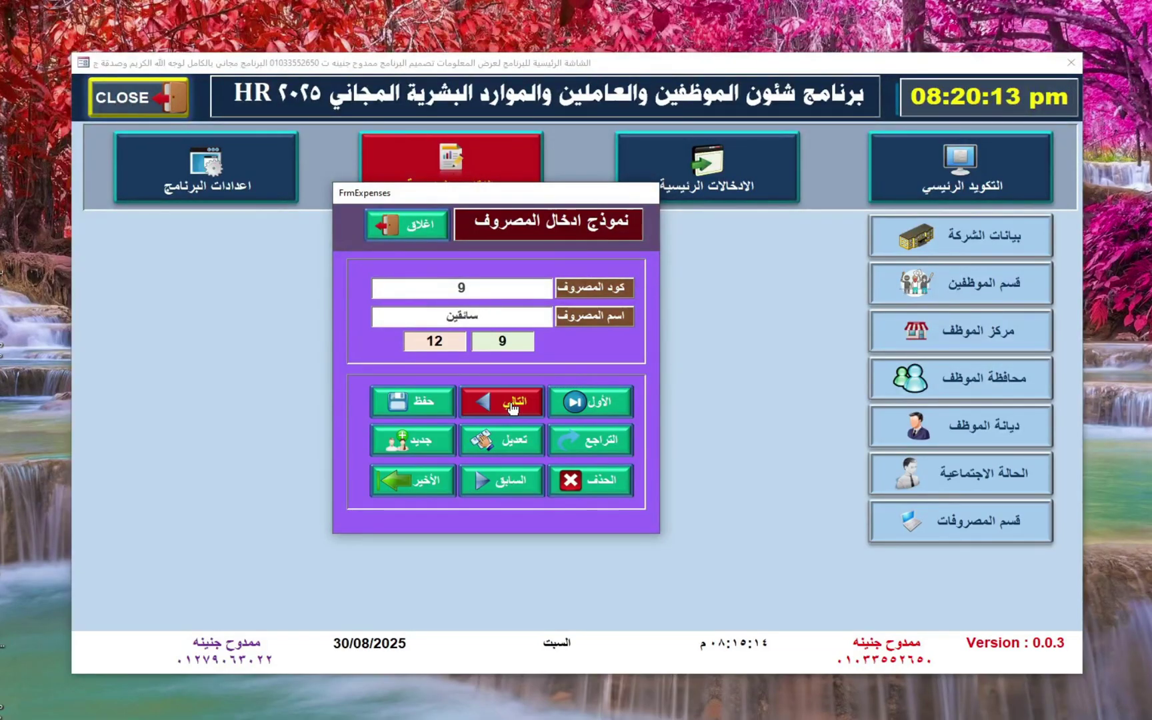
{"action": "left_click", "coordinate": [512, 406]}
{"action": "left_click", "coordinate": [513, 406]}
{"action": "left_click", "coordinate": [512, 406]}
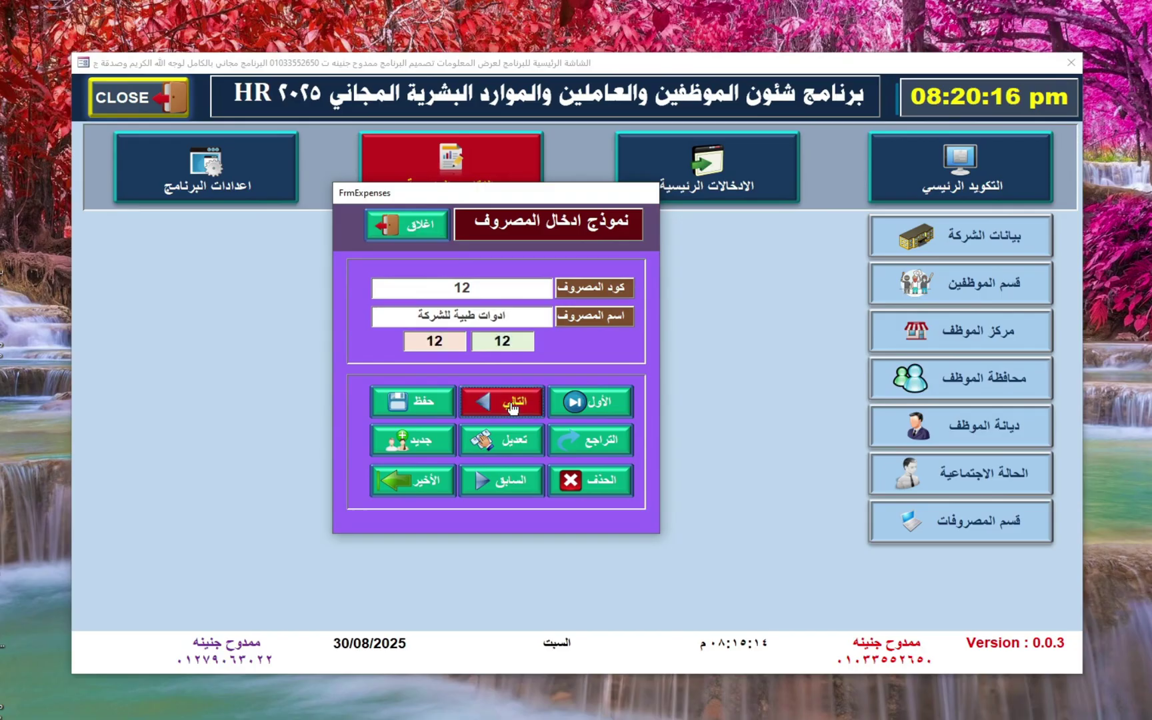
{"action": "left_click", "coordinate": [512, 408]}
{"action": "key", "text": "Return"}
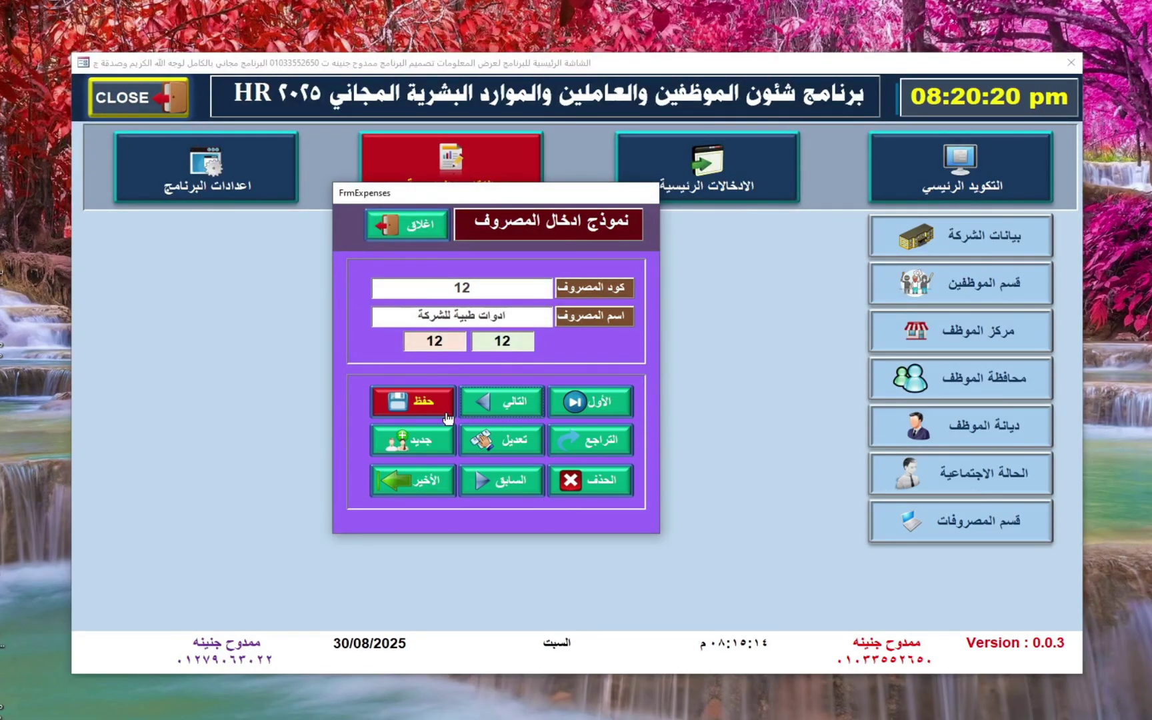
Add expense 13 'مصروفات شراب وطعام عمال', save it, and close the expenses form
{"action": "left_click", "coordinate": [414, 440]}
{"action": "left_click", "coordinate": [475, 397]}
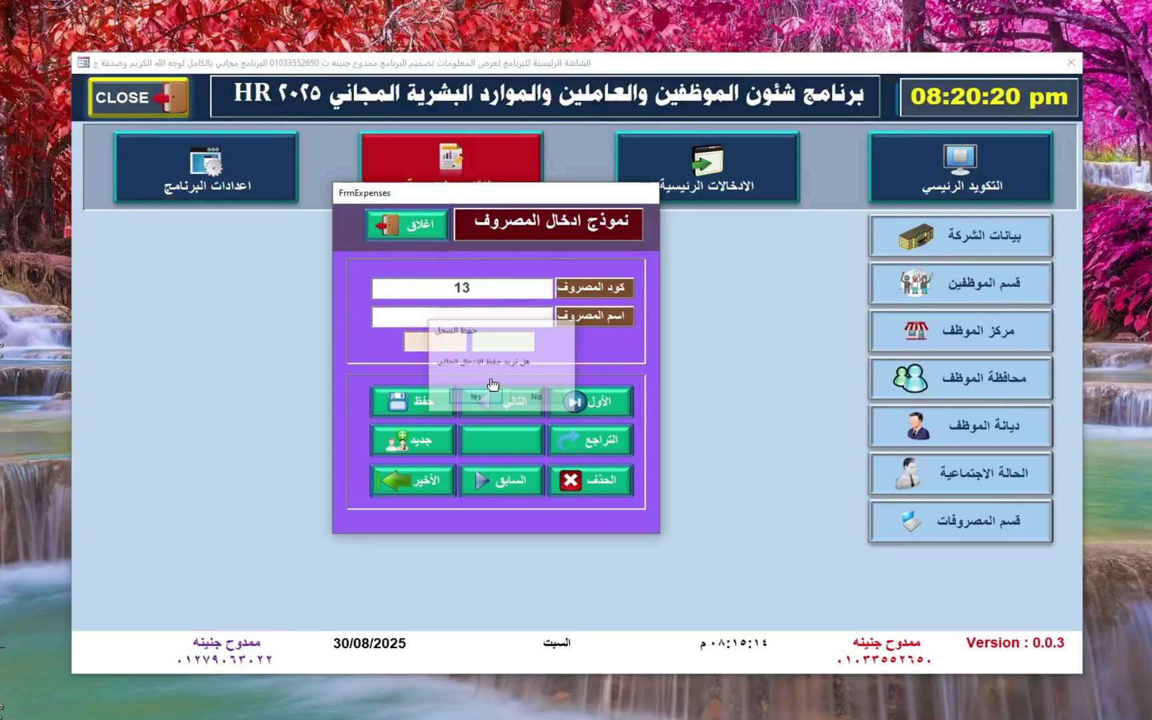
{"action": "left_click", "coordinate": [505, 314]}
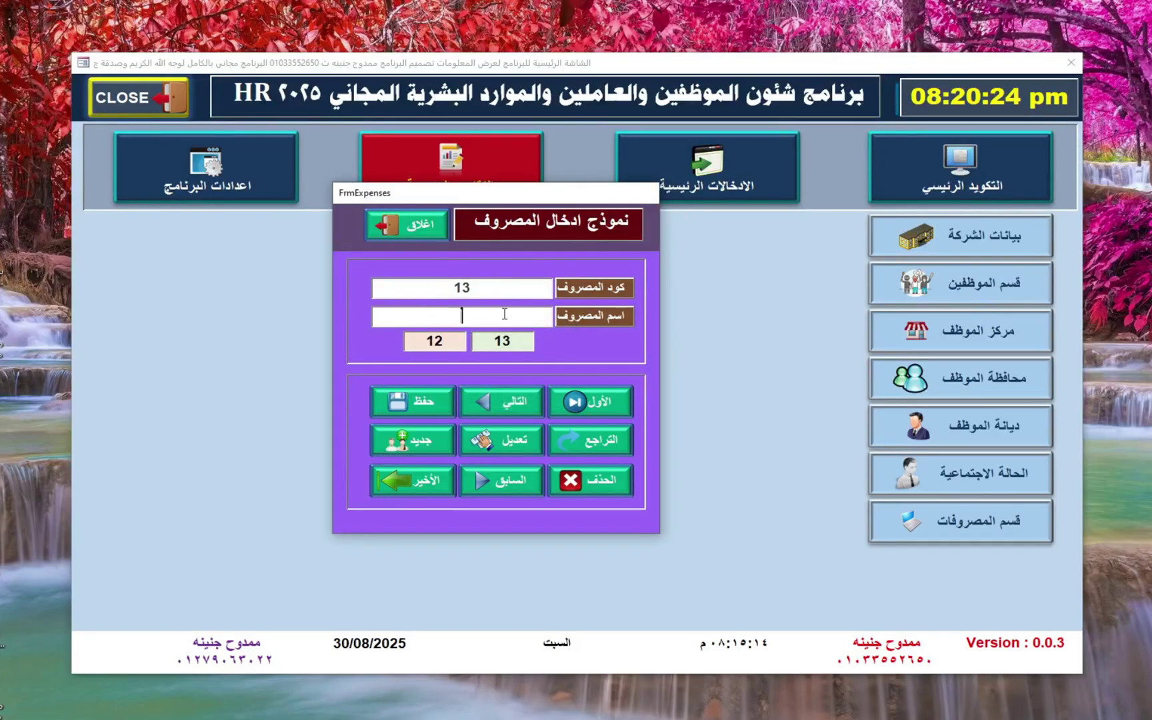
{"action": "type", "text": "مصروفات"}
{"action": "type", "text": " شراب"}
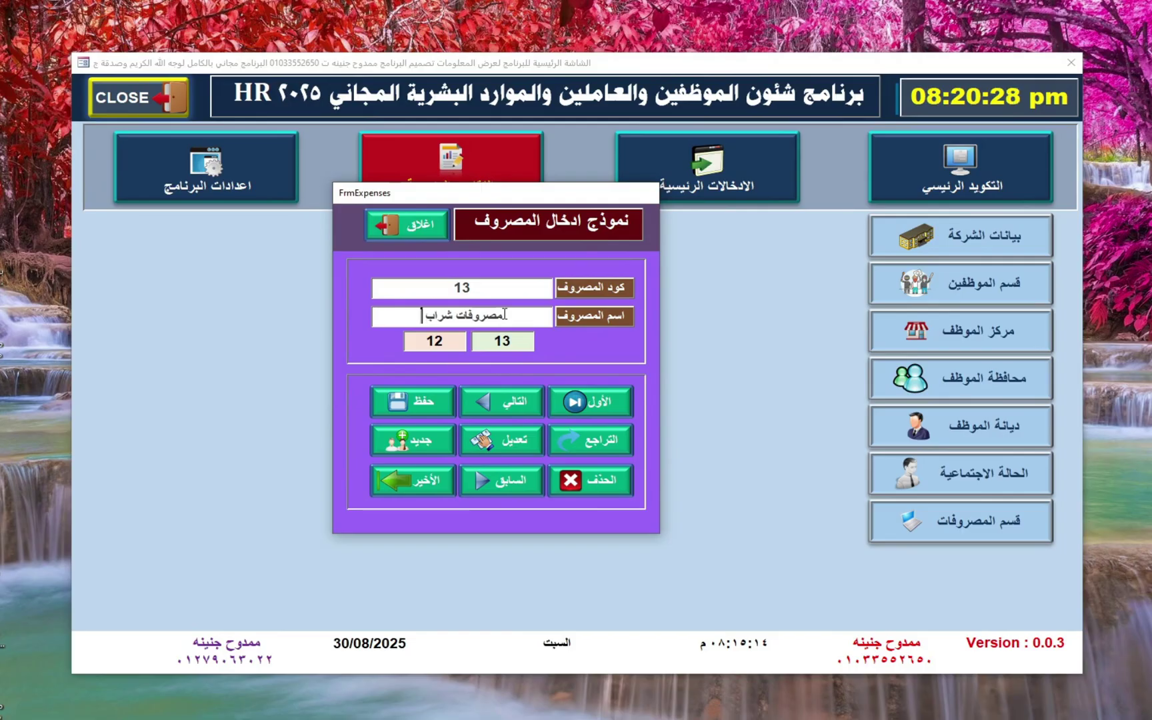
{"action": "type", "text": " وطعام"}
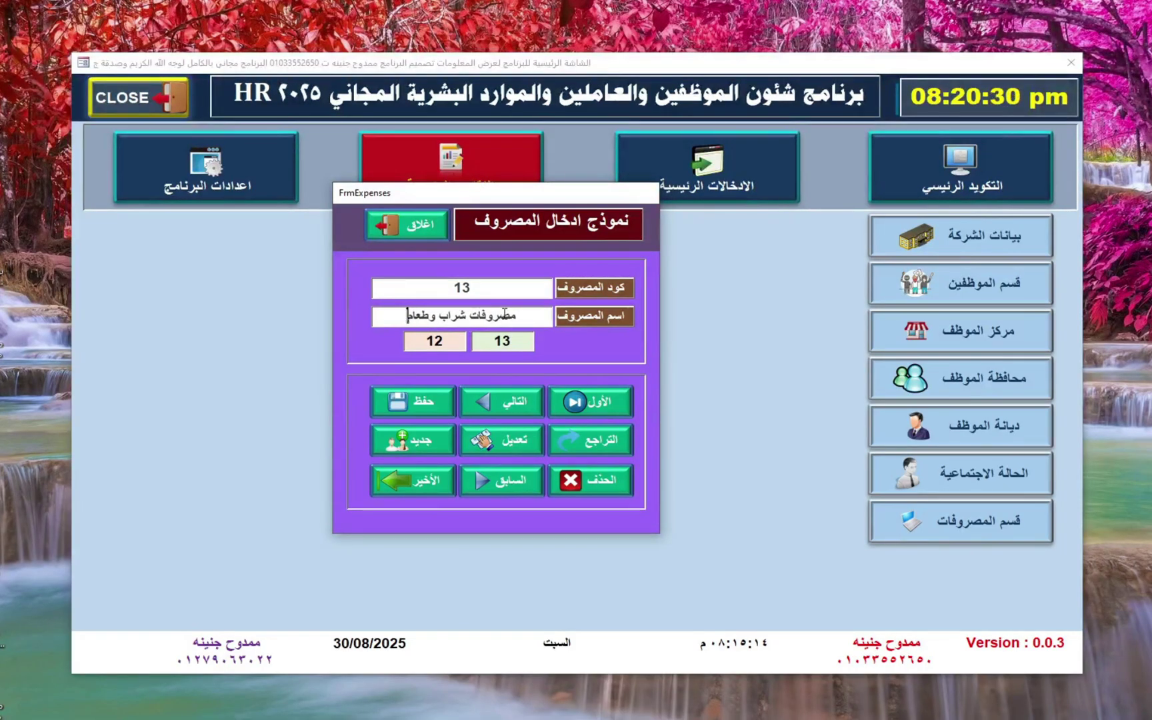
{"action": "type", "text": " عمال"}
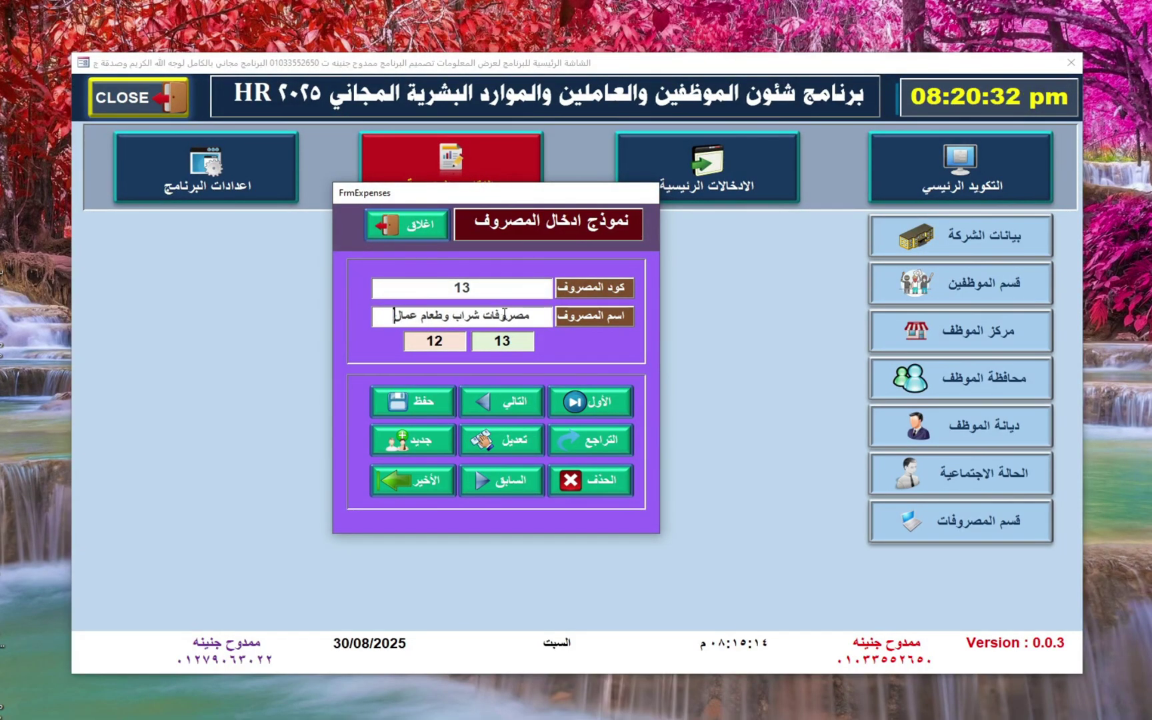
{"action": "left_click", "coordinate": [419, 402]}
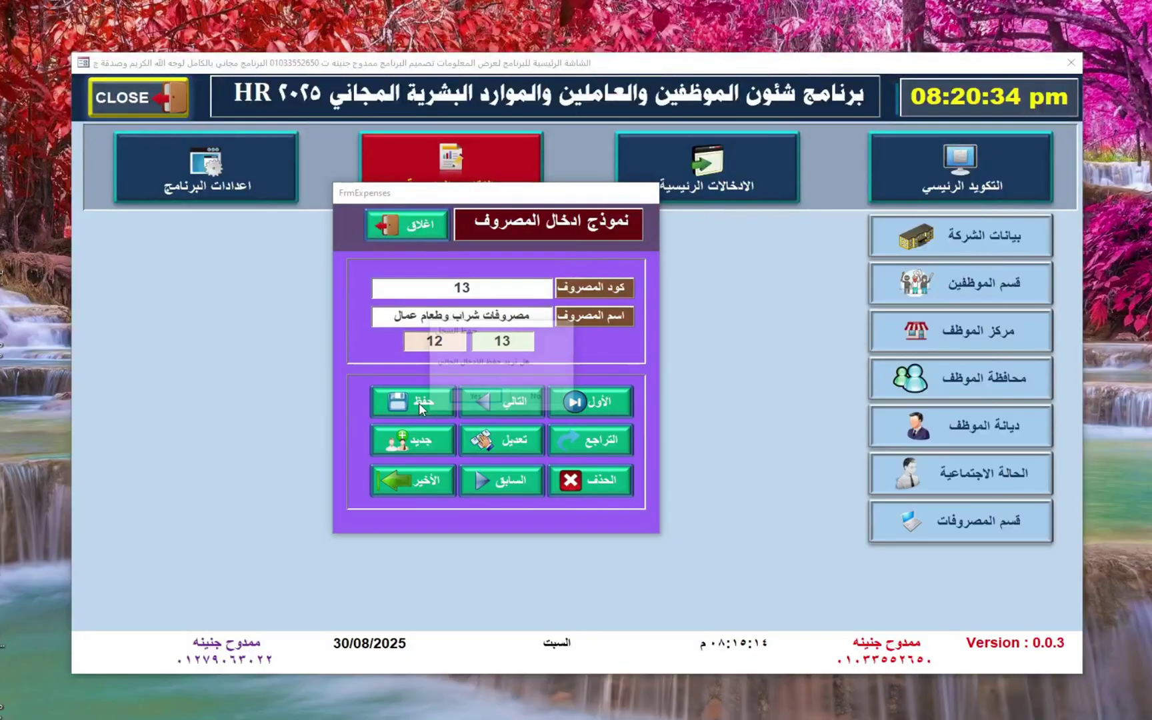
{"action": "left_click", "coordinate": [474, 397]}
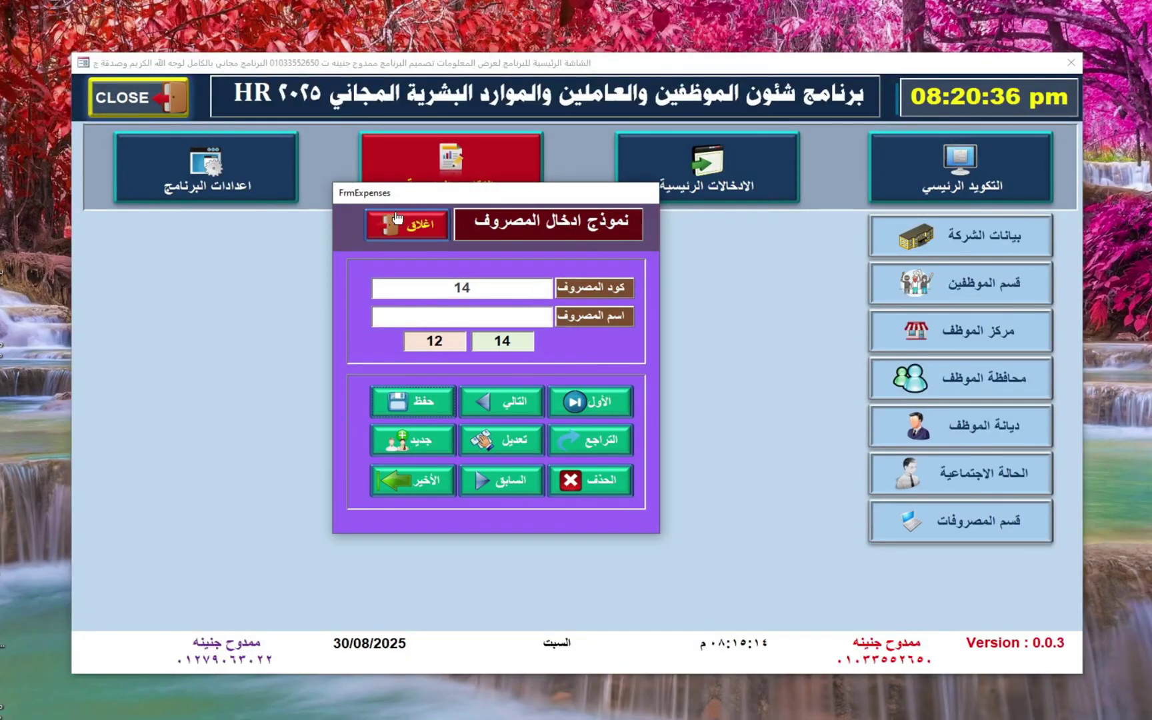
{"action": "left_click", "coordinate": [398, 233]}
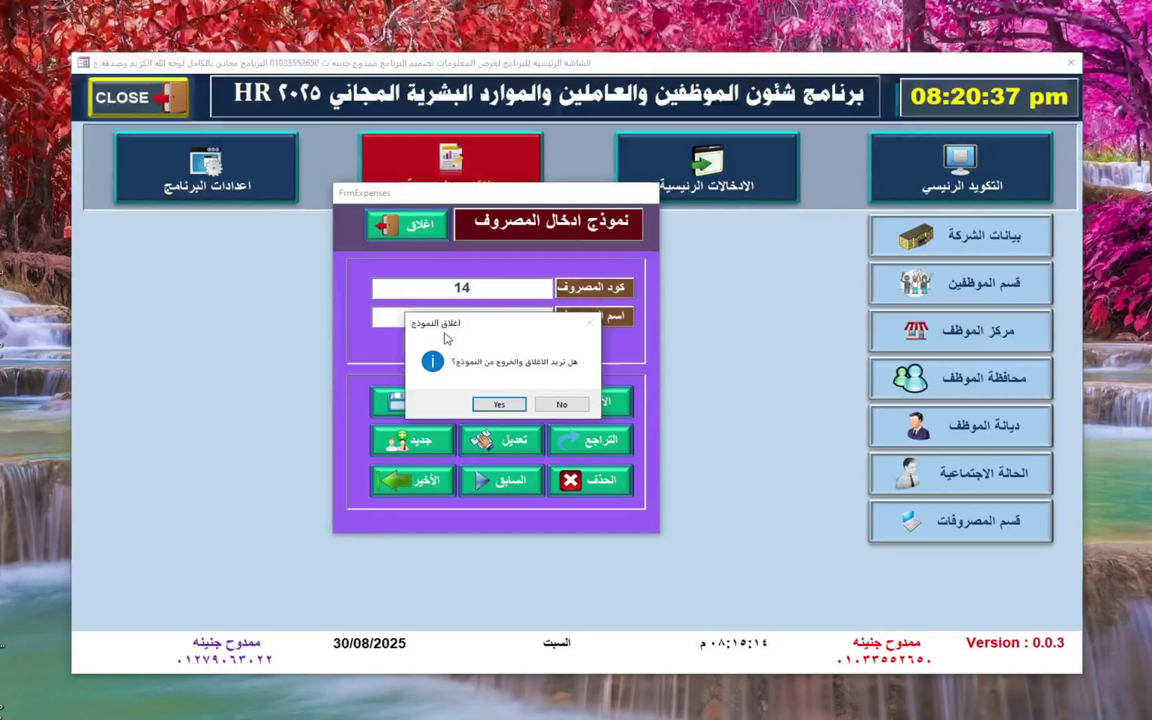
{"action": "left_click", "coordinate": [507, 408]}
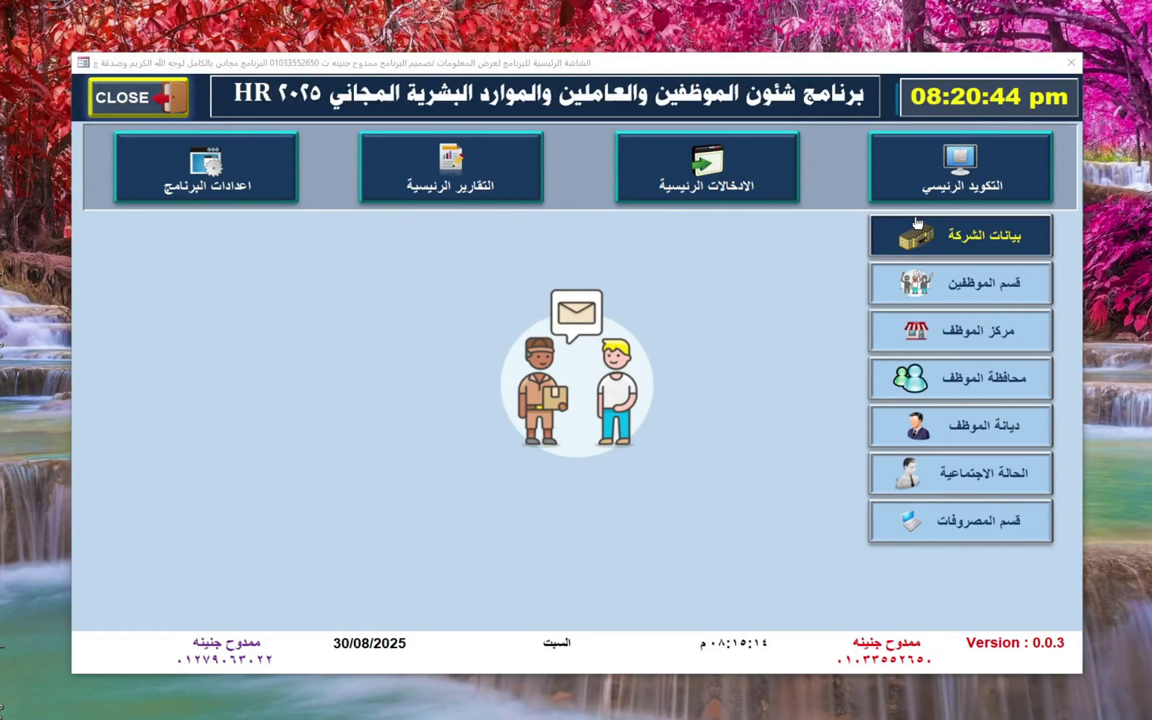
Open تسجيل الموظفين from الادخالات الرئيسية and scroll through the employee list
{"action": "left_click", "coordinate": [750, 189]}
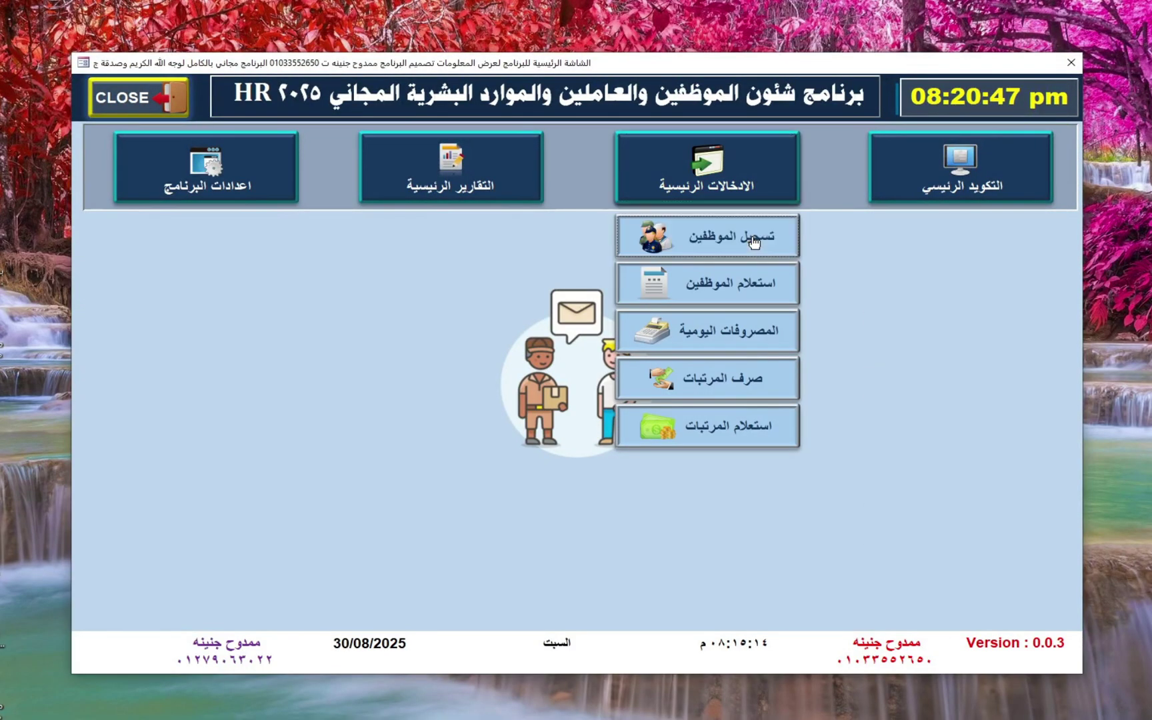
{"action": "left_click", "coordinate": [750, 236]}
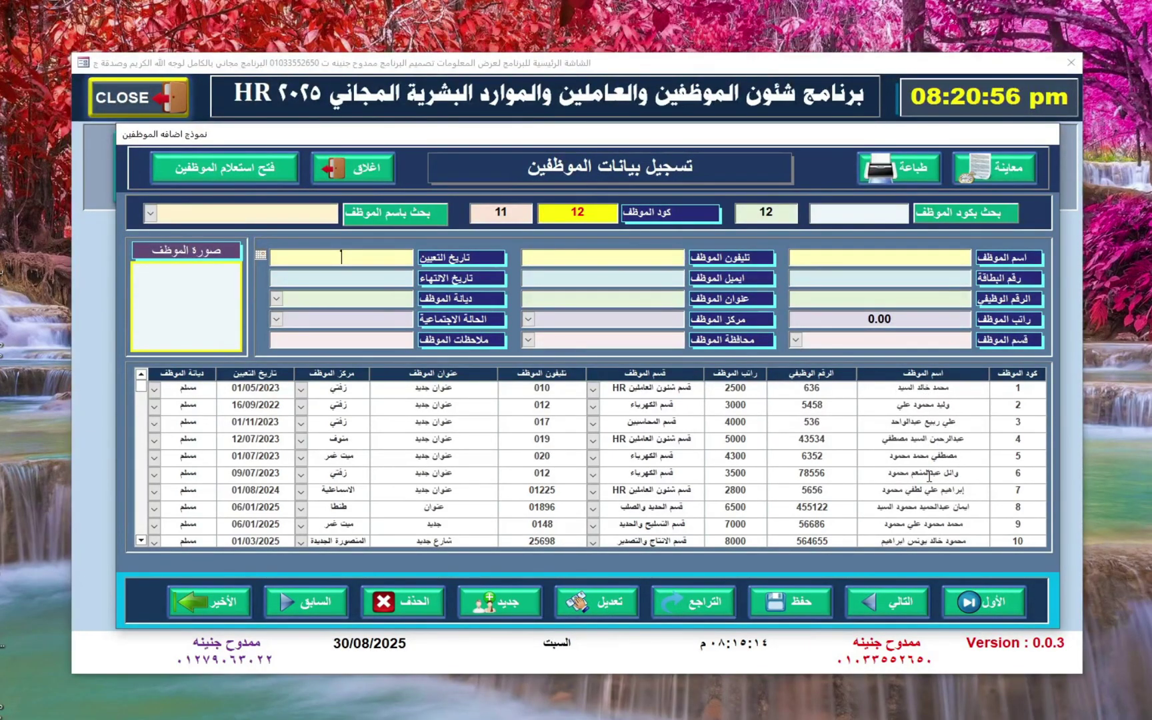
{"action": "scroll", "coordinate": [925, 528], "scroll_direction": "down", "scroll_amount": 1}
{"action": "scroll", "coordinate": [926, 508], "scroll_direction": "up", "scroll_amount": 1}
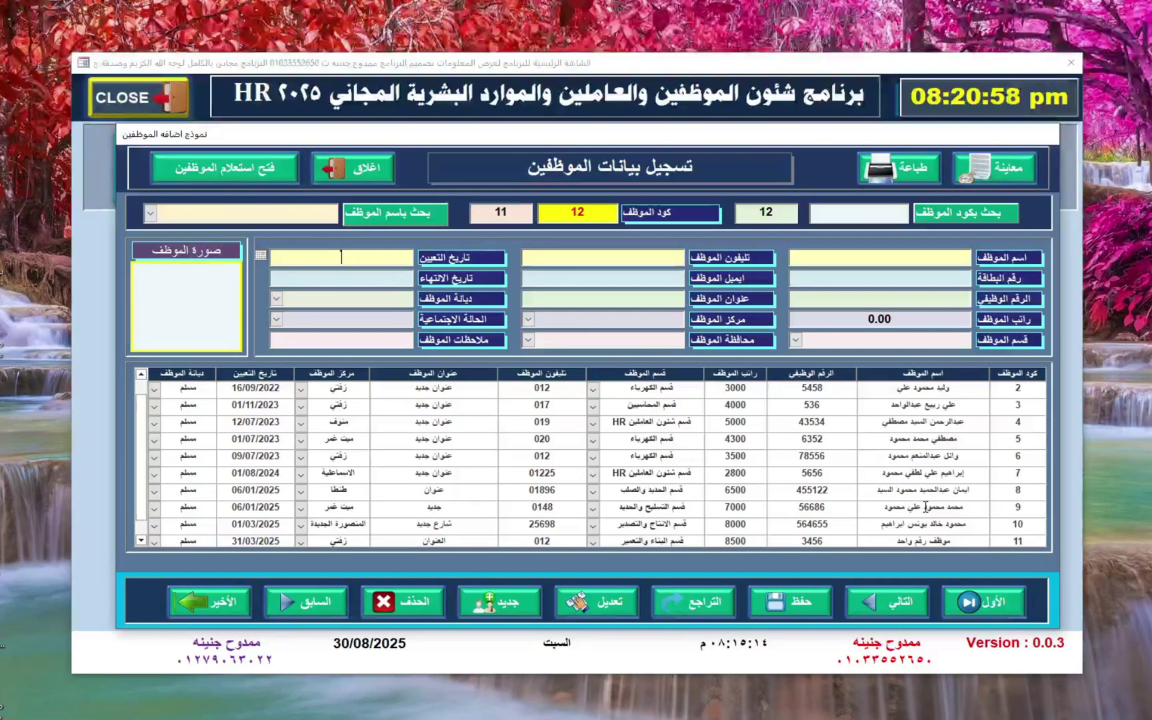
{"action": "scroll", "coordinate": [926, 508], "scroll_direction": "down", "scroll_amount": 1}
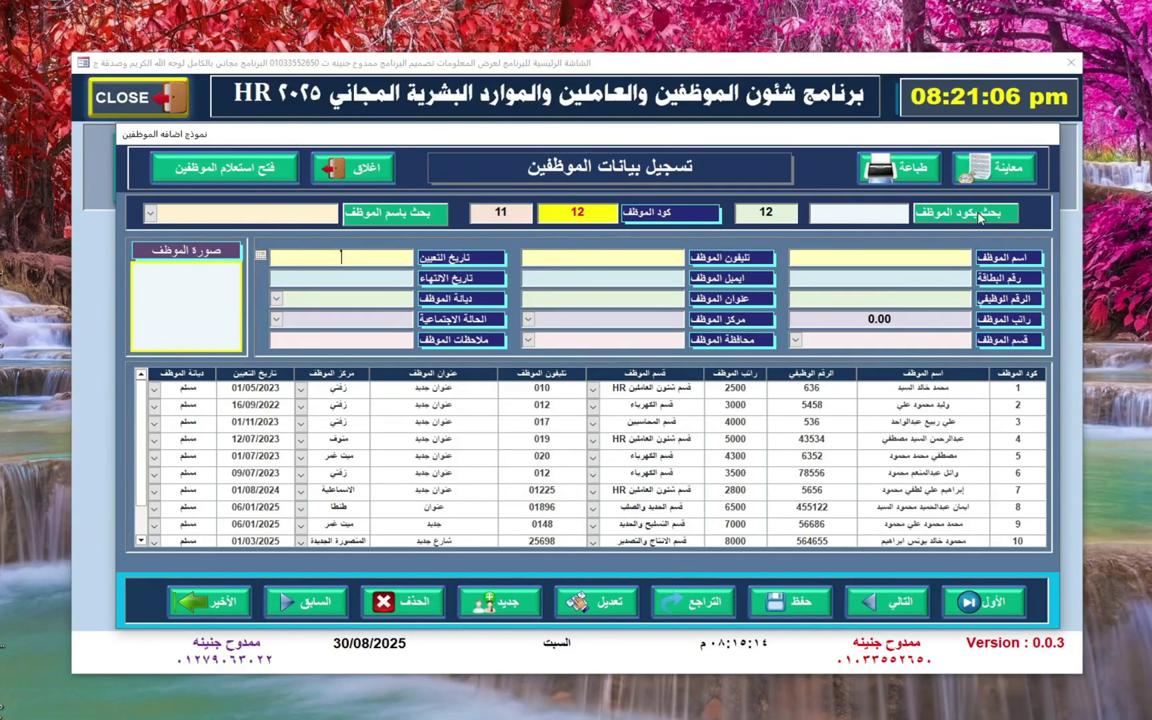
View and close the طباعة employee report, then start a new employee's name
{"action": "left_click", "coordinate": [903, 165]}
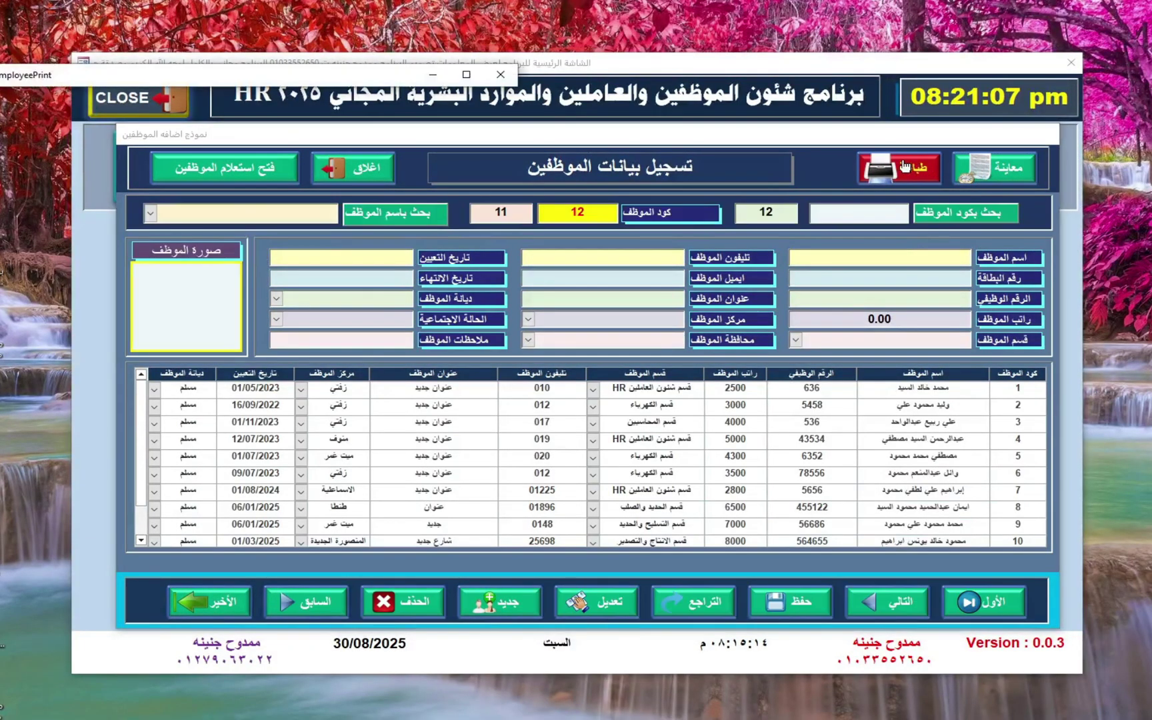
{"action": "left_click", "coordinate": [502, 75]}
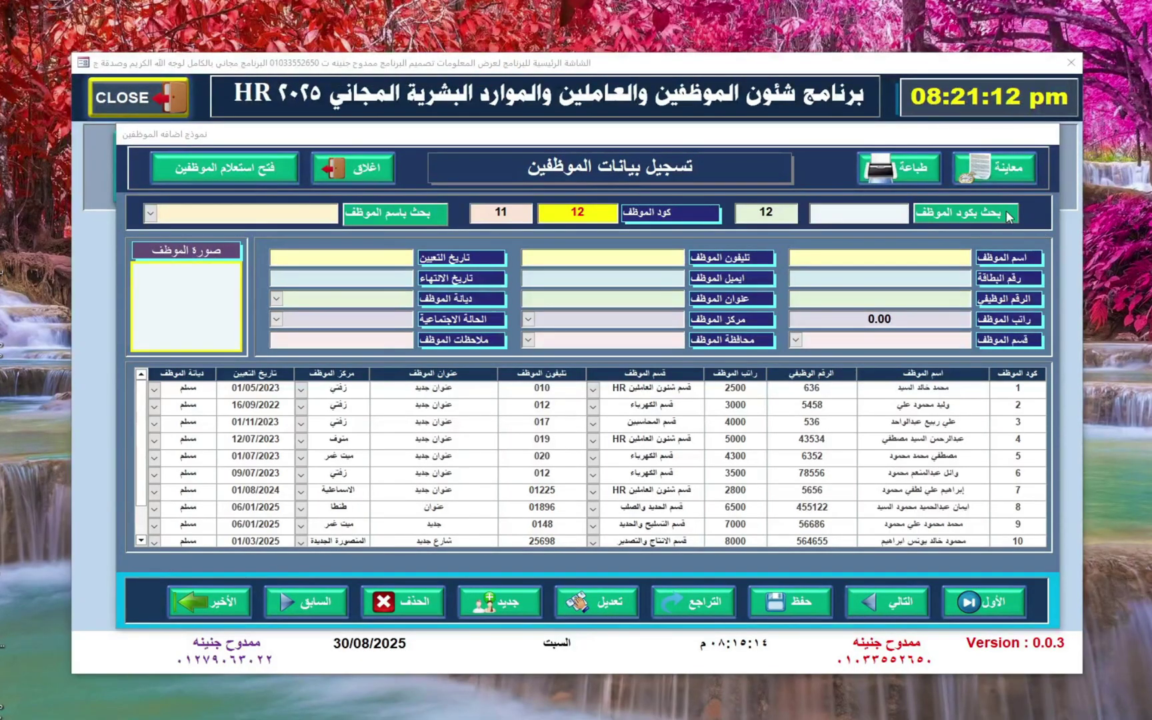
{"action": "left_click", "coordinate": [918, 260]}
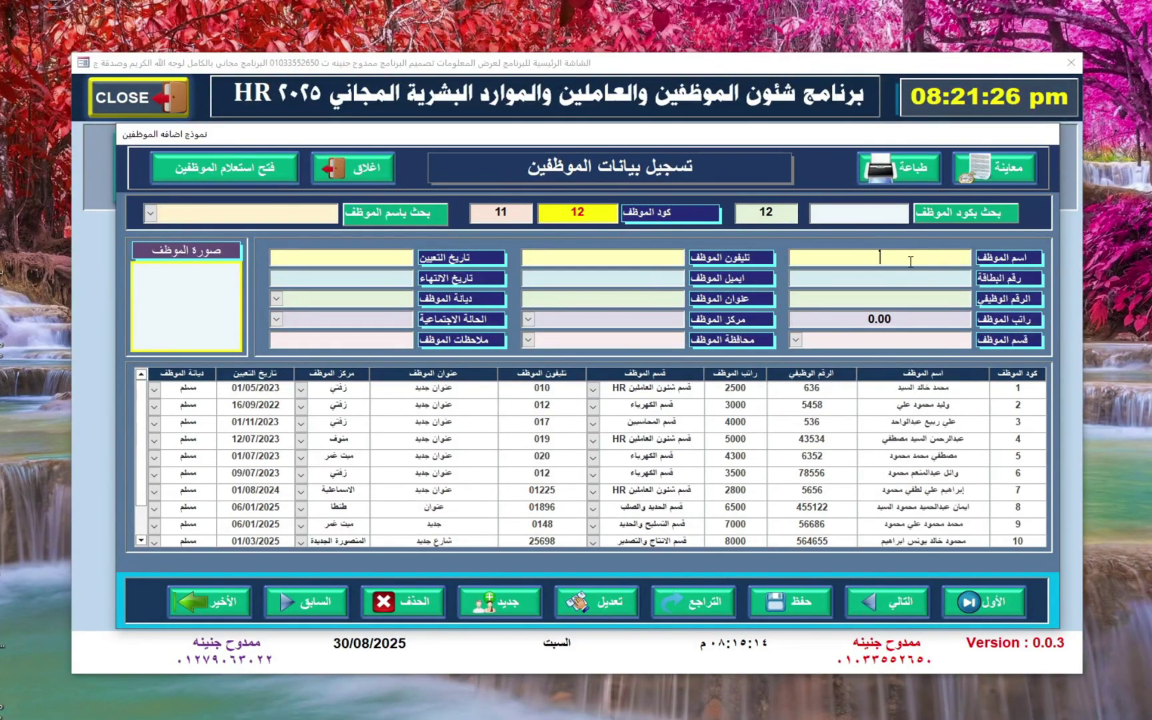
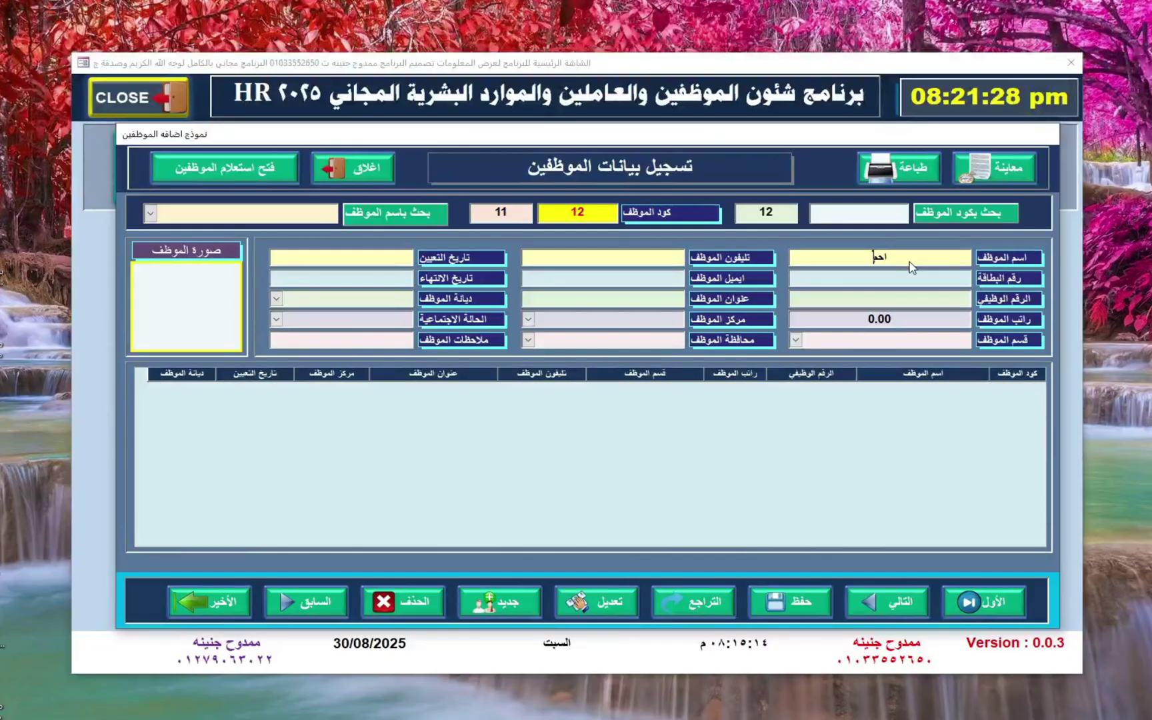
Enter the employee's name, card and job numbers, and a 9600 salary
{"action": "left_click", "coordinate": [870, 275]}
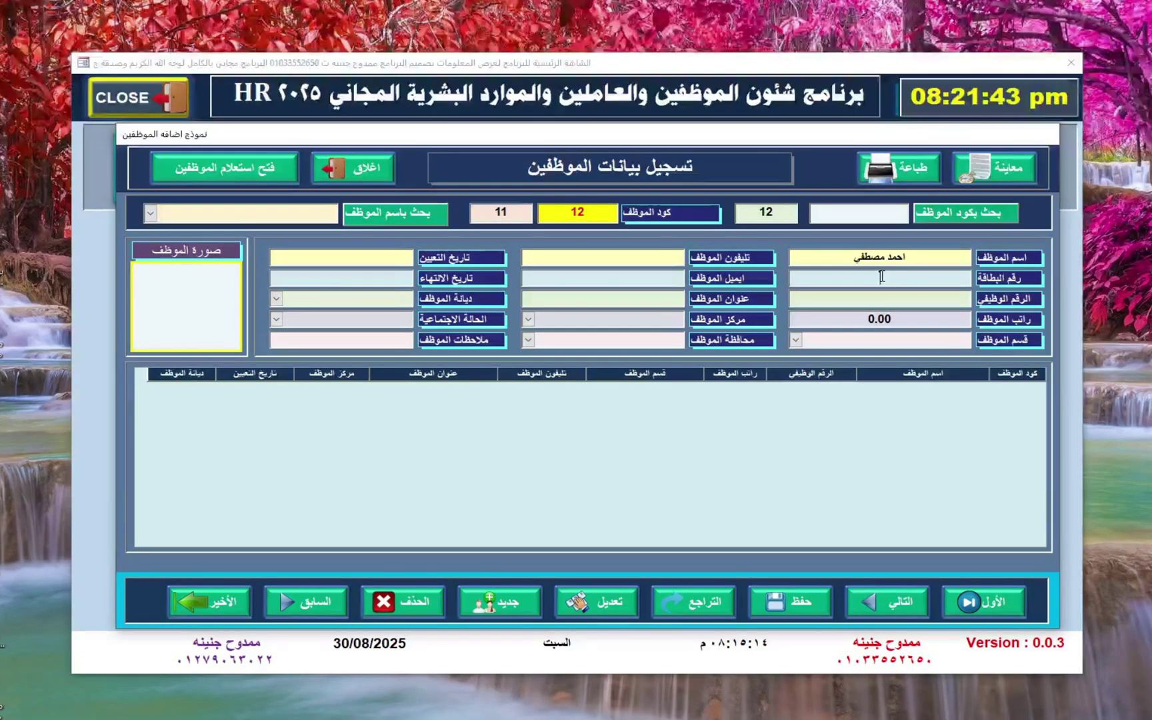
{"action": "type", "text": "46554"}
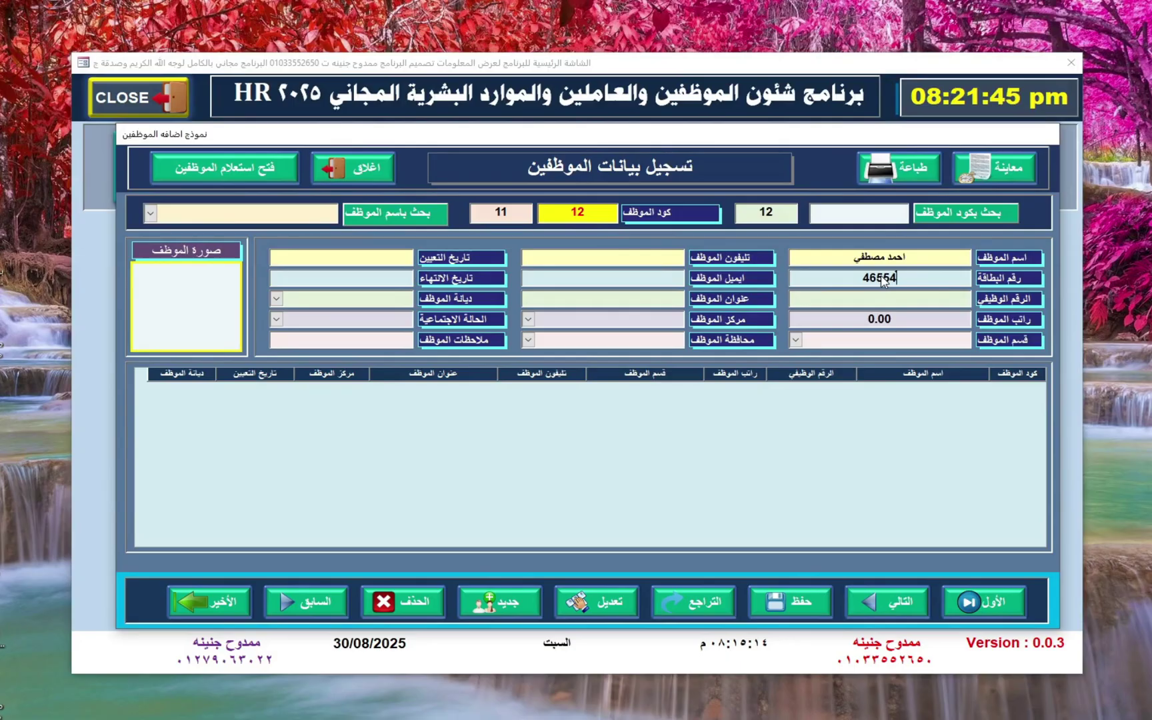
{"action": "key", "text": "BackSpace"}
{"action": "key", "text": "BackSpace"}
{"action": "key", "text": "BackSpace"}
{"action": "key", "text": "BackSpace"}
{"action": "key", "text": "BackSpace"}
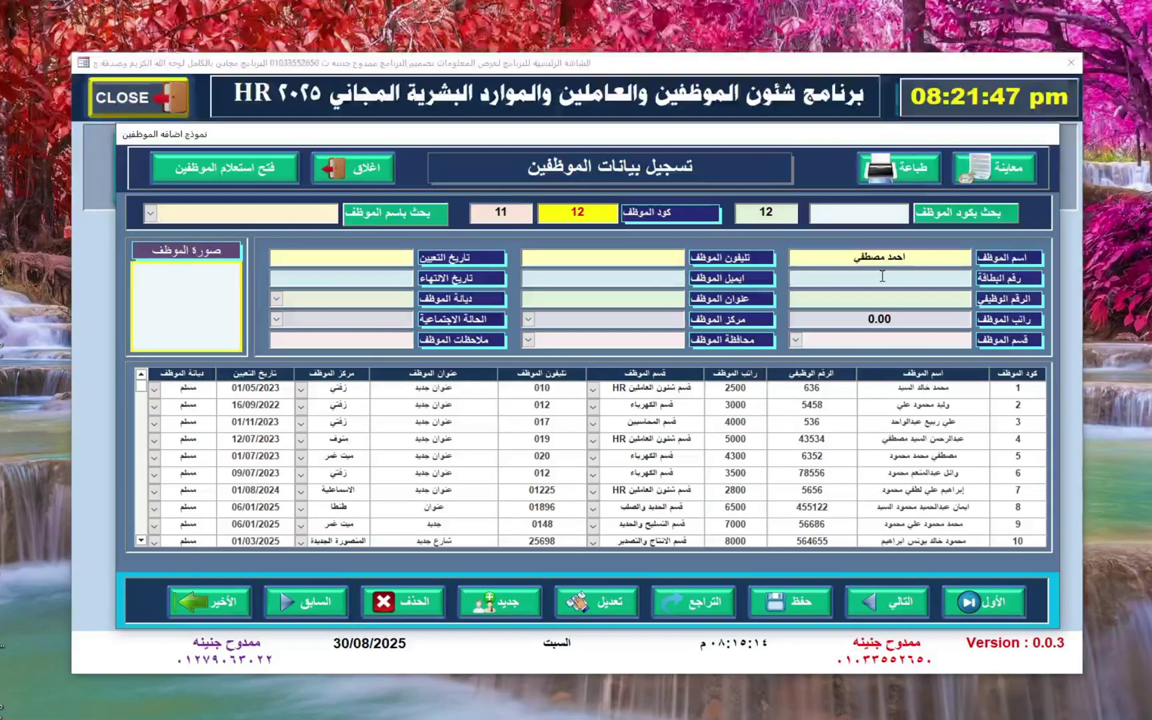
{"action": "type", "text": "54"}
{"action": "key", "text": "BackSpace"}
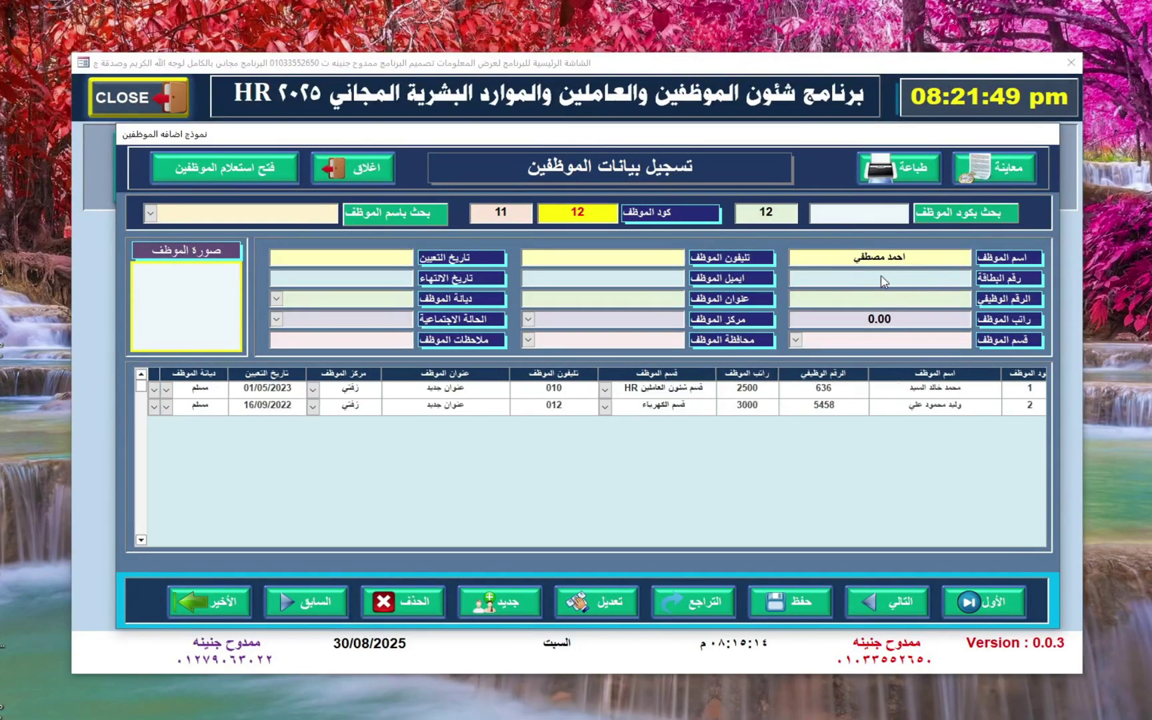
{"action": "key", "text": "BackSpace"}
{"action": "type", "text": "55425"}
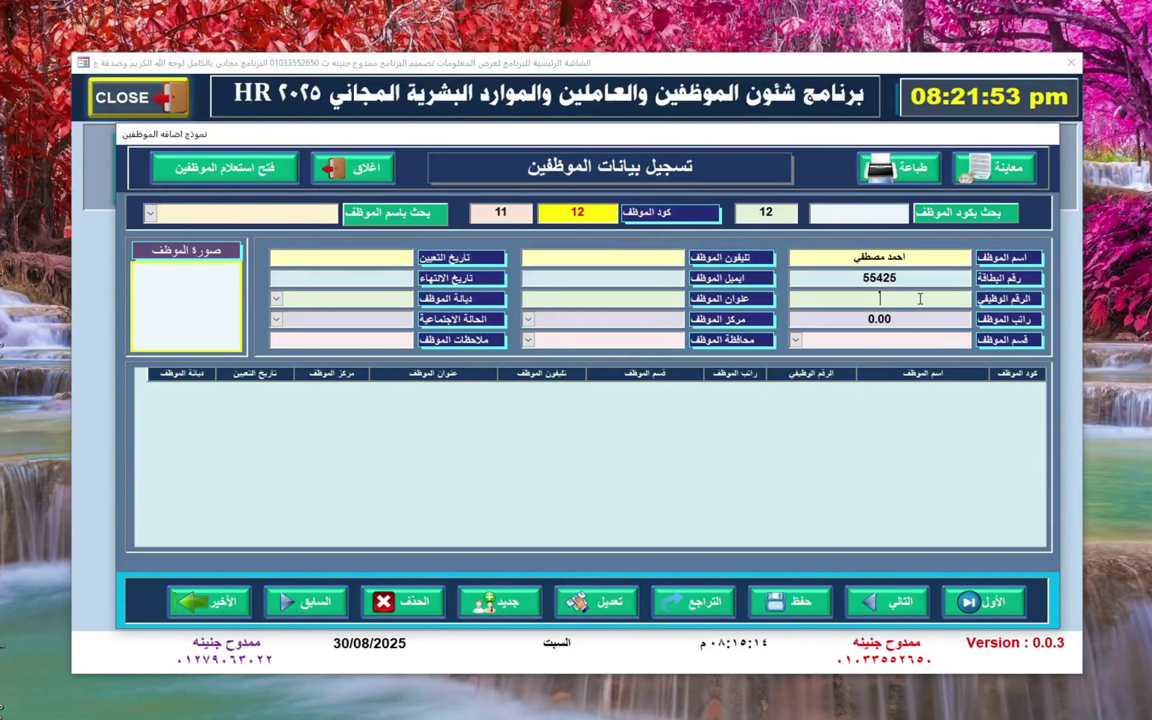
{"action": "type", "text": "555"}
{"action": "type", "text": "2"}
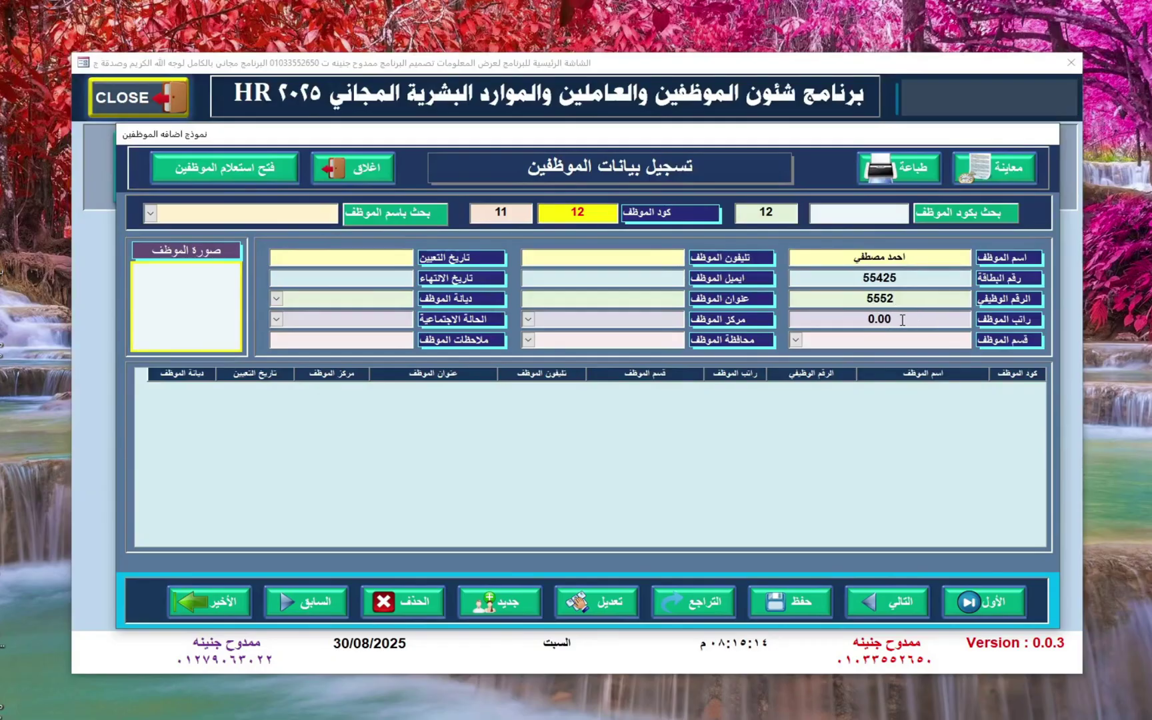
{"action": "key", "text": "Tab"}
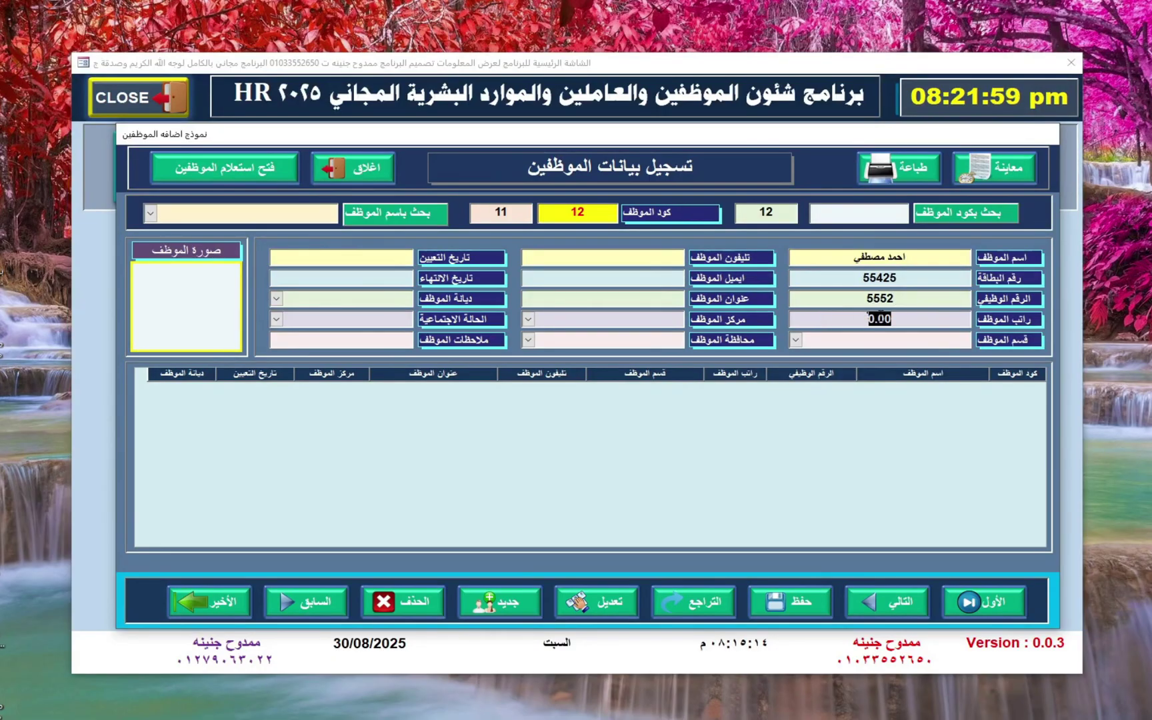
{"action": "type", "text": "36120"}
{"action": "key", "text": "BackSpace"}
{"action": "key", "text": "BackSpace"}
{"action": "key", "text": "BackSpace"}
{"action": "key", "text": "BackSpace"}
{"action": "key", "text": "BackSpace"}
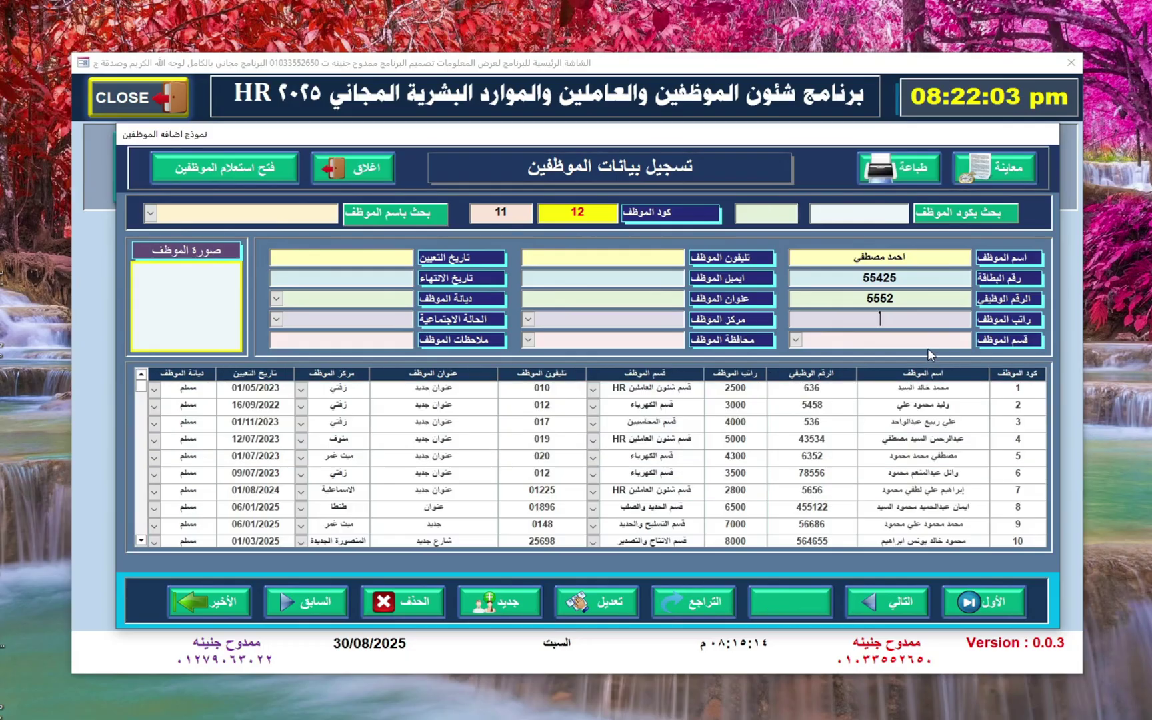
{"action": "type", "text": "96"}
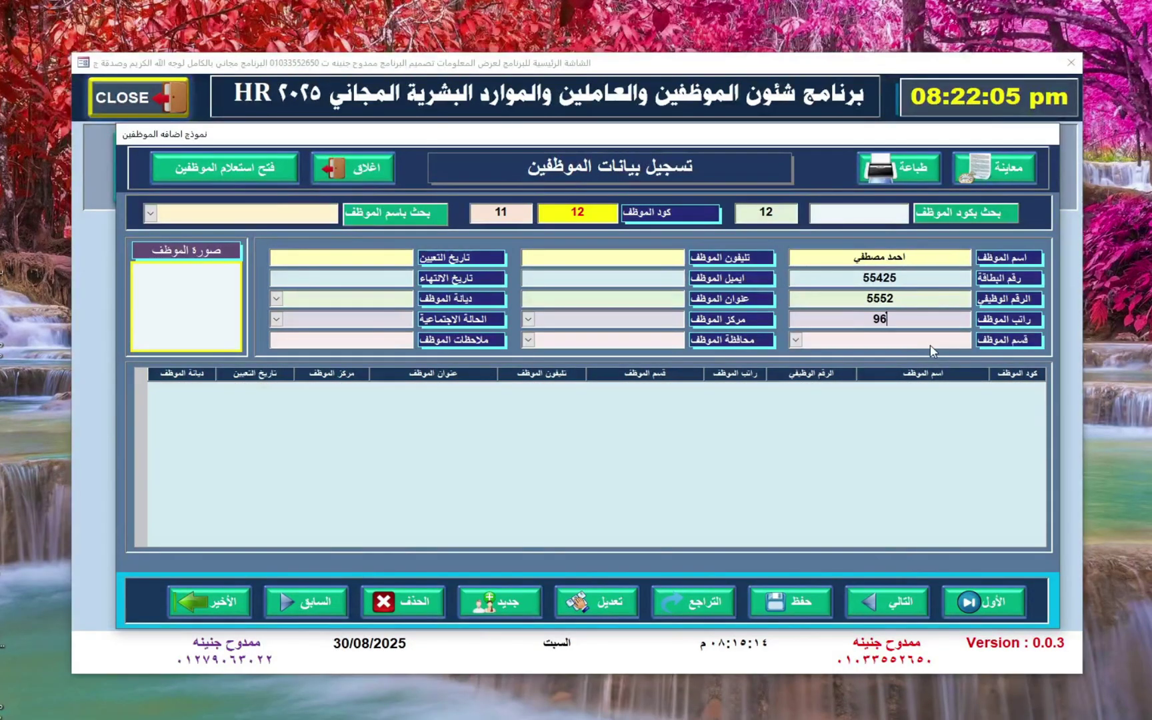
{"action": "type", "text": "00"}
Set department عمال ونظافة and fill in the employee's phone, email and address
{"action": "left_click", "coordinate": [795, 340]}
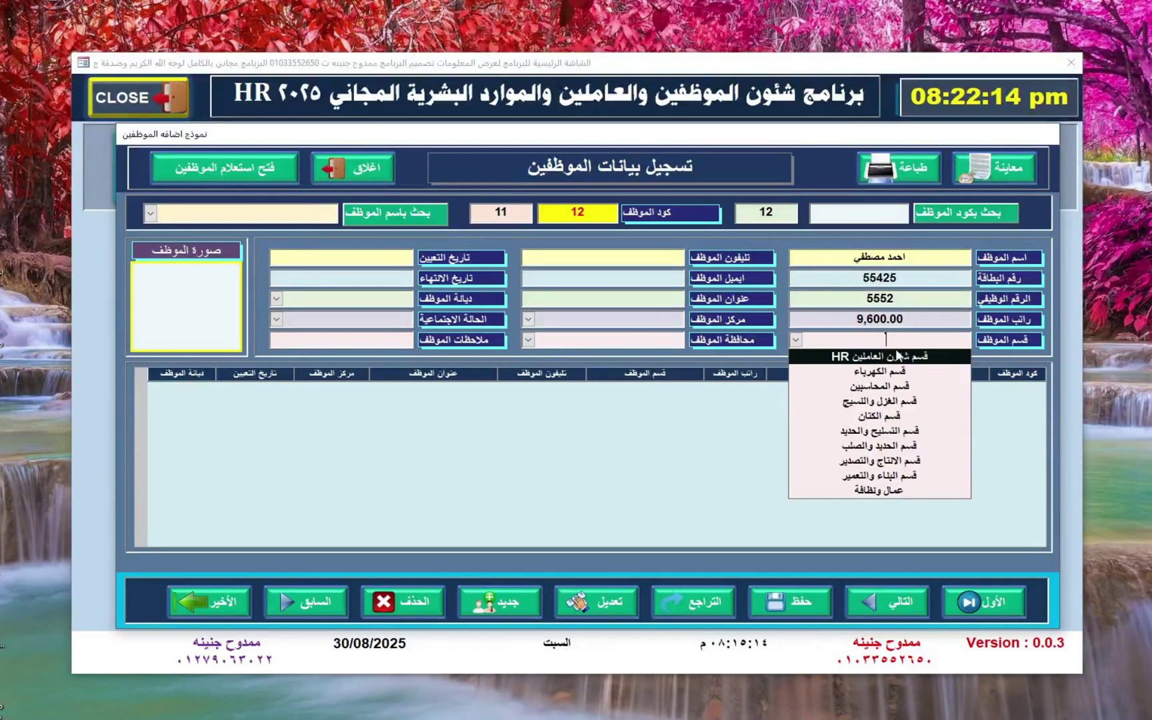
{"action": "left_click", "coordinate": [903, 493]}
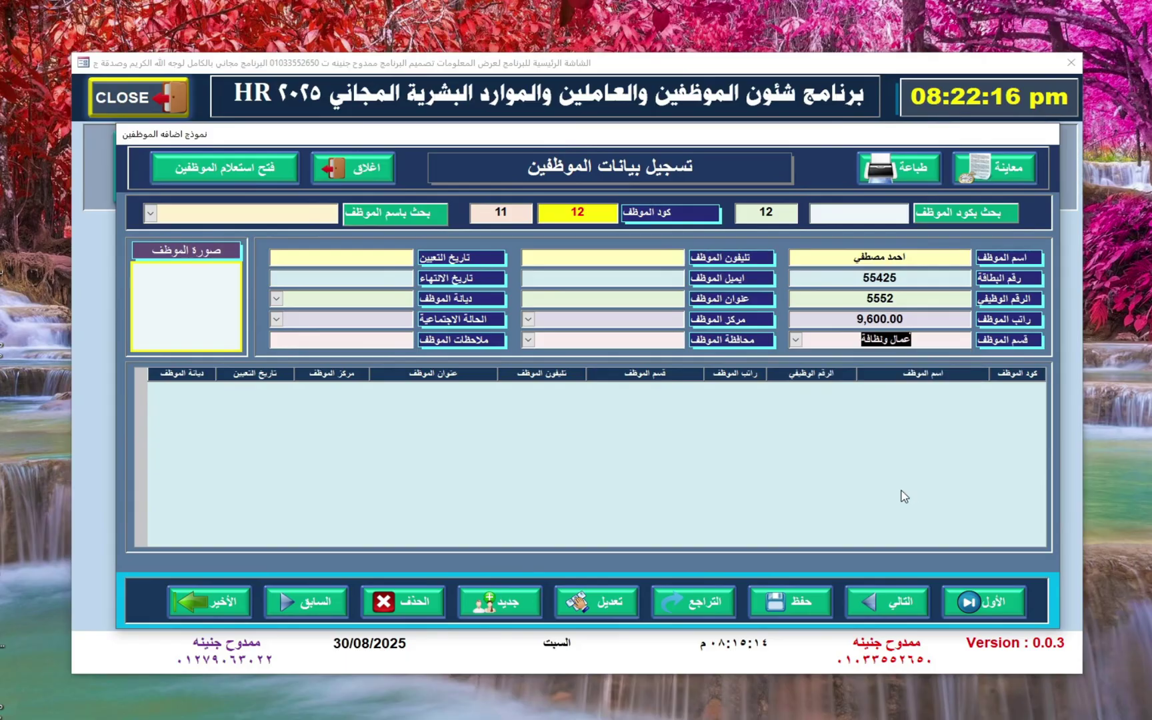
{"action": "left_click", "coordinate": [616, 261]}
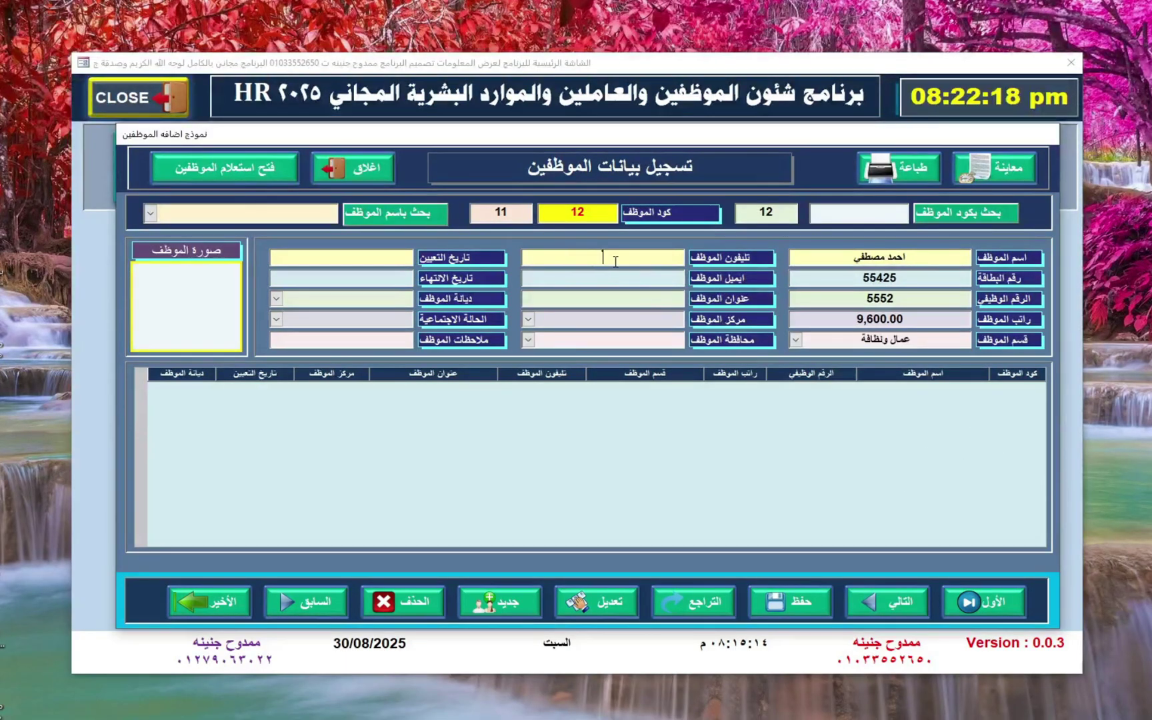
{"action": "type", "text": "018"}
{"action": "left_click", "coordinate": [612, 272]}
{"action": "type", "text": "gma"}
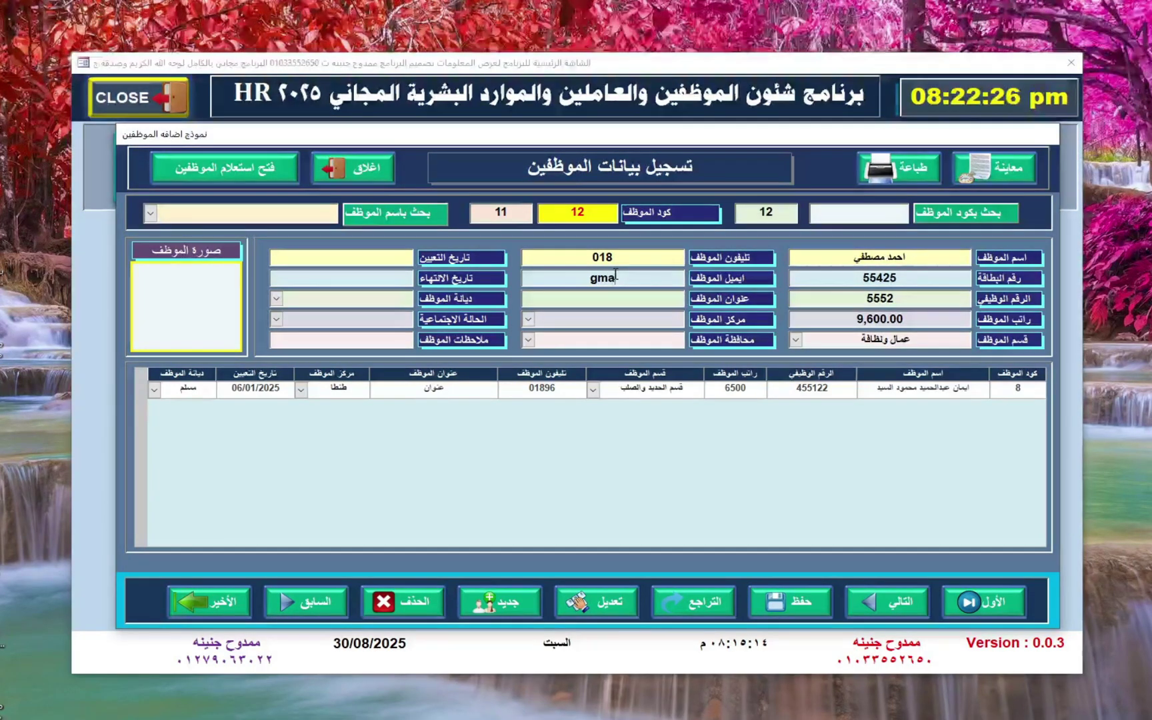
{"action": "type", "text": "il"}
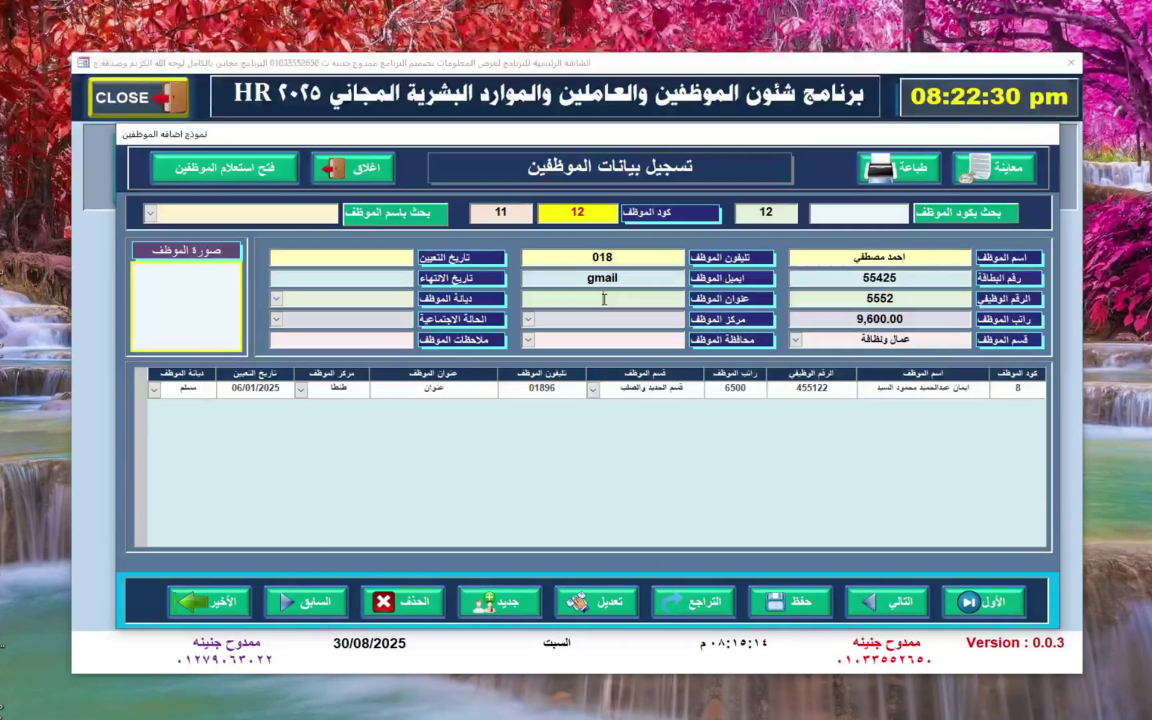
{"action": "left_click", "coordinate": [604, 299]}
{"action": "type", "text": "hglkdh hg"}
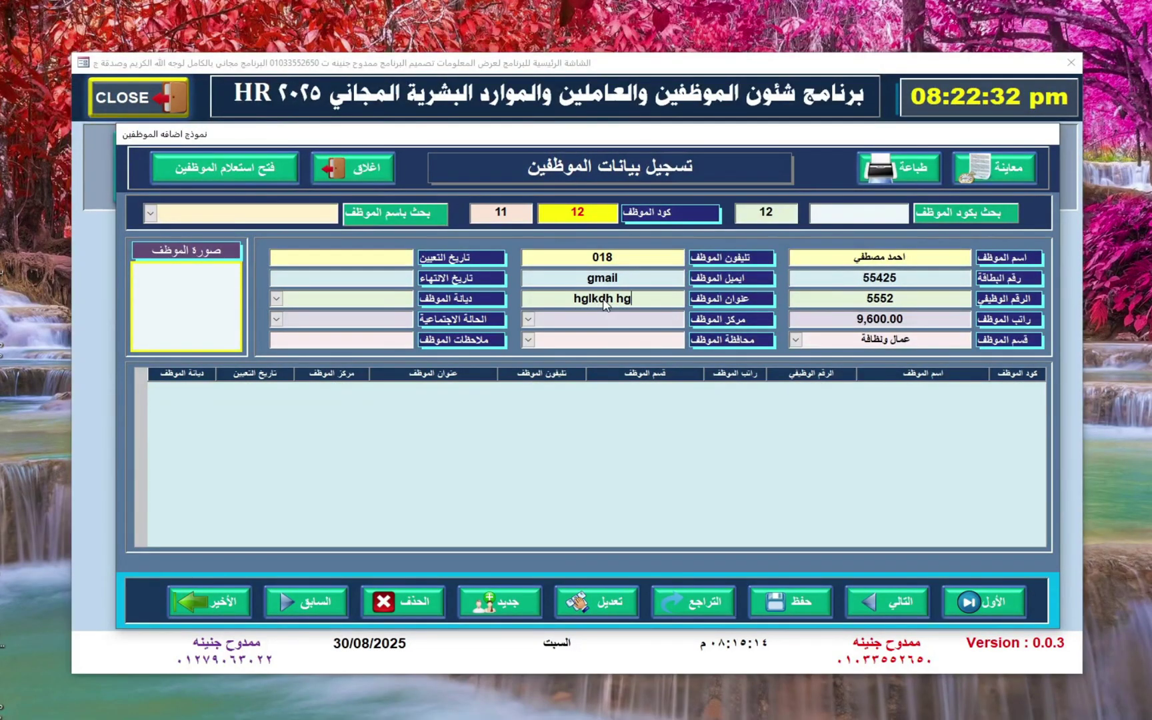
{"action": "type", "text": "[]dm"}
{"action": "key", "text": "BackSpace"}
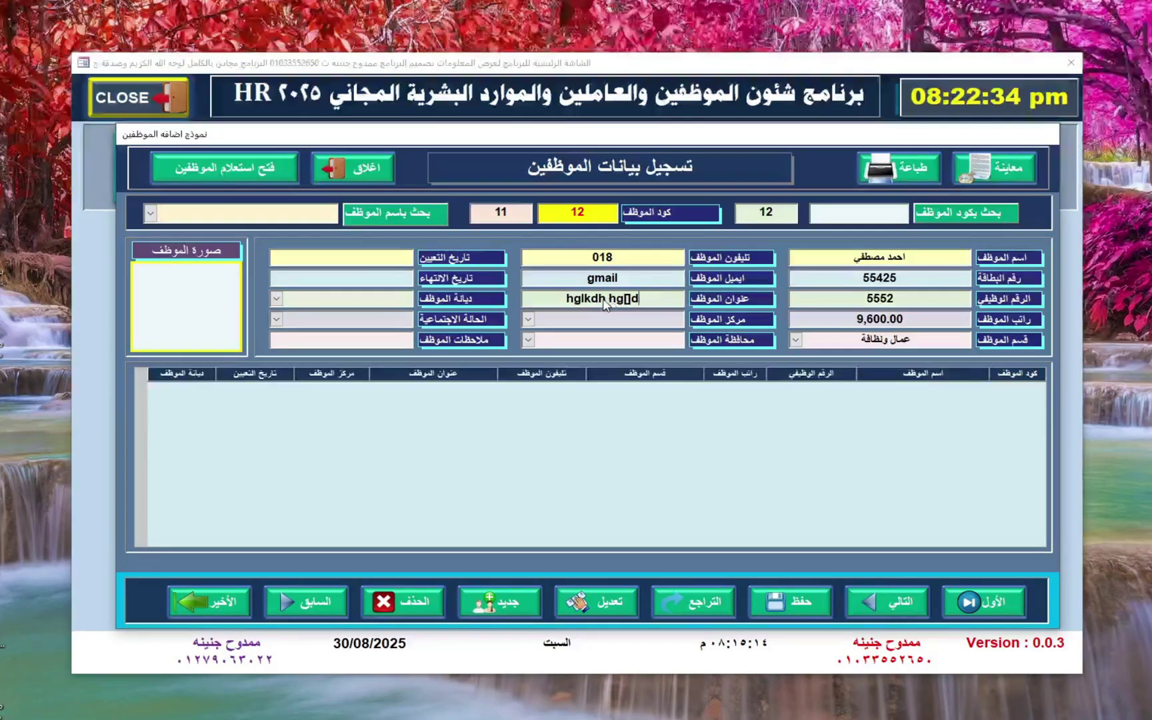
{"action": "key", "text": "BackSpace"}
{"action": "key", "text": "BackSpace"}
{"action": "key", "text": "BackSpace"}
{"action": "key", "text": "BackSpace"}
{"action": "key", "text": "BackSpace"}
{"action": "key", "text": "BackSpace"}
{"action": "key", "text": "BackSpace"}
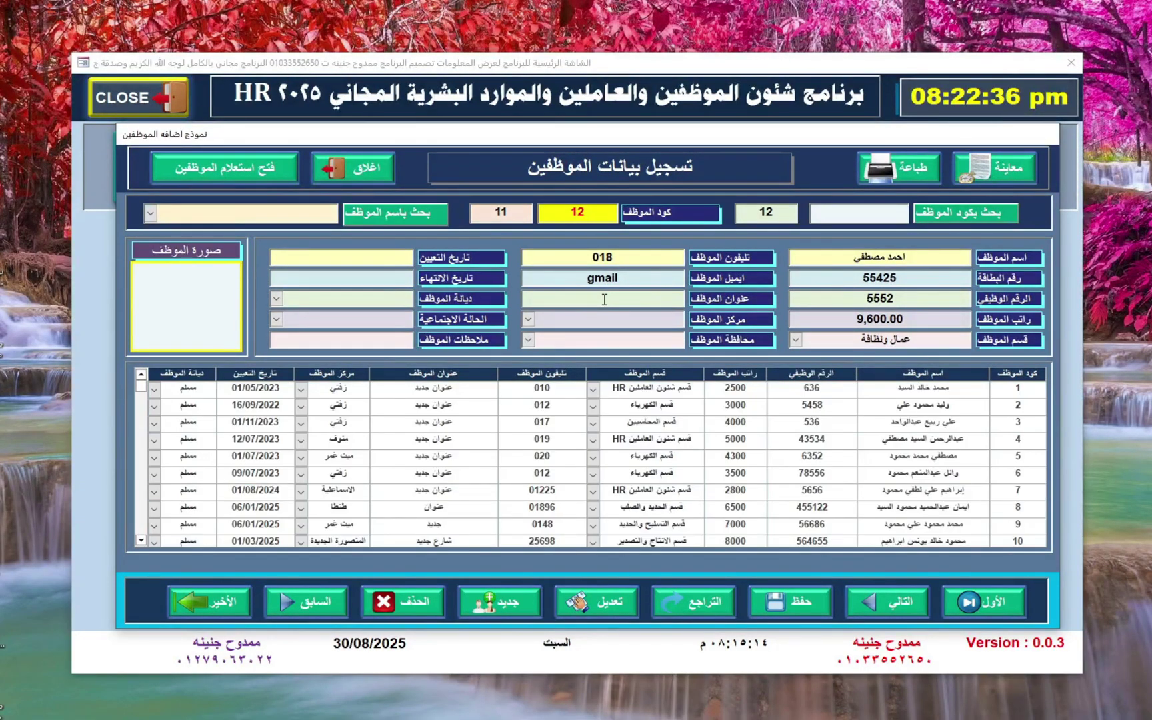
{"action": "type", "text": "المنيا"}
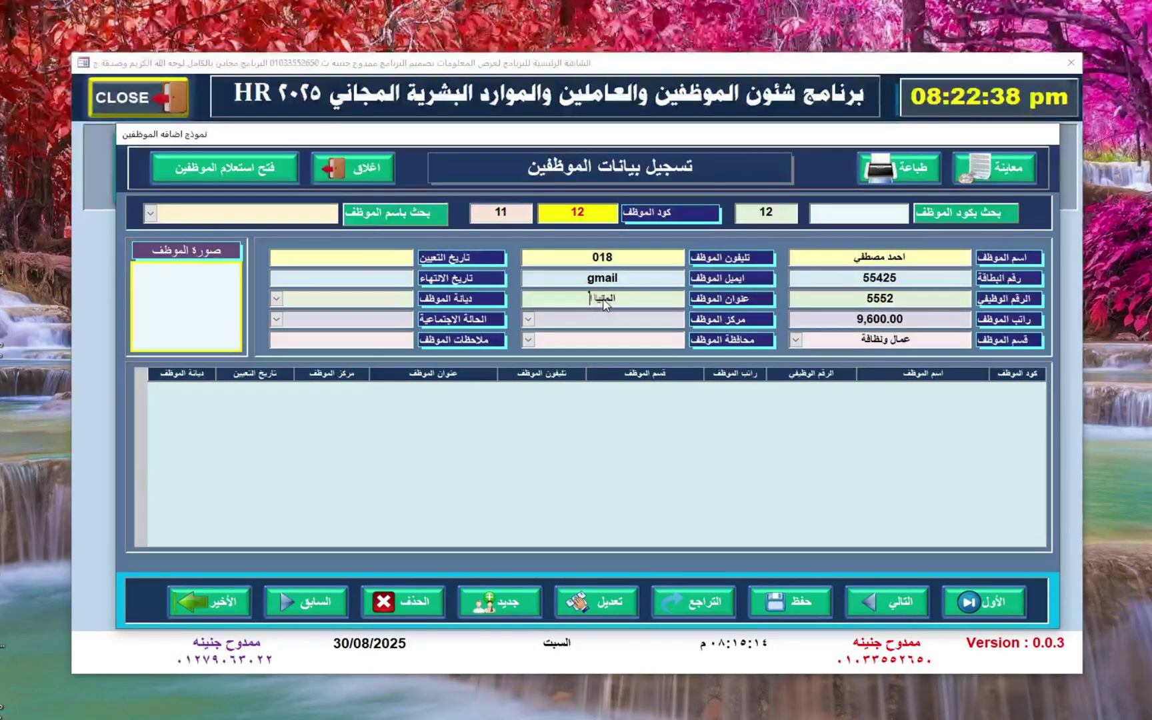
{"action": "type", "text": " الجديد"}
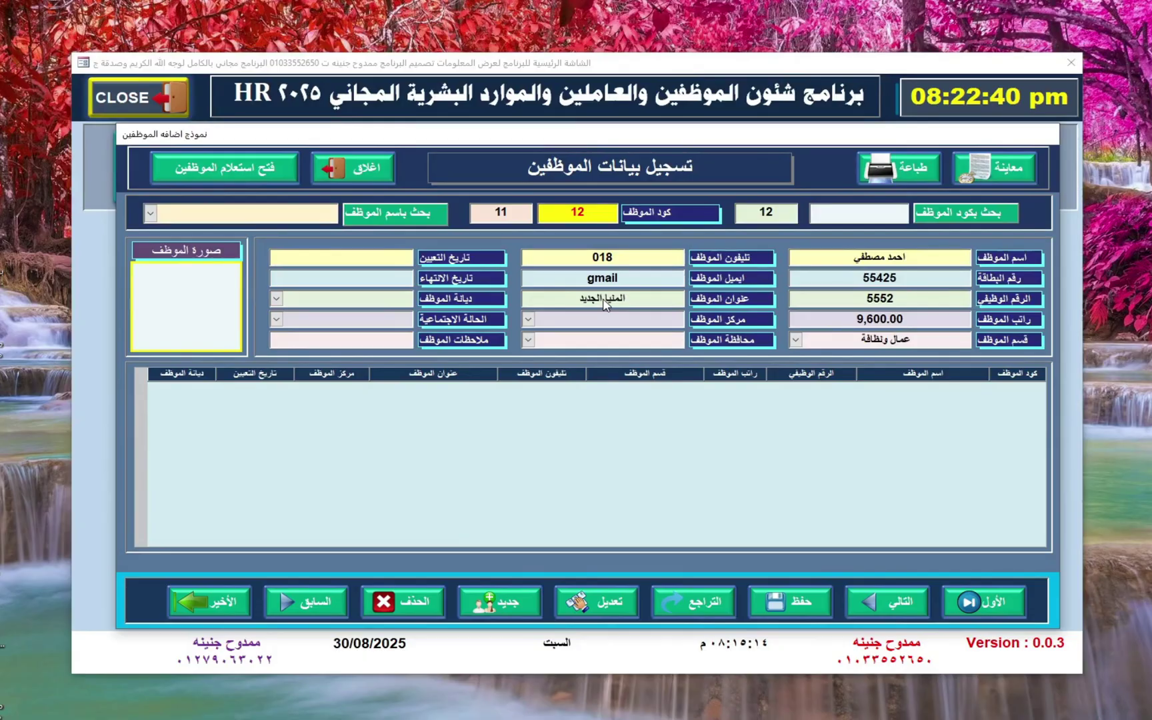
{"action": "type", "text": "ة"}
{"action": "left_click", "coordinate": [528, 318]}
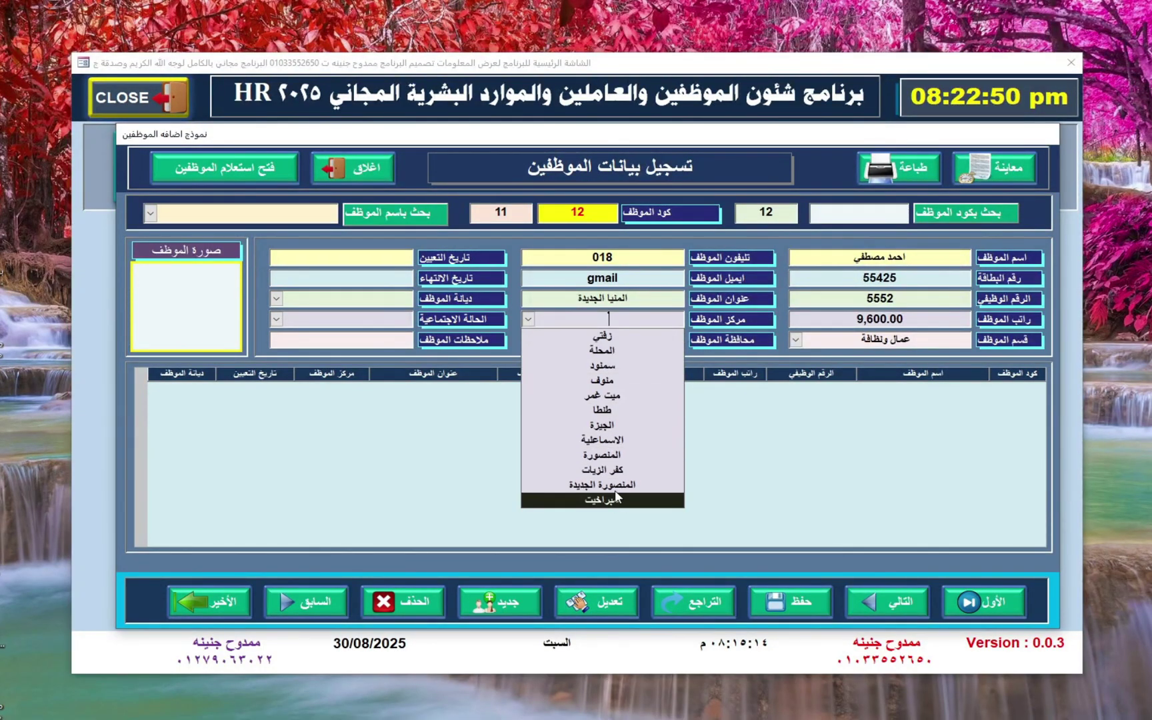
Set centre المحلة, province المنيا, hire date 01/08/2025 and end date 30/08/2028
{"action": "left_click", "coordinate": [604, 352]}
{"action": "left_click", "coordinate": [528, 339]}
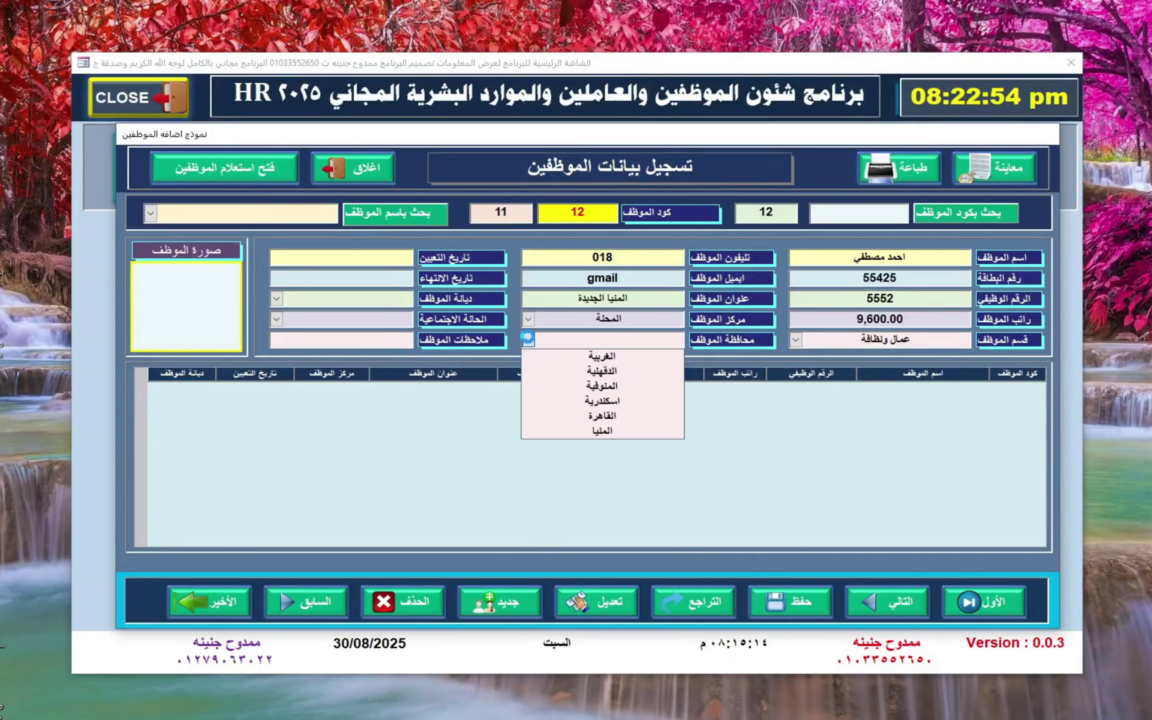
{"action": "left_click", "coordinate": [603, 430]}
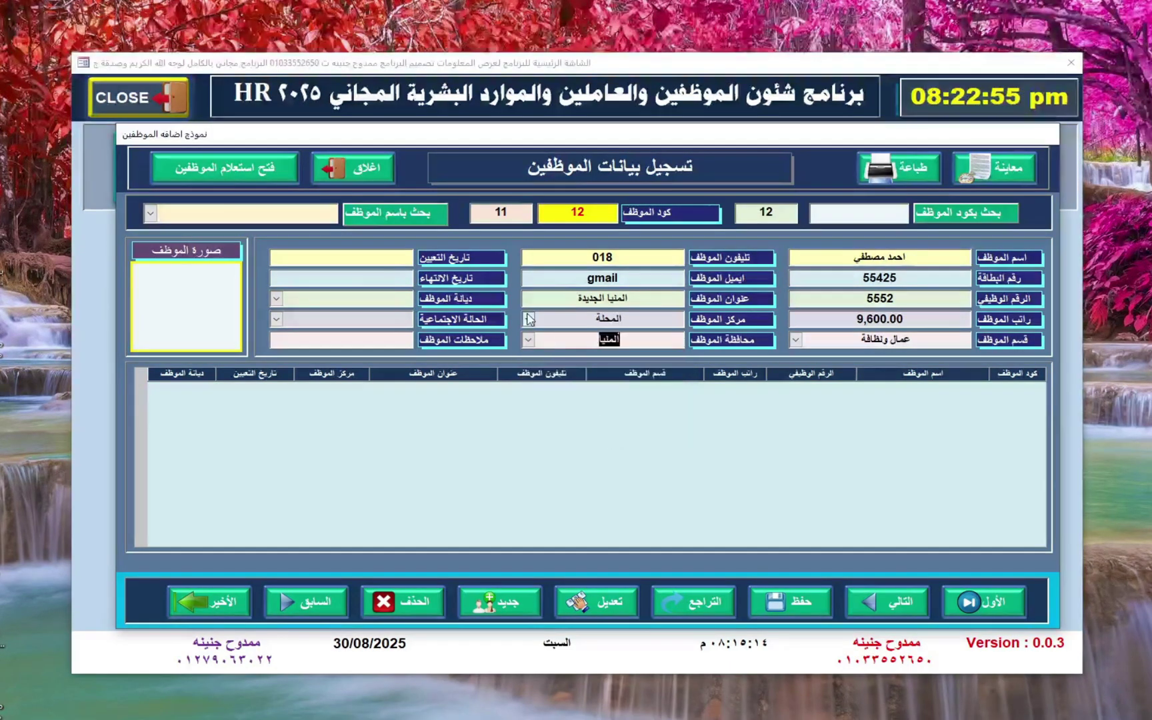
{"action": "left_click", "coordinate": [372, 257]}
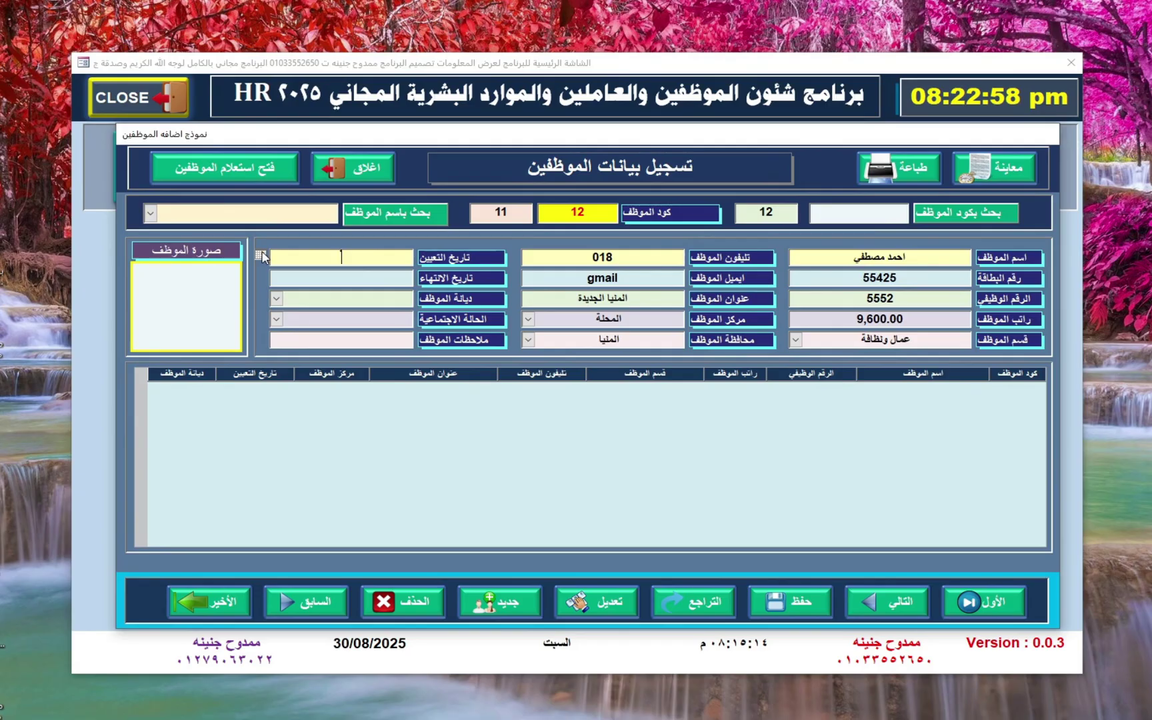
{"action": "left_click", "coordinate": [261, 255]}
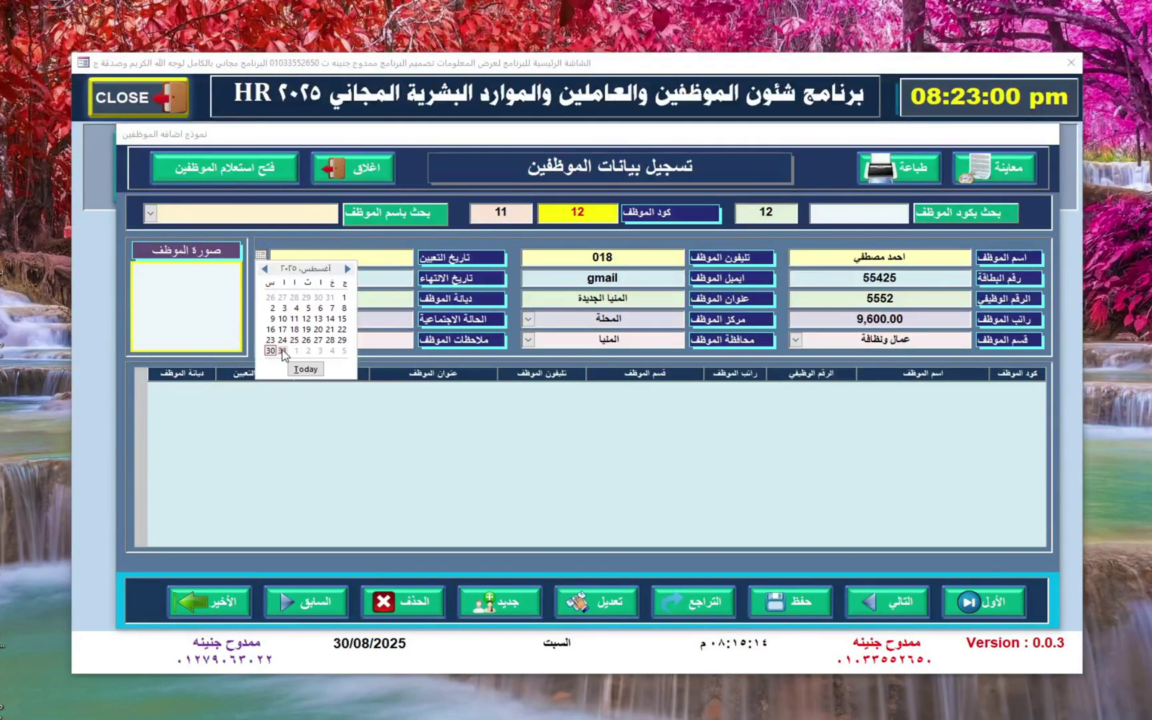
{"action": "left_click", "coordinate": [344, 298]}
{"action": "left_click", "coordinate": [292, 278]}
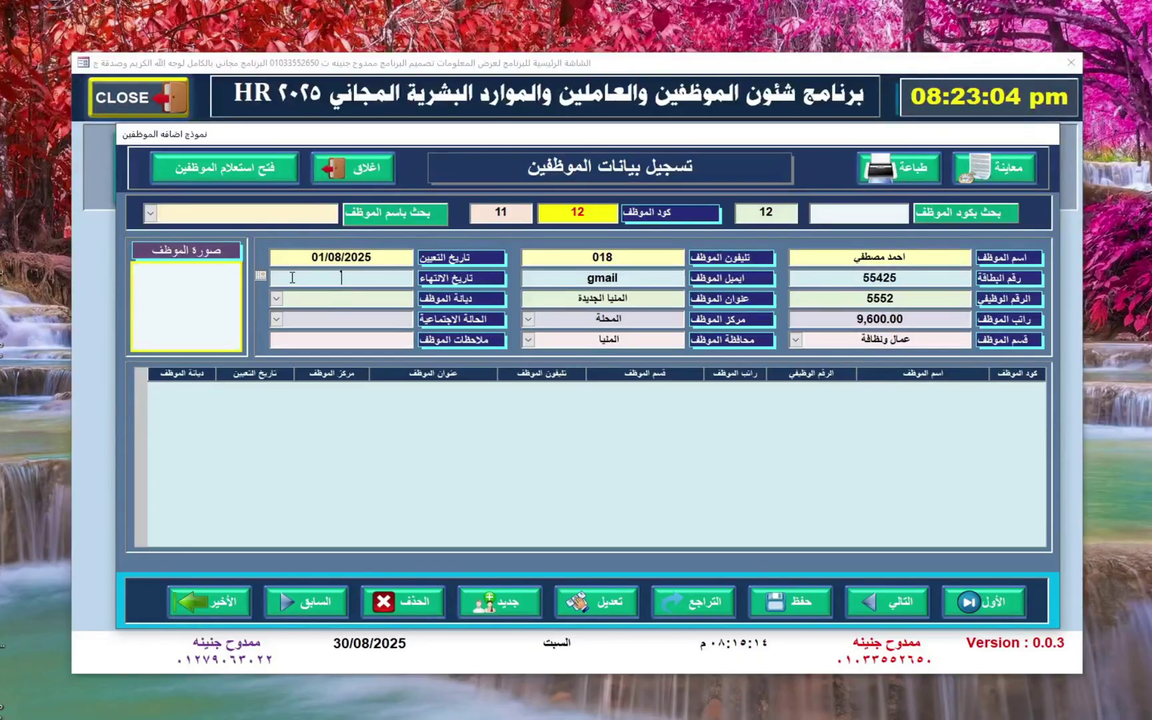
{"action": "left_click", "coordinate": [261, 276]}
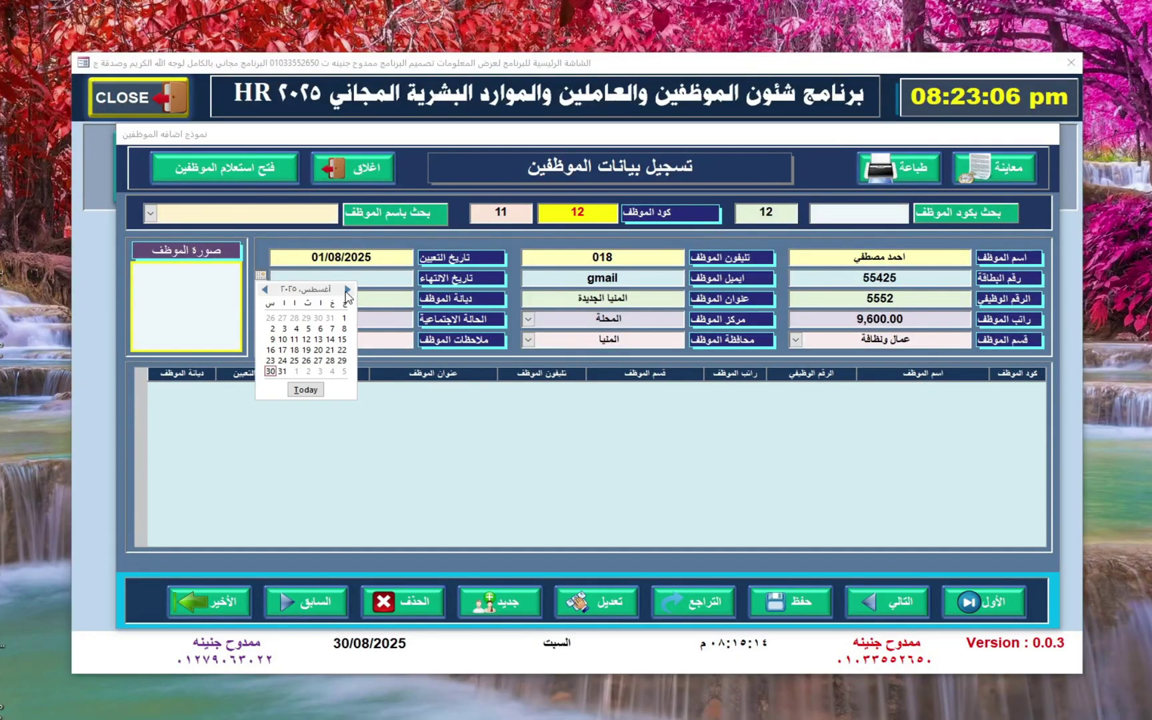
{"action": "left_click", "coordinate": [346, 290]}
{"action": "left_click", "coordinate": [347, 290]}
{"action": "left_click", "coordinate": [346, 290]}
{"action": "left_click", "coordinate": [347, 290]}
{"action": "left_click", "coordinate": [347, 290]}
{"action": "left_click", "coordinate": [346, 290]}
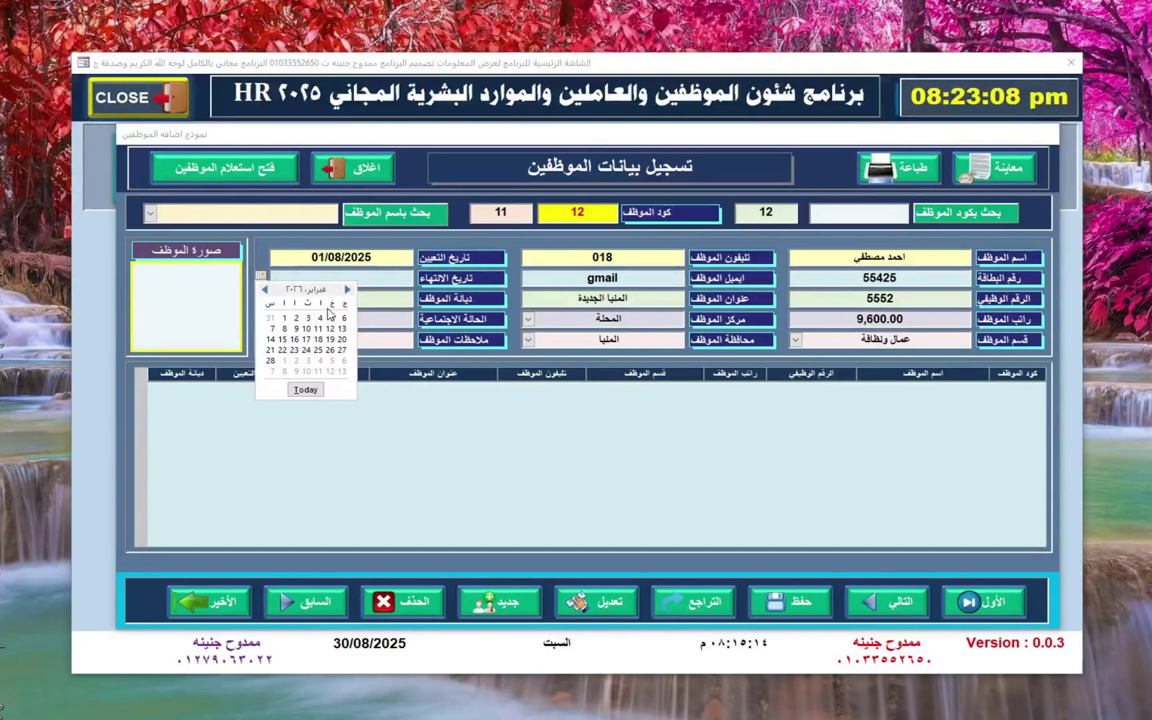
{"action": "left_click", "coordinate": [306, 389]}
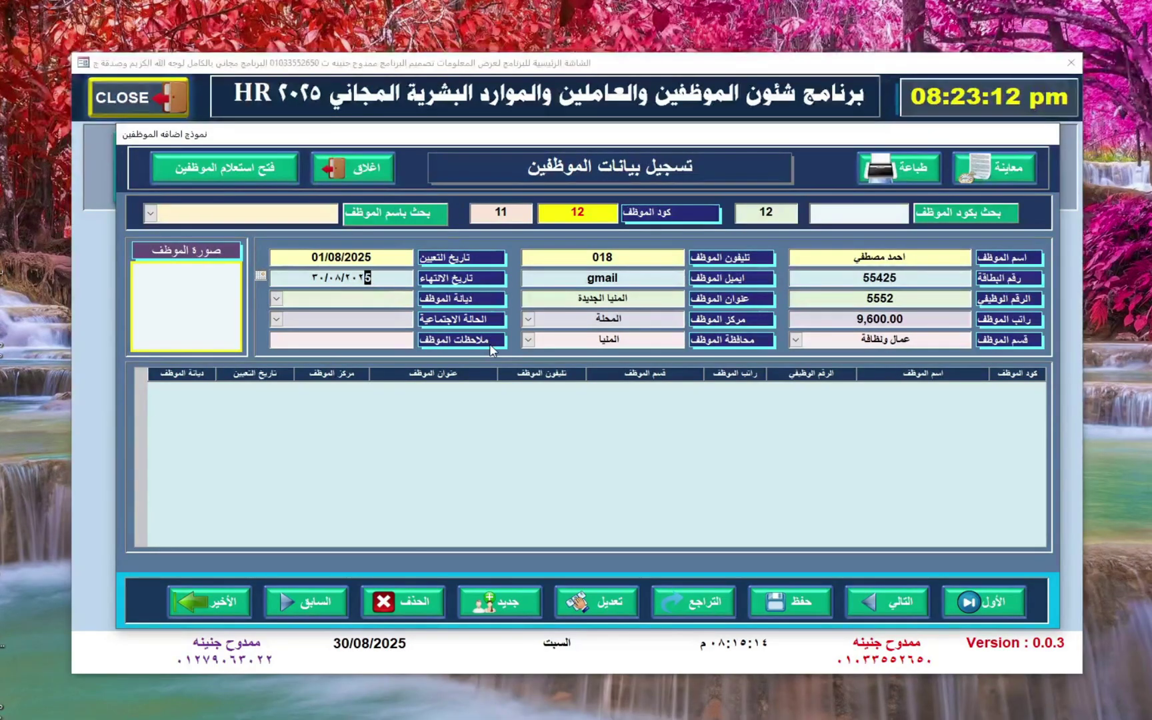
{"action": "type", "text": "8/2028"}
Set religion مسلم, marital status متزوج, and notes 'عمال صيانة'
{"action": "left_click", "coordinate": [377, 295]}
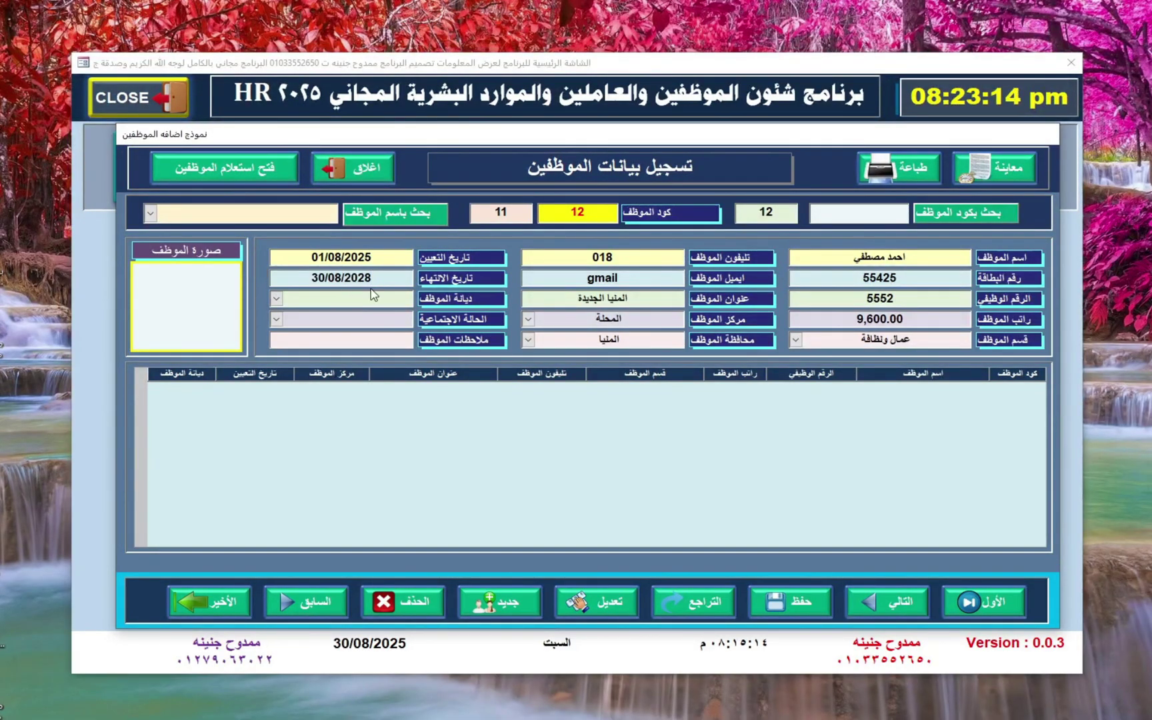
{"action": "left_click", "coordinate": [276, 298]}
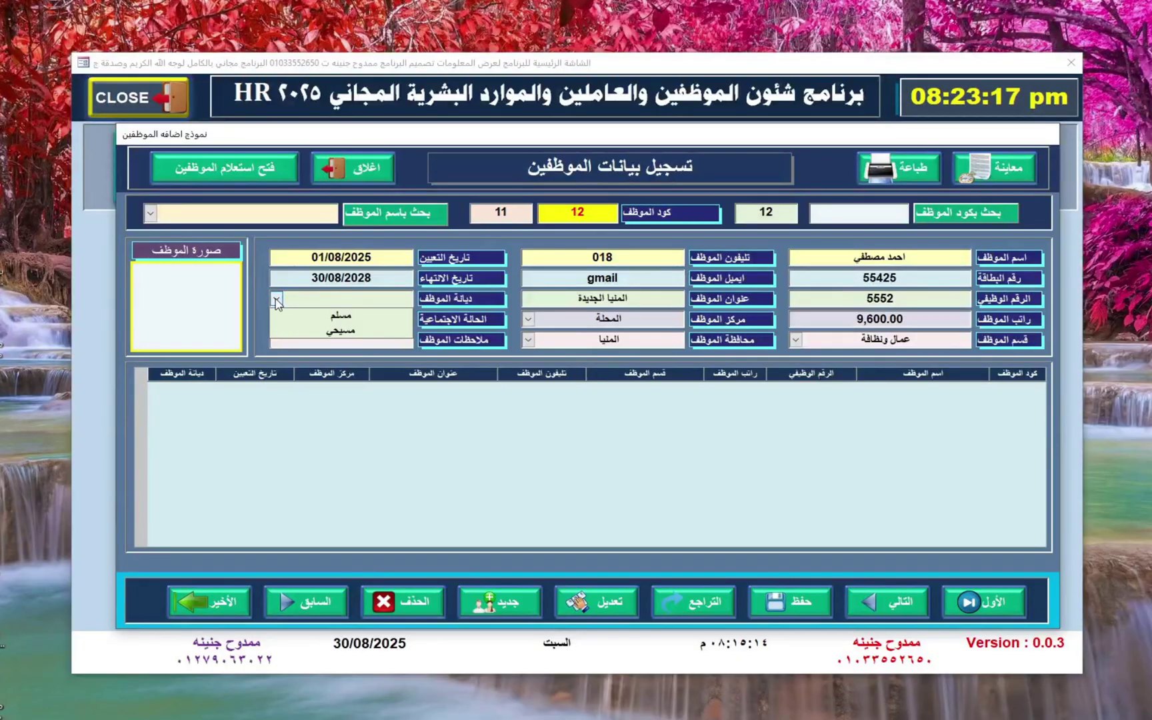
{"action": "left_click", "coordinate": [352, 322]}
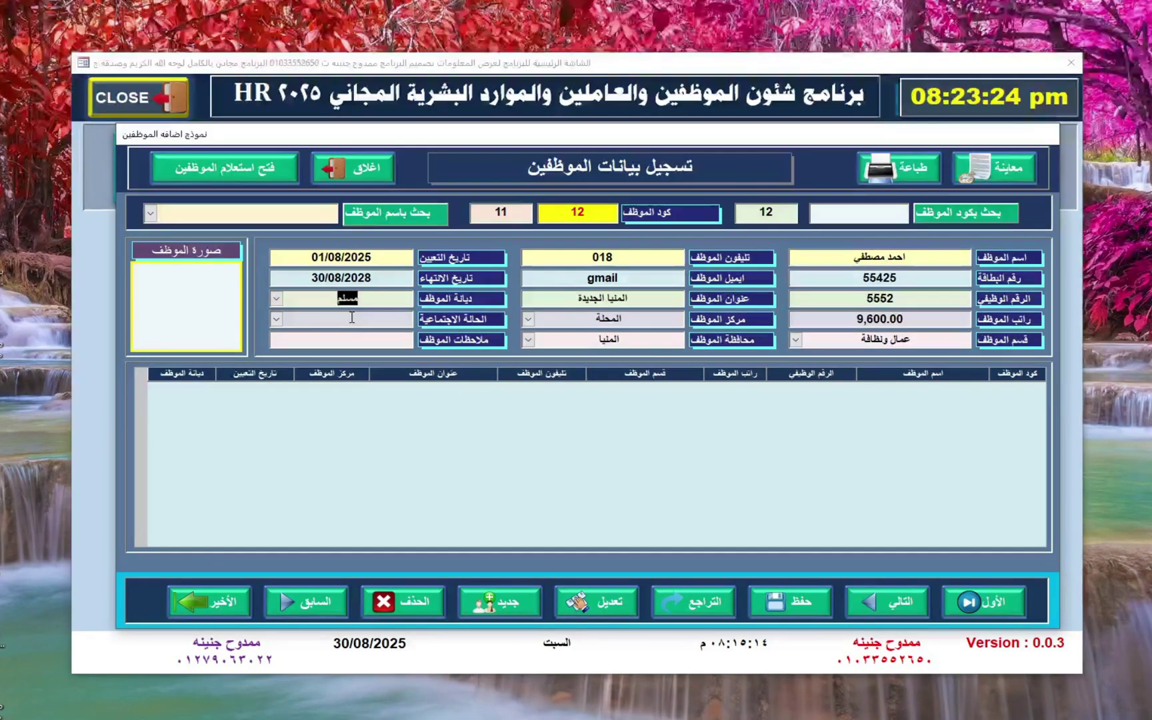
{"action": "left_click", "coordinate": [276, 320]}
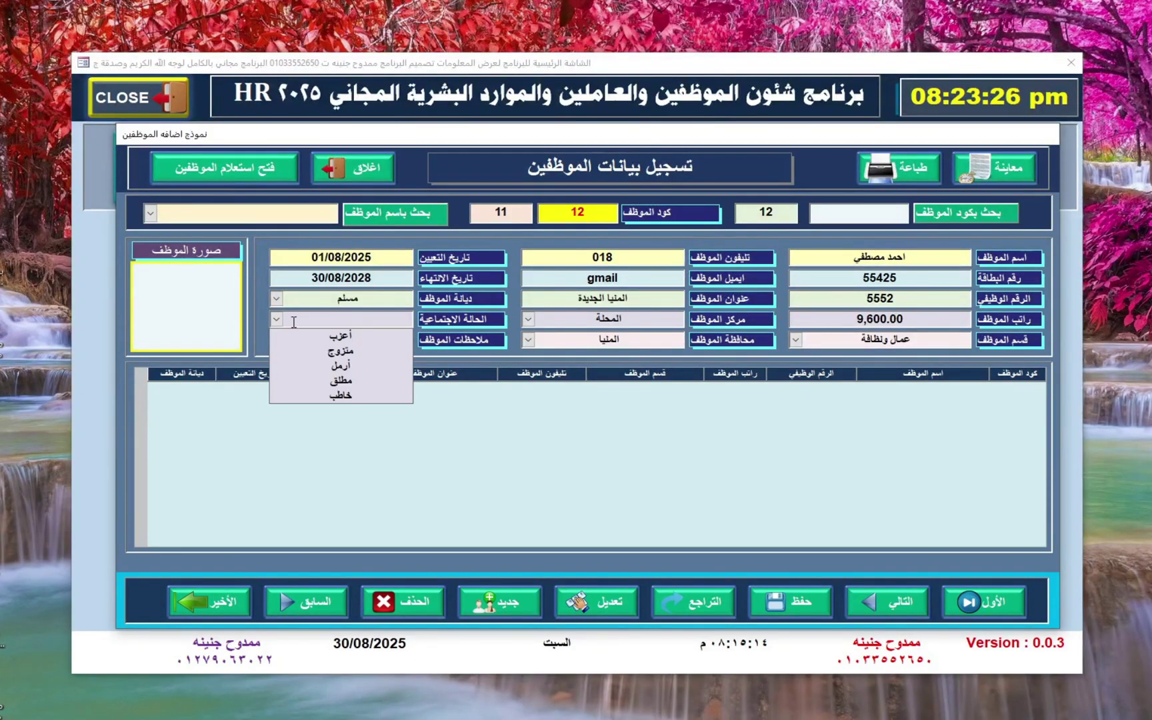
{"action": "left_click", "coordinate": [352, 352]}
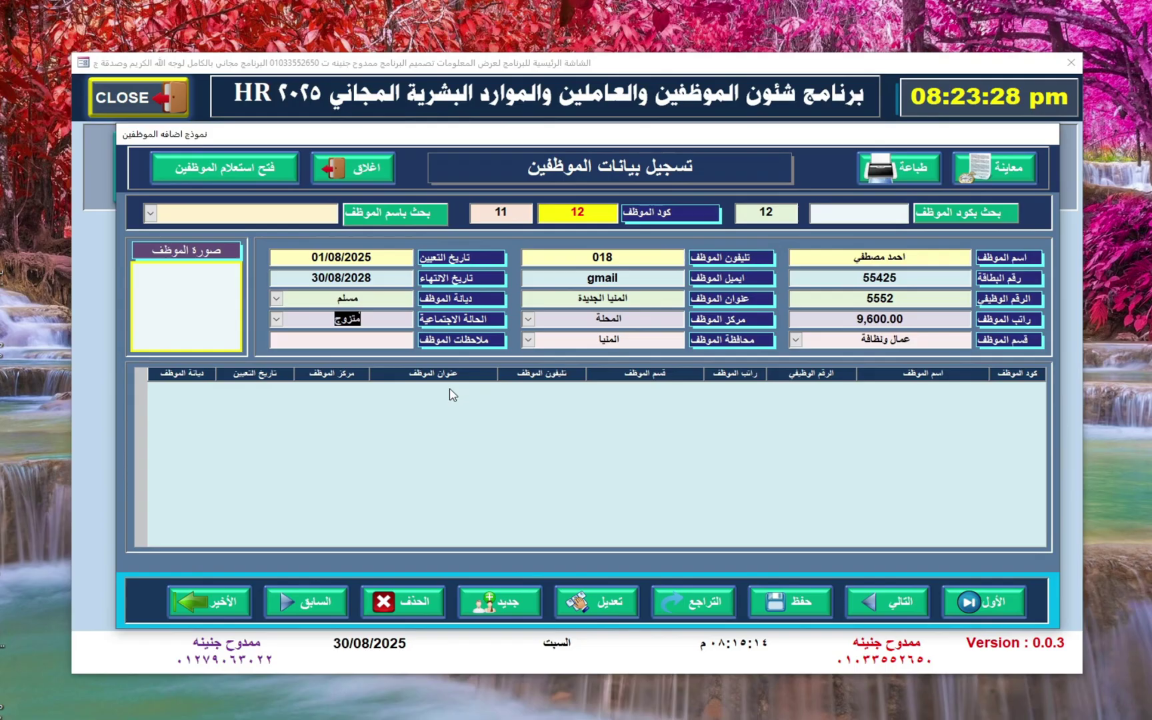
{"action": "left_click", "coordinate": [386, 344]}
{"action": "type", "text": "عم"}
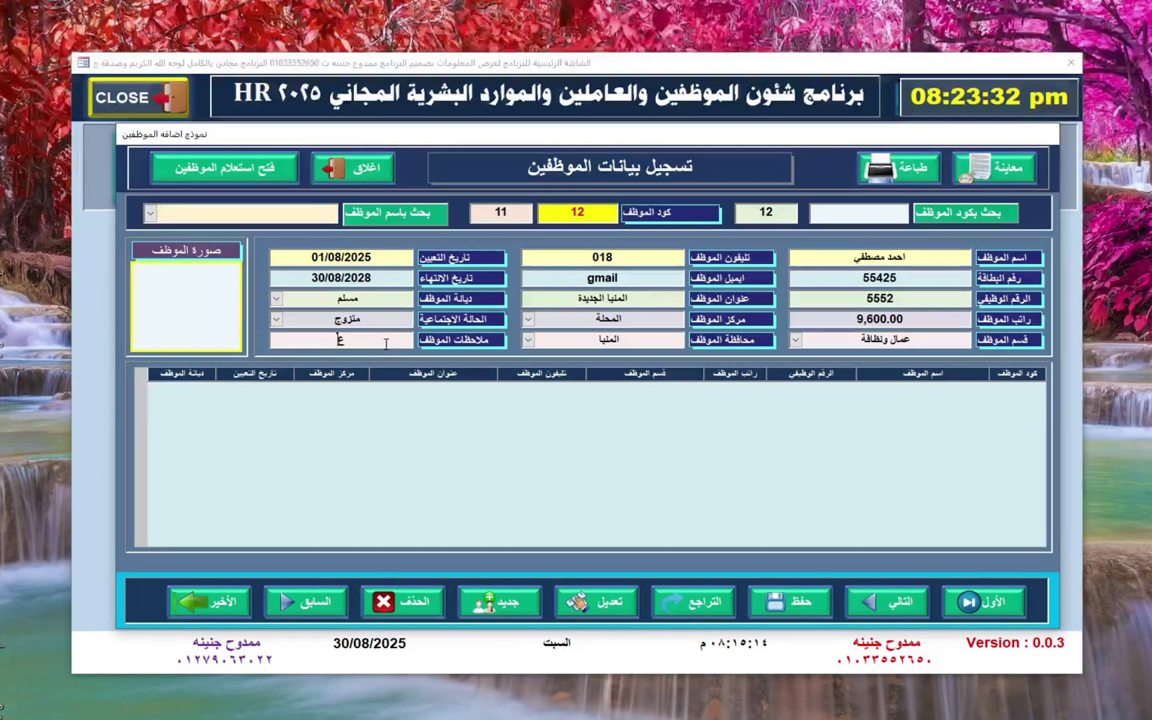
{"action": "type", "text": "ال"}
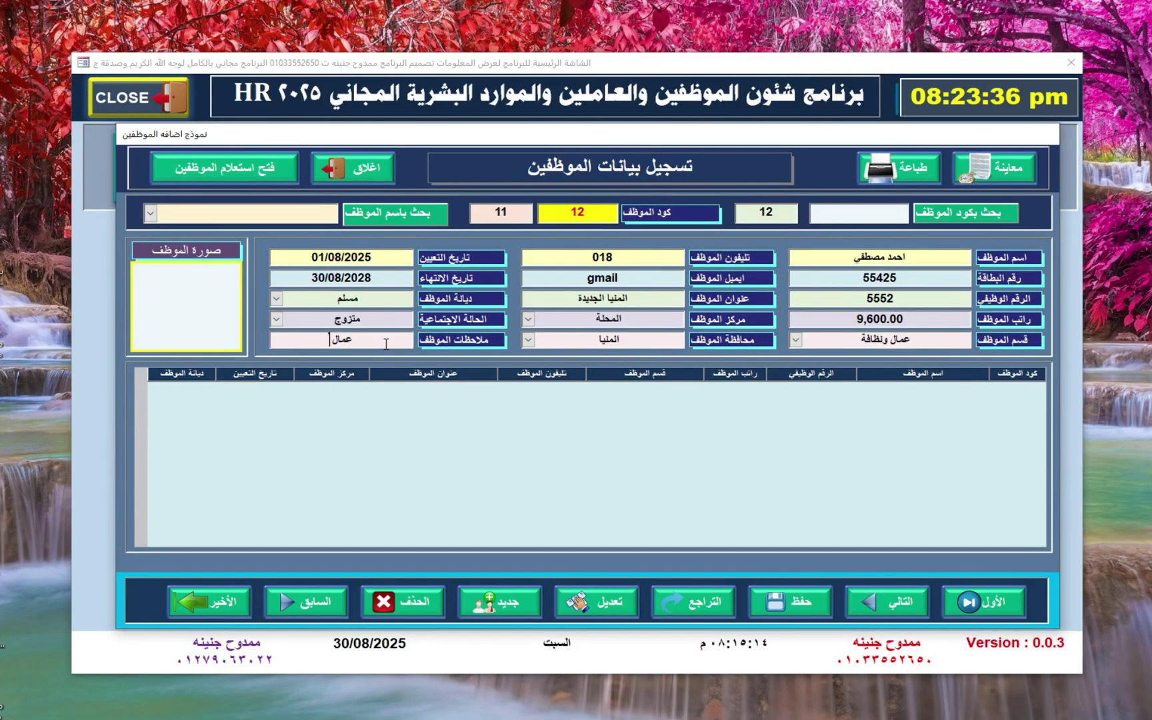
{"action": "type", "text": " صيانة"}
Attach 10219-man-teacher-light-skin-tone-icon (4).png as the employee photo and save the record
{"action": "left_click", "coordinate": [225, 308]}
{"action": "left_click", "coordinate": [288, 248]}
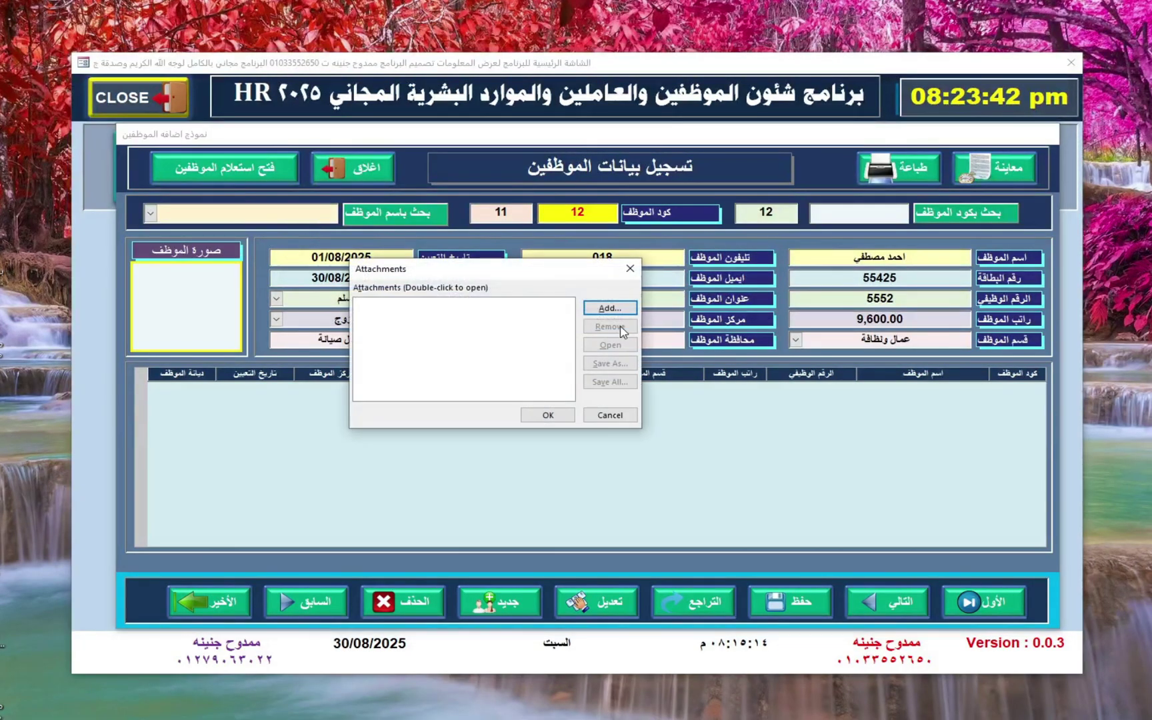
{"action": "left_click", "coordinate": [620, 309]}
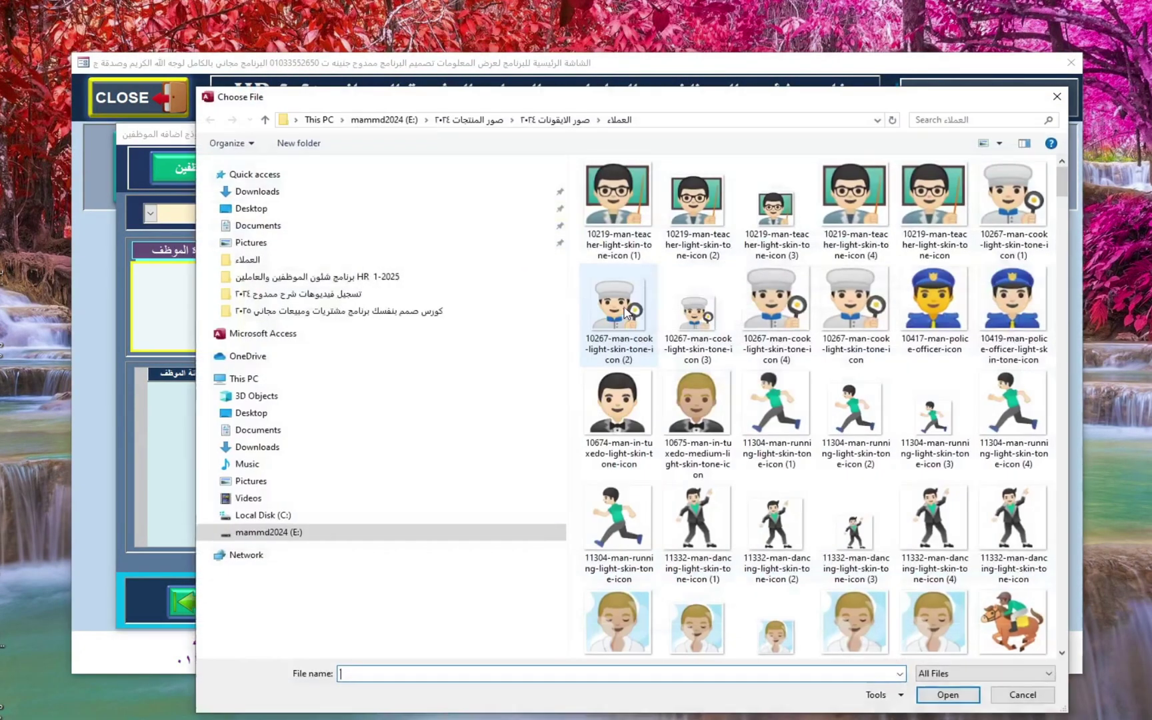
{"action": "left_click", "coordinate": [870, 212]}
{"action": "left_click", "coordinate": [937, 690]}
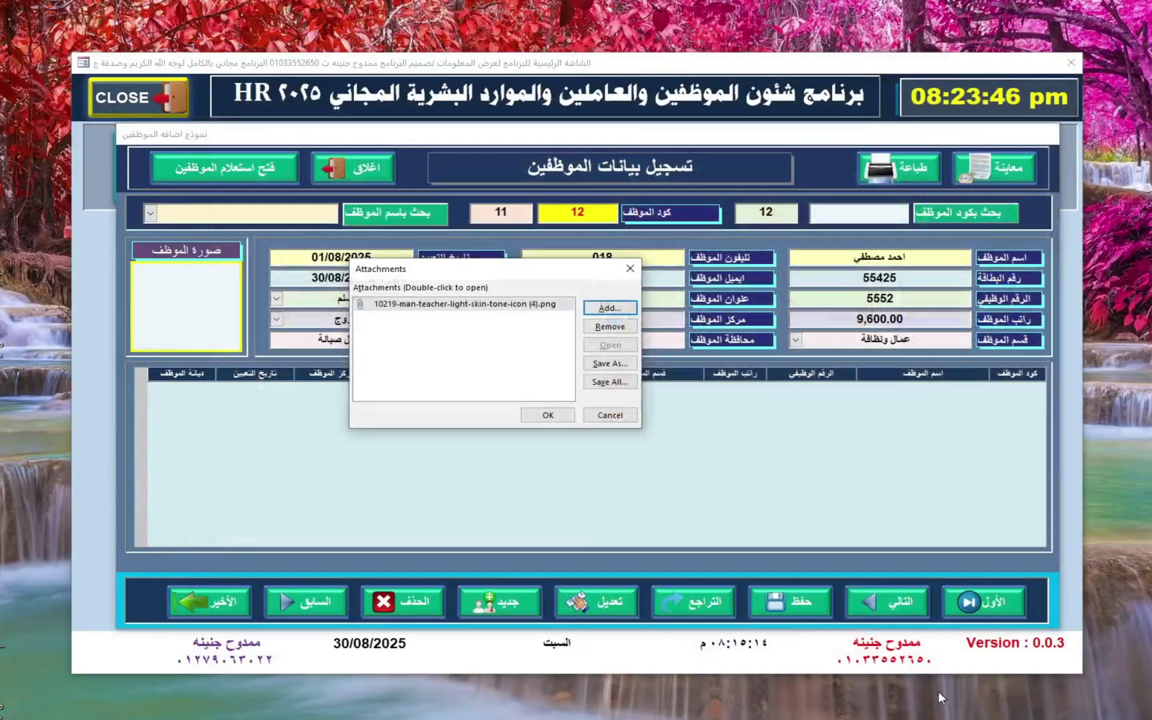
{"action": "left_click", "coordinate": [548, 414]}
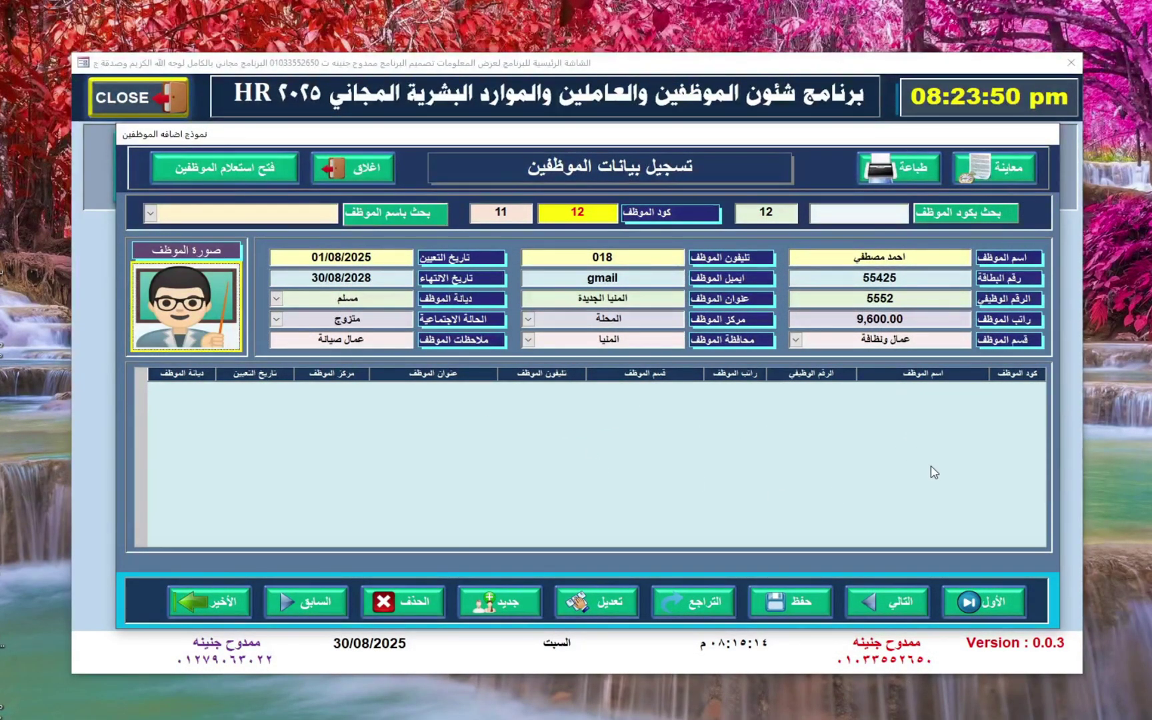
{"action": "left_click", "coordinate": [791, 598]}
Confirm saving employee 12, try printing (cancel, dismiss error), then preview and close EmployeePrint
{"action": "left_click", "coordinate": [484, 400]}
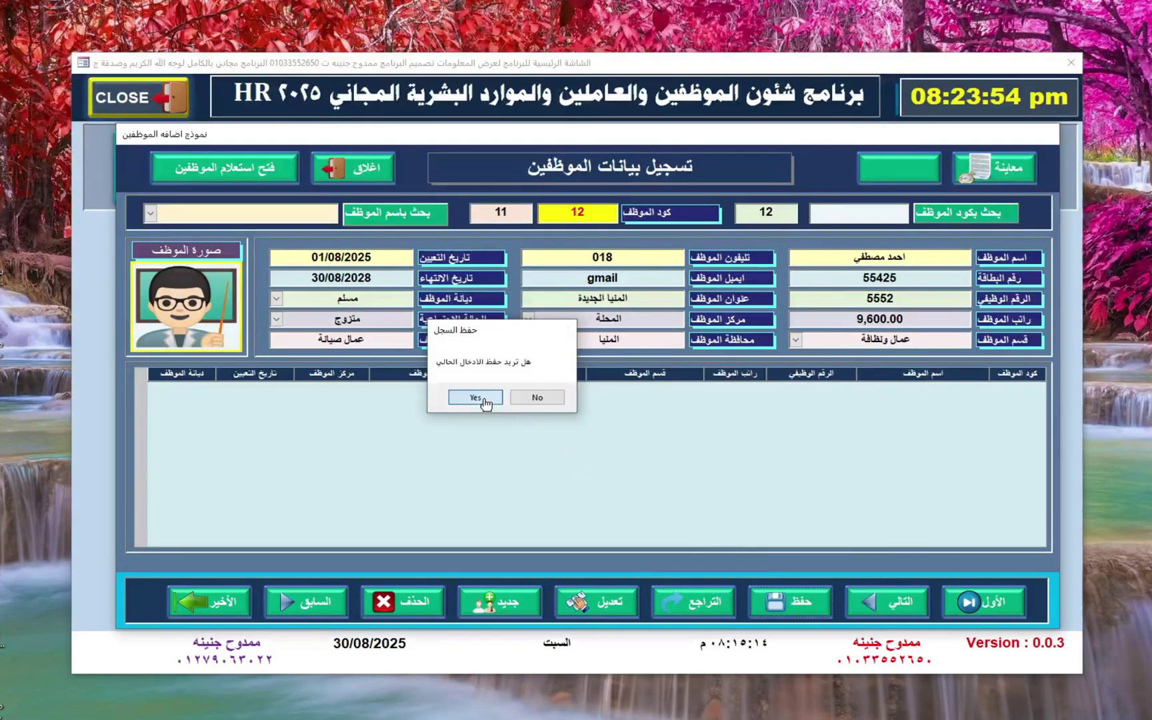
{"action": "scroll", "coordinate": [955, 409], "scroll_direction": "down", "scroll_amount": 2}
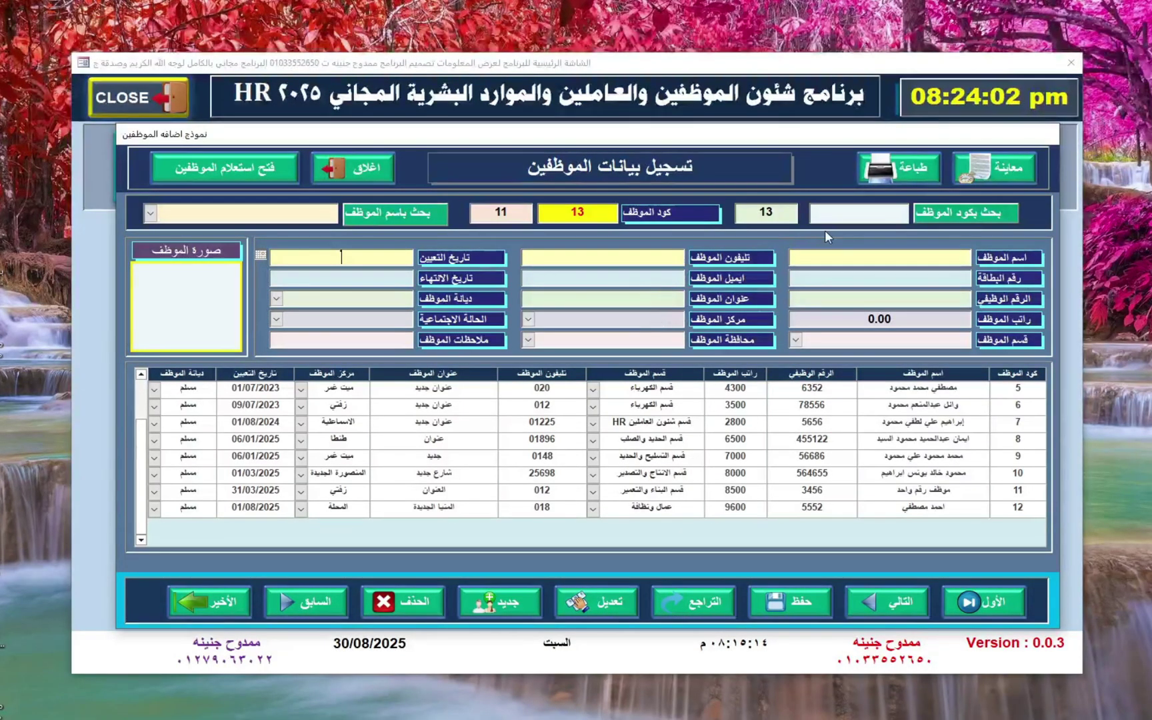
{"action": "left_click", "coordinate": [907, 172]}
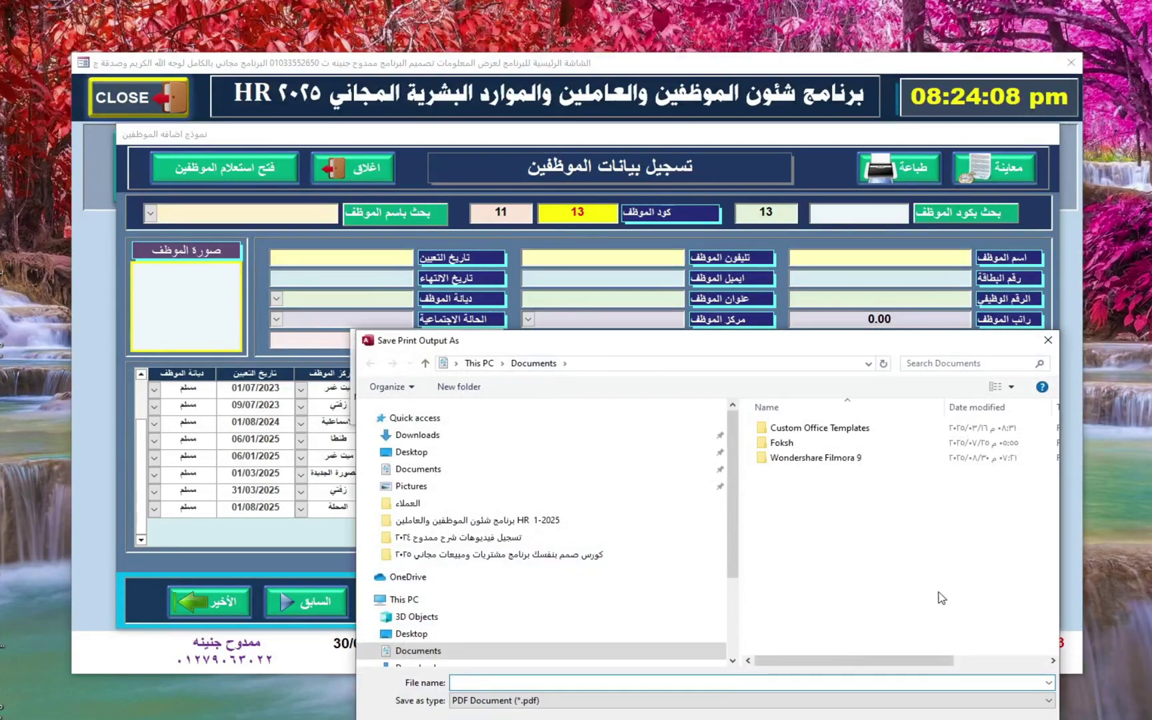
{"action": "key", "text": "Escape"}
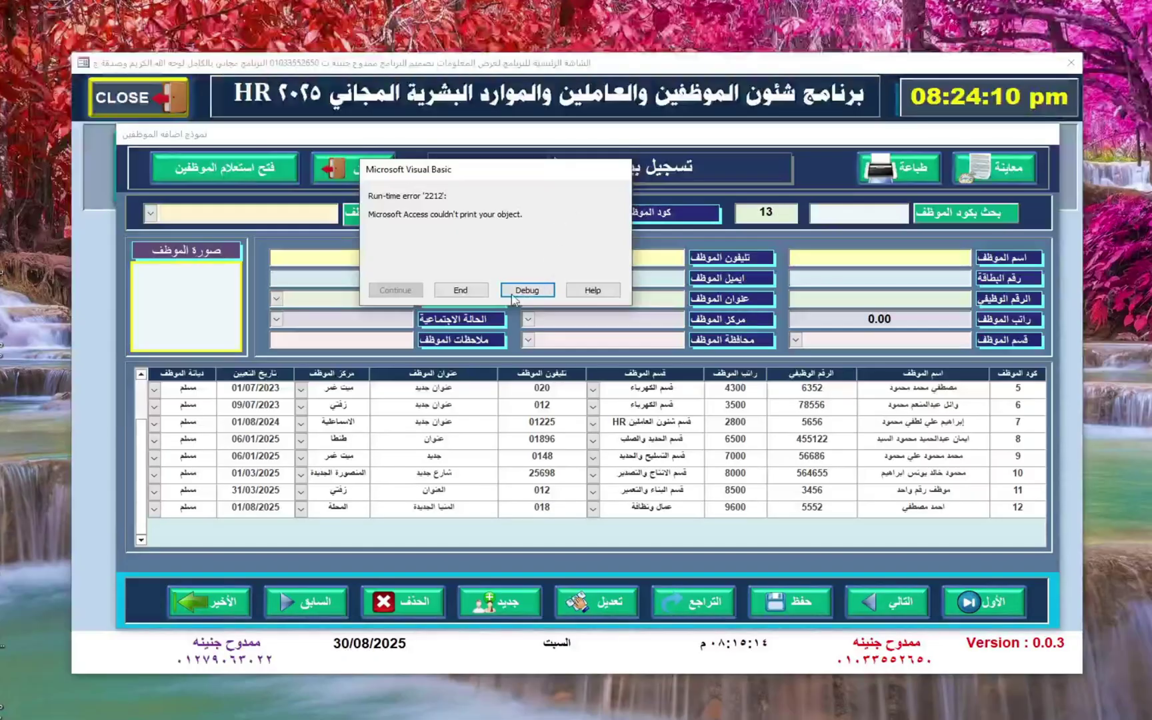
{"action": "left_click", "coordinate": [461, 292]}
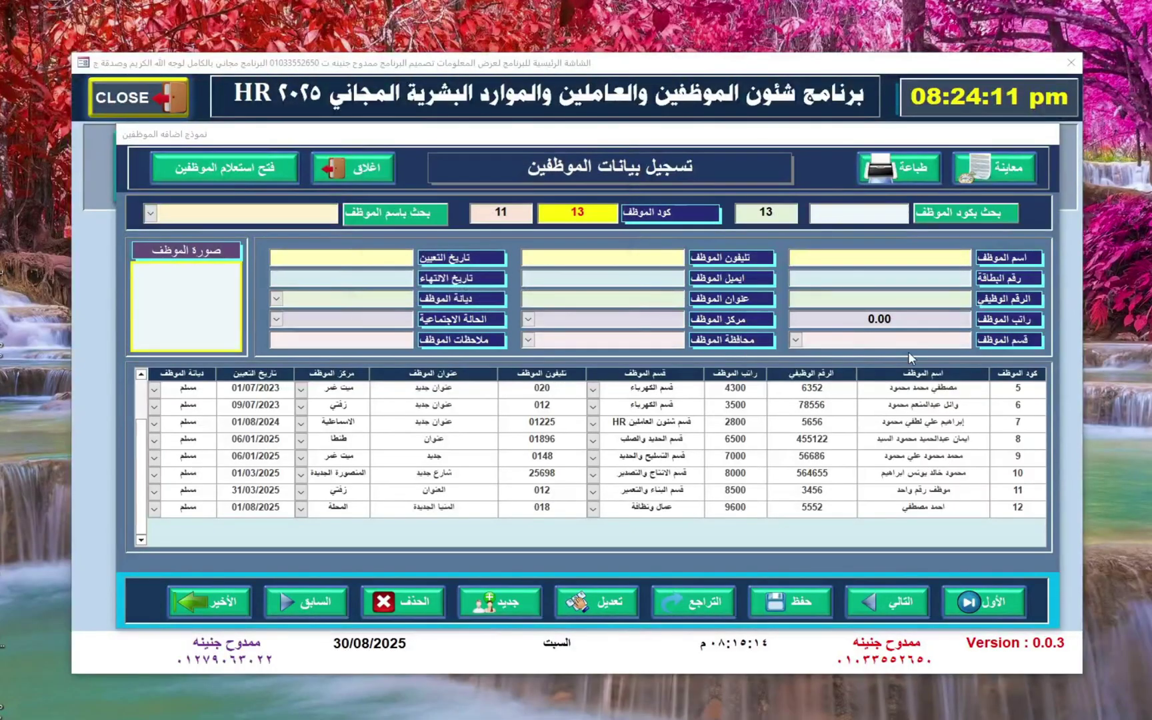
{"action": "left_click", "coordinate": [998, 176]}
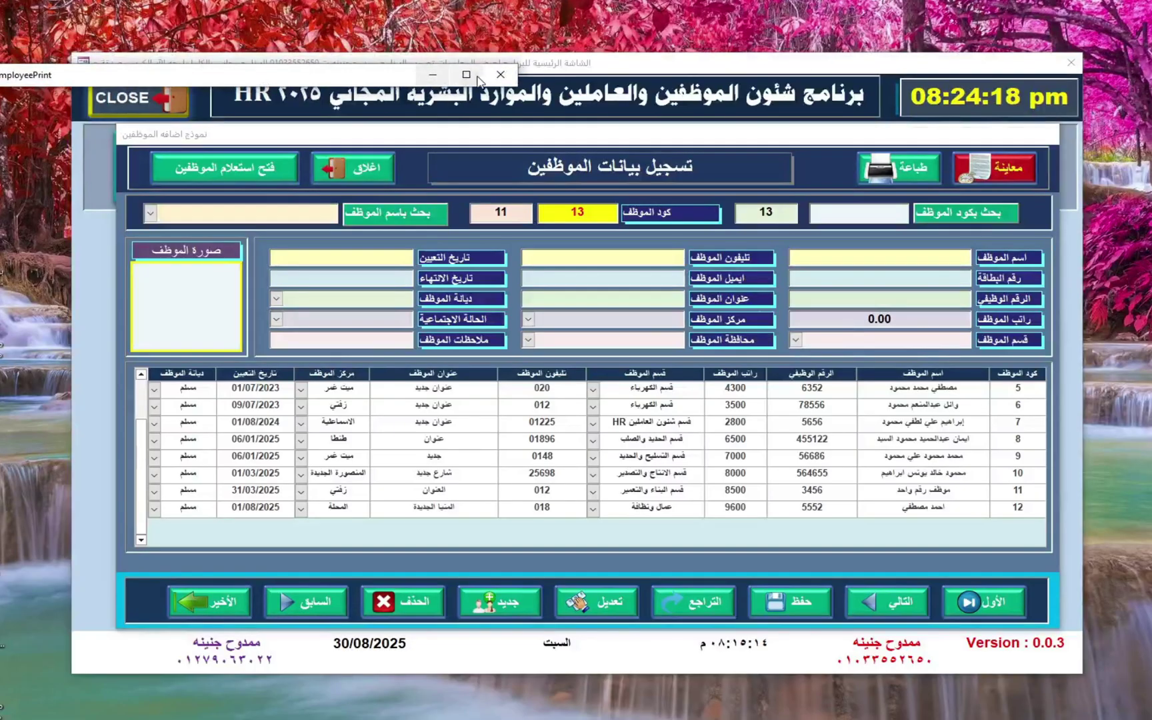
{"action": "left_click", "coordinate": [500, 74]}
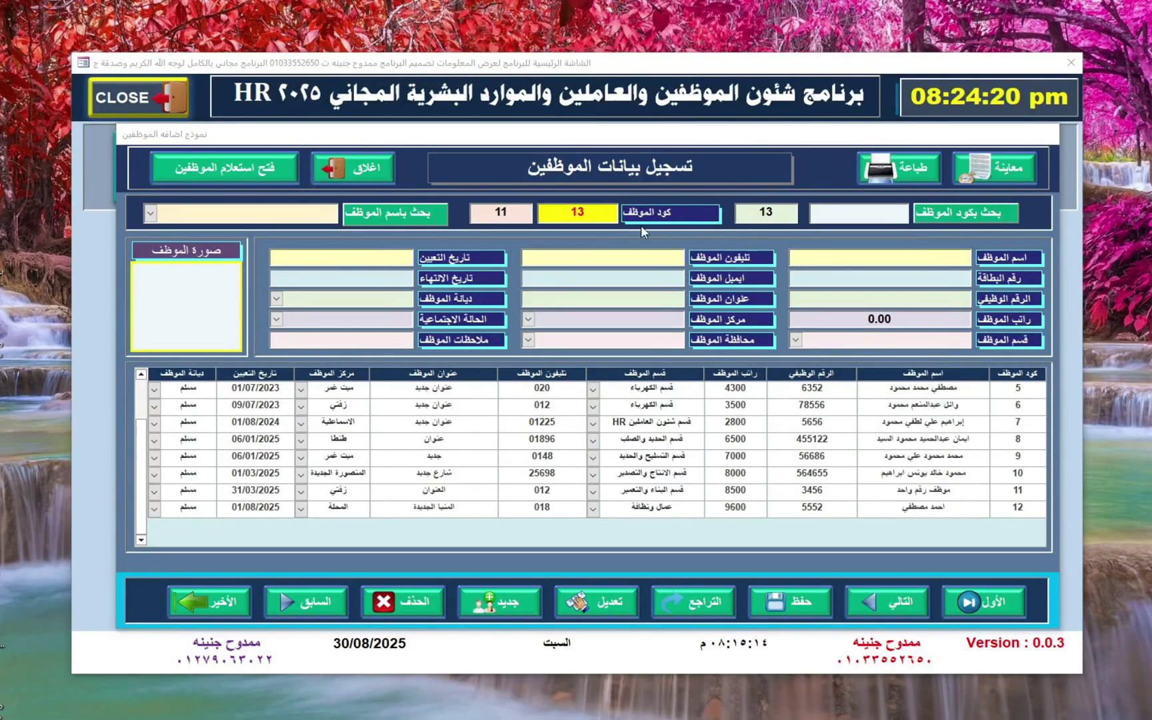
Open the employee search window and try filtering by employee code and name
{"action": "left_click", "coordinate": [240, 172]}
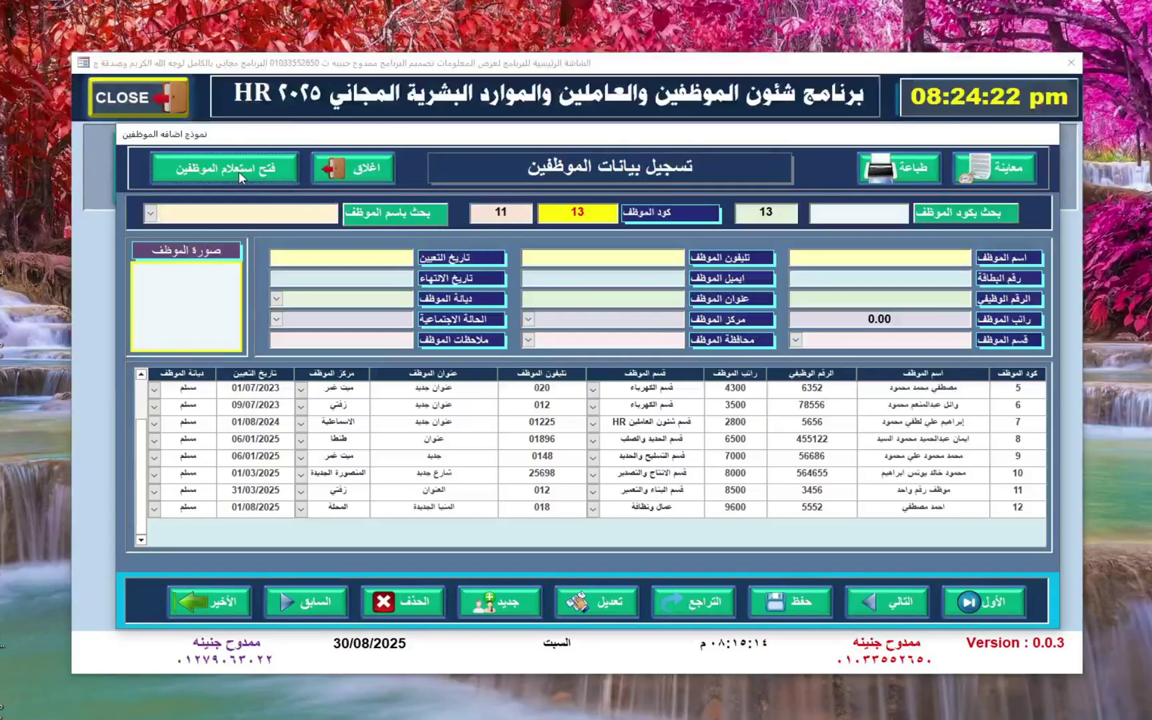
{"action": "left_click_drag", "start_coordinate": [829, 83], "coordinate": [900, 98]}
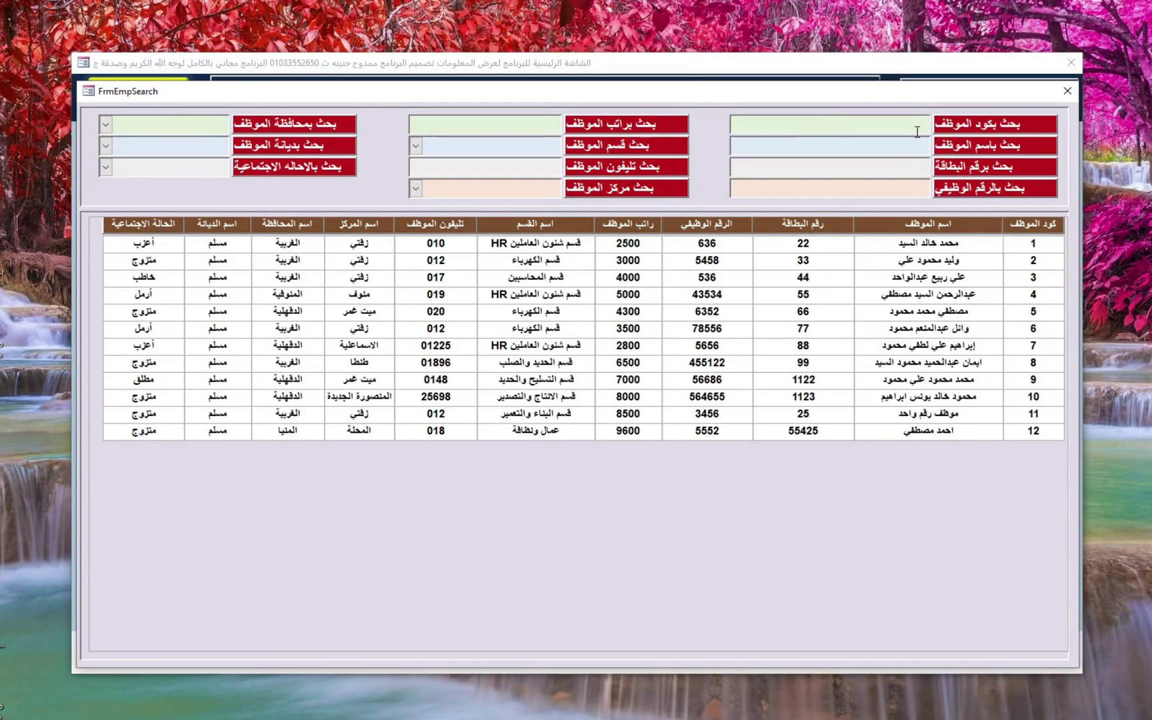
{"action": "type", "text": "1"}
{"action": "key", "text": "BackSpace"}
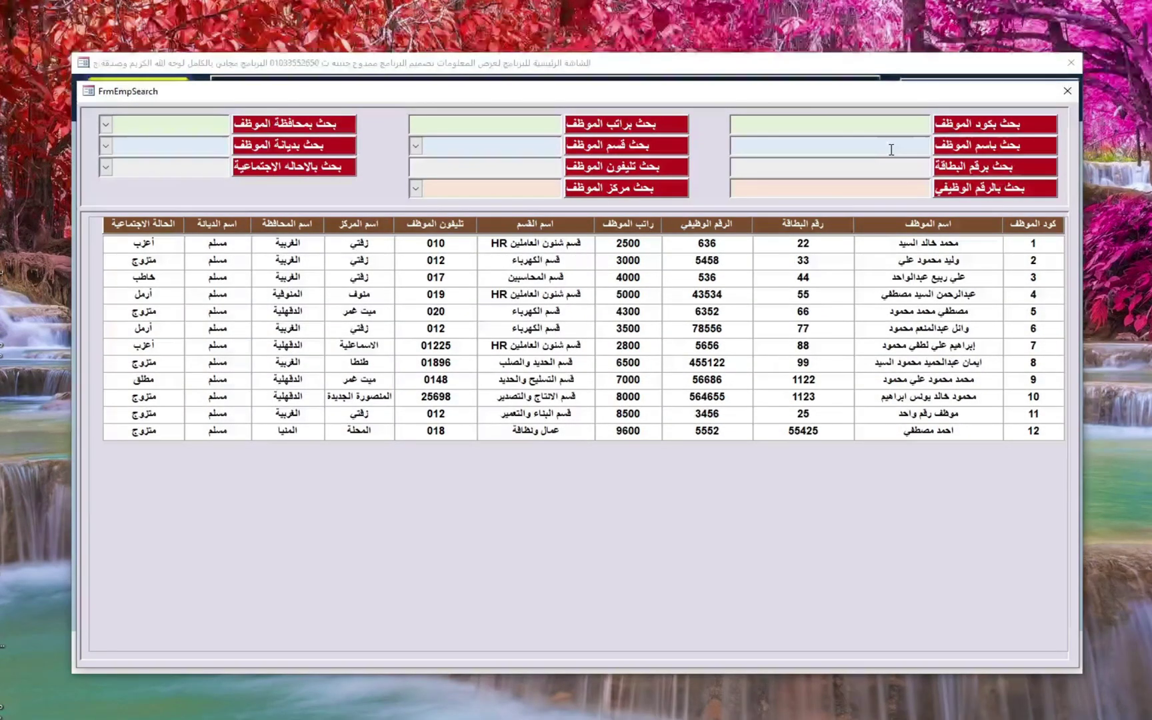
{"action": "type", "text": "م"}
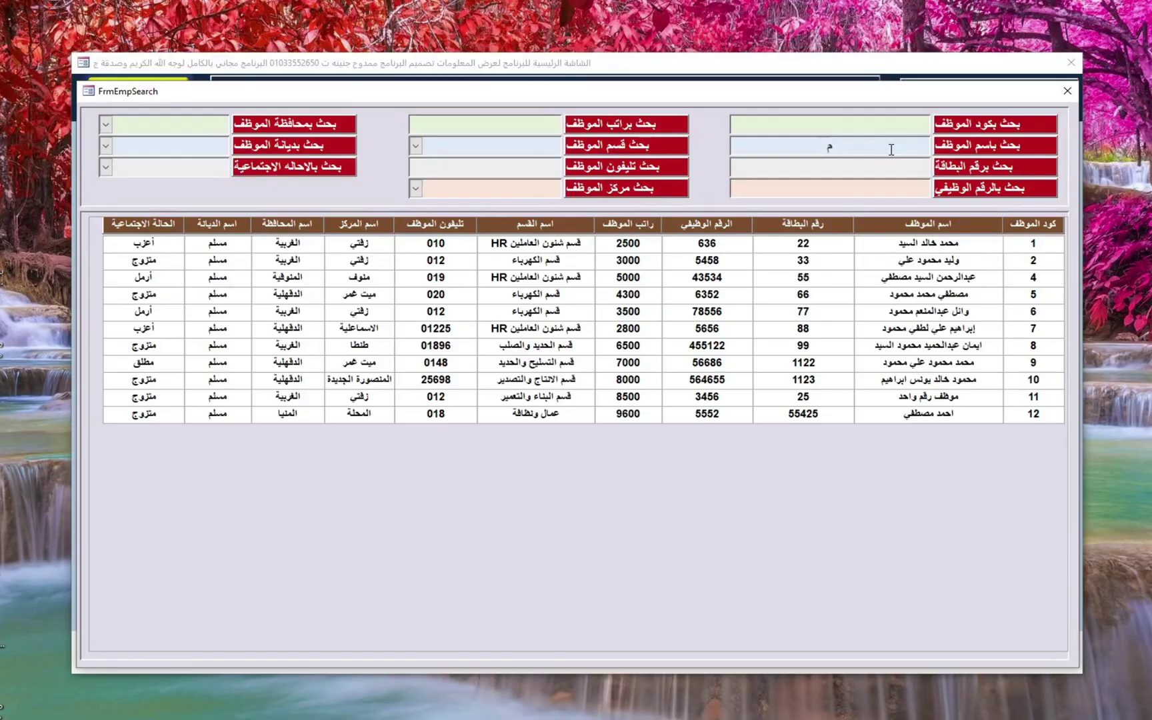
{"action": "type", "text": "ص"}
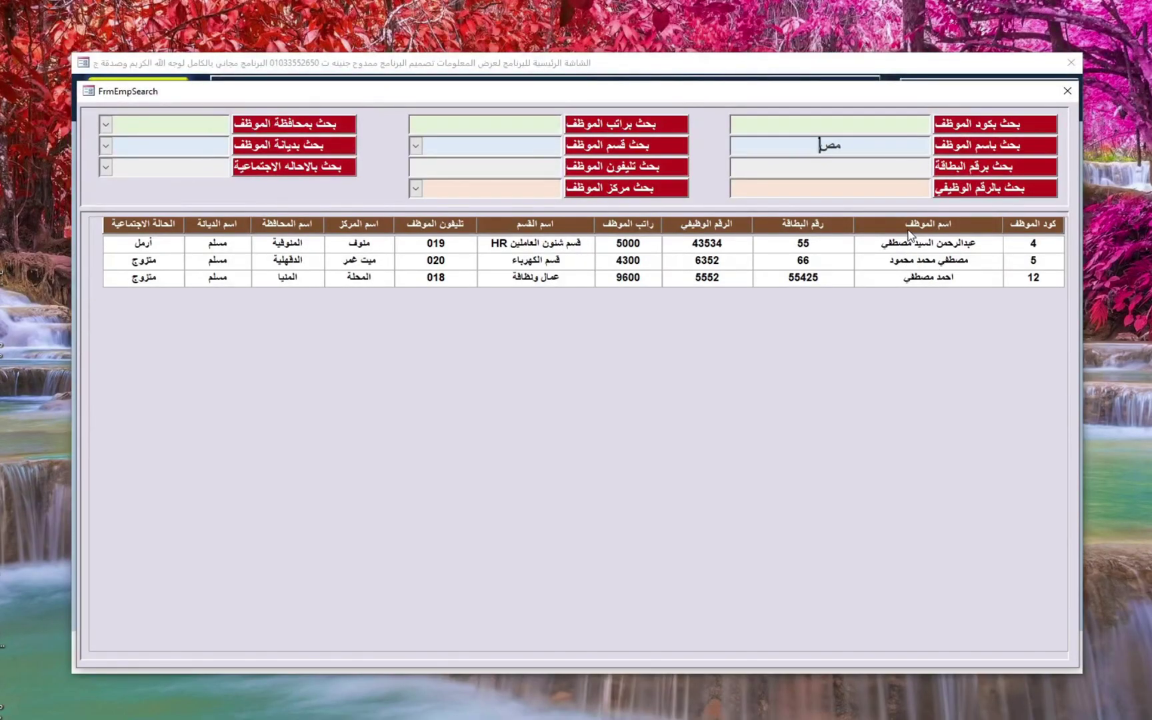
{"action": "type", "text": "ط"}
{"action": "key", "text": "BackSpace"}
{"action": "key", "text": "BackSpace"}
{"action": "type", "text": "ح"}
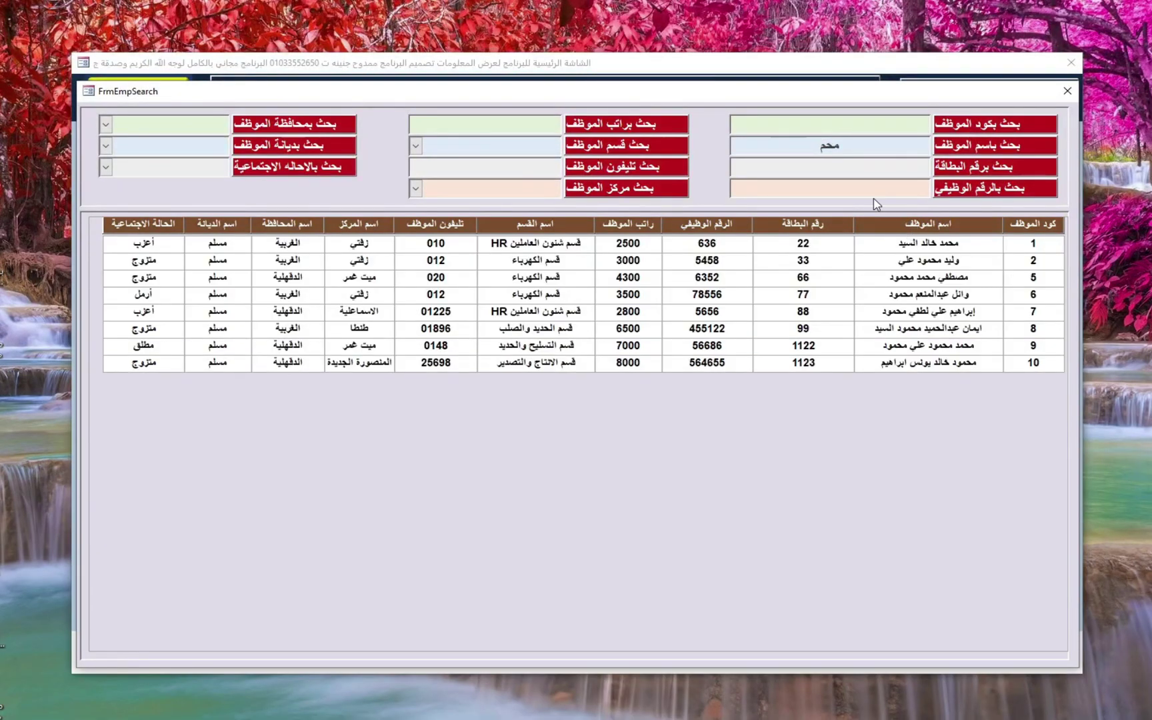
{"action": "type", "text": "م"}
{"action": "type", "text": "و"}
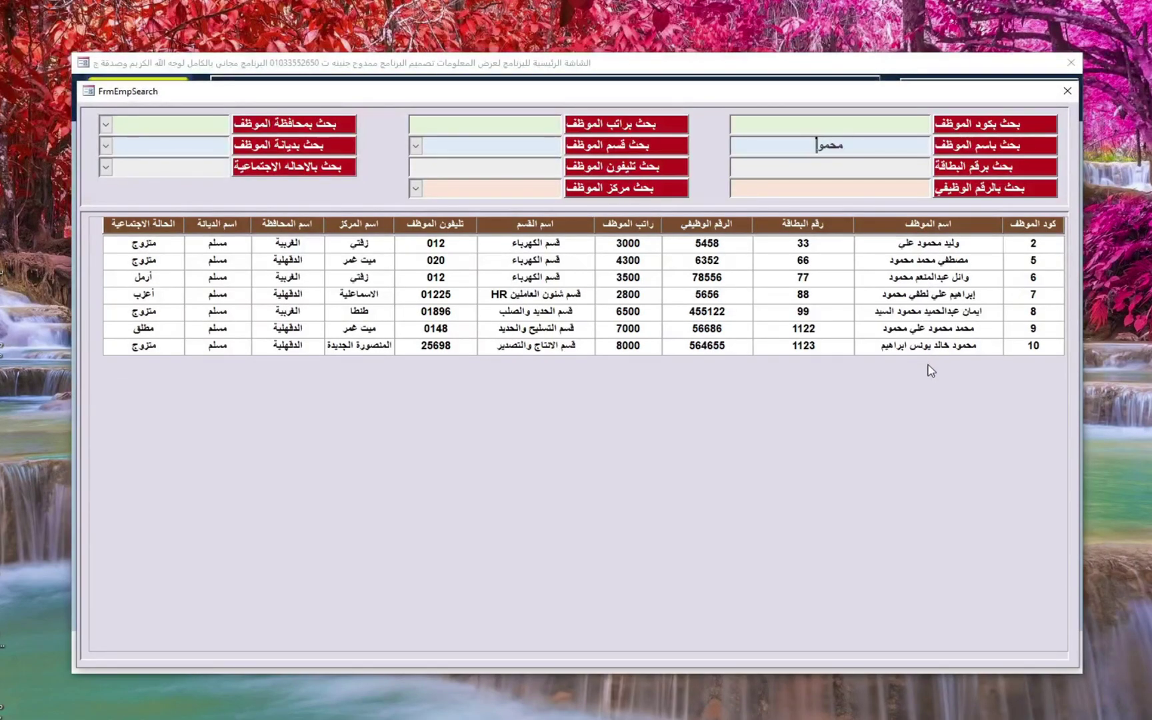
{"action": "key", "text": "BackSpace"}
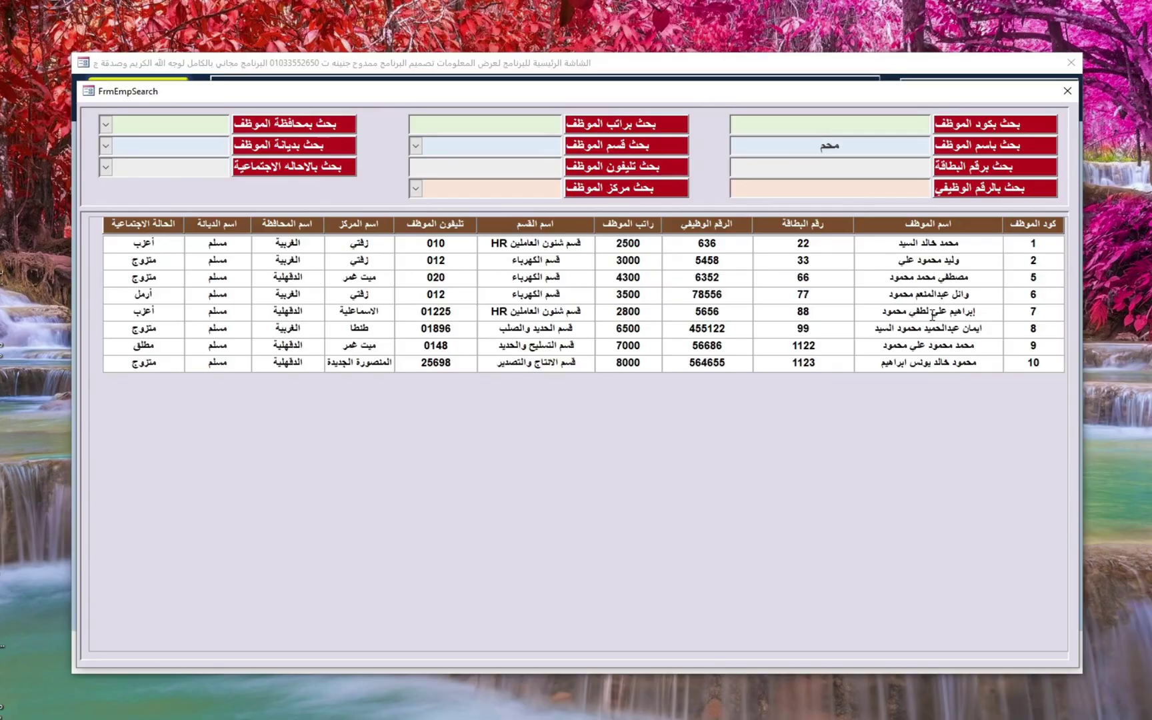
{"action": "type", "text": "د"}
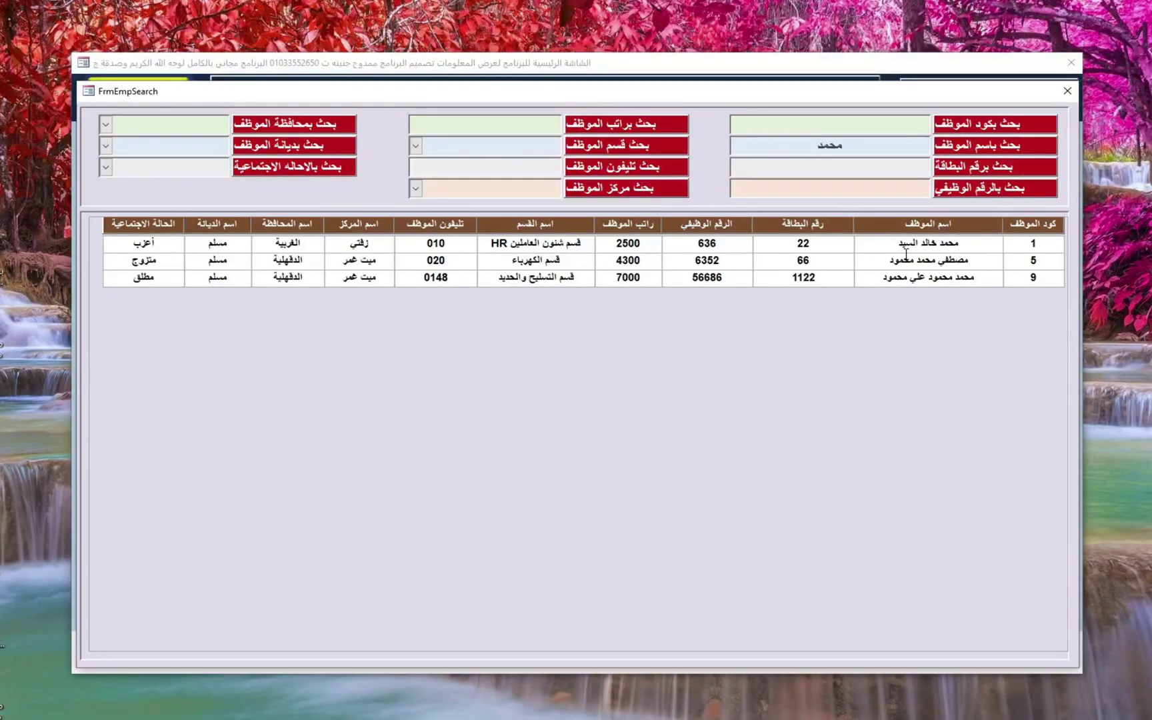
Filter by card number, then by a job number copied from the results grid
{"action": "left_click", "coordinate": [890, 164]}
{"action": "type", "text": "52"}
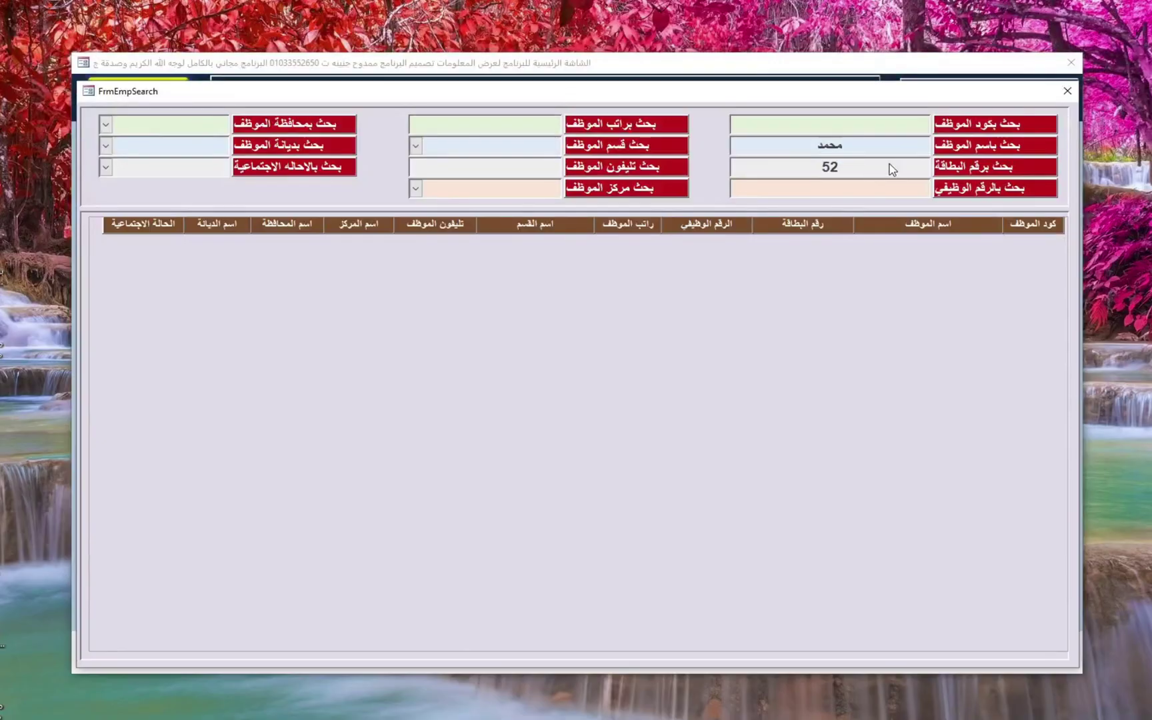
{"action": "key", "text": "BackSpace"}
{"action": "key", "text": "BackSpace"}
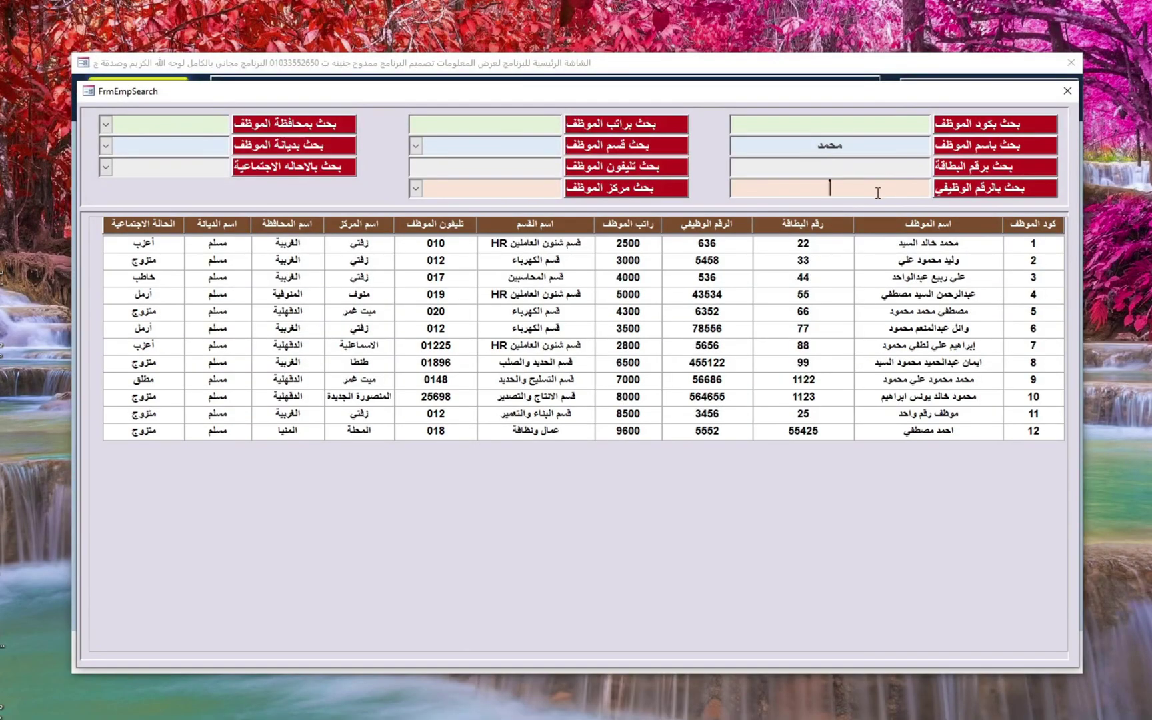
{"action": "type", "text": "55"}
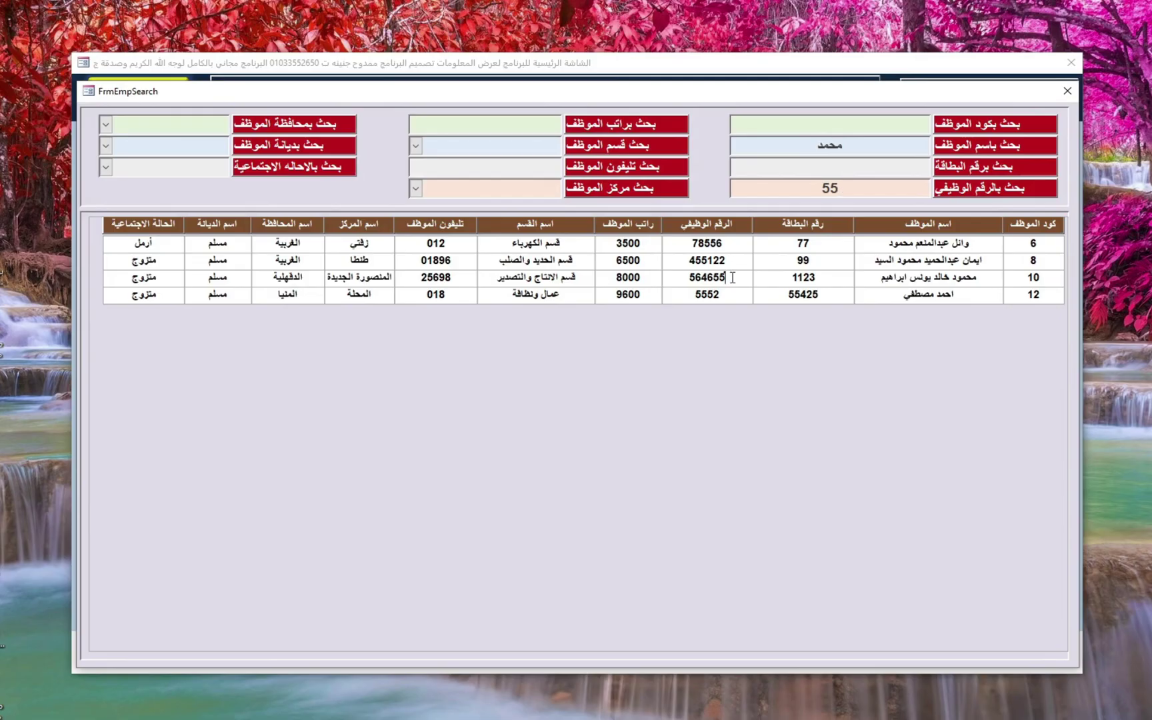
{"action": "left_click_drag", "start_coordinate": [731, 276], "coordinate": [666, 279]}
{"action": "key", "text": "ctrl+c"}
{"action": "left_click_drag", "start_coordinate": [874, 192], "coordinate": [788, 179]}
{"action": "key", "text": "ctrl+v"}
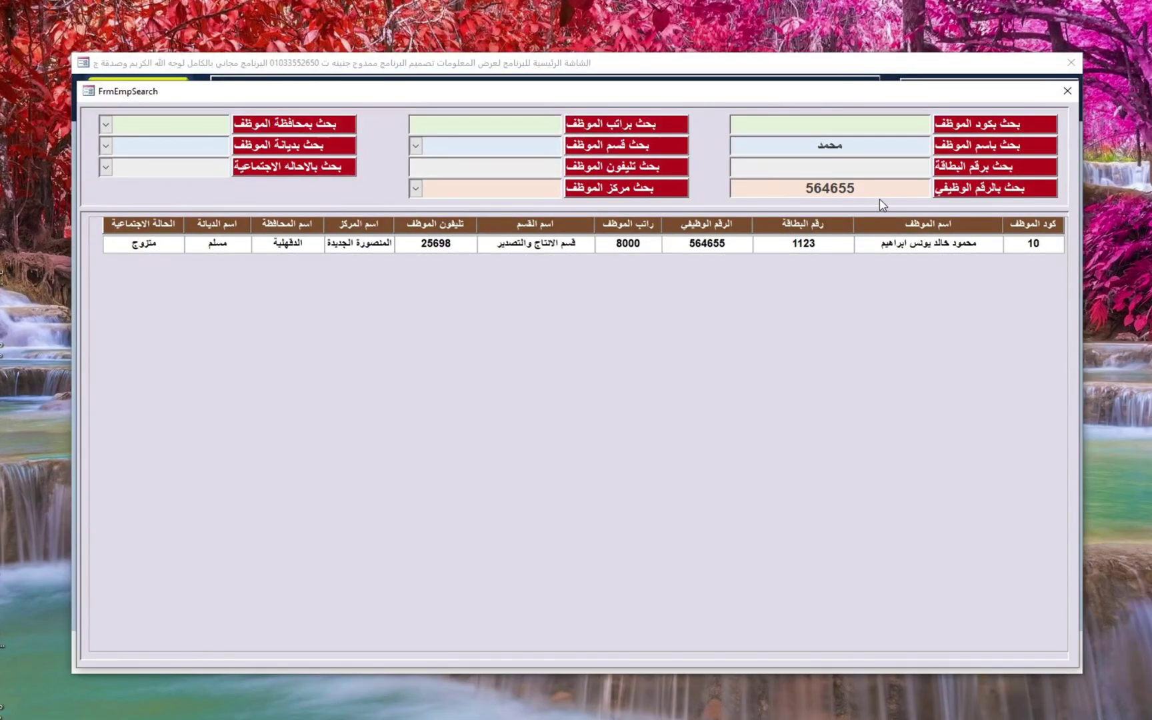
Try salary searches (500, 4500, 300), then clear the salary filter to list all 12
{"action": "left_click", "coordinate": [443, 126]}
{"action": "type", "text": "6"}
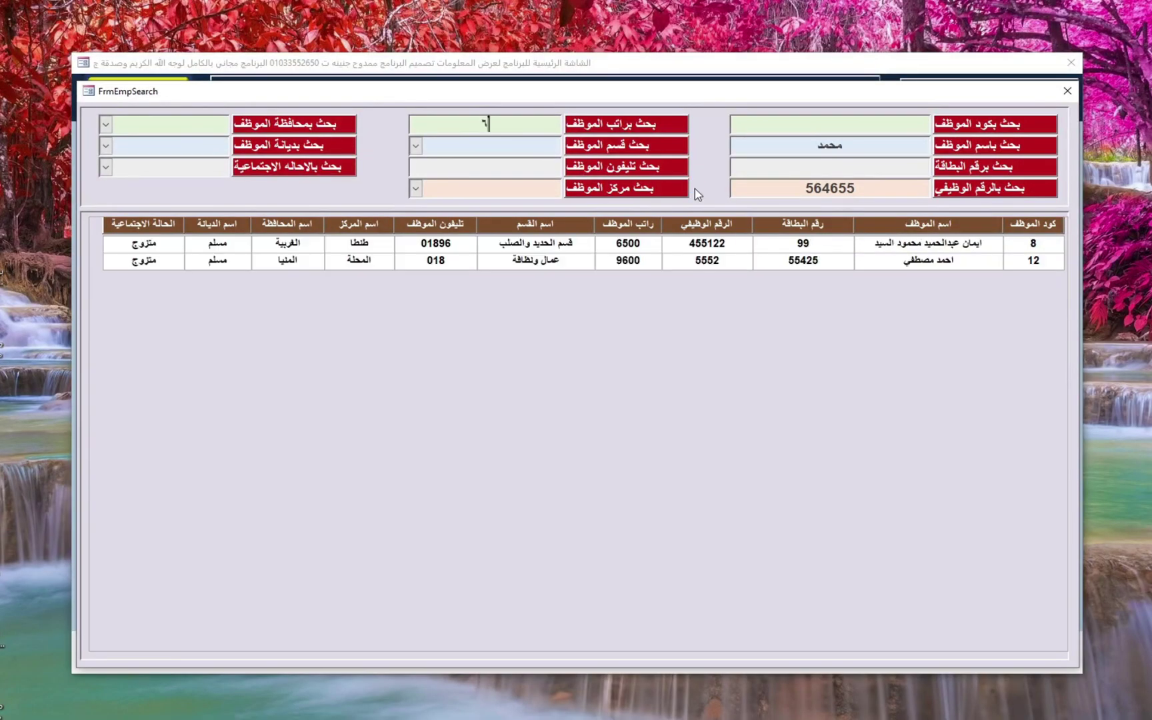
{"action": "type", "text": "8"}
{"action": "key", "text": "BackSpace"}
{"action": "type", "text": "500"}
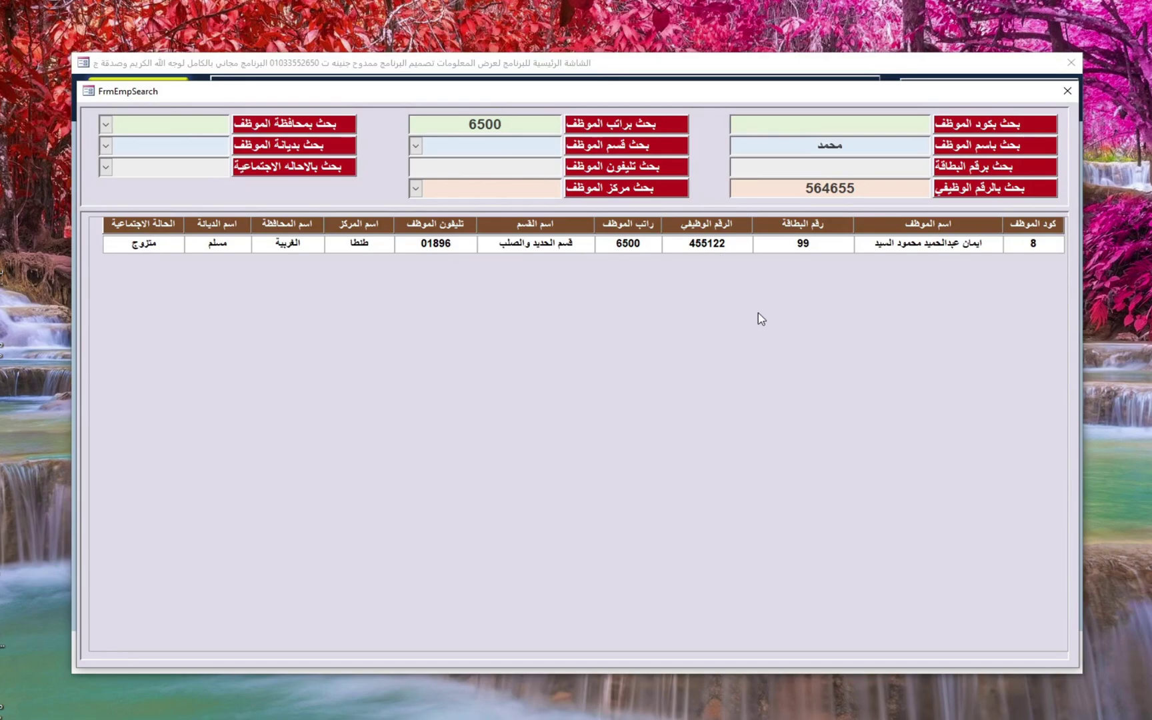
{"action": "key", "text": "BackSpace"}
{"action": "key", "text": "BackSpace"}
{"action": "key", "text": "BackSpace"}
{"action": "key", "text": "BackSpace"}
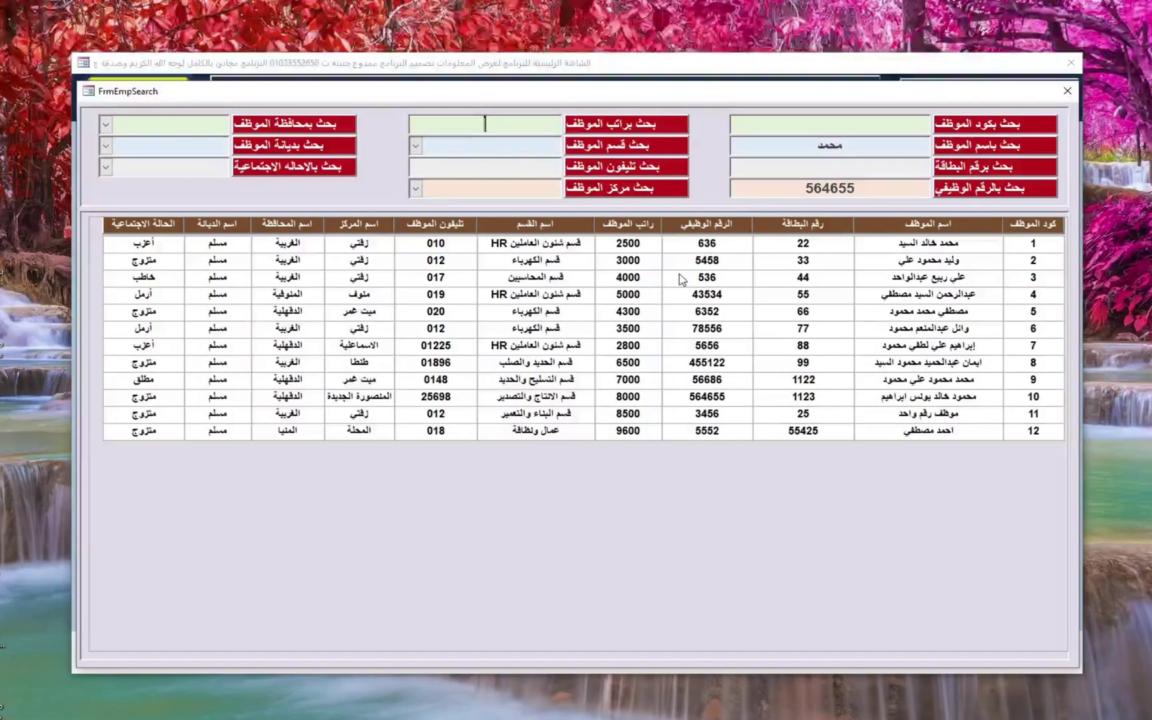
{"action": "type", "text": "4500"}
{"action": "key", "text": "BackSpace"}
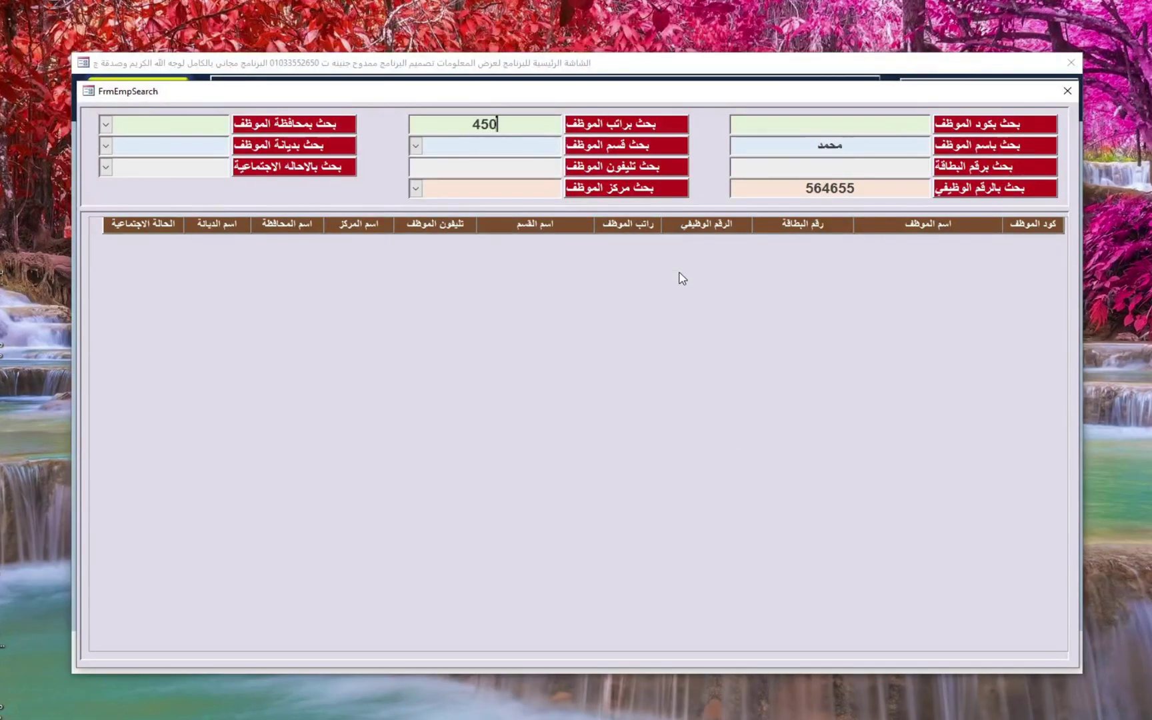
{"action": "key", "text": "BackSpace"}
{"action": "key", "text": "BackSpace"}
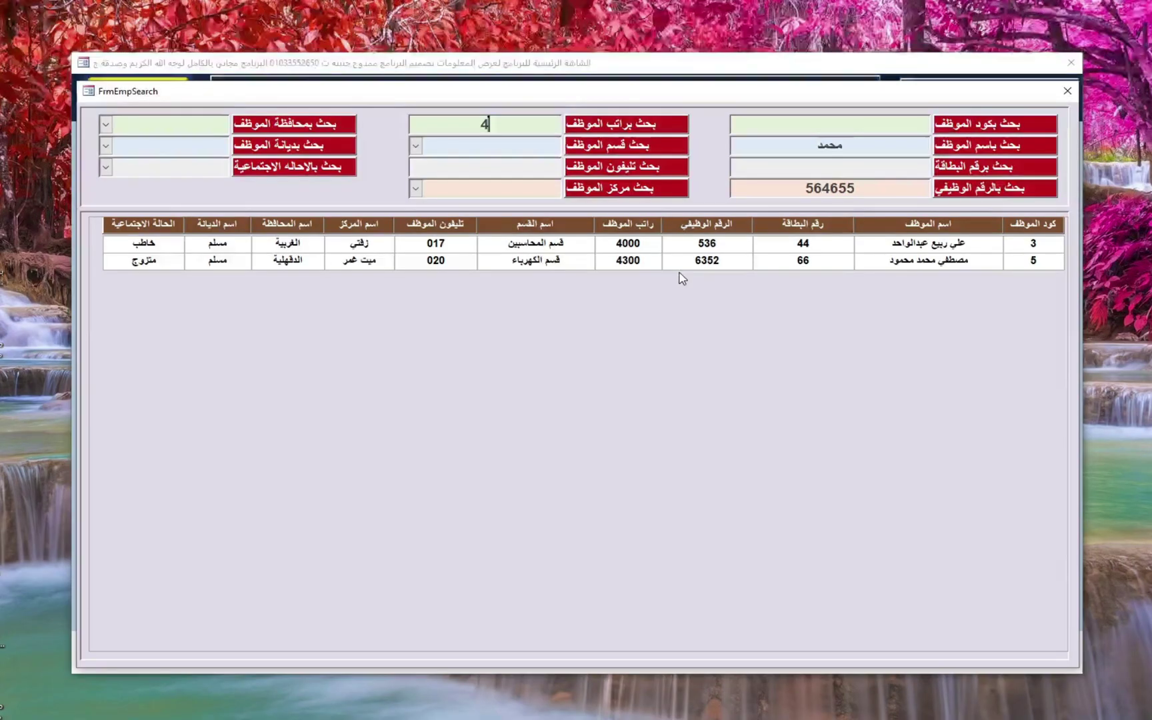
{"action": "type", "text": "300"}
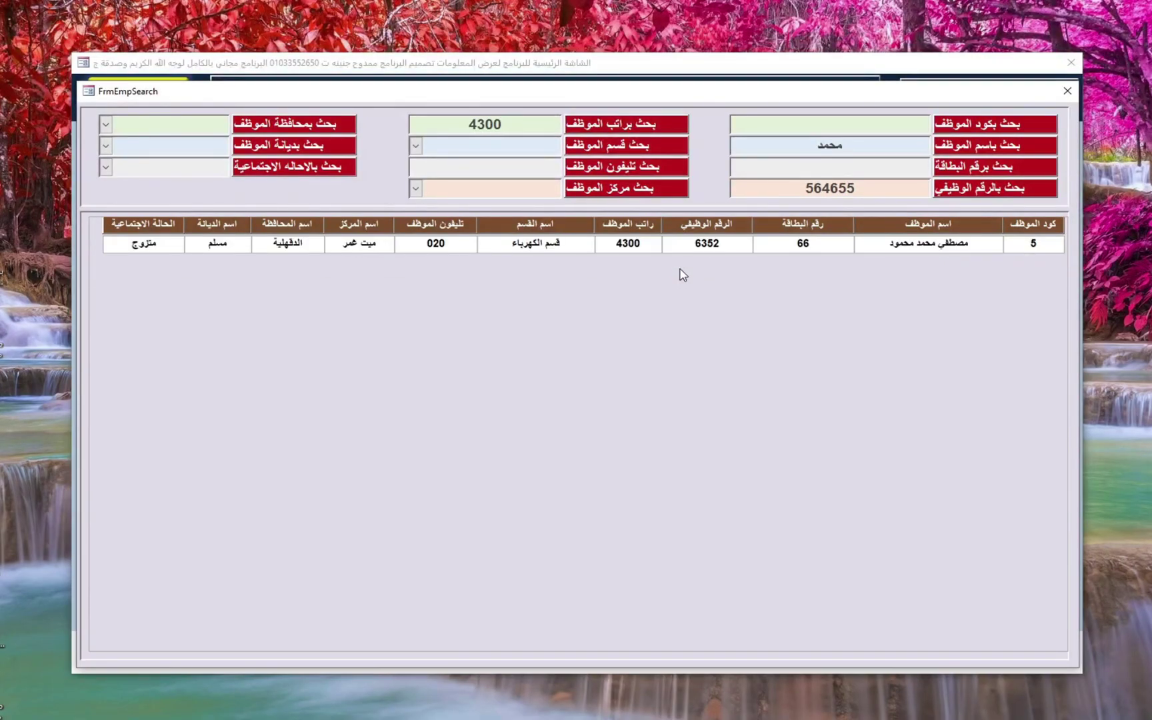
{"action": "key", "text": "BackSpace"}
{"action": "key", "text": "BackSpace"}
{"action": "key", "text": "BackSpace"}
{"action": "key", "text": "BackSpace"}
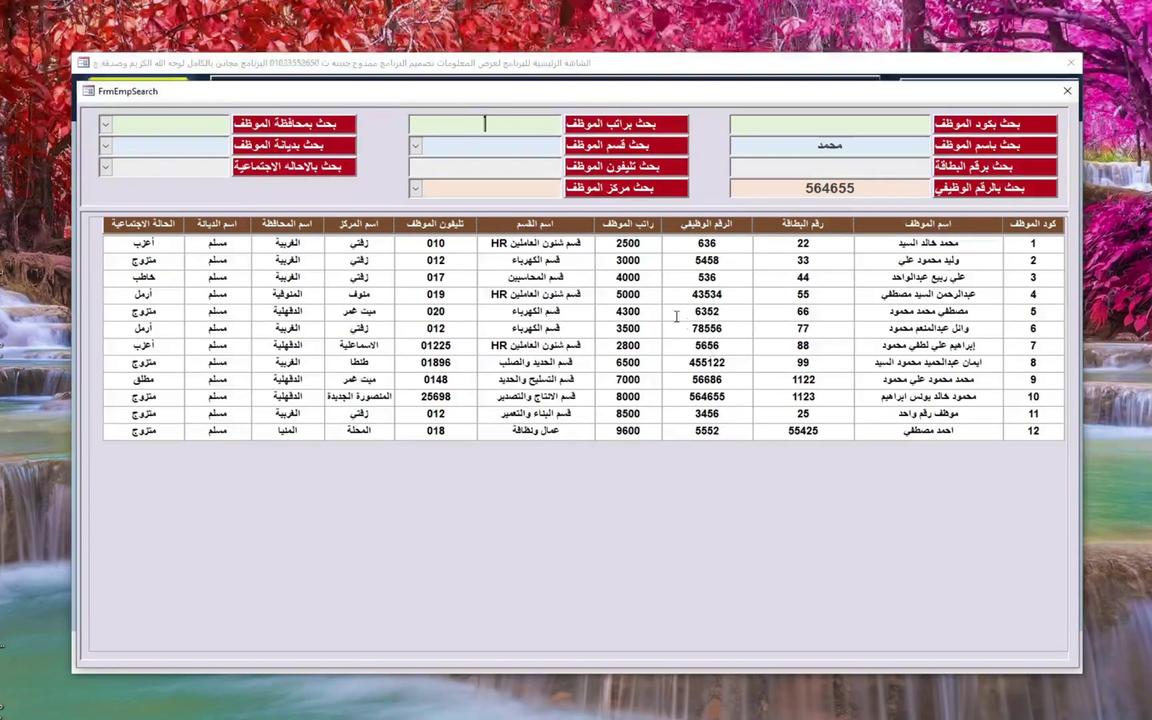
Filter by department: عمال ونظافة, قسم الانتاج والتصدير, قسم التسليح والحديد, then HR
{"action": "left_click", "coordinate": [415, 146]}
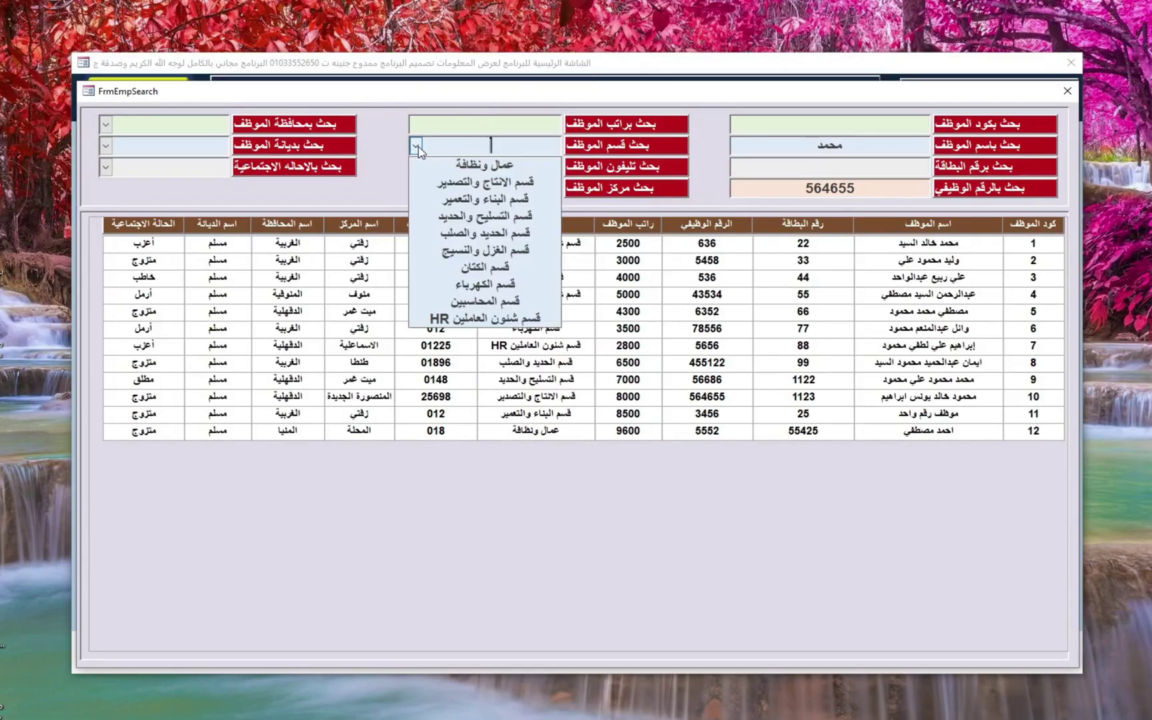
{"action": "left_click", "coordinate": [440, 164]}
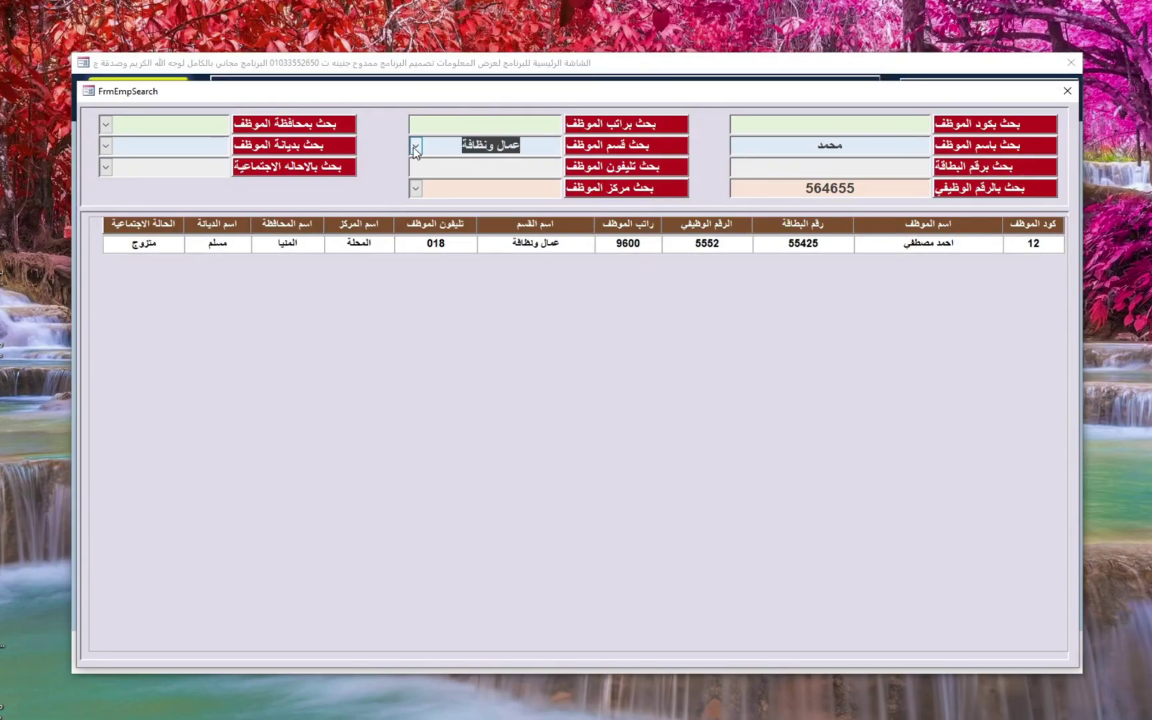
{"action": "left_click", "coordinate": [415, 145]}
{"action": "left_click", "coordinate": [460, 182]}
{"action": "left_click", "coordinate": [415, 145]}
{"action": "left_click", "coordinate": [469, 217]}
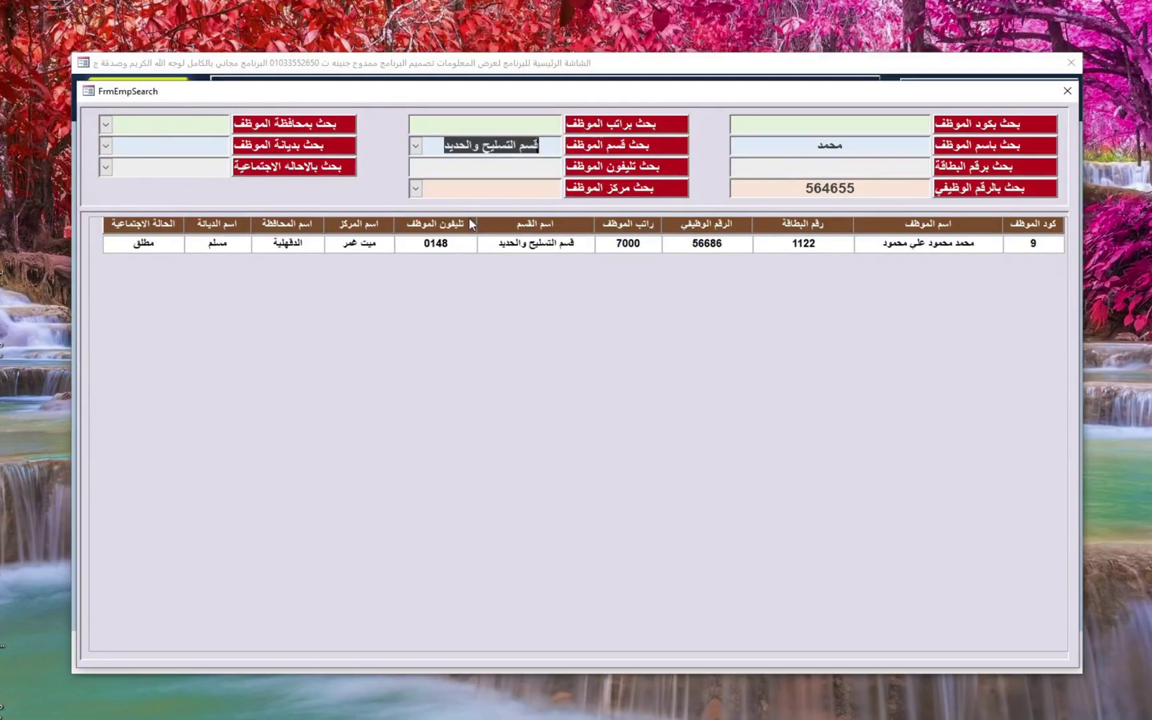
{"action": "left_click", "coordinate": [416, 145]}
{"action": "left_click", "coordinate": [462, 223]}
{"action": "left_click", "coordinate": [415, 146]}
{"action": "left_click", "coordinate": [503, 319]}
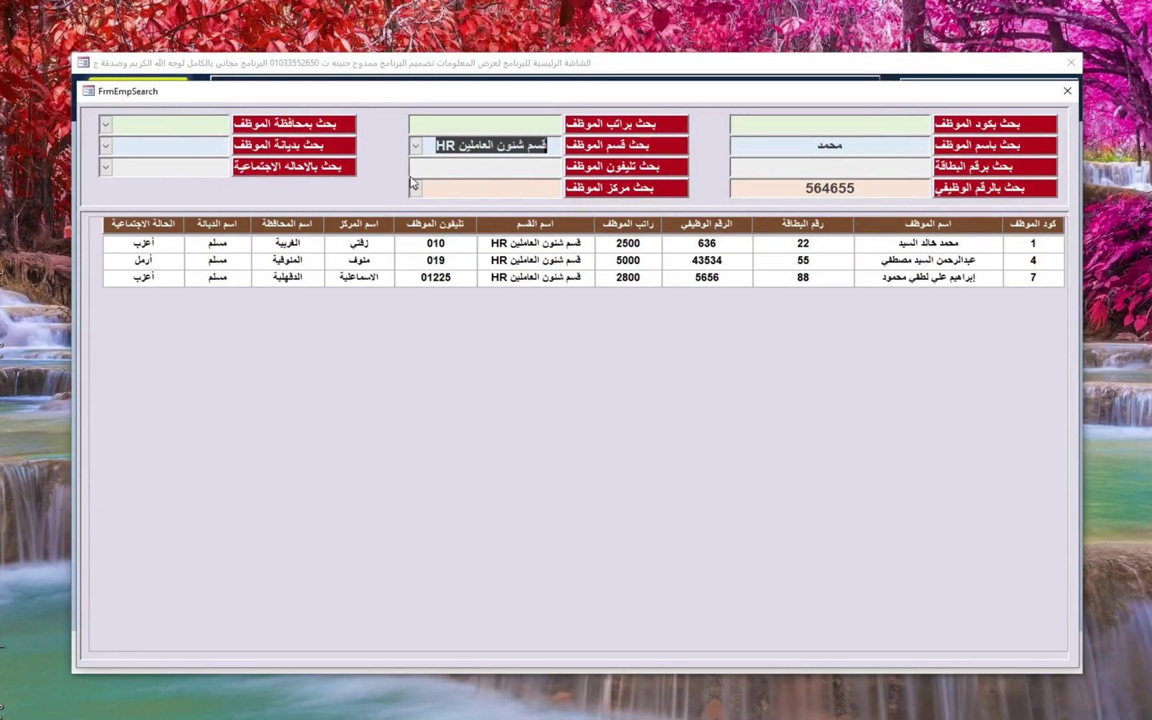
Search by phone number '018', then clear it to list everyone again
{"action": "left_click", "coordinate": [485, 168]}
{"action": "type", "text": "01"}
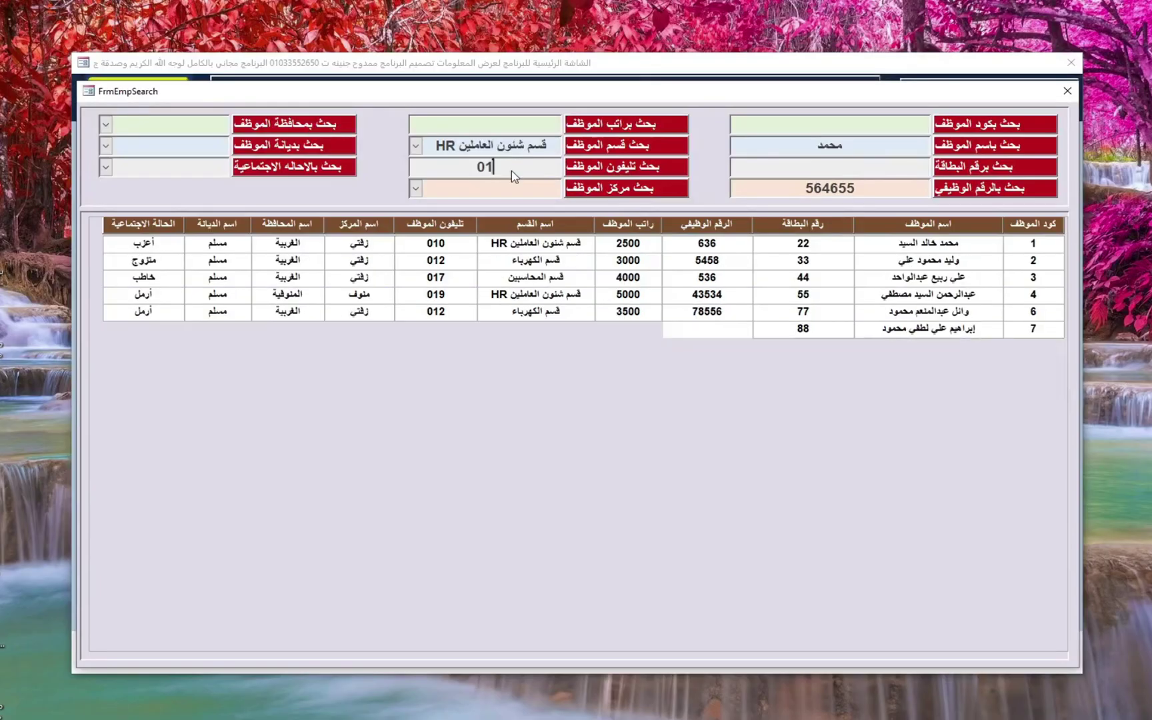
{"action": "type", "text": "8"}
{"action": "key", "text": "BackSpace"}
{"action": "key", "text": "BackSpace"}
{"action": "key", "text": "BackSpace"}
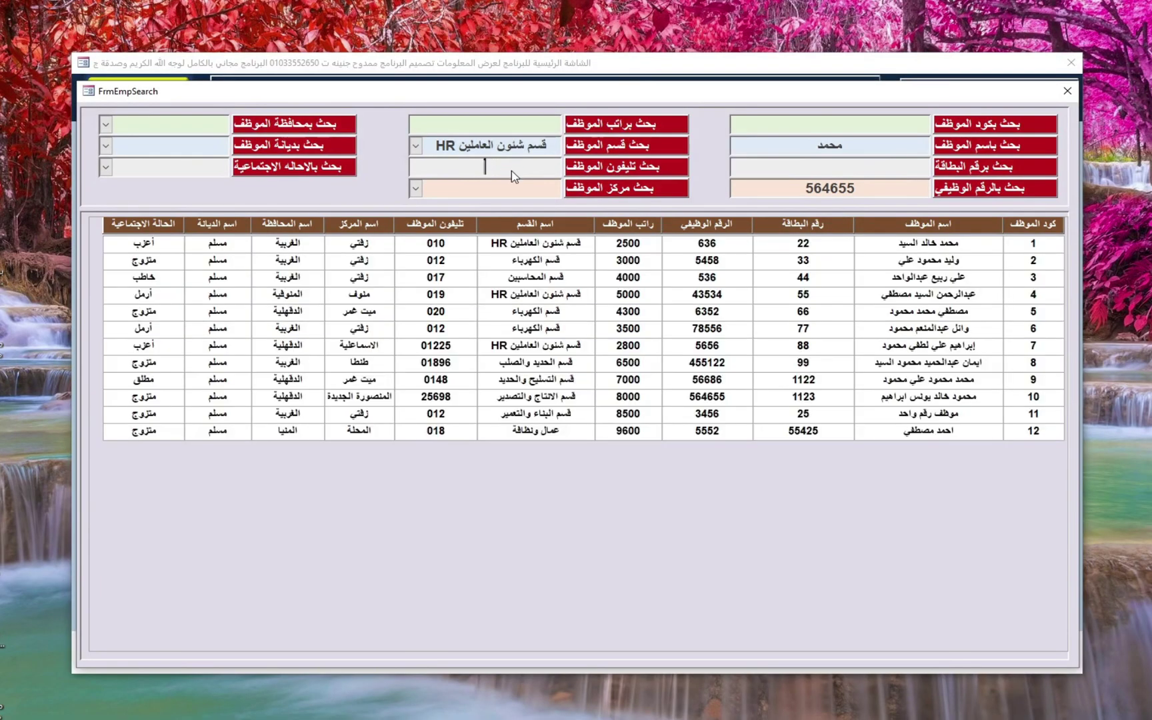
Filter by centre: الاسماعلية, المحلة, سمنود, شبراخيت, and finally ميت غمر
{"action": "left_click", "coordinate": [415, 188]}
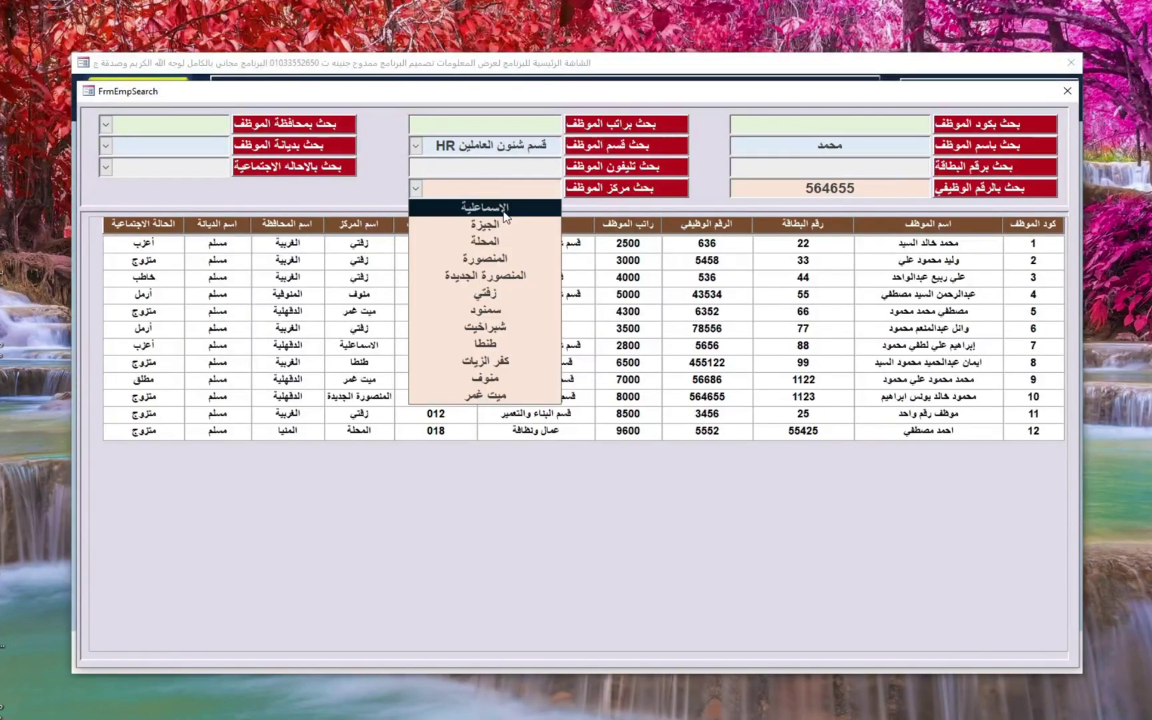
{"action": "left_click", "coordinate": [448, 200]}
{"action": "left_click", "coordinate": [415, 188]}
{"action": "left_click", "coordinate": [453, 240]}
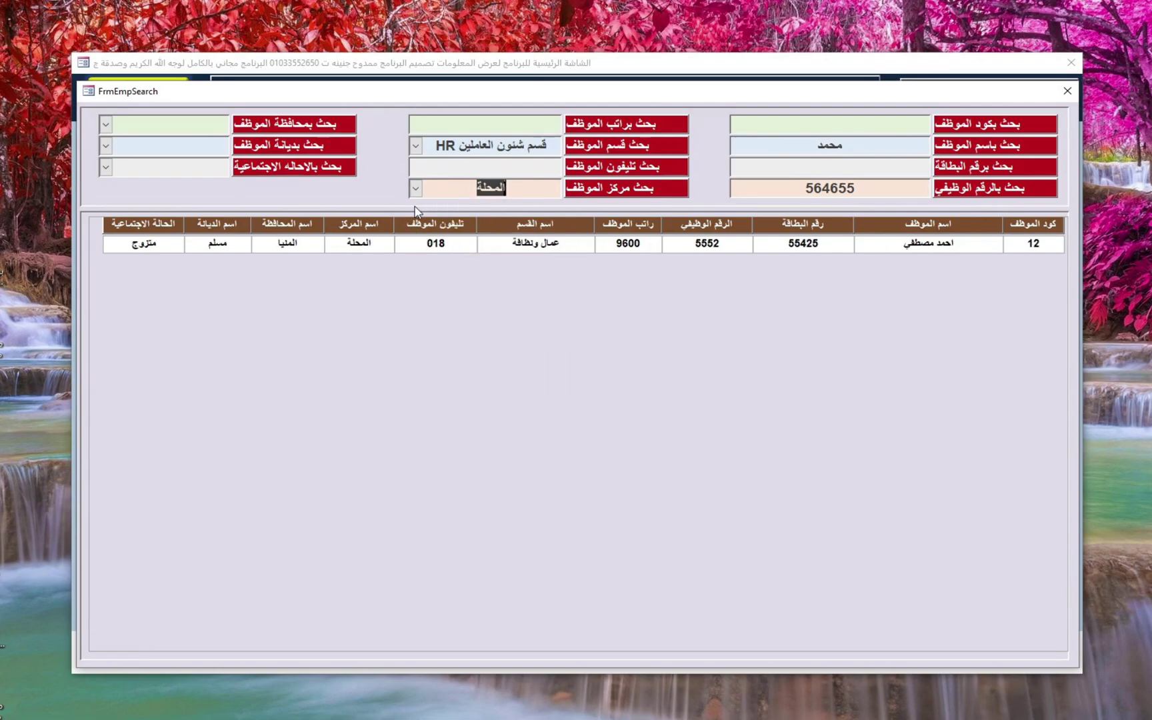
{"action": "left_click", "coordinate": [415, 188]}
{"action": "left_click", "coordinate": [475, 310]}
{"action": "left_click", "coordinate": [415, 188]}
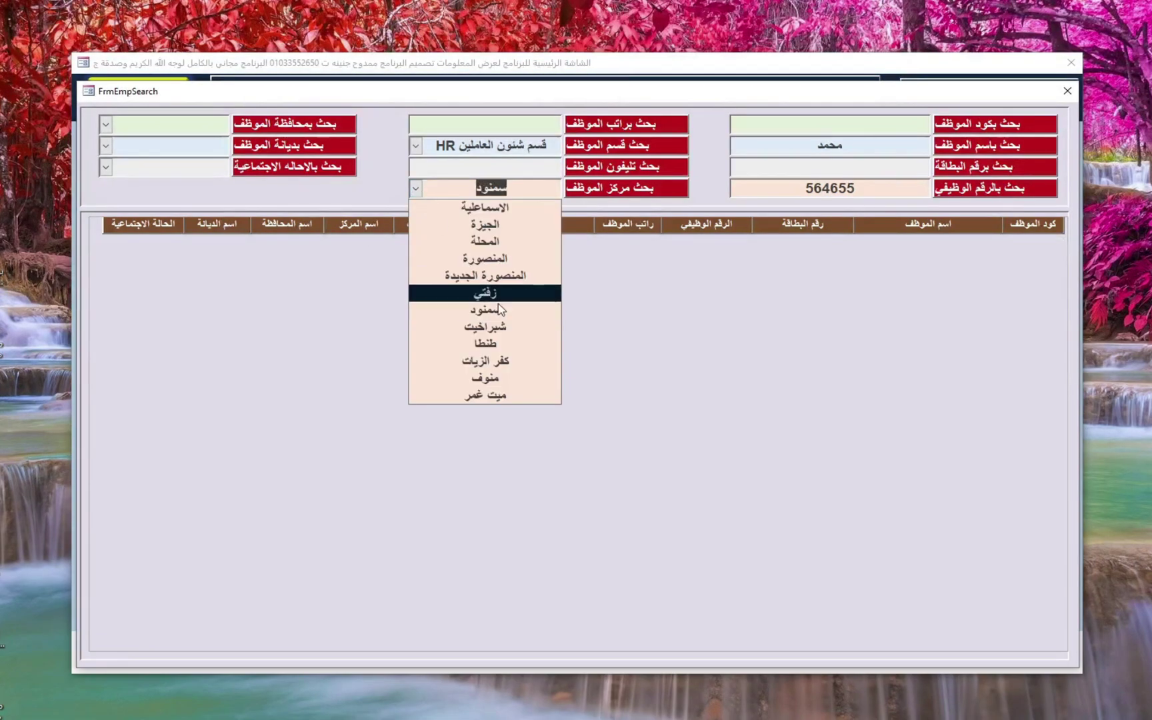
{"action": "left_click", "coordinate": [497, 327]}
{"action": "left_click", "coordinate": [415, 188]}
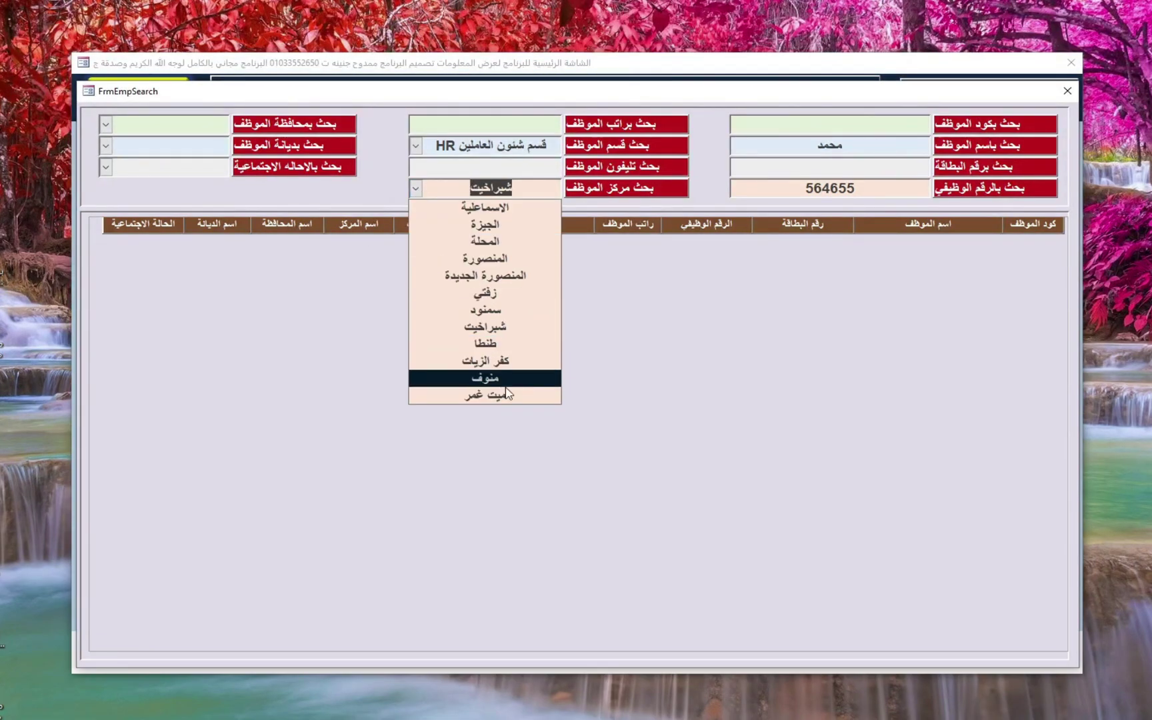
{"action": "left_click", "coordinate": [460, 395]}
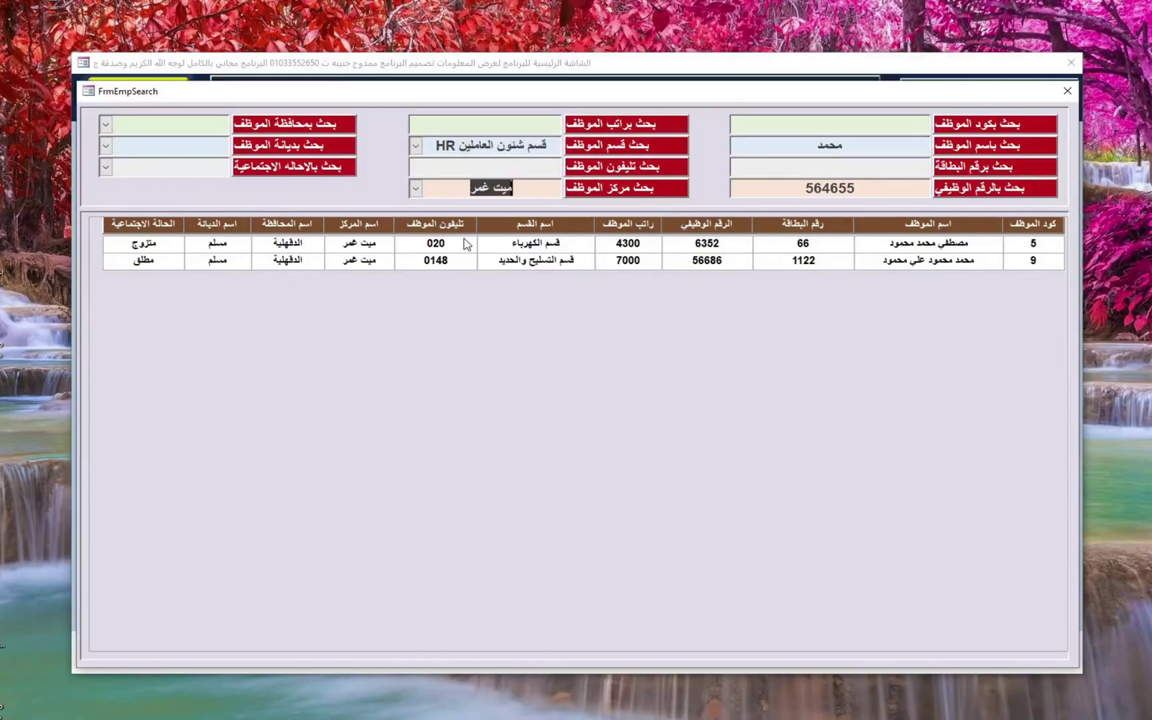
Filter by governorate اسكندرية, then by religion, trying مسيحي and ending with مسلم
{"action": "left_click", "coordinate": [105, 124]}
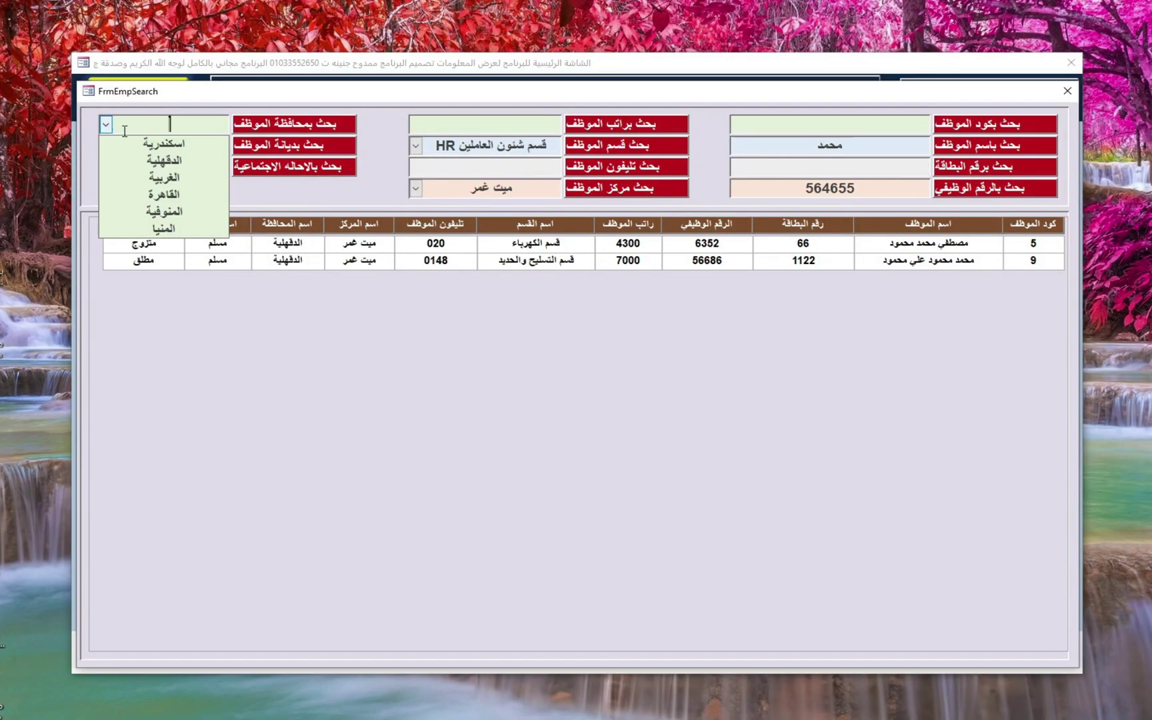
{"action": "left_click", "coordinate": [120, 142]}
{"action": "left_click", "coordinate": [105, 146]}
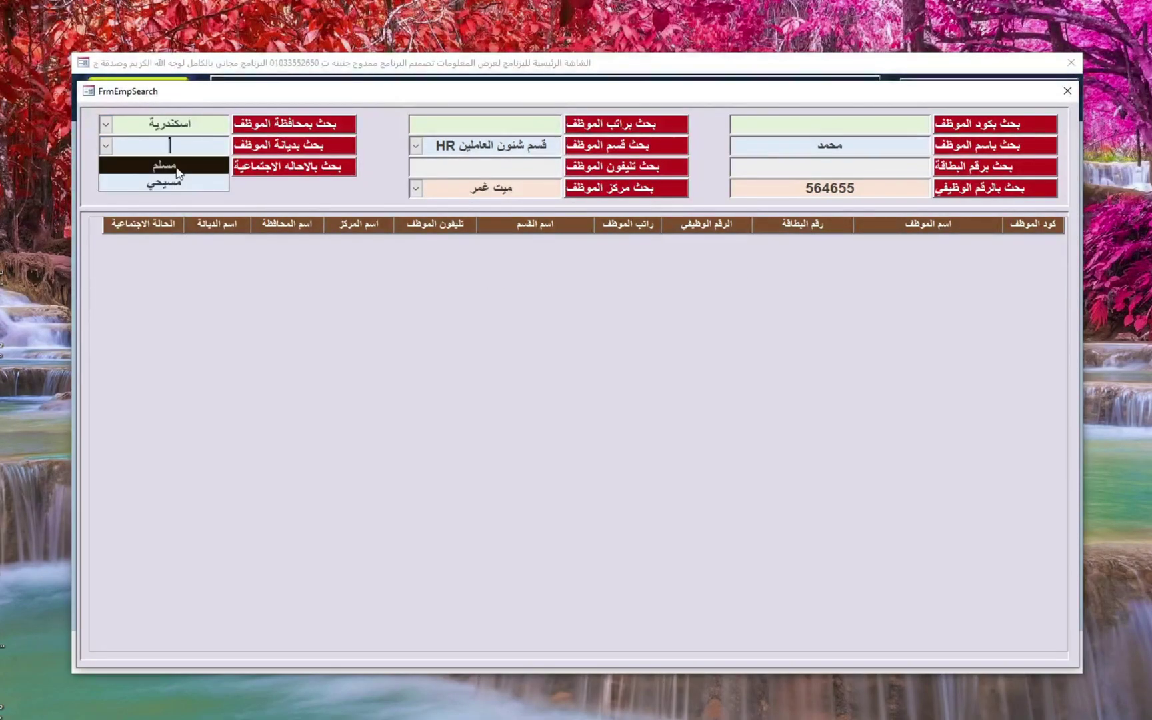
{"action": "left_click", "coordinate": [187, 167]}
{"action": "left_click", "coordinate": [105, 145]}
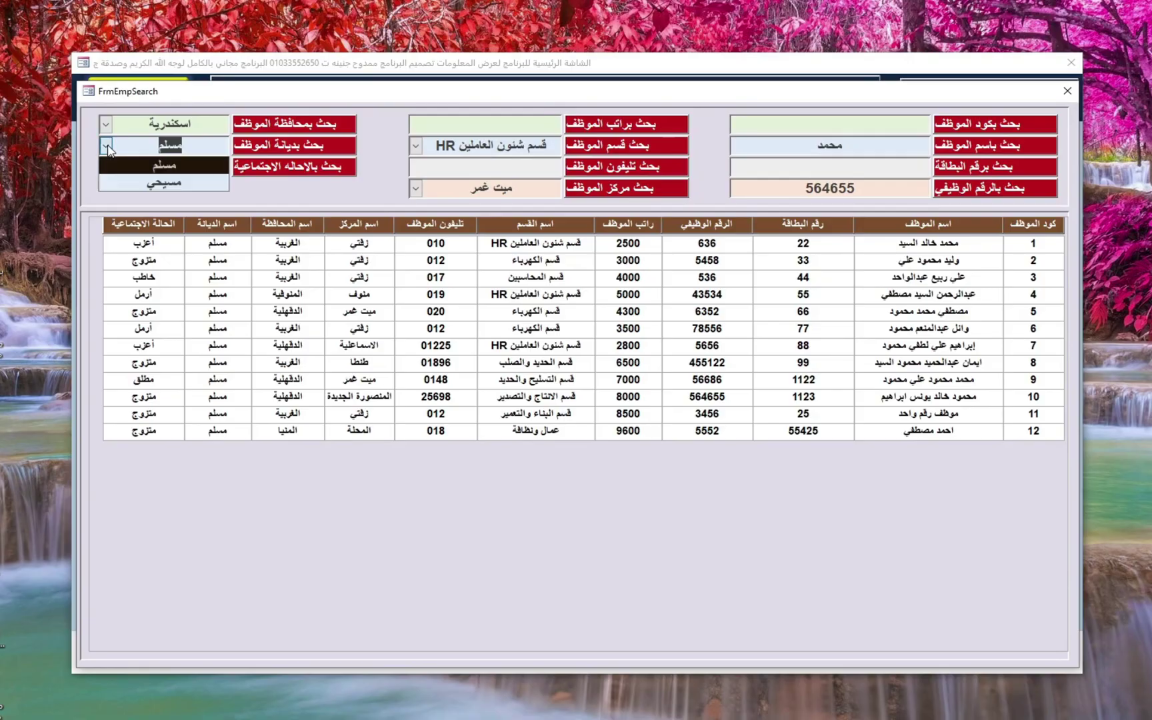
{"action": "left_click", "coordinate": [148, 182]}
{"action": "left_click", "coordinate": [105, 145]}
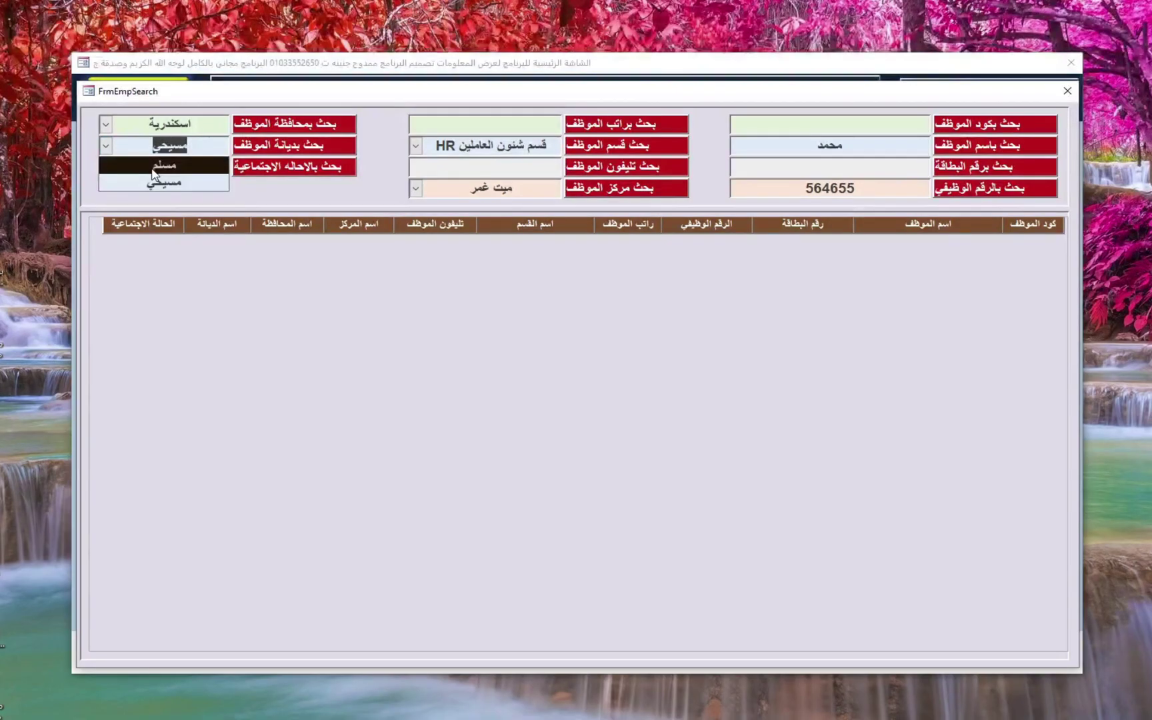
{"action": "left_click", "coordinate": [133, 170]}
Filter by social status: أرمل, أعزب, خاطب, متزوج, ending with مطلق
{"action": "left_click", "coordinate": [105, 166]}
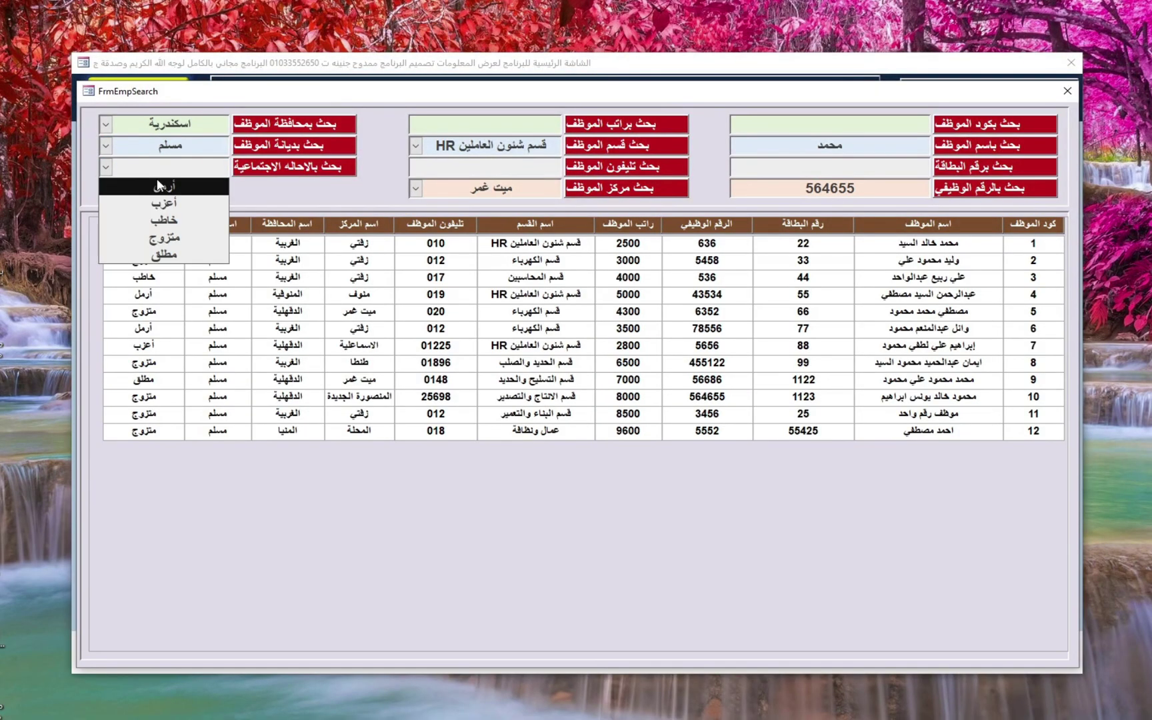
{"action": "left_click", "coordinate": [163, 186]}
{"action": "left_click", "coordinate": [105, 166]}
{"action": "left_click", "coordinate": [148, 203]}
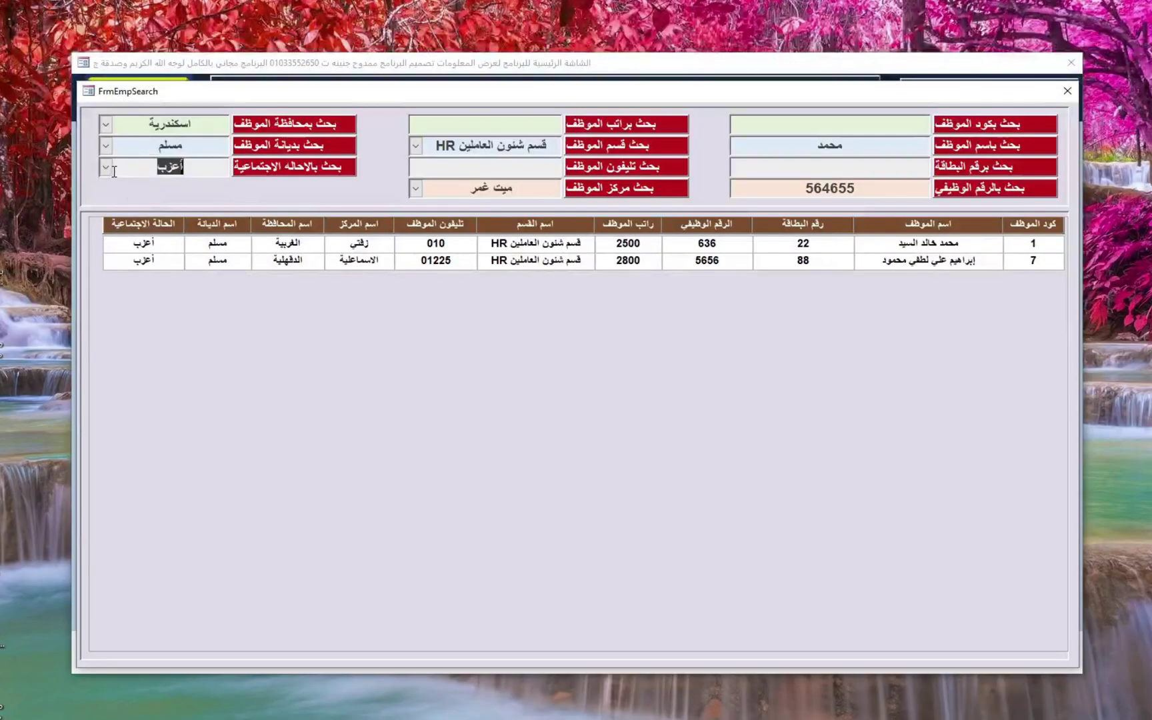
{"action": "left_click", "coordinate": [105, 166]}
{"action": "left_click", "coordinate": [148, 220]}
{"action": "left_click", "coordinate": [106, 167]}
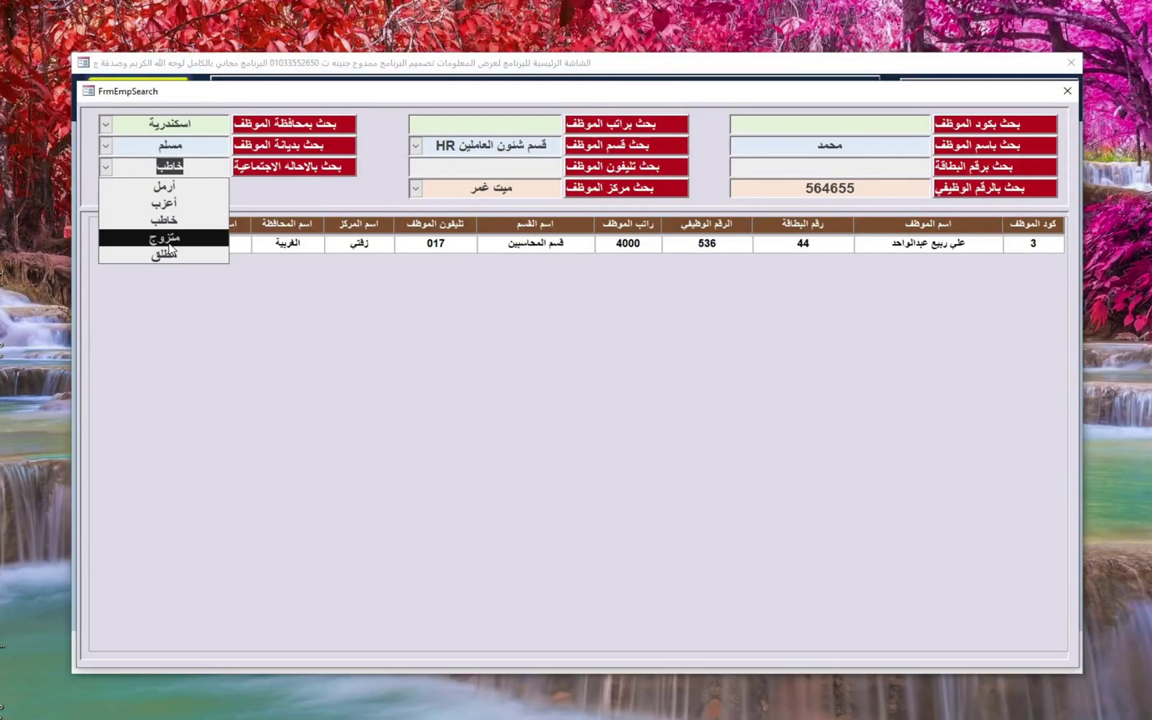
{"action": "left_click", "coordinate": [164, 237]}
{"action": "left_click", "coordinate": [106, 168]}
{"action": "left_click", "coordinate": [163, 254]}
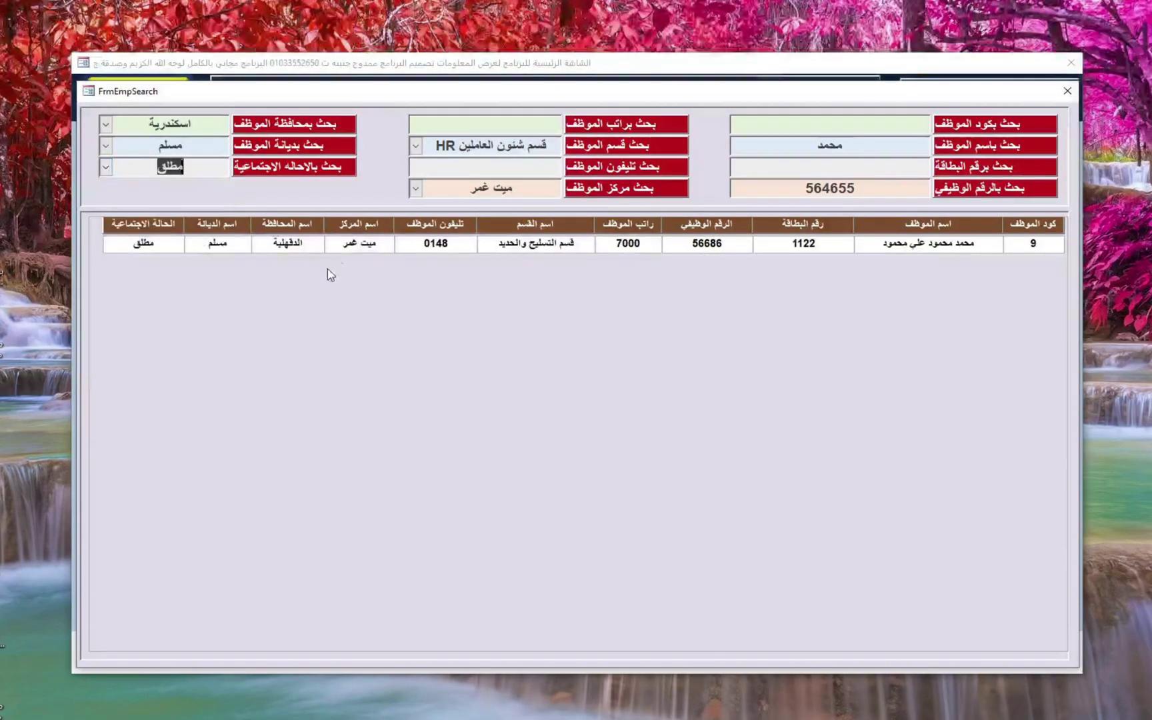
Close the search form and look up employees by code 10, then 8
{"action": "left_click", "coordinate": [1066, 91]}
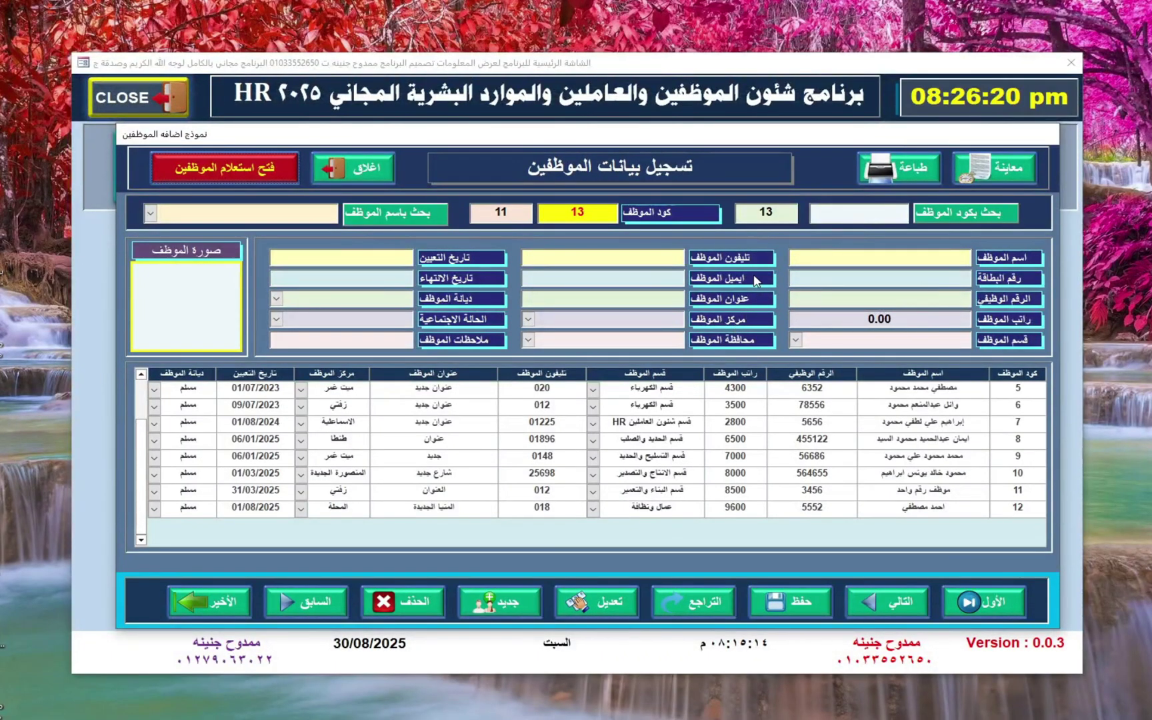
{"action": "left_click", "coordinate": [851, 214]}
{"action": "type", "text": "10"}
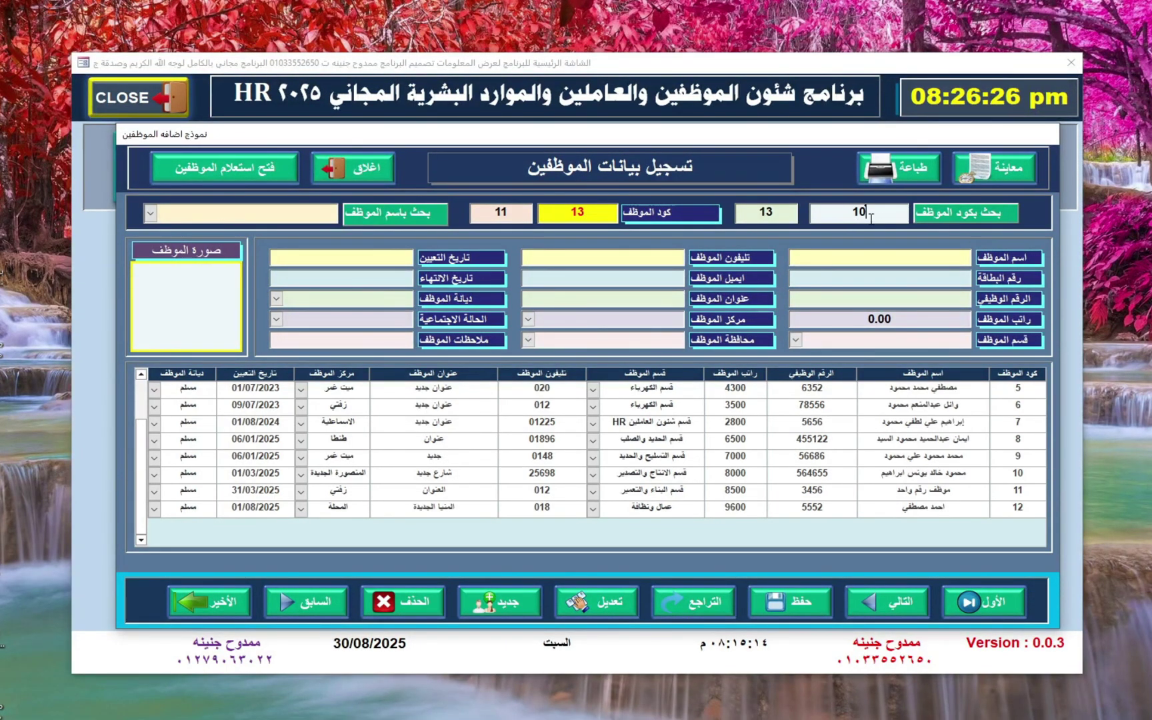
{"action": "key", "text": "Return"}
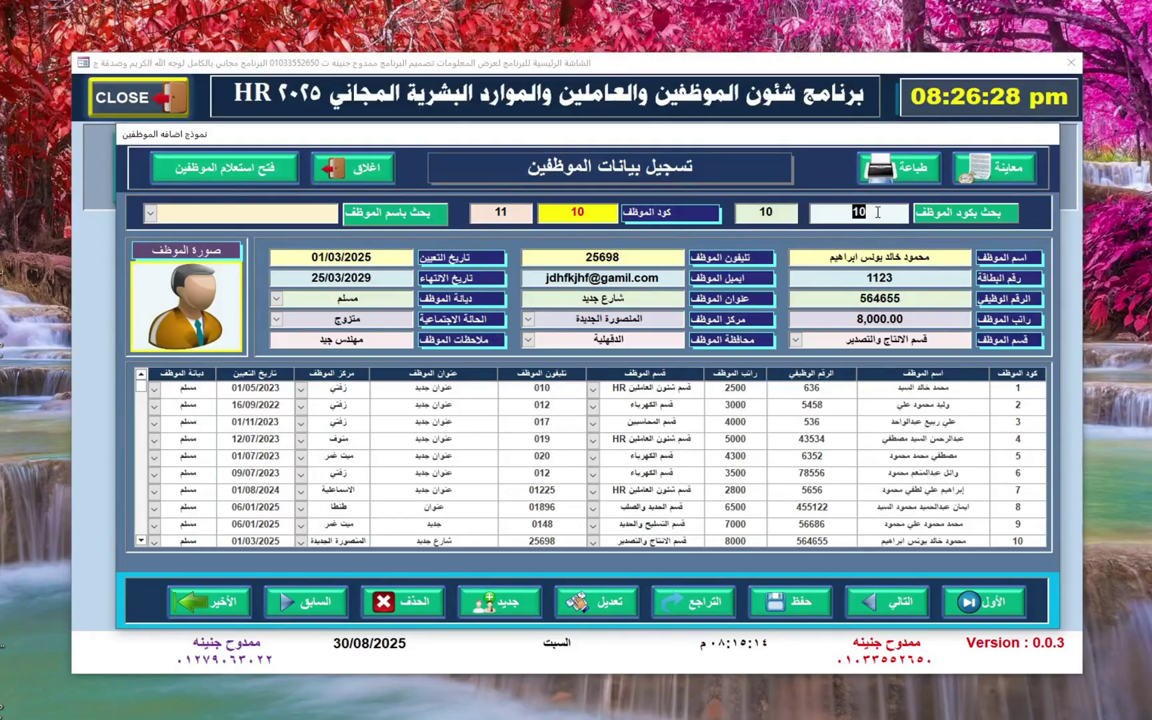
{"action": "type", "text": "8"}
{"action": "key", "text": "Return"}
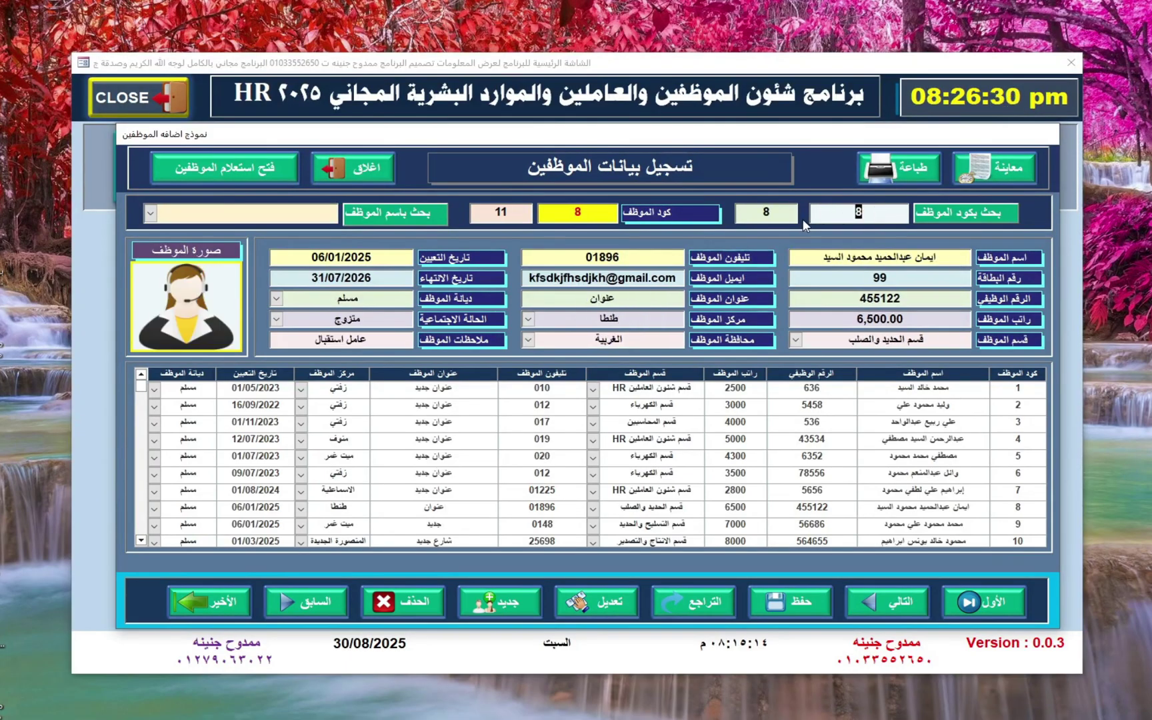
Look up employees by name, loading records 12, 4, 3, 5 and 8
{"action": "left_click", "coordinate": [187, 213]}
{"action": "left_click", "coordinate": [152, 213]}
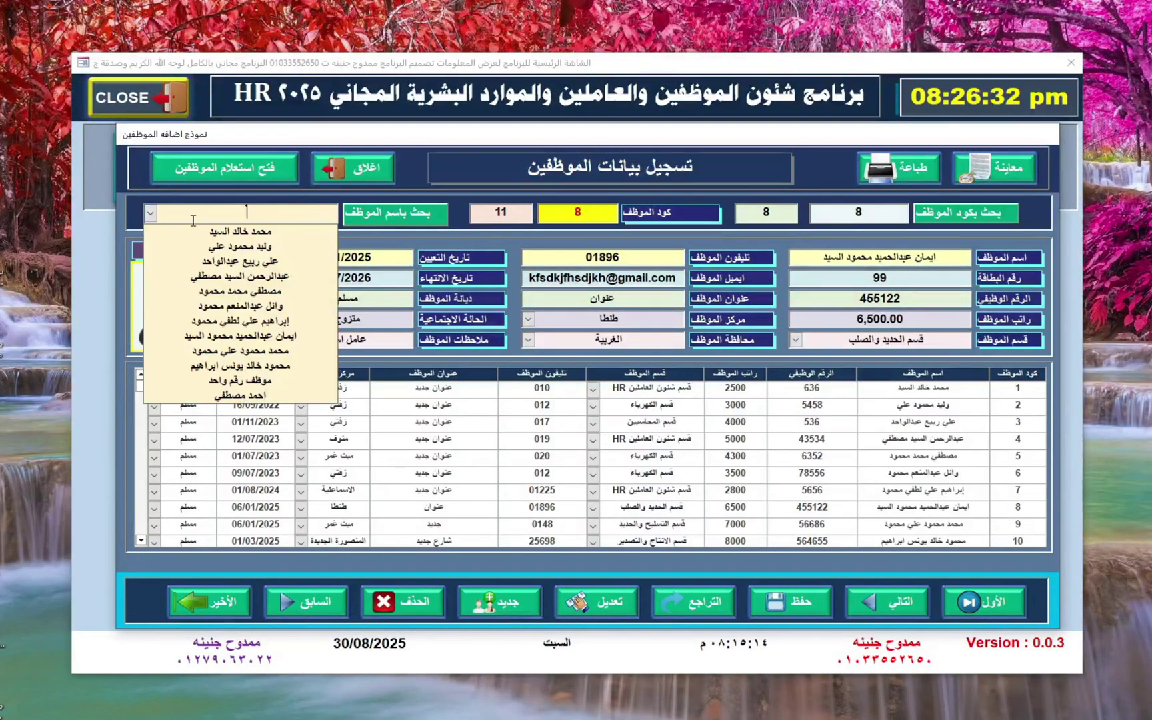
{"action": "left_click", "coordinate": [240, 394]}
{"action": "left_click", "coordinate": [151, 213]}
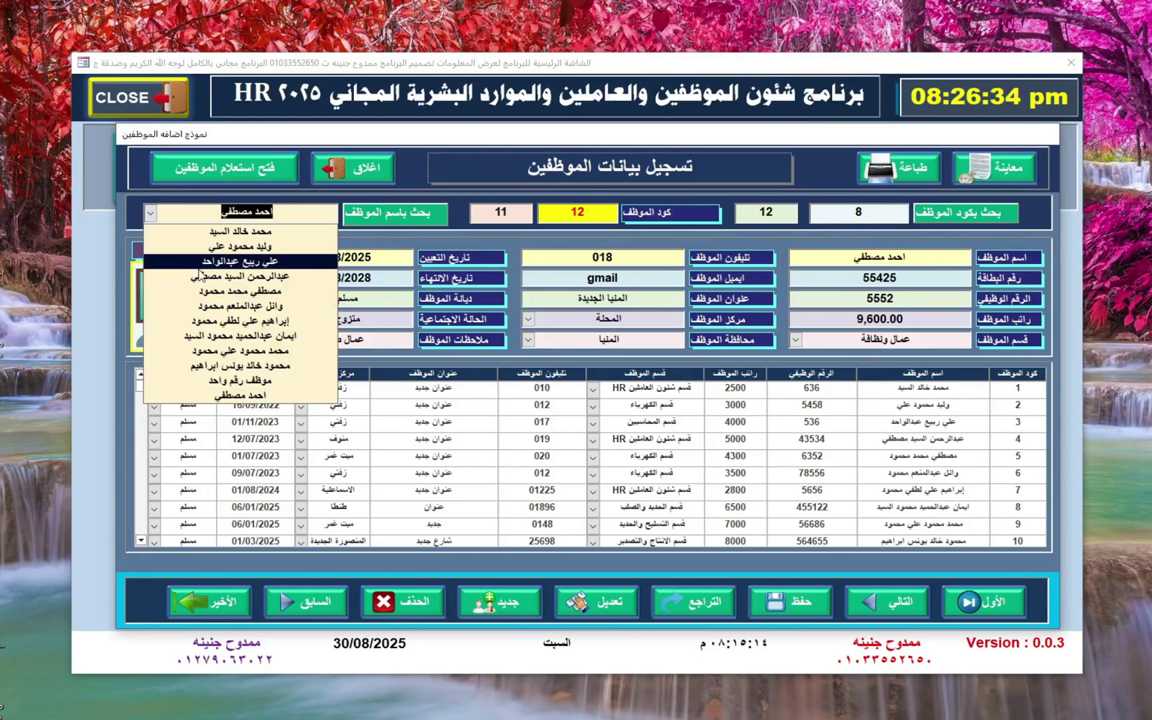
{"action": "left_click", "coordinate": [200, 275]}
{"action": "left_click", "coordinate": [151, 213]}
{"action": "left_click", "coordinate": [220, 261]}
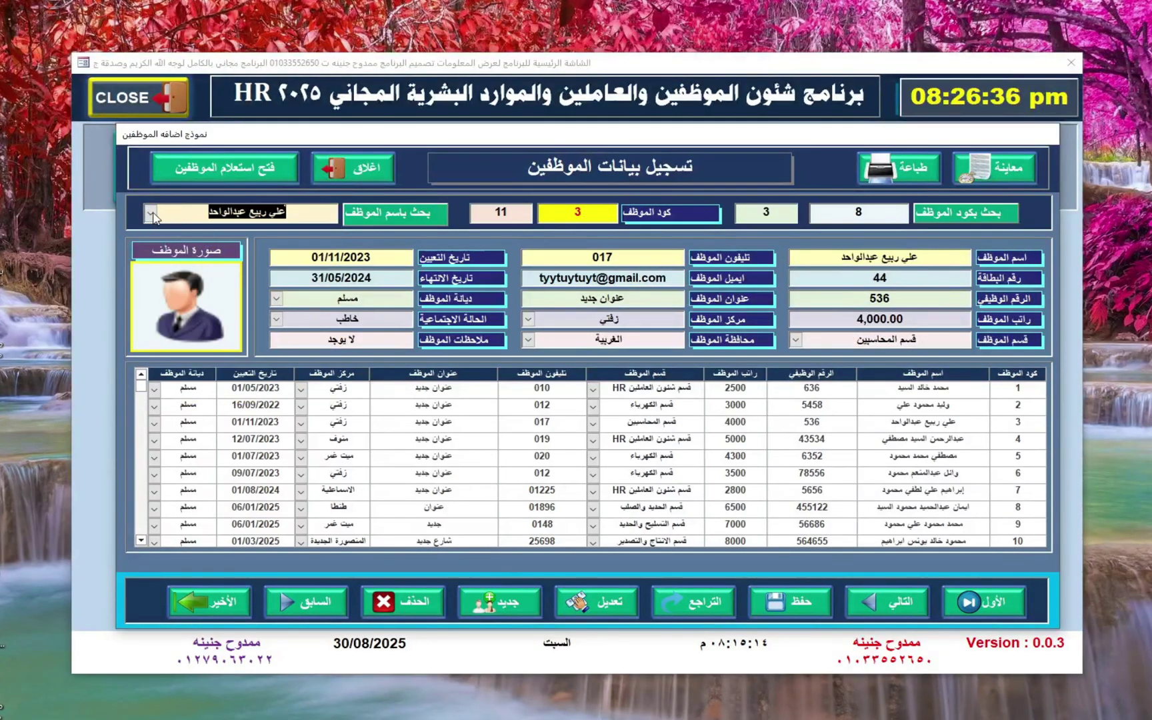
{"action": "left_click", "coordinate": [150, 214]}
{"action": "left_click", "coordinate": [200, 291]}
{"action": "left_click", "coordinate": [150, 213]}
{"action": "left_click", "coordinate": [200, 336]}
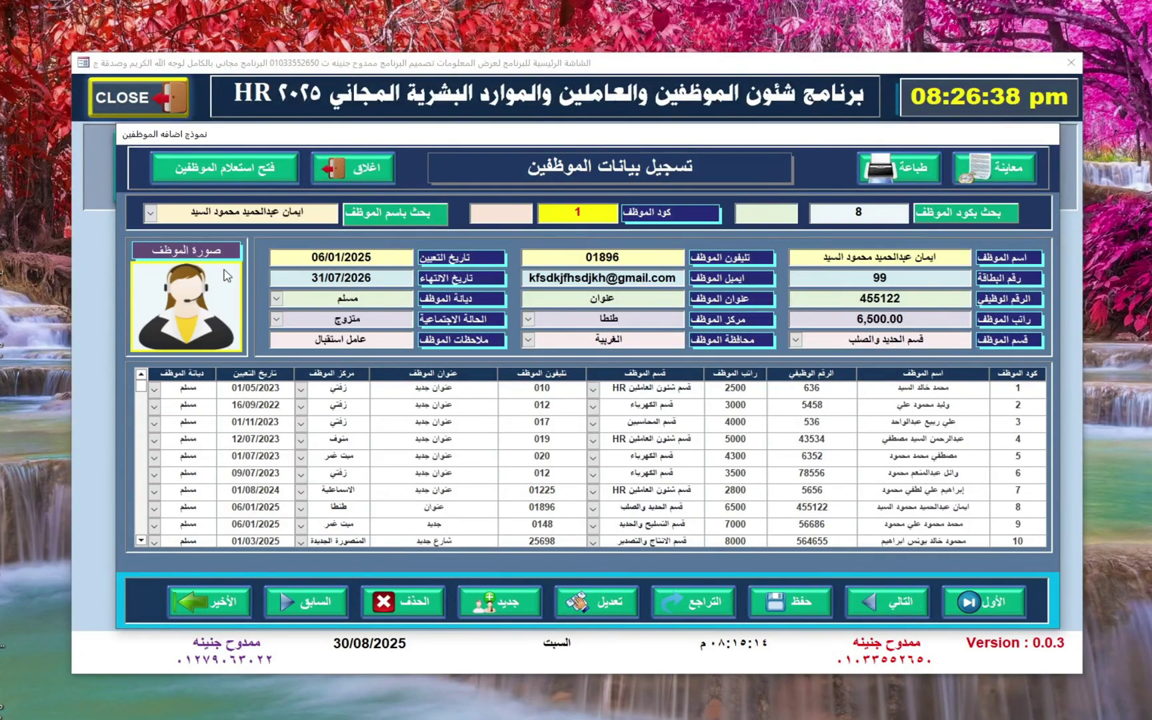
Continue the name lookup through employees 8, 10 and 8, ending on employee 7
{"action": "left_click", "coordinate": [151, 214]}
{"action": "left_click", "coordinate": [266, 337]}
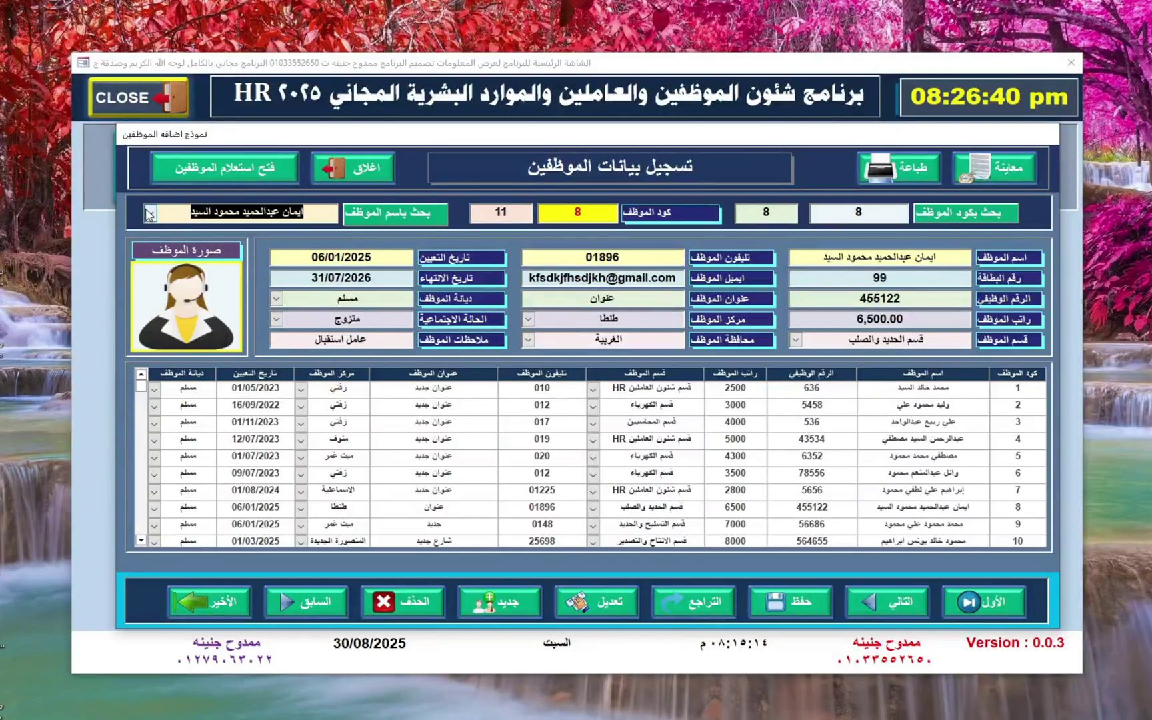
{"action": "left_click", "coordinate": [151, 213]}
{"action": "left_click", "coordinate": [247, 365]}
{"action": "left_click", "coordinate": [151, 213]}
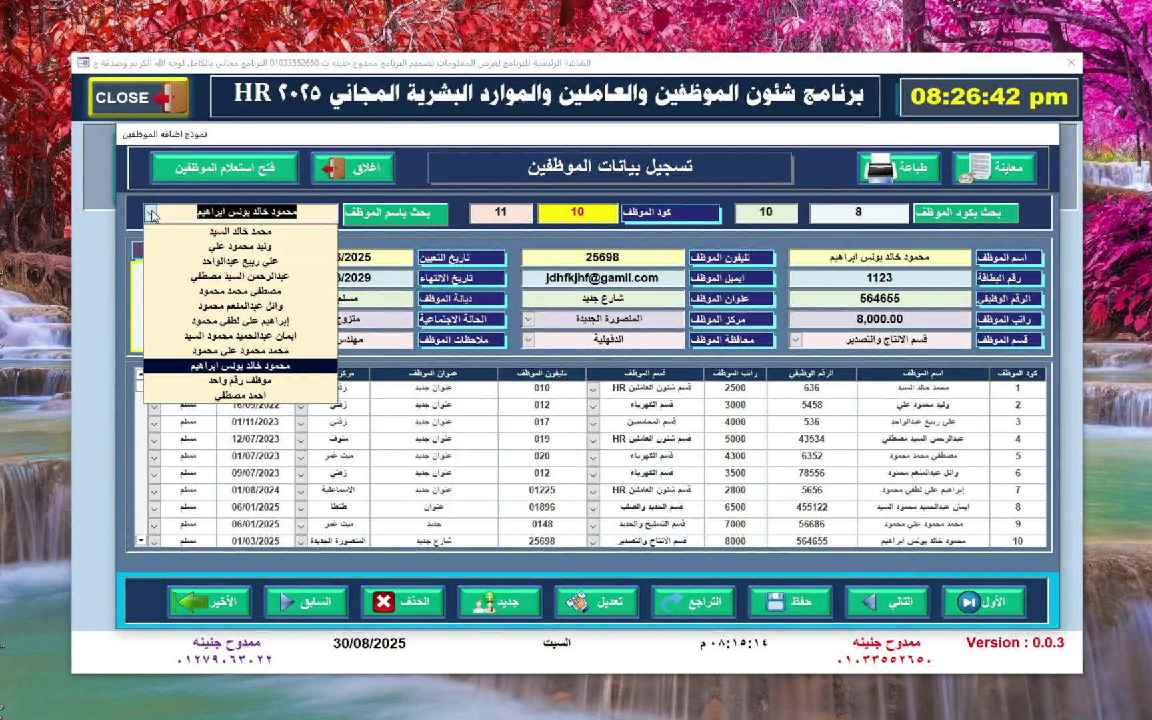
{"action": "left_click", "coordinate": [240, 335]}
{"action": "left_click", "coordinate": [150, 213]}
{"action": "left_click", "coordinate": [239, 320]}
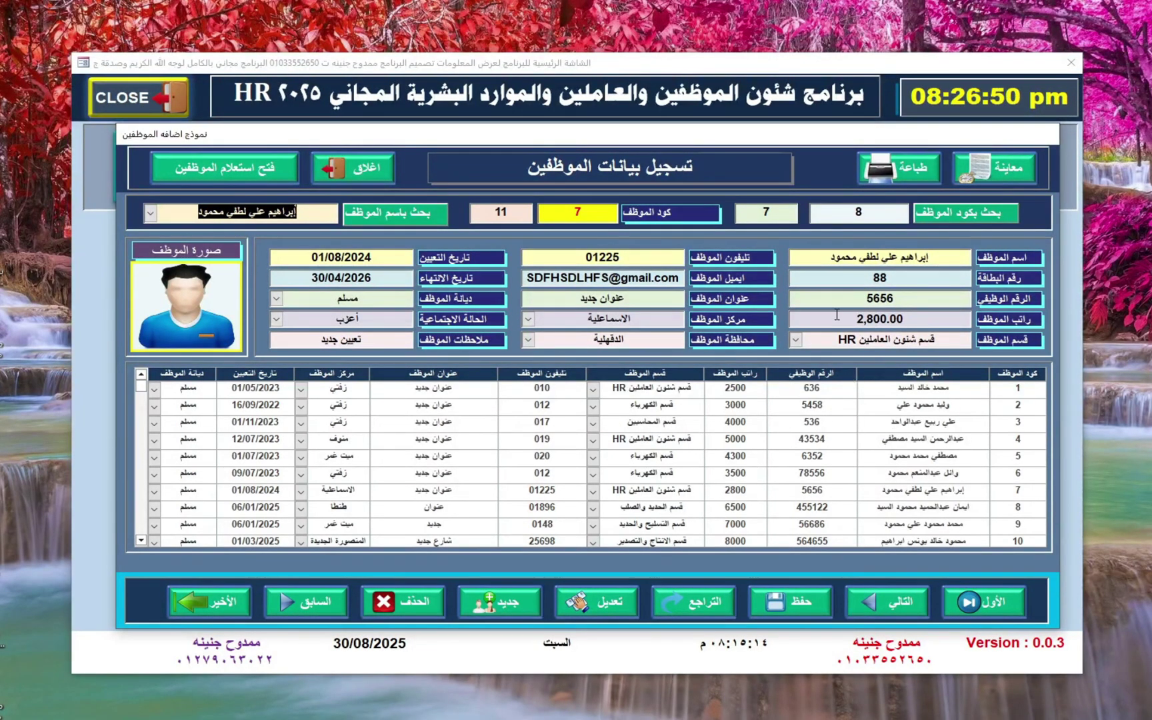
Browse from the first employee record through the next ones, answering the save prompt
{"action": "left_click", "coordinate": [988, 613]}
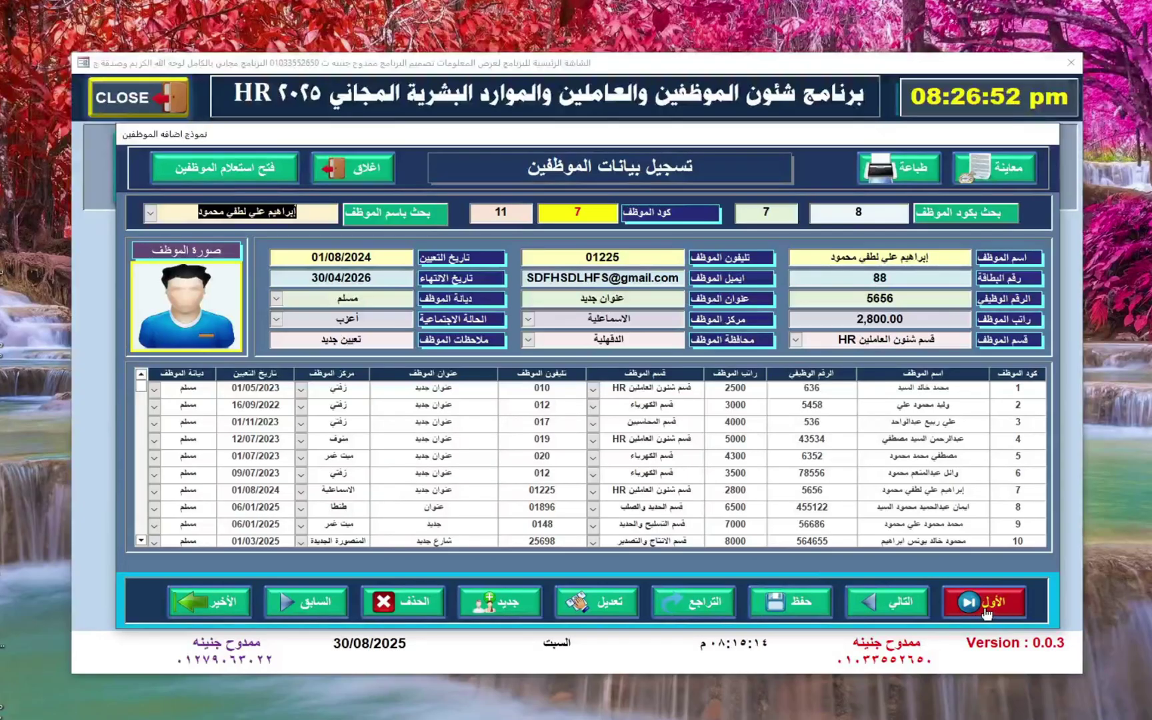
{"action": "left_click", "coordinate": [890, 603]}
{"action": "left_click", "coordinate": [890, 603]}
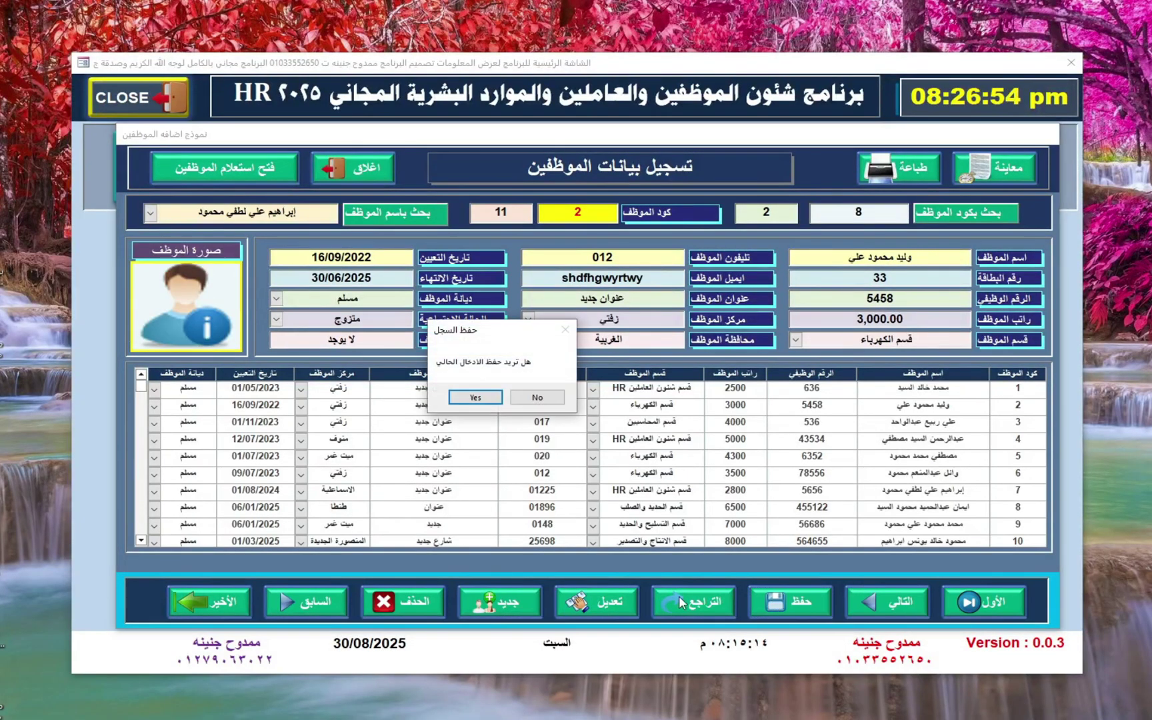
{"action": "left_click", "coordinate": [485, 401]}
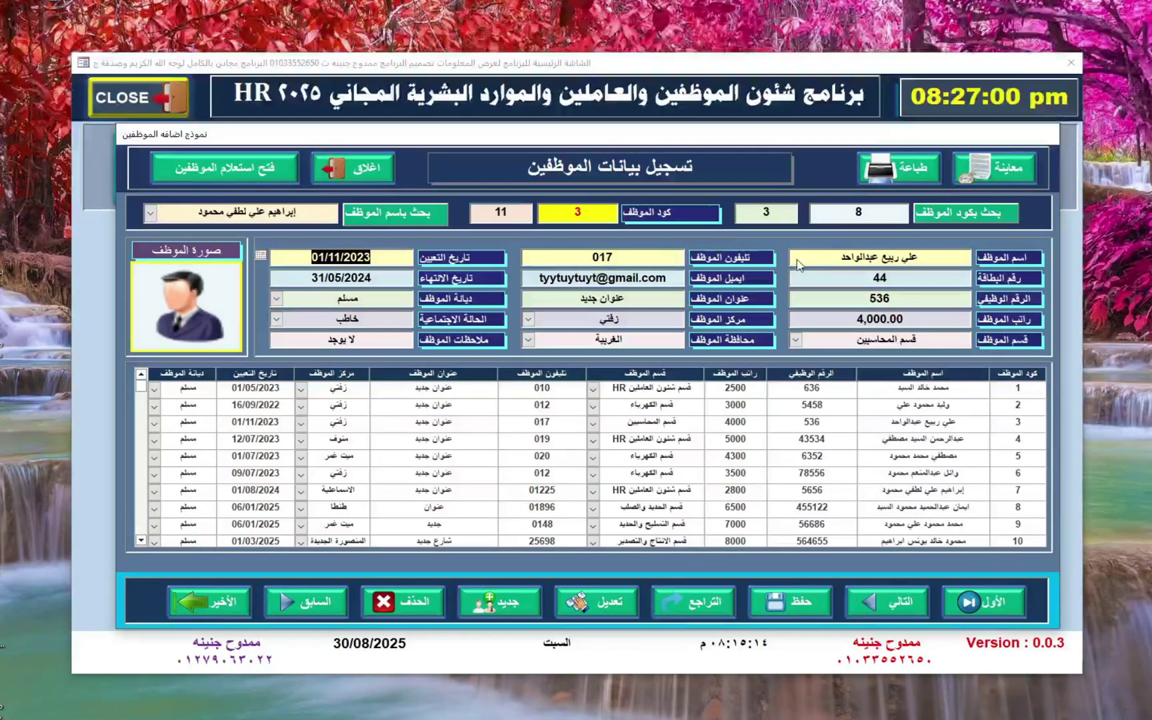
Look up employee code 5, change its card number to 38555, and save the modification
{"action": "left_click", "coordinate": [845, 209]}
{"action": "type", "text": "5"}
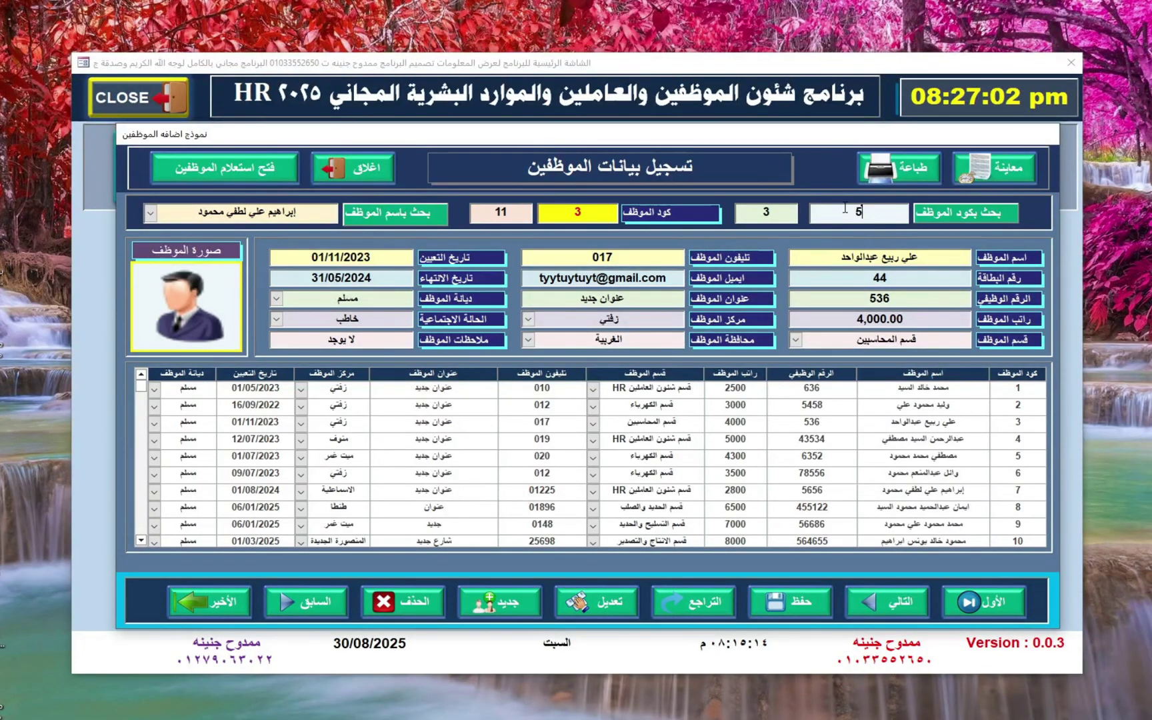
{"action": "key", "text": "Return"}
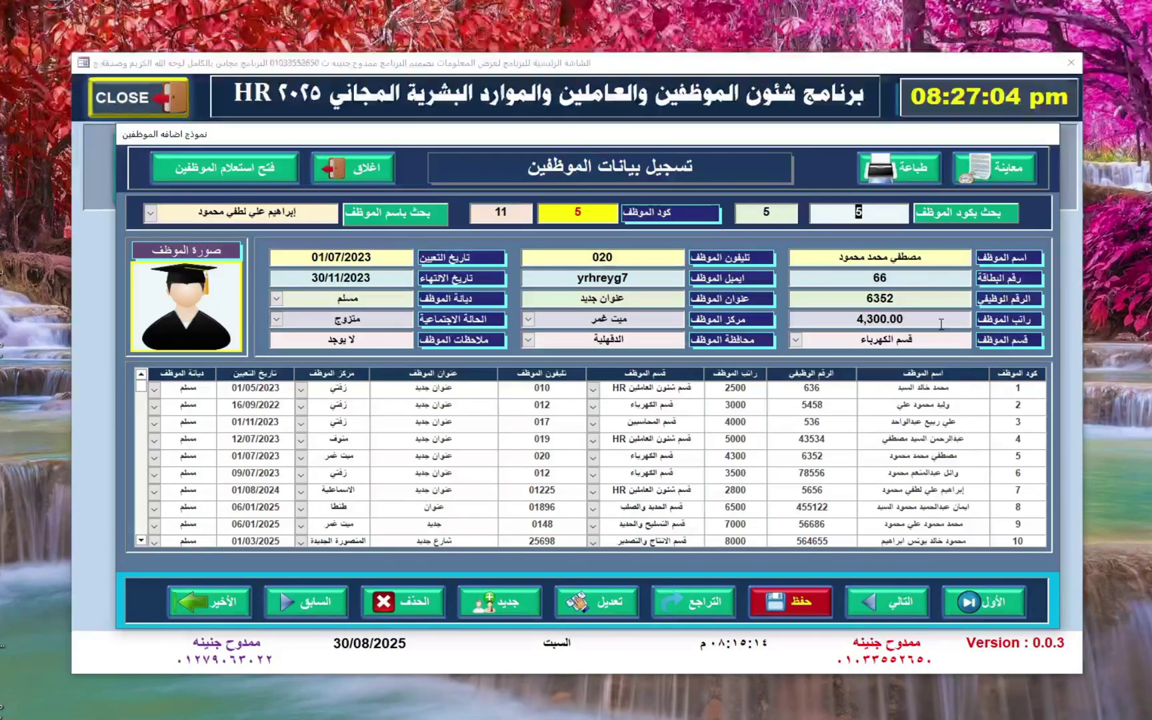
{"action": "double_click", "coordinate": [836, 279]}
{"action": "type", "text": "38"}
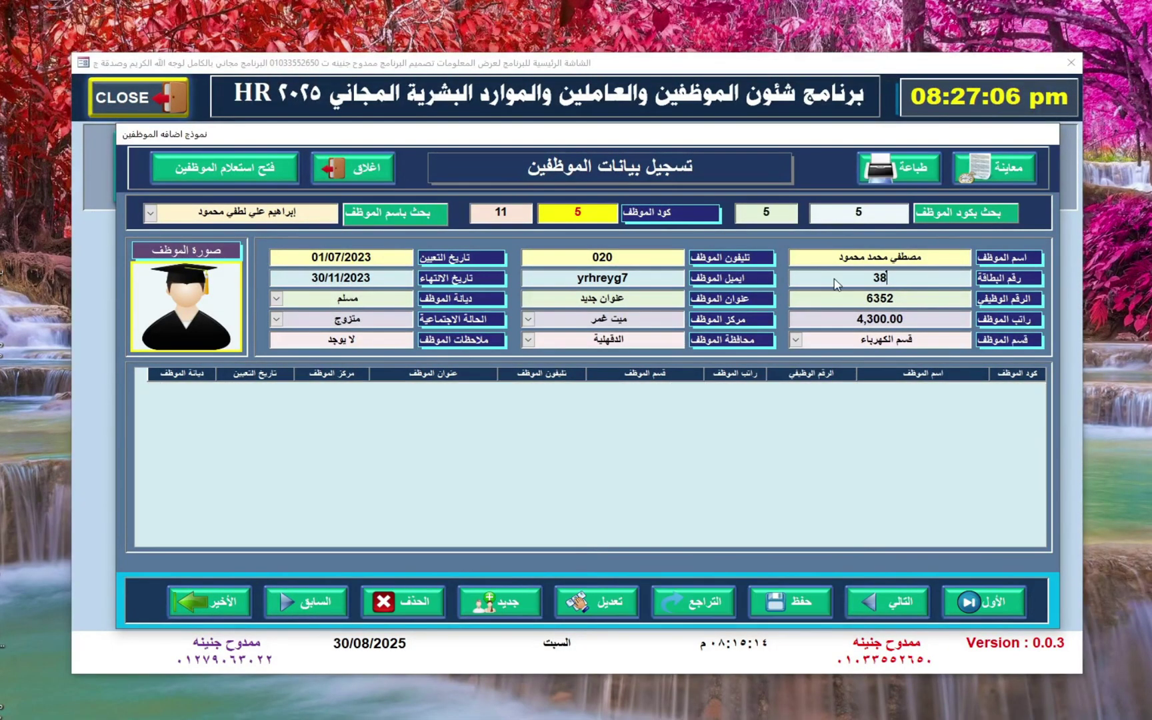
{"action": "type", "text": "555"}
{"action": "left_click", "coordinate": [634, 605]}
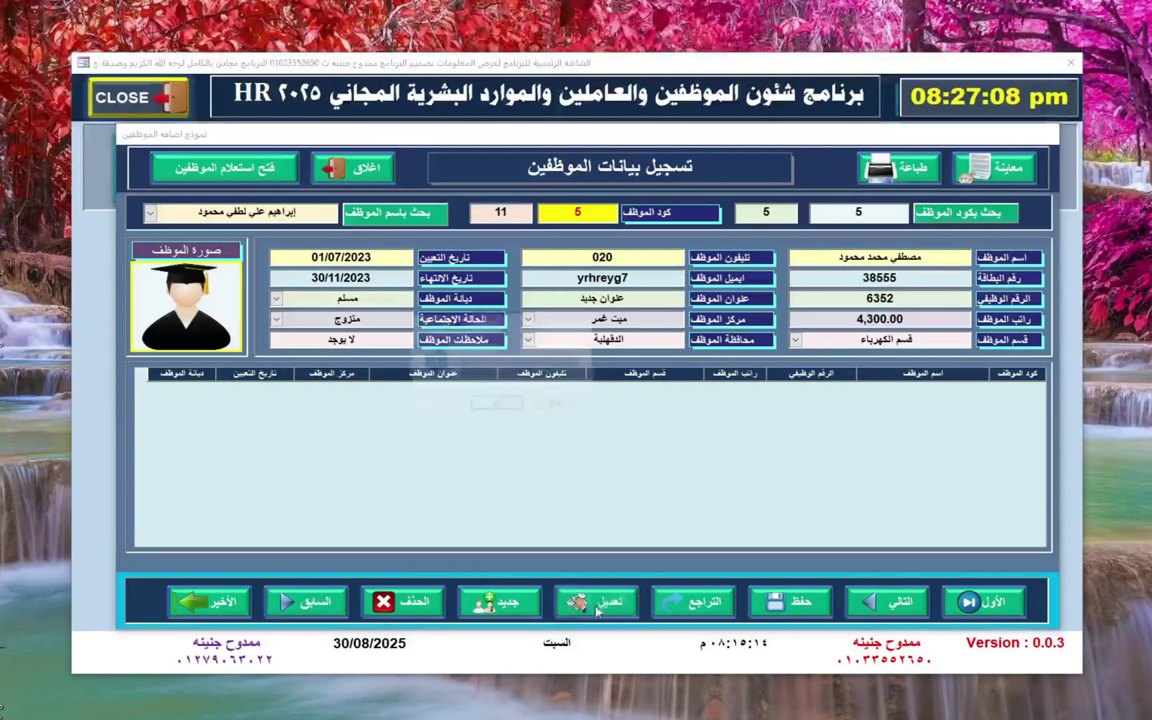
{"action": "left_click", "coordinate": [510, 409]}
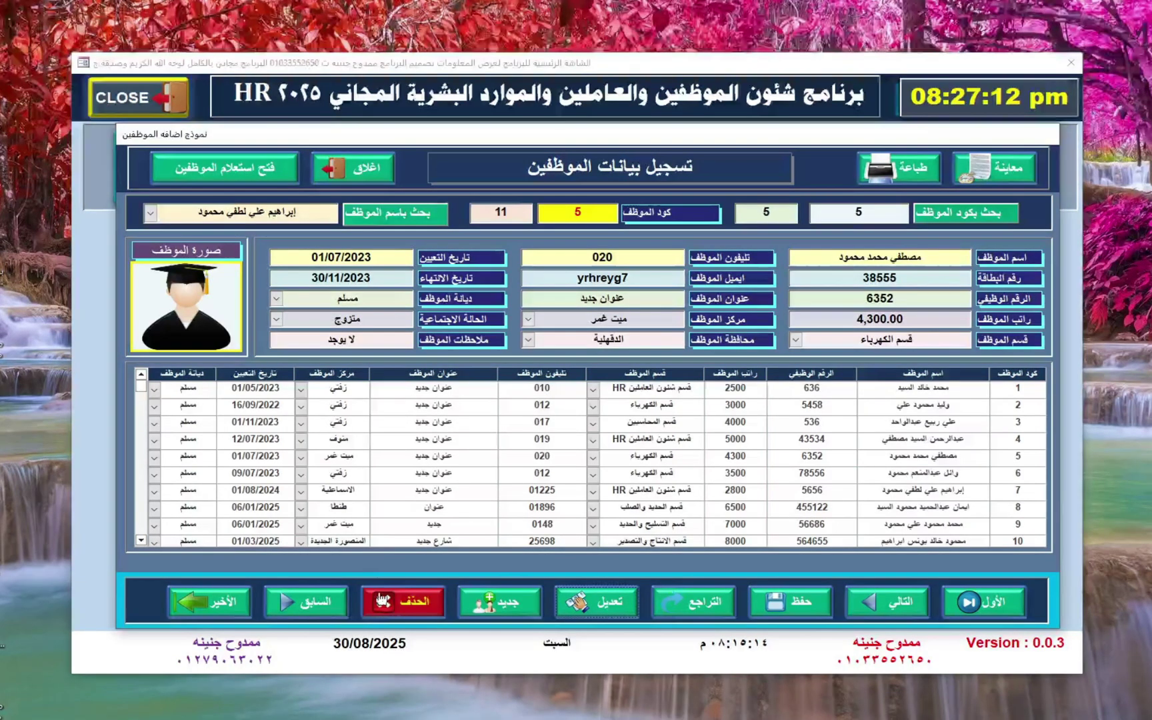
Go to the last employee, code 12, and cancel its deletion so the record stays
{"action": "left_click", "coordinate": [220, 602]}
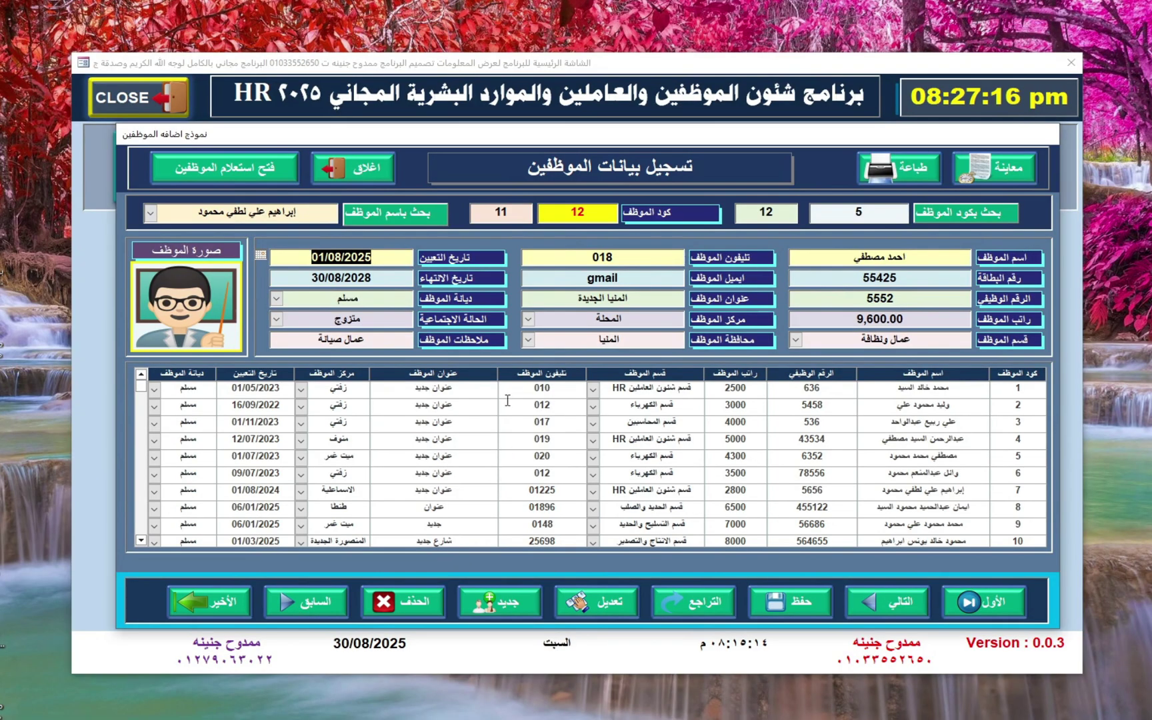
{"action": "left_click", "coordinate": [402, 602]}
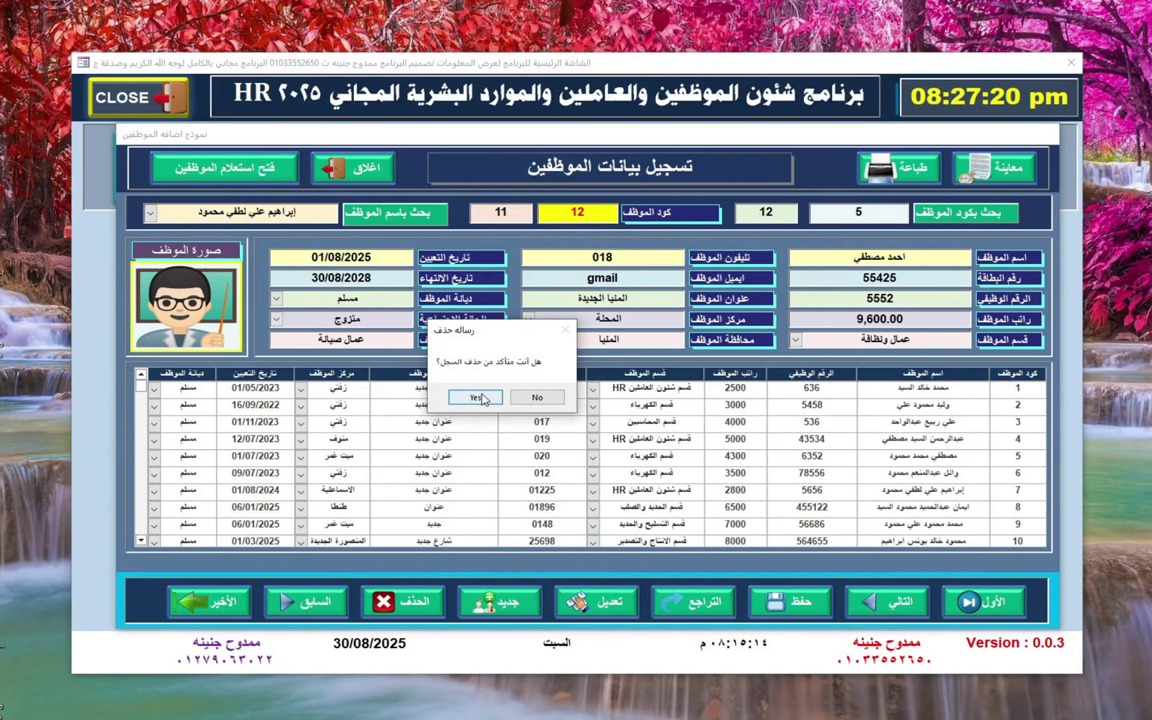
{"action": "left_click", "coordinate": [537, 396]}
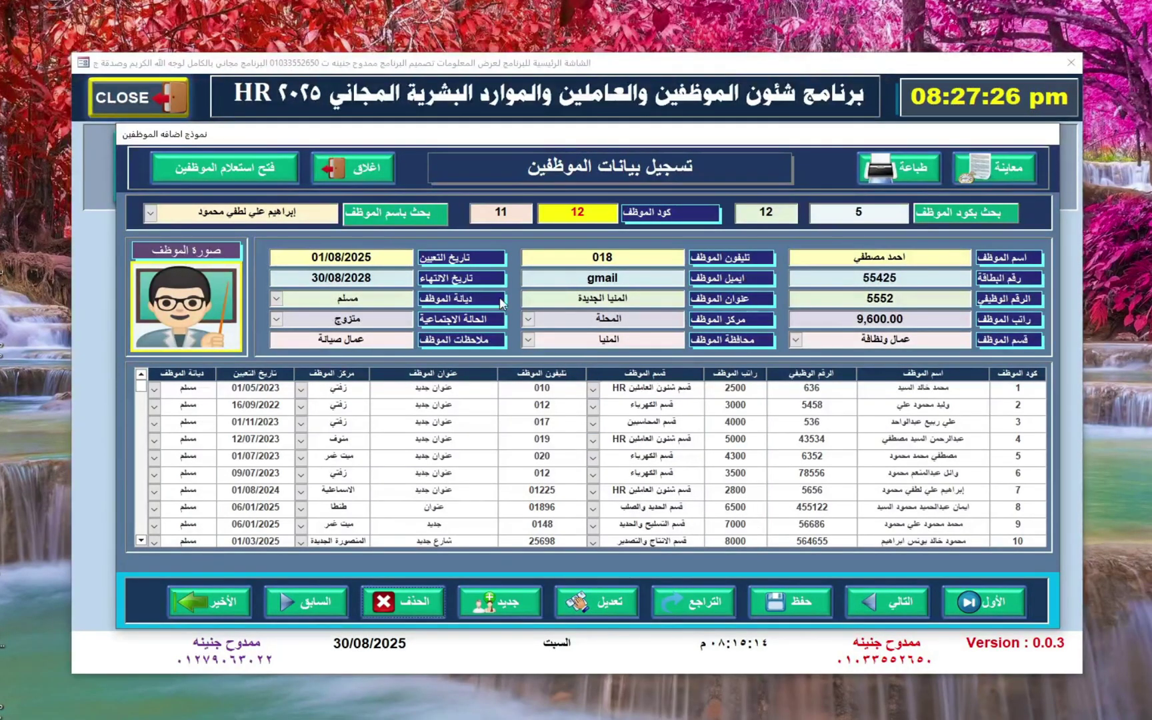
Open and close the employee search form, then close the registration form with confirmation
{"action": "left_click", "coordinate": [242, 165]}
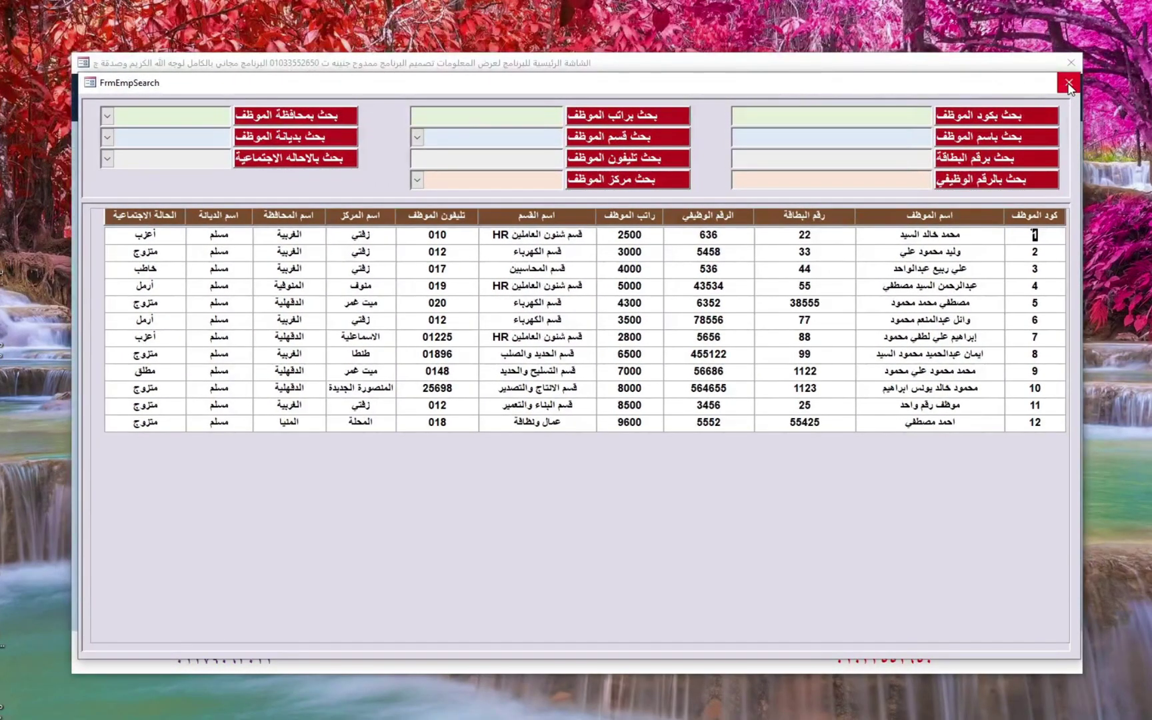
{"action": "left_click", "coordinate": [1069, 82]}
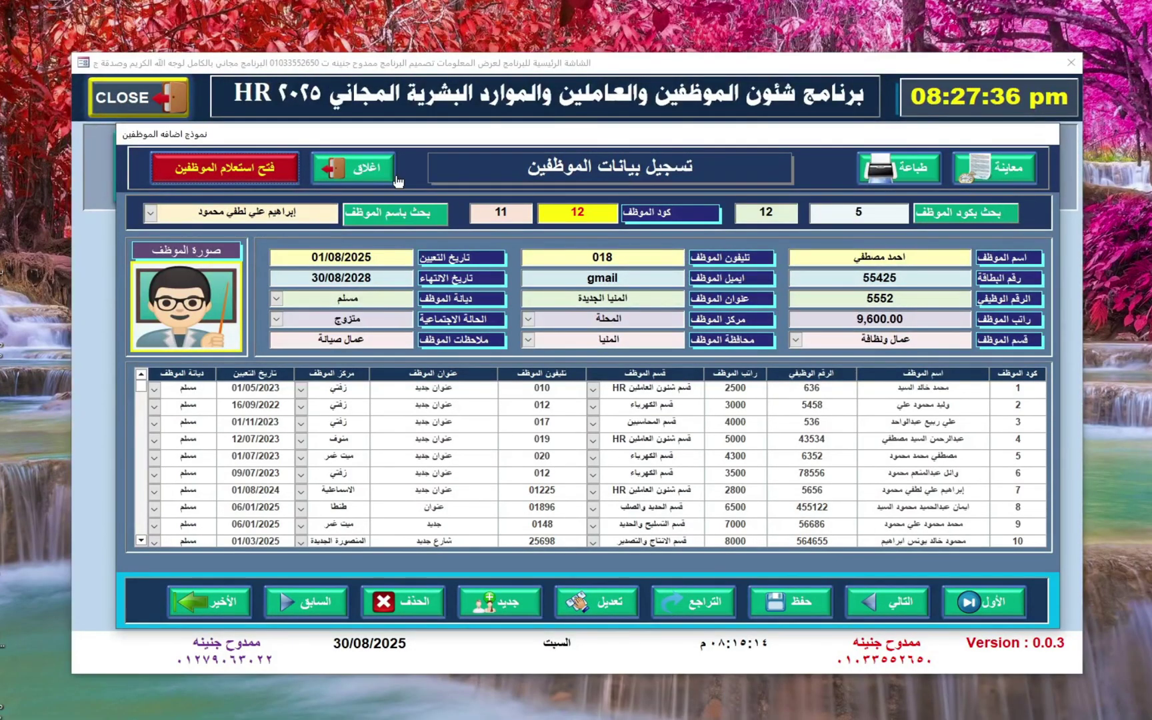
{"action": "left_click", "coordinate": [327, 166]}
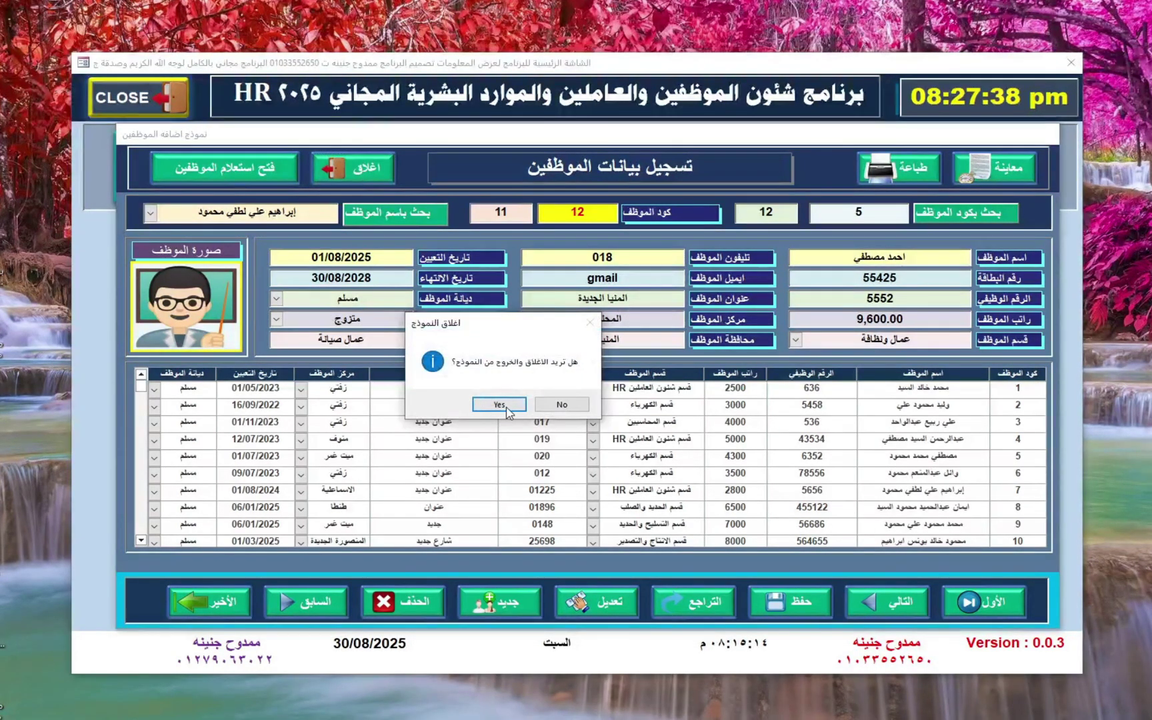
{"action": "left_click", "coordinate": [505, 411]}
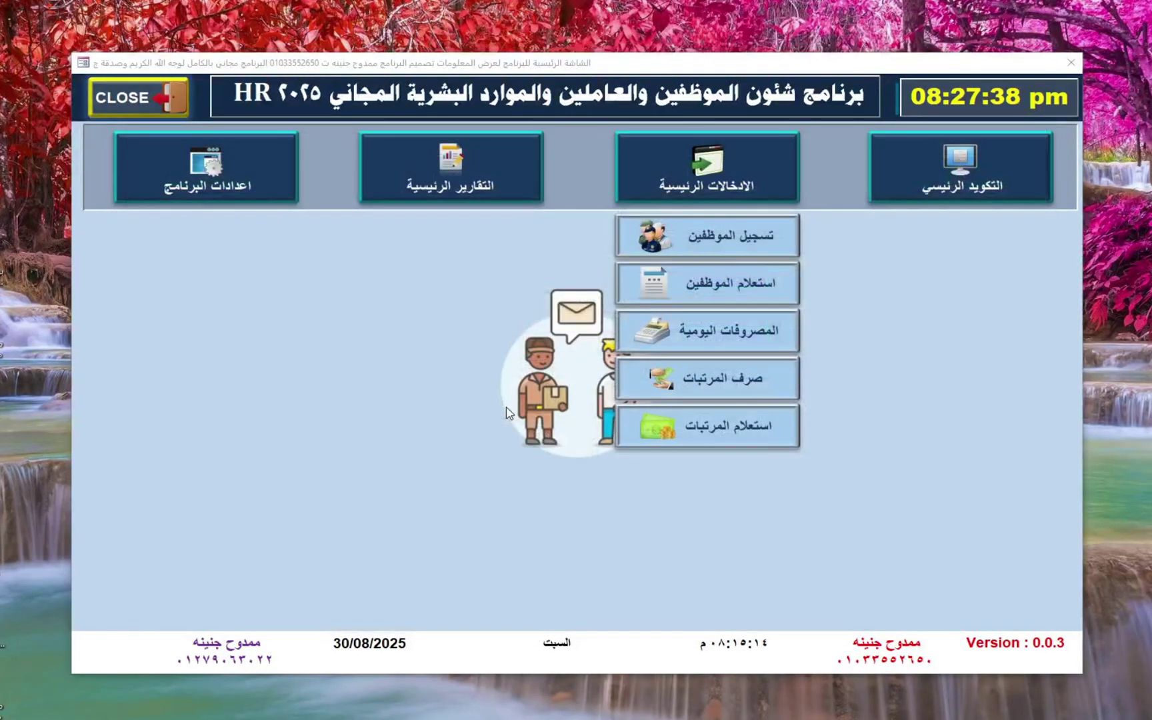
Open and close the employee inquiry form, then open the daily expenses entry form
{"action": "left_click", "coordinate": [741, 293]}
{"action": "left_click", "coordinate": [986, 75]}
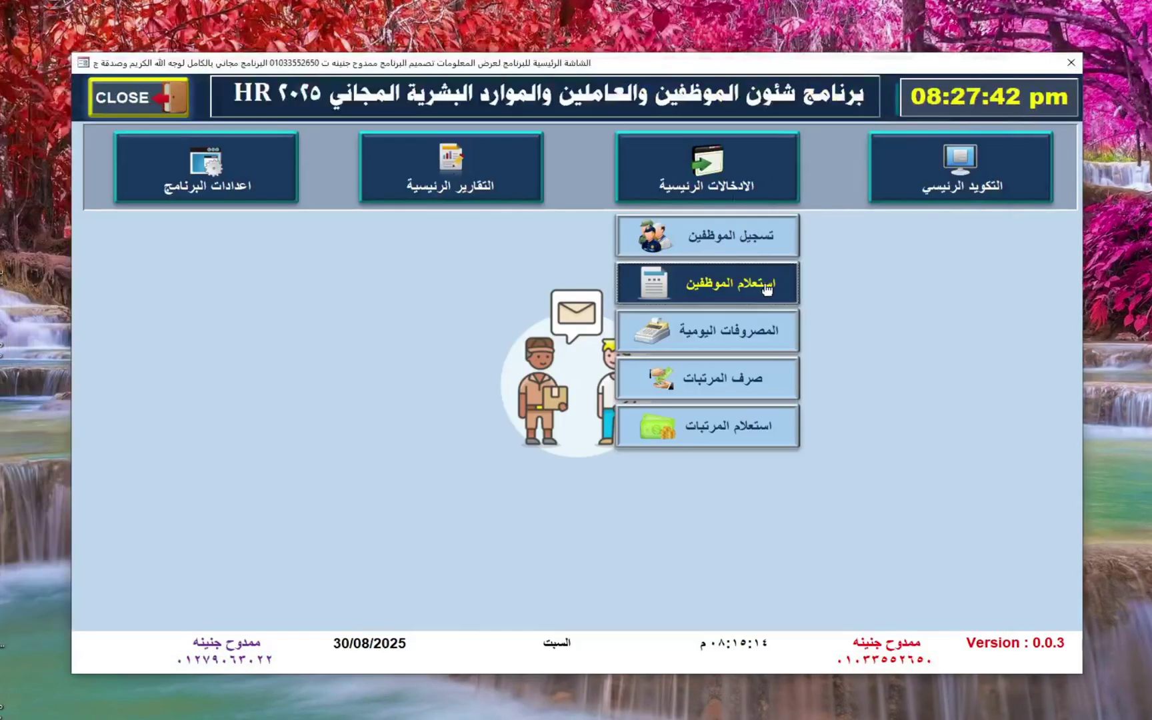
{"action": "left_click", "coordinate": [760, 346]}
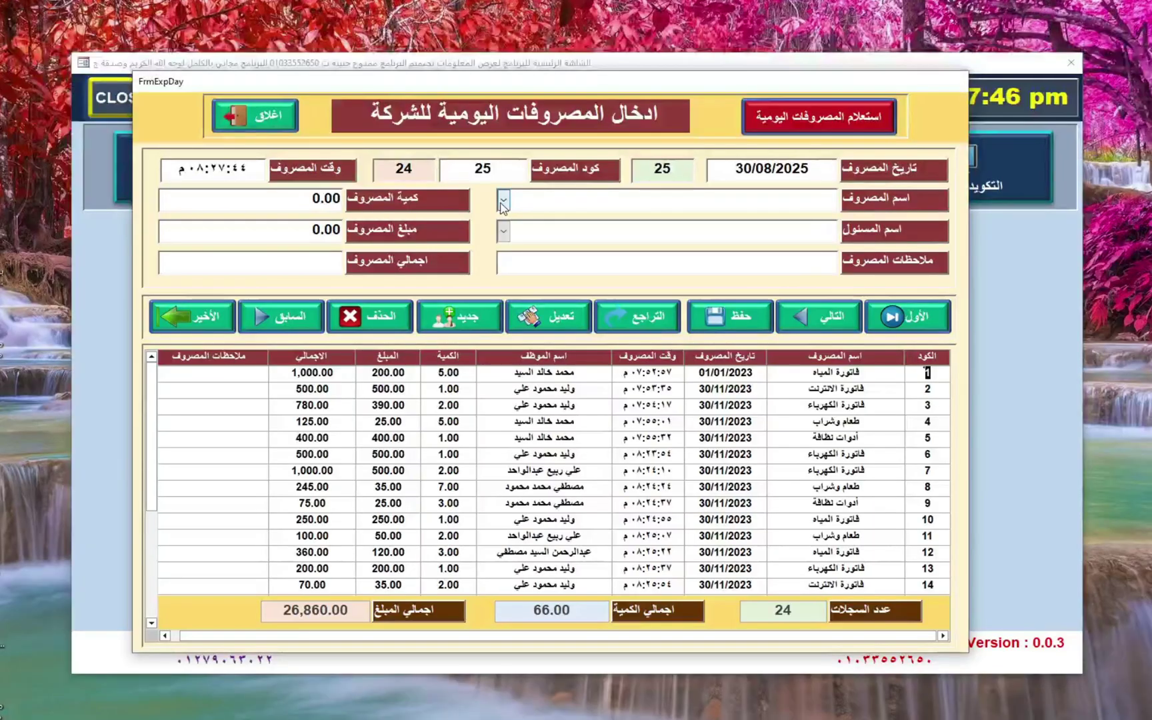
Choose the expense فاتورة المياه and its responsible employee
{"action": "left_click", "coordinate": [502, 203]}
{"action": "left_click", "coordinate": [784, 223]}
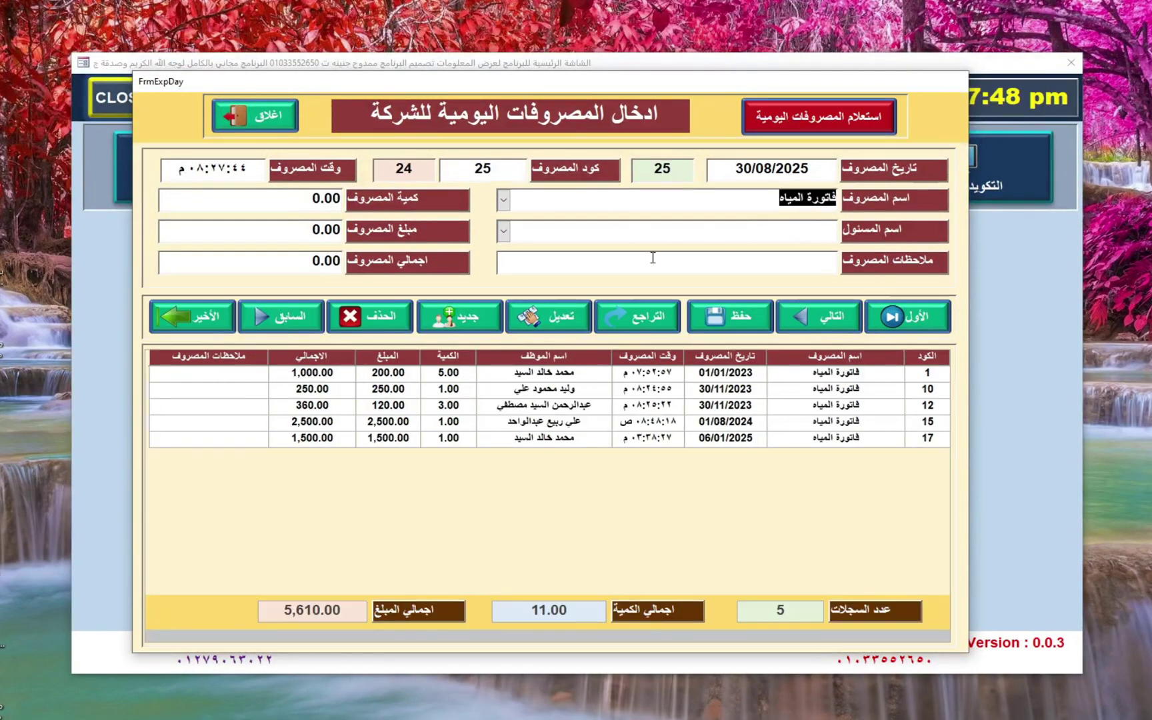
{"action": "left_click", "coordinate": [503, 231]}
{"action": "left_click", "coordinate": [630, 269]}
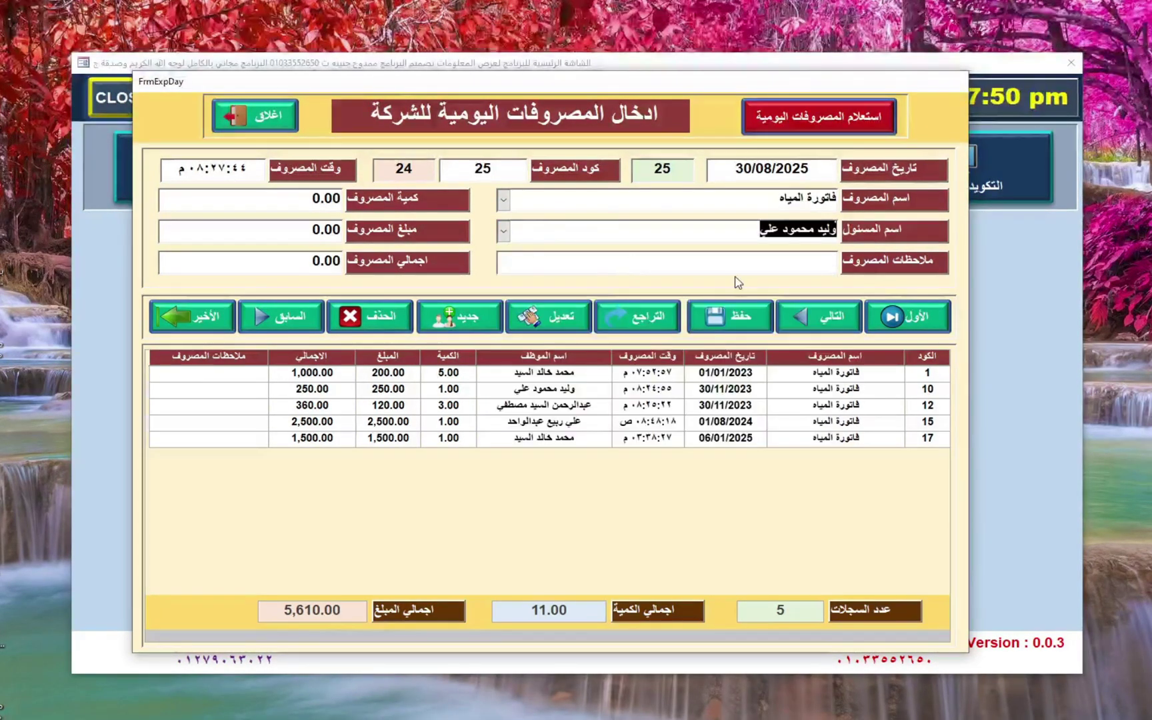
Enter quantity 2 and amount 500.00 (total 1,000.00) and save the expense
{"action": "key", "text": "Tab"}
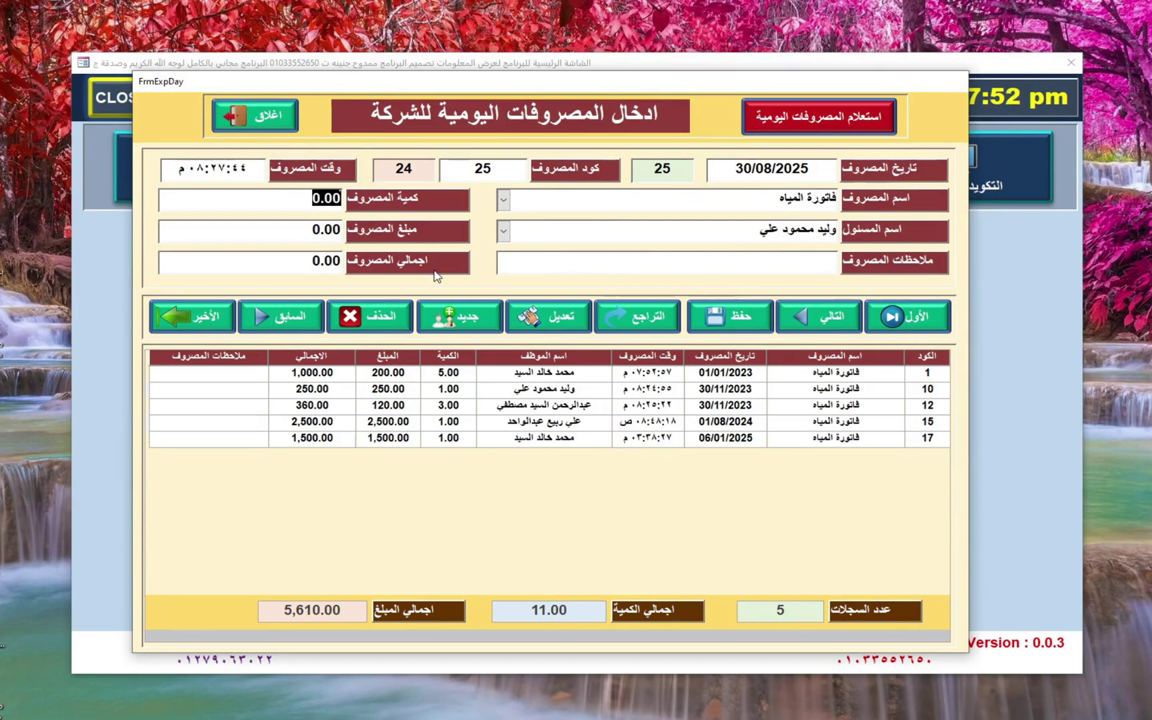
{"action": "type", "text": "12"}
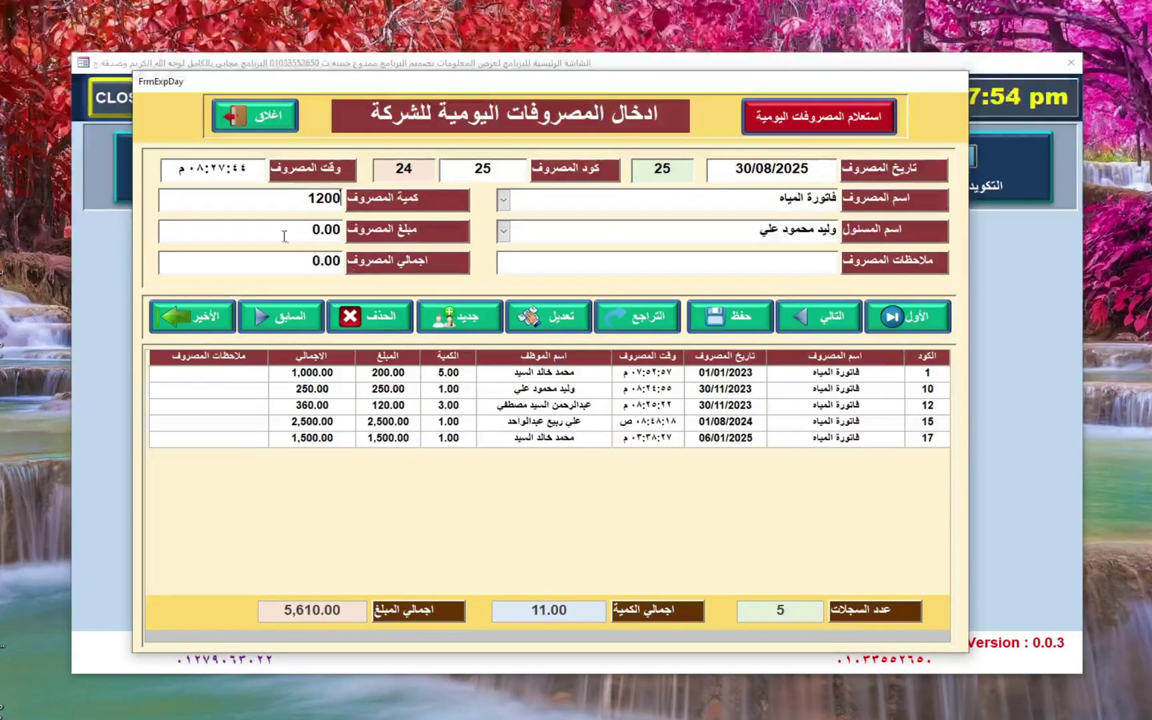
{"action": "key", "text": "Tab"}
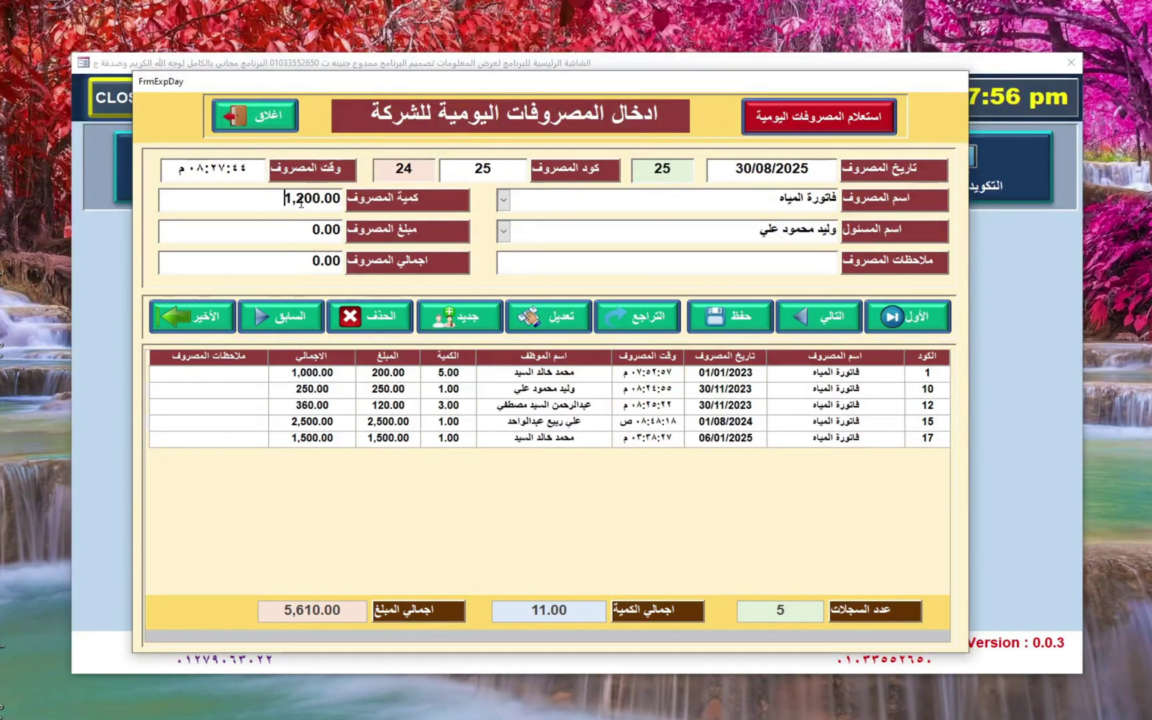
{"action": "left_click", "coordinate": [359, 203]}
{"action": "type", "text": "1"}
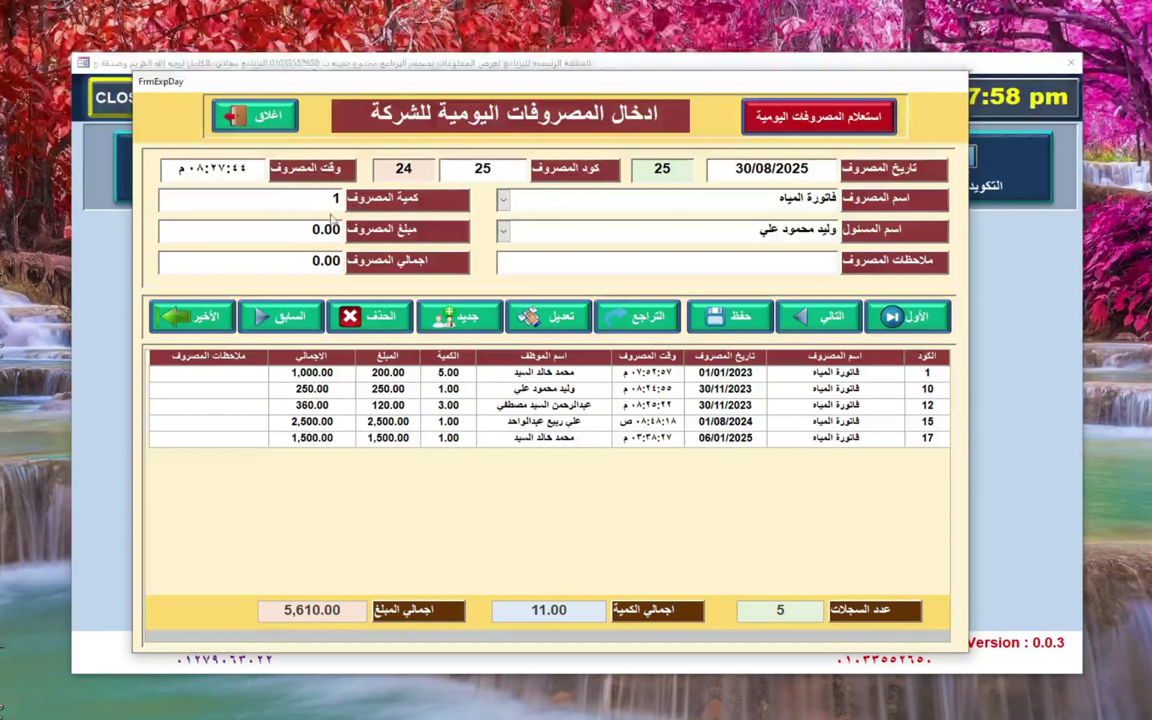
{"action": "key", "text": "Tab"}
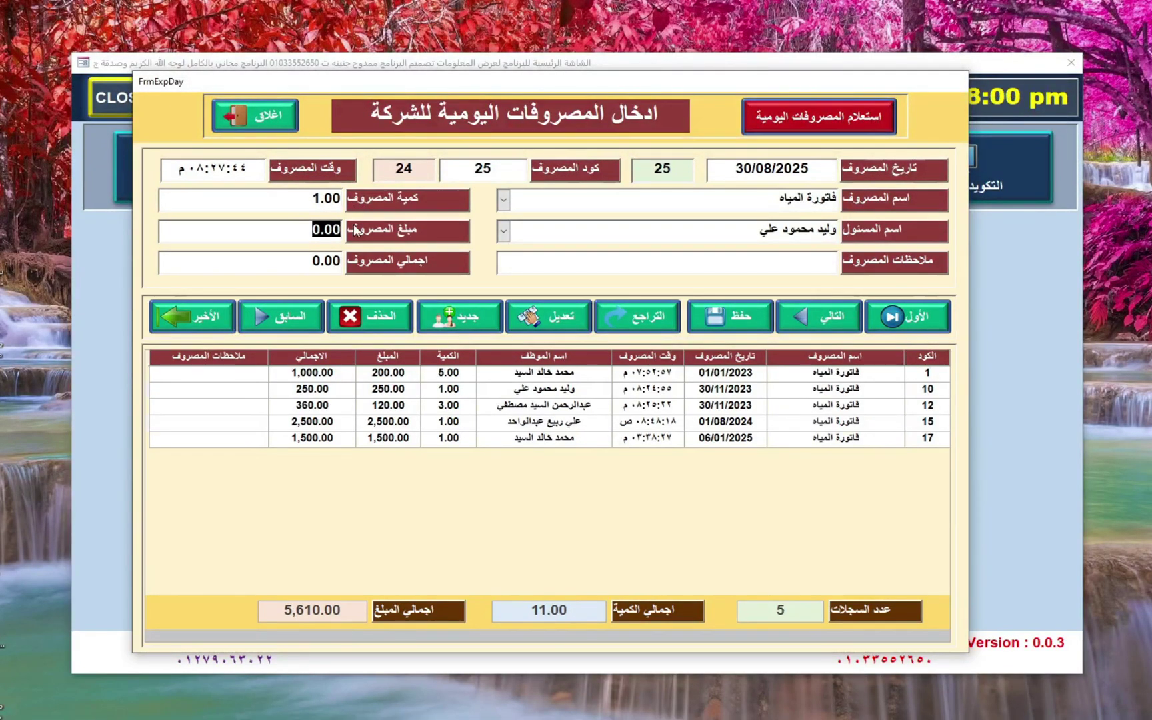
{"action": "type", "text": "50"}
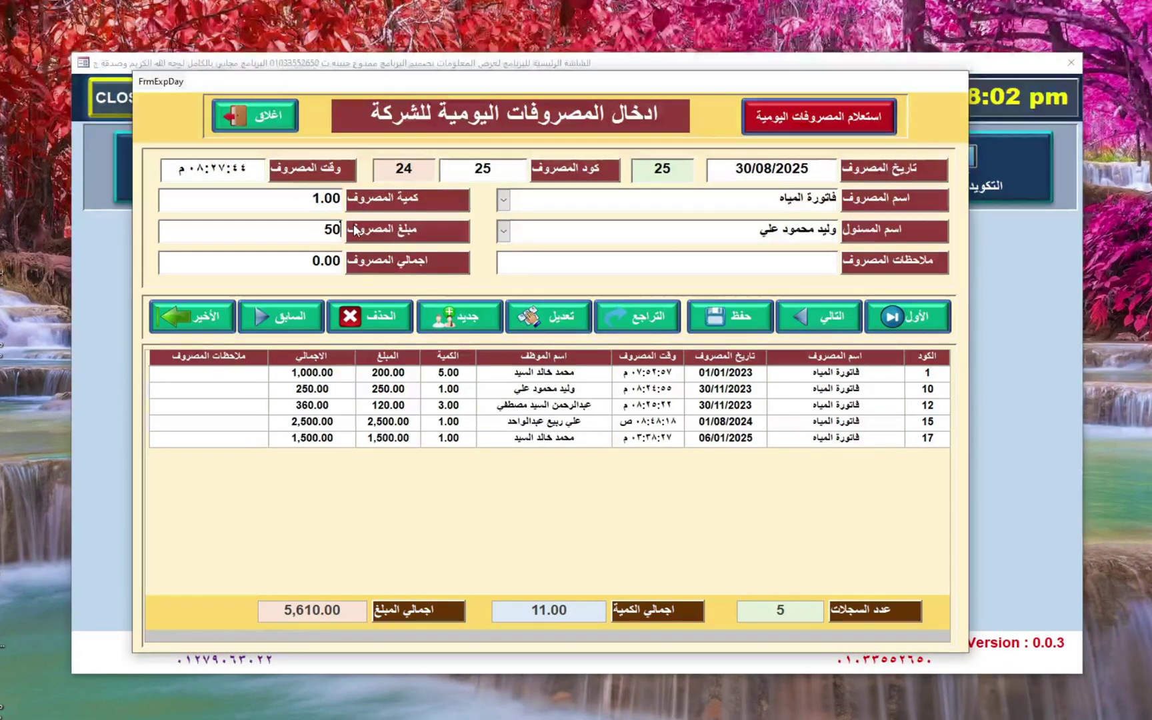
{"action": "left_click_drag", "start_coordinate": [310, 198], "coordinate": [342, 198]}
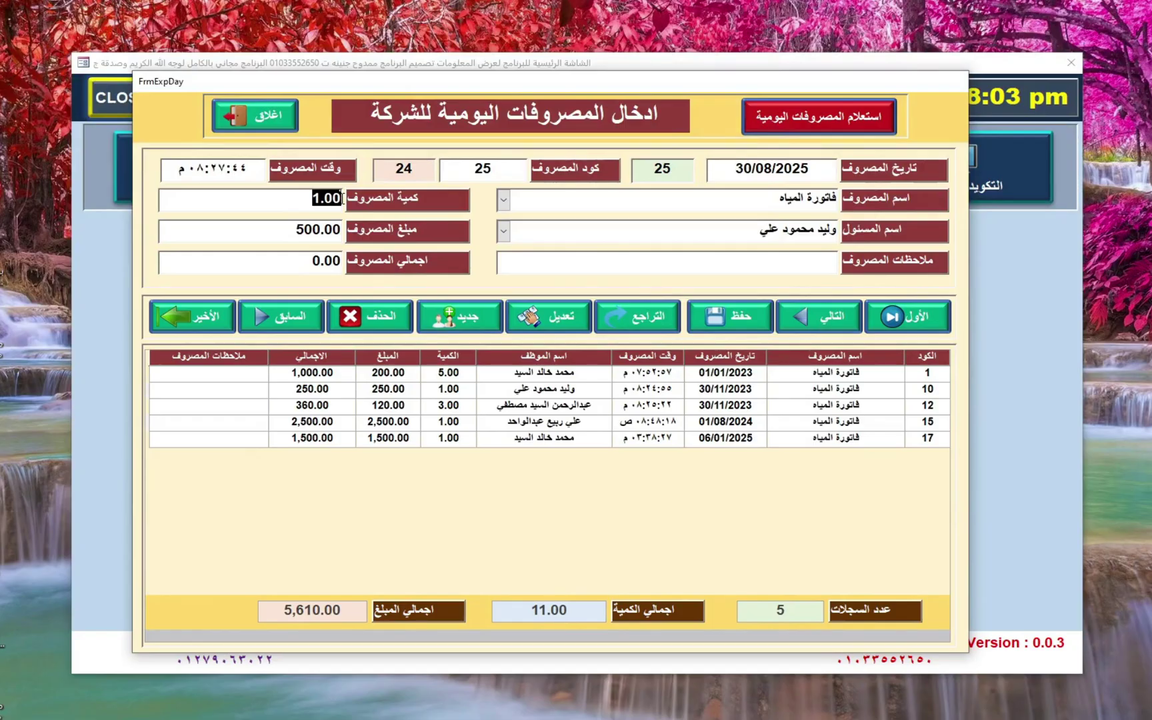
{"action": "type", "text": "2"}
{"action": "left_click", "coordinate": [333, 232]}
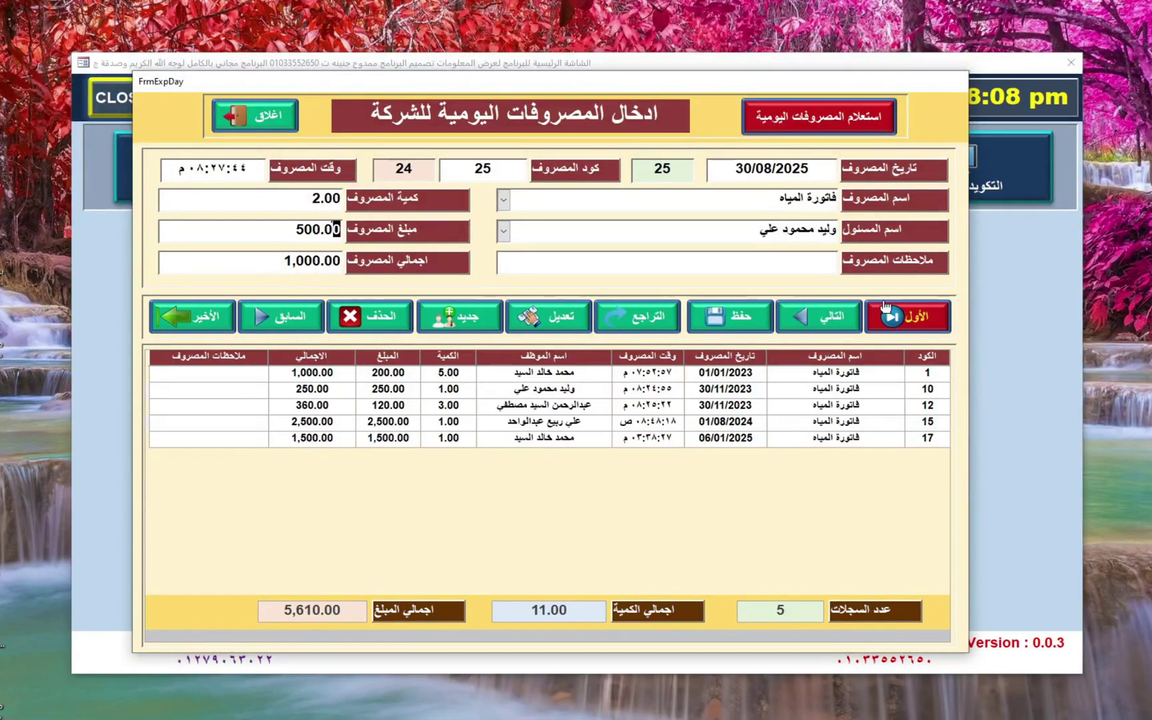
{"action": "left_click", "coordinate": [733, 316]}
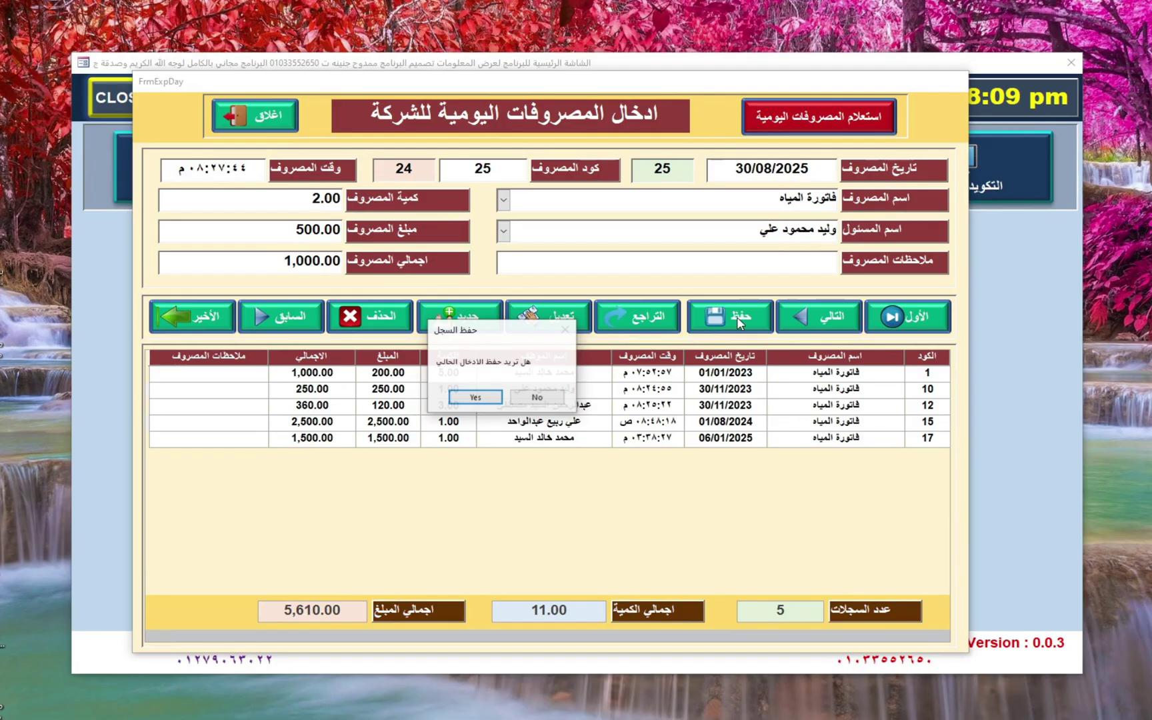
{"action": "left_click", "coordinate": [471, 398]}
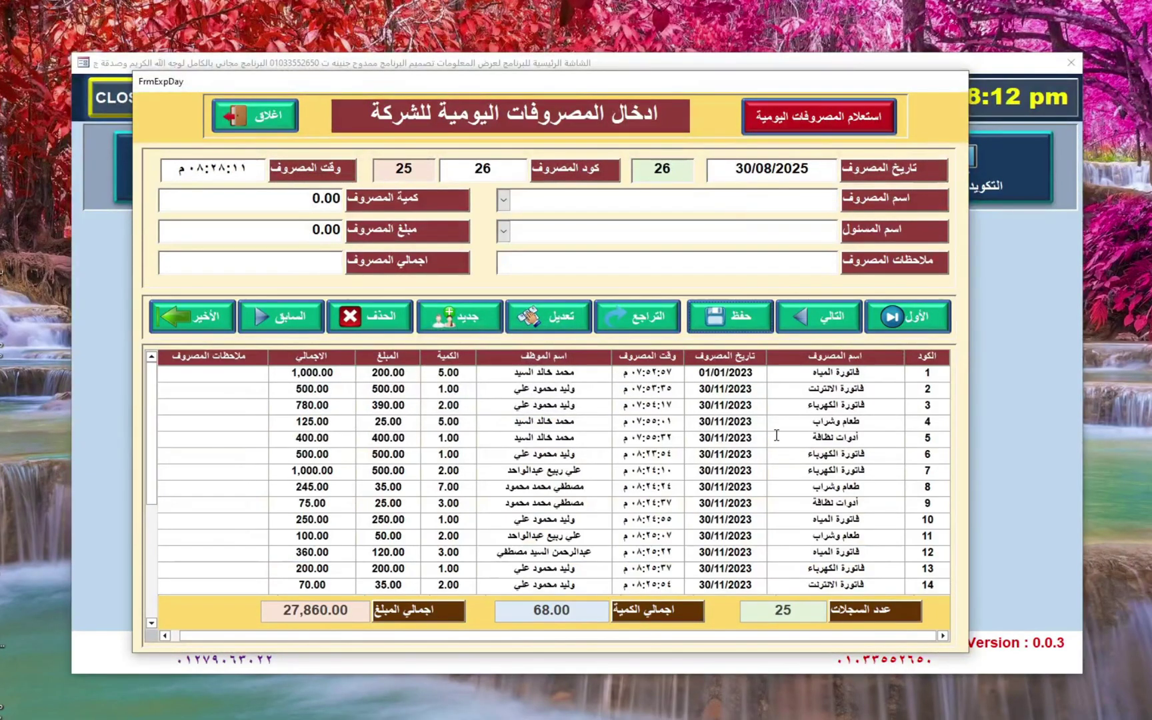
Scroll the expense list and inspect the last row's date and total
{"action": "scroll", "coordinate": [776, 435], "scroll_direction": "down", "scroll_amount": 1}
{"action": "scroll", "coordinate": [776, 435], "scroll_direction": "down", "scroll_amount": 2}
{"action": "scroll", "coordinate": [780, 440], "scroll_direction": "down", "scroll_amount": 2}
{"action": "scroll", "coordinate": [789, 456], "scroll_direction": "up", "scroll_amount": 2}
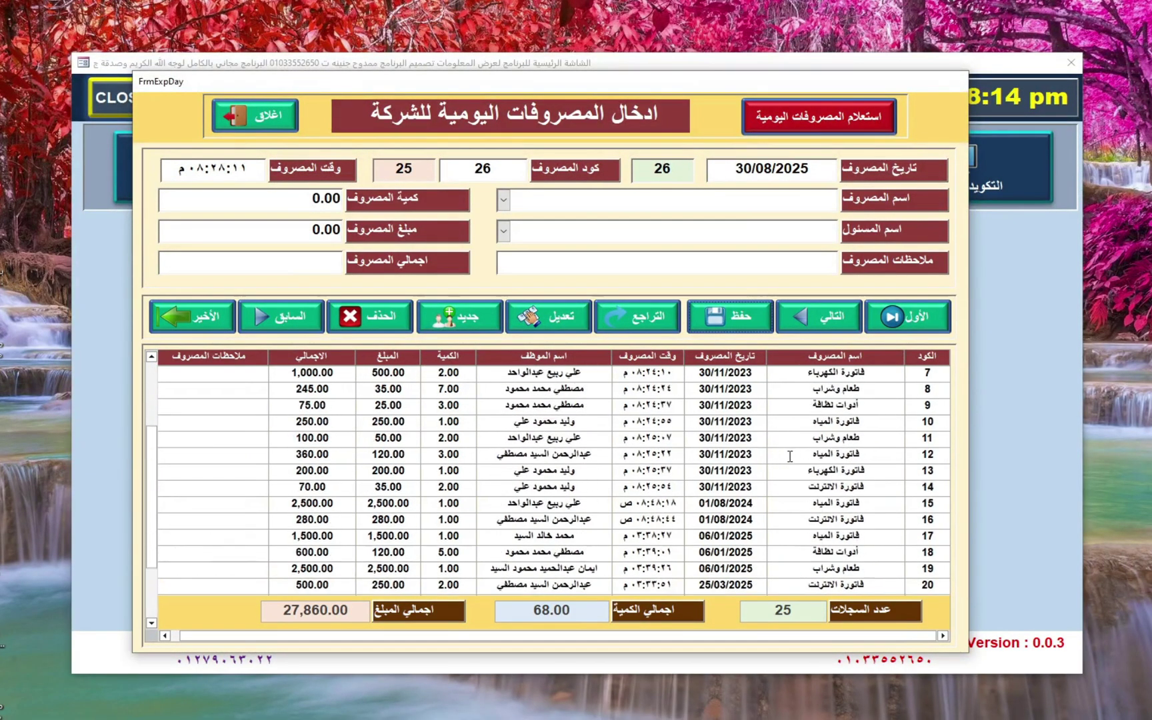
{"action": "scroll", "coordinate": [789, 457], "scroll_direction": "up", "scroll_amount": 2}
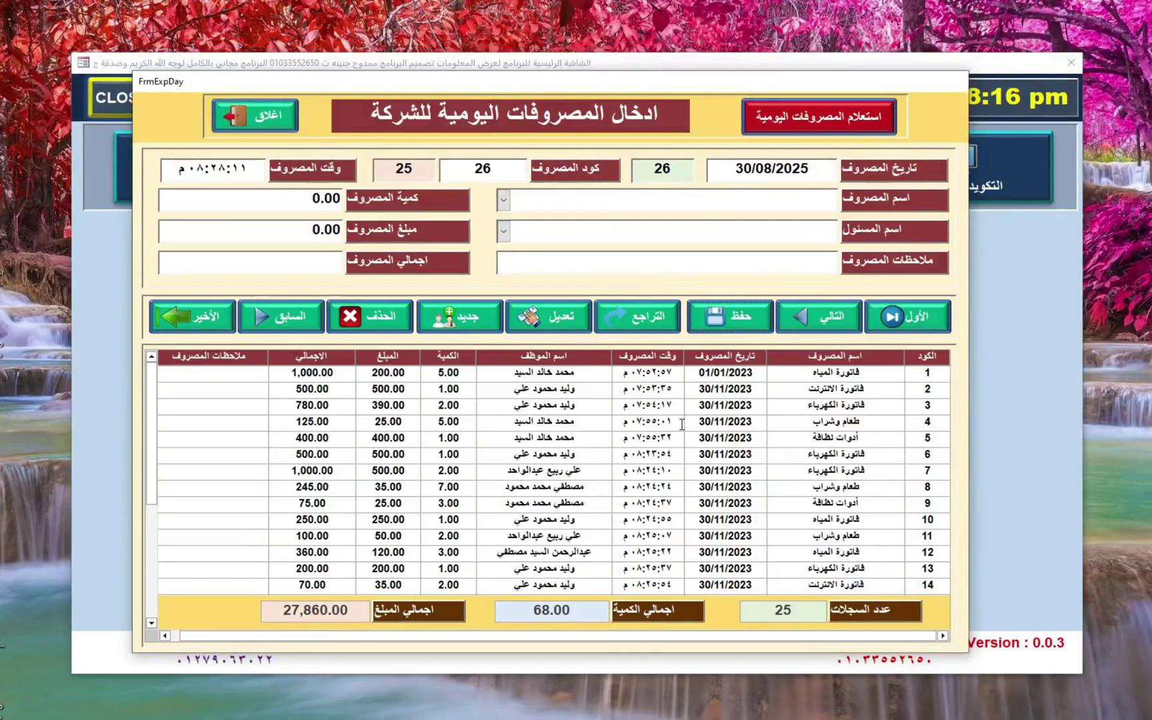
{"action": "scroll", "coordinate": [673, 454], "scroll_direction": "down", "scroll_amount": 1}
{"action": "scroll", "coordinate": [660, 493], "scroll_direction": "down", "scroll_amount": 2}
{"action": "scroll", "coordinate": [646, 533], "scroll_direction": "down", "scroll_amount": 1}
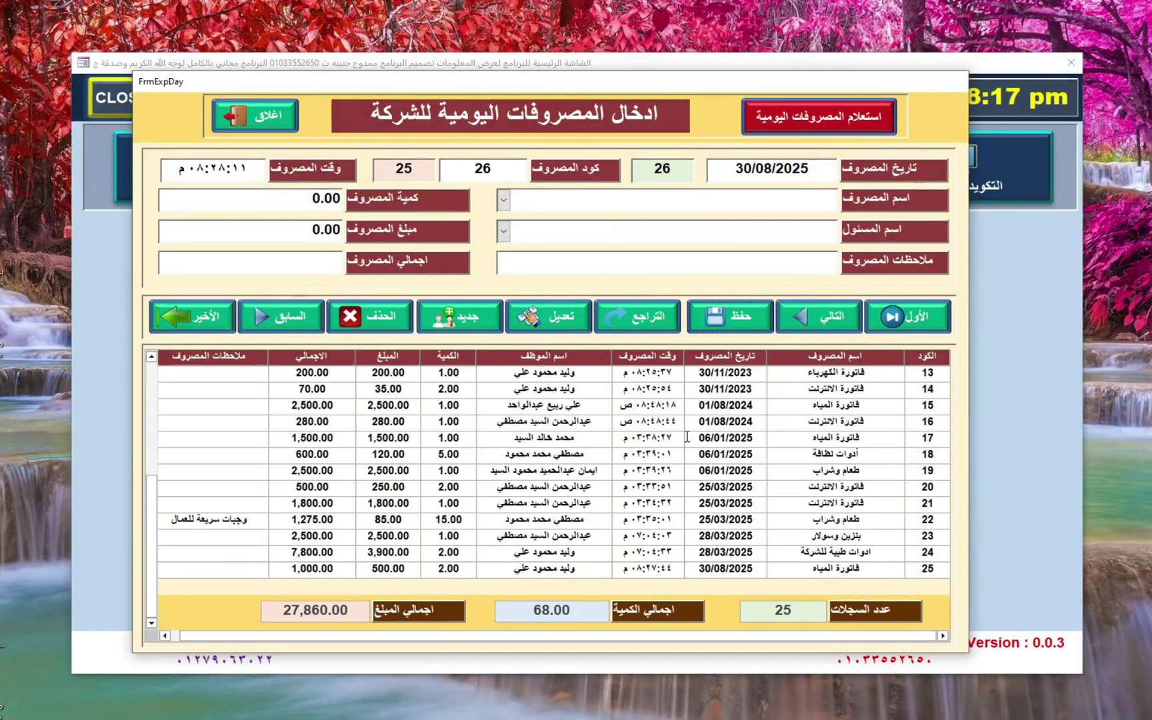
{"action": "left_click", "coordinate": [633, 568]}
{"action": "left_click_drag", "start_coordinate": [711, 568], "coordinate": [735, 568]}
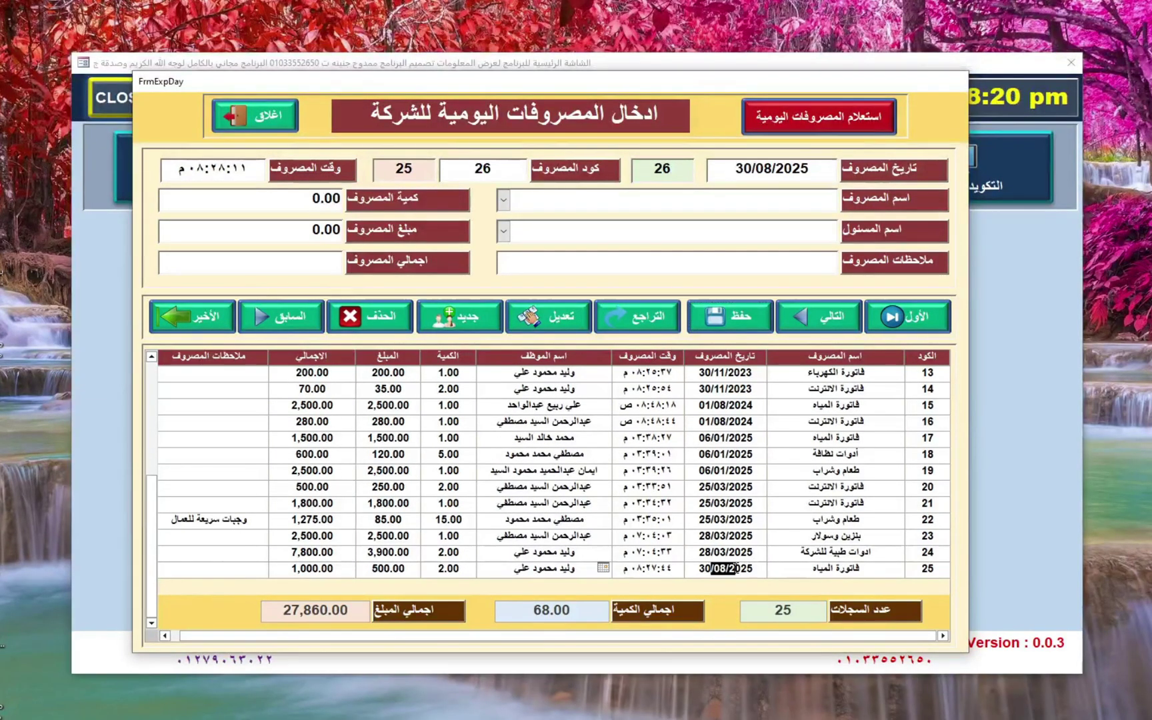
{"action": "left_click", "coordinate": [561, 569]}
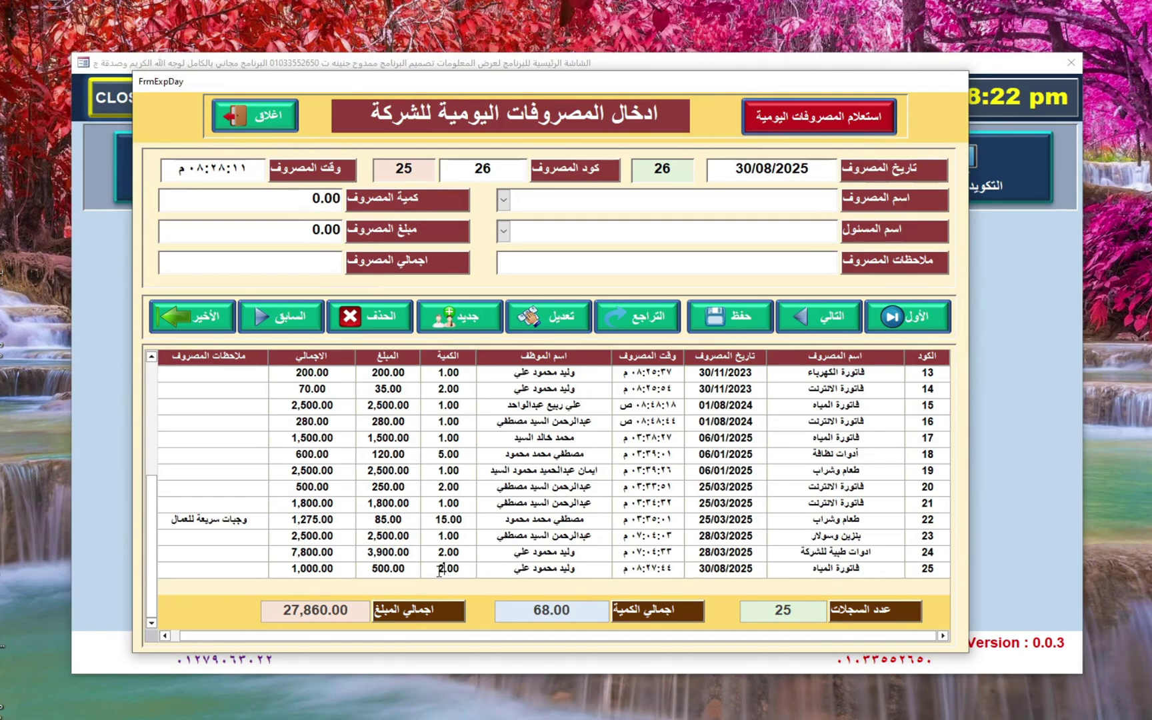
{"action": "left_click", "coordinate": [307, 568]}
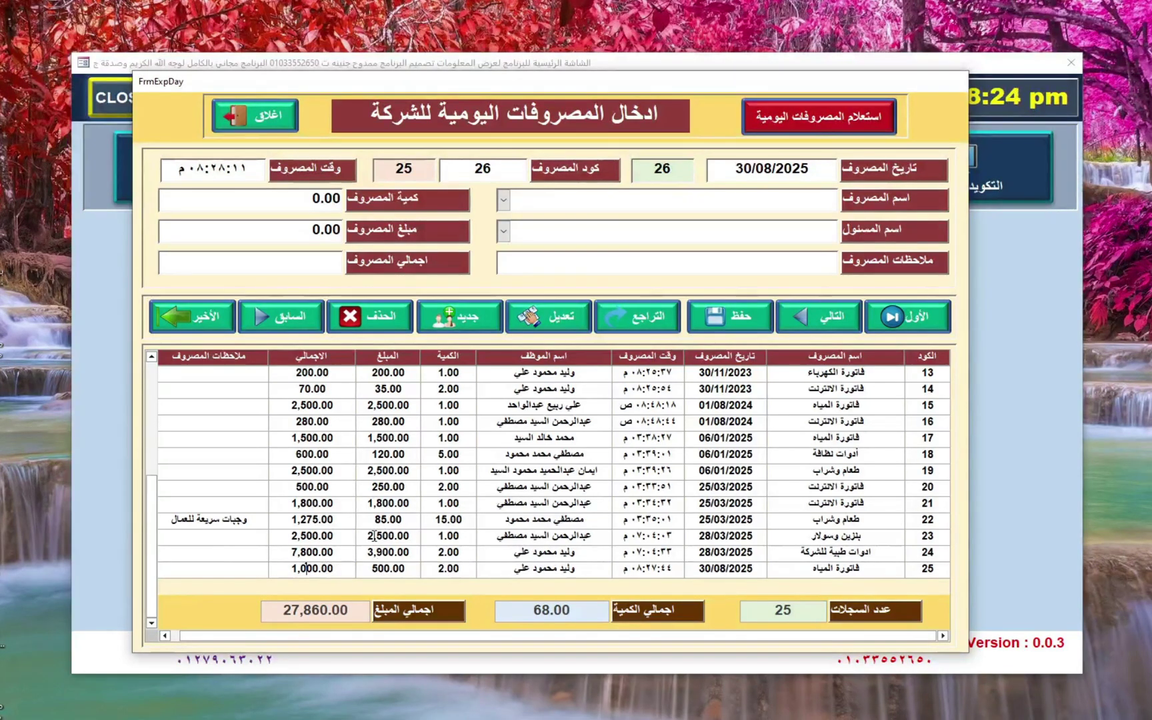
Add and save a فاتورة الانترنت expense with its responsible employee, quantity 1, amount 1,200.00
{"action": "left_click", "coordinate": [504, 200]}
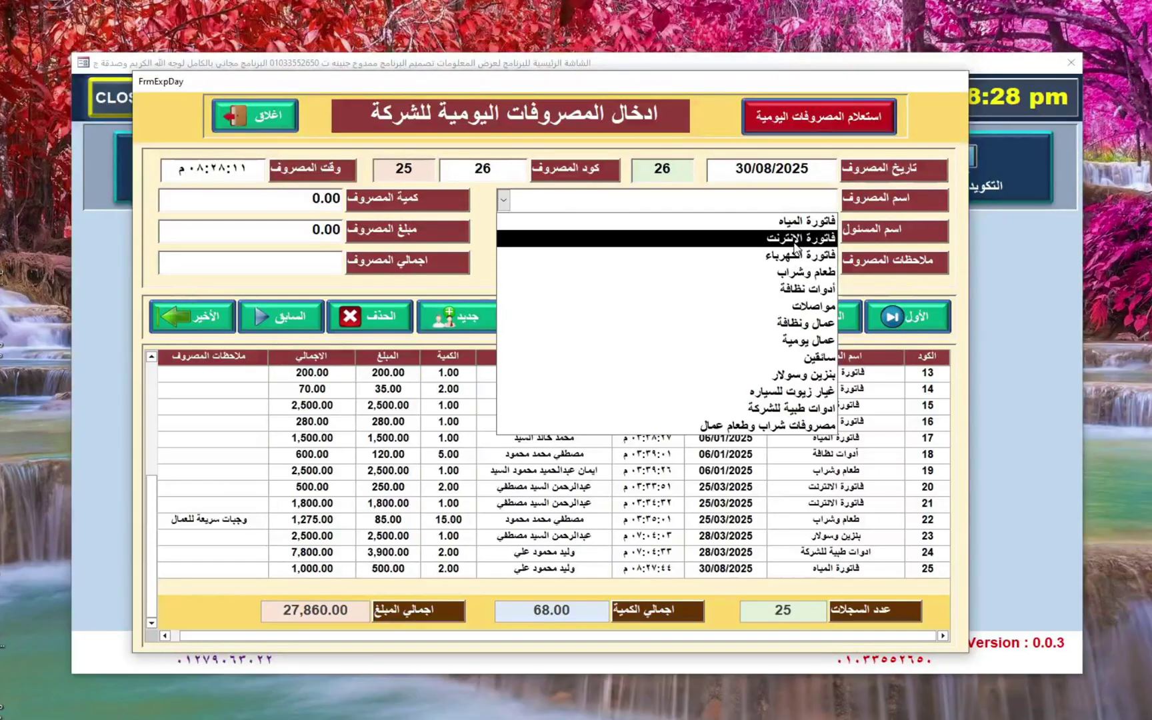
{"action": "left_click", "coordinate": [794, 242]}
{"action": "left_click", "coordinate": [504, 231]}
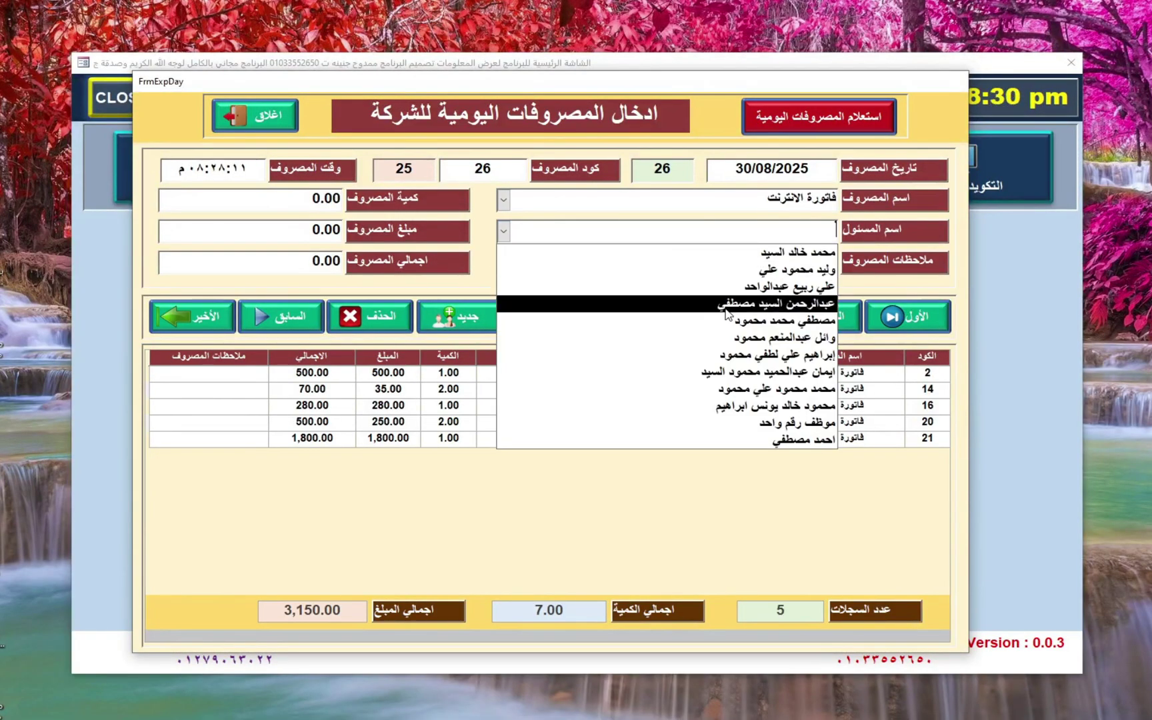
{"action": "left_click", "coordinate": [726, 313]}
{"action": "left_click", "coordinate": [363, 203]}
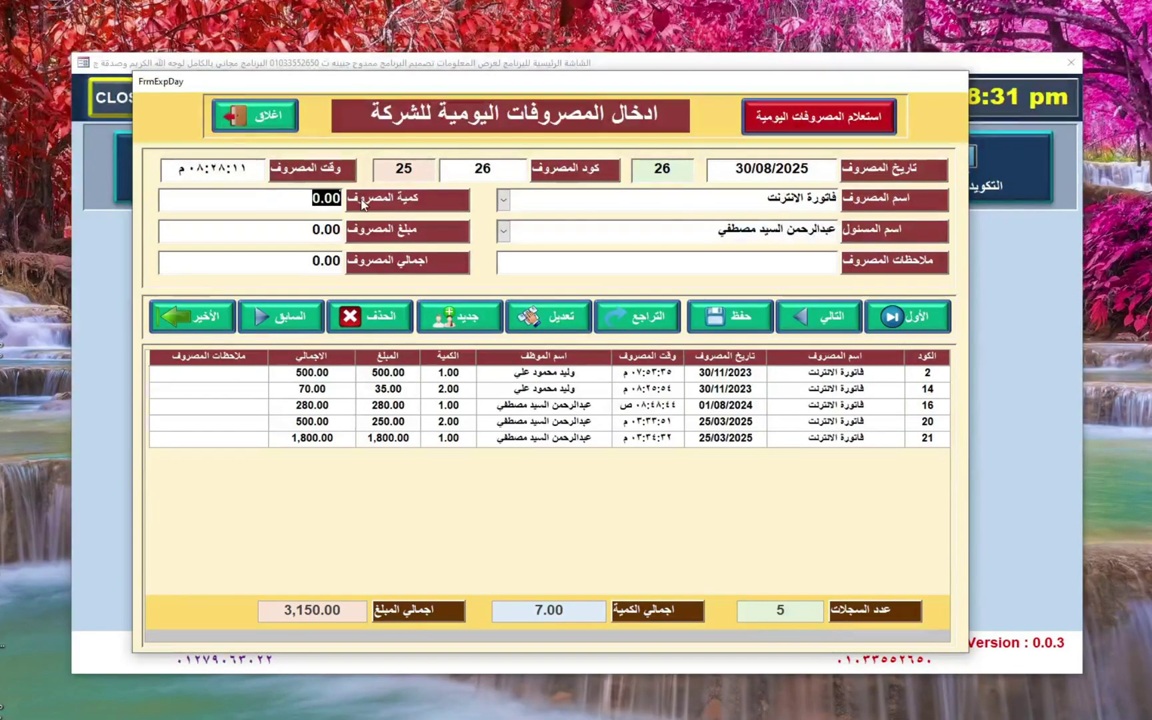
{"action": "type", "text": "1"}
{"action": "left_click", "coordinate": [367, 230]}
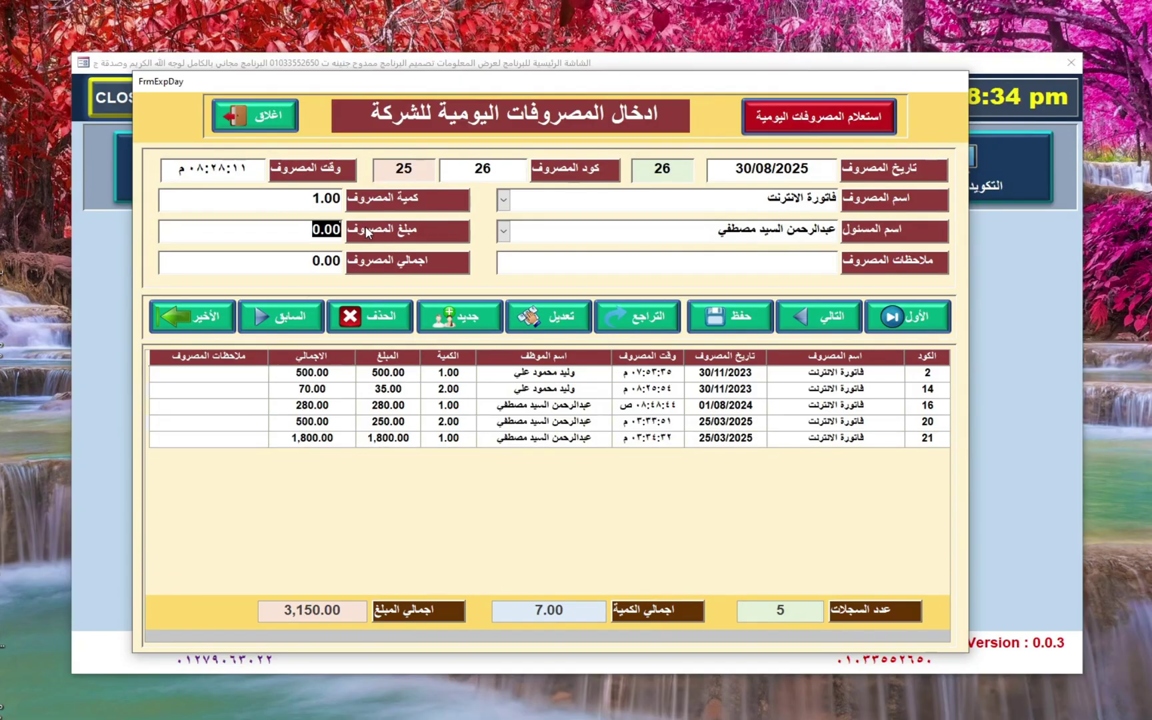
{"action": "type", "text": "1,200"}
{"action": "left_click", "coordinate": [322, 262]}
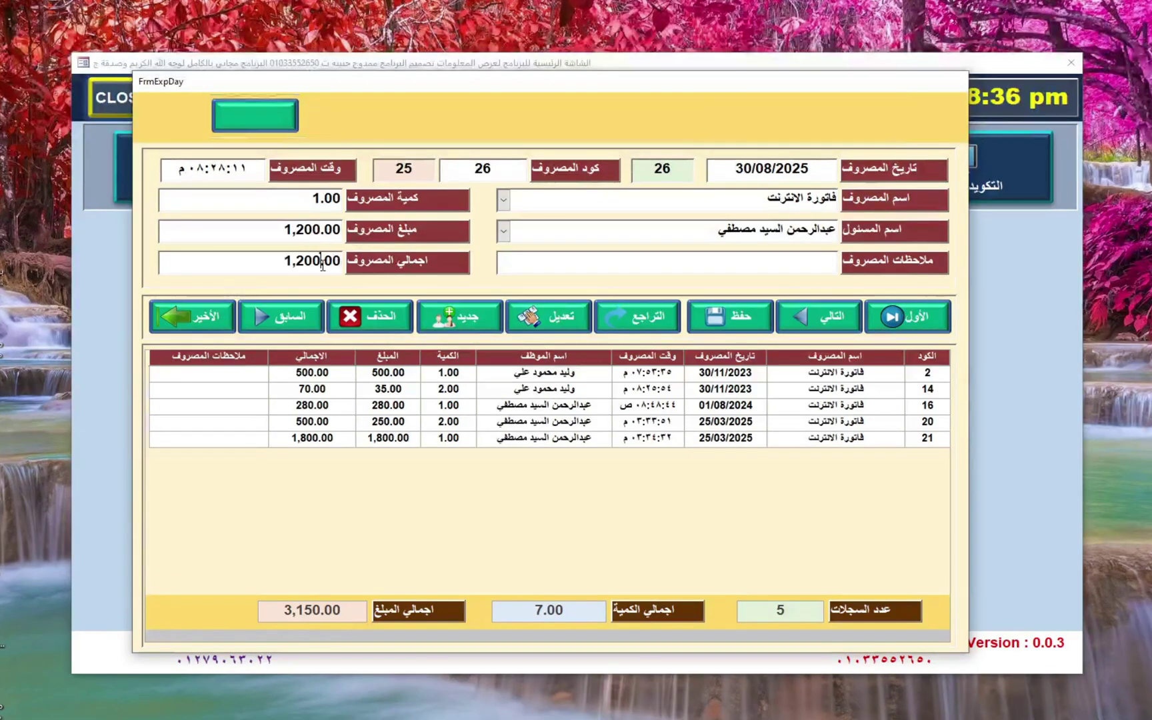
{"action": "left_click", "coordinate": [730, 317]}
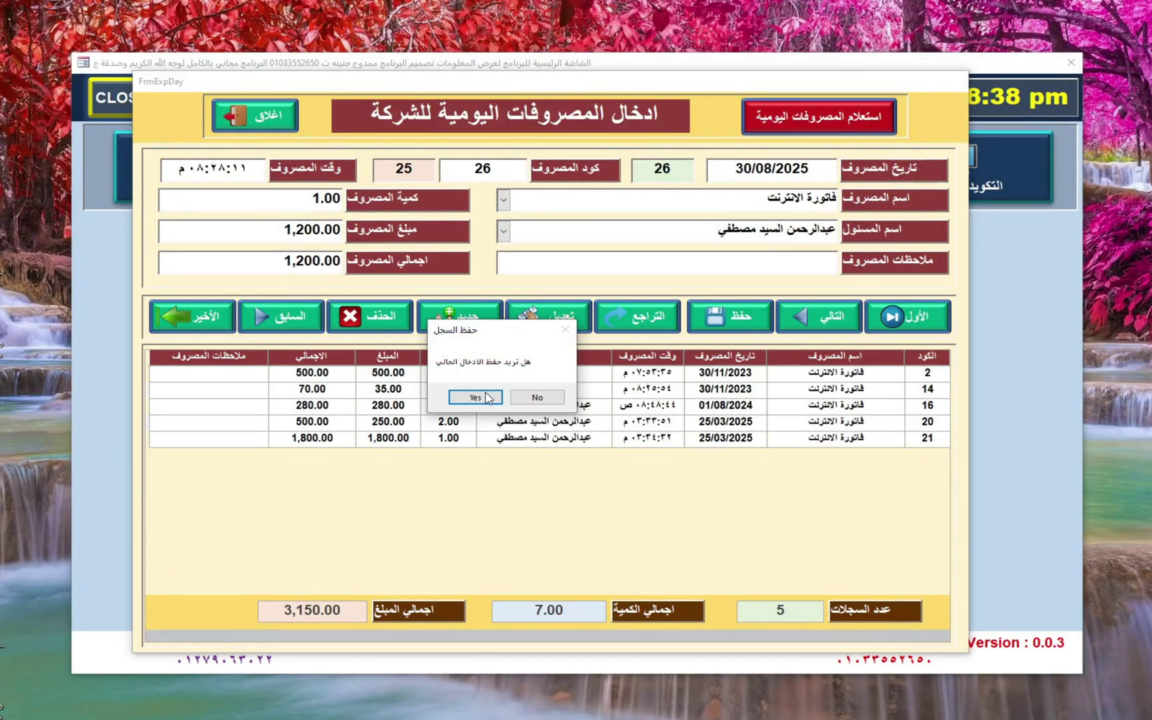
{"action": "left_click", "coordinate": [475, 397]}
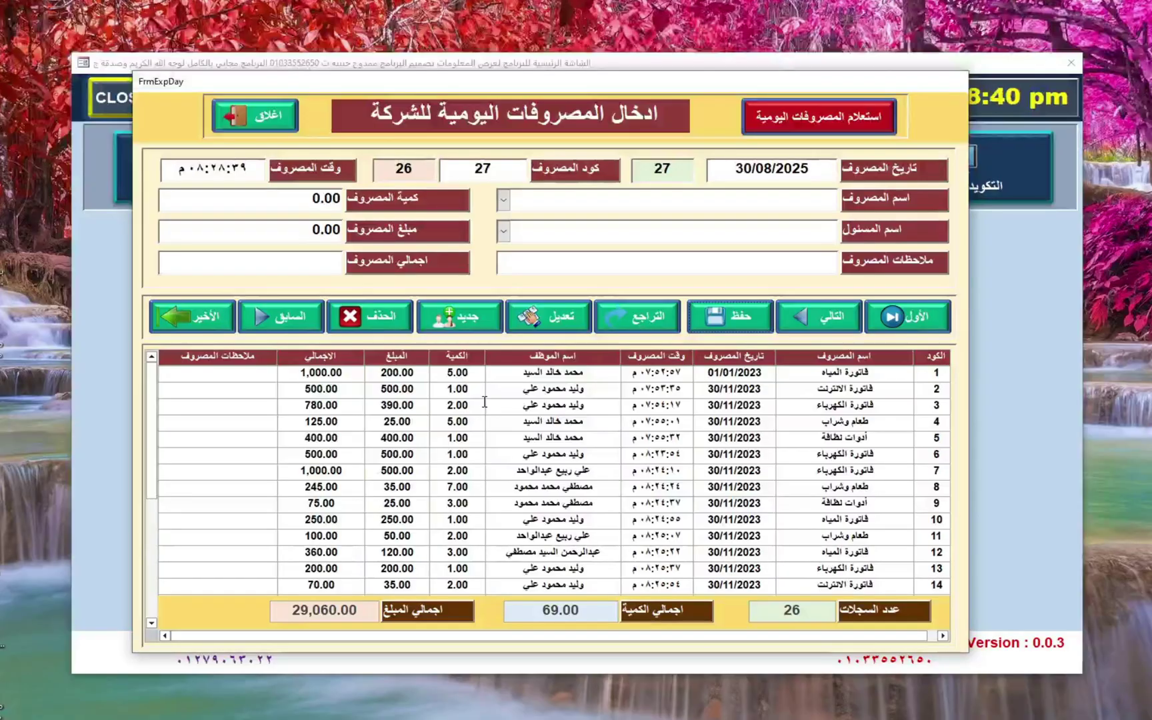
Point out the updated record count, total quantity and overall amount 29,060.00
{"action": "left_click", "coordinate": [797, 610]}
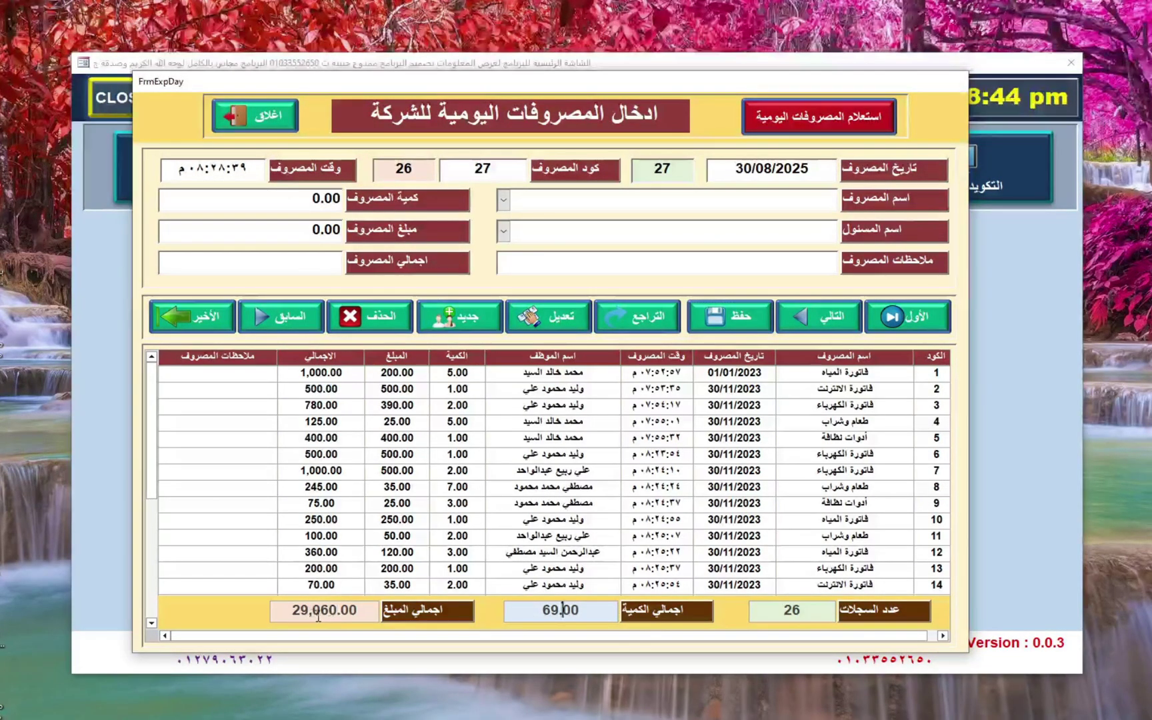
{"action": "left_click", "coordinate": [561, 610]}
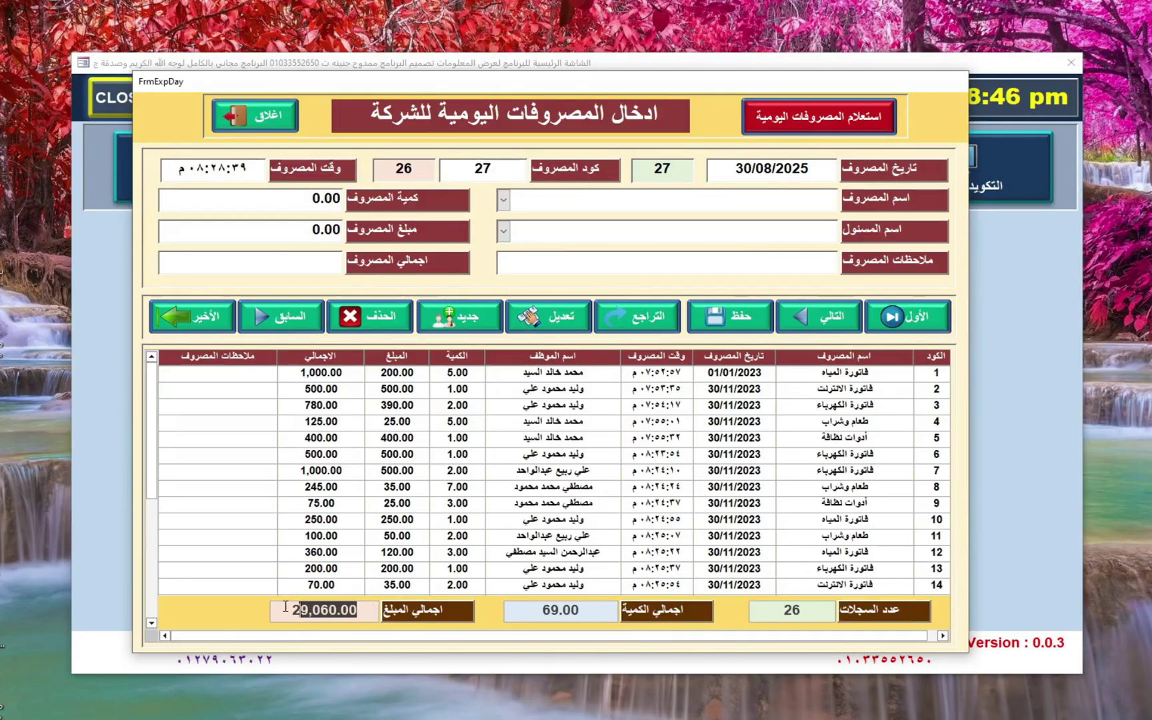
{"action": "left_click_drag", "start_coordinate": [373, 610], "coordinate": [285, 610]}
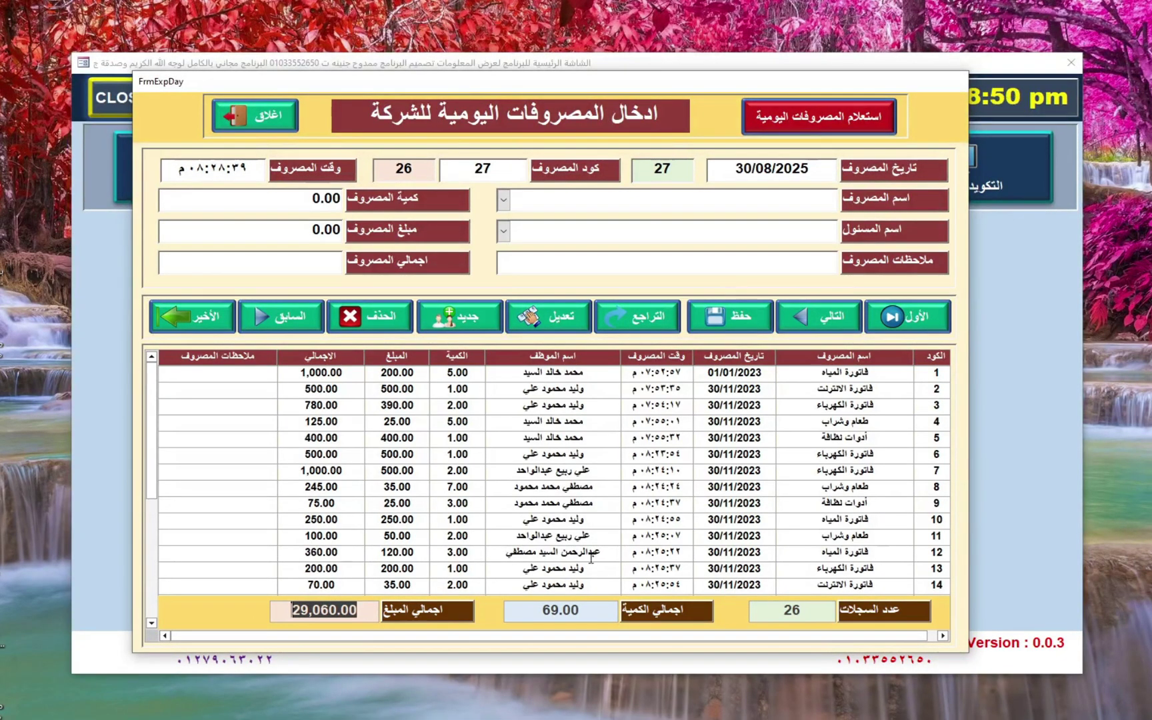
Search daily expenses between 01/08/2025 and 31/08/2025
{"action": "left_click", "coordinate": [869, 121]}
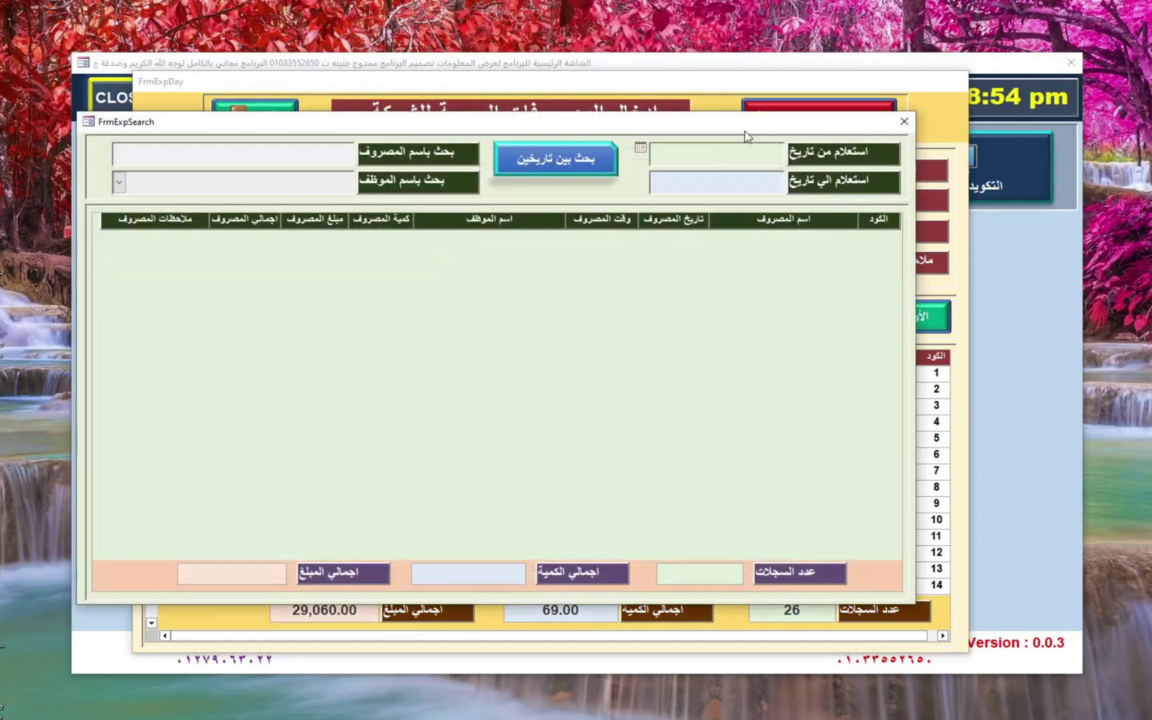
{"action": "left_click", "coordinate": [735, 156]}
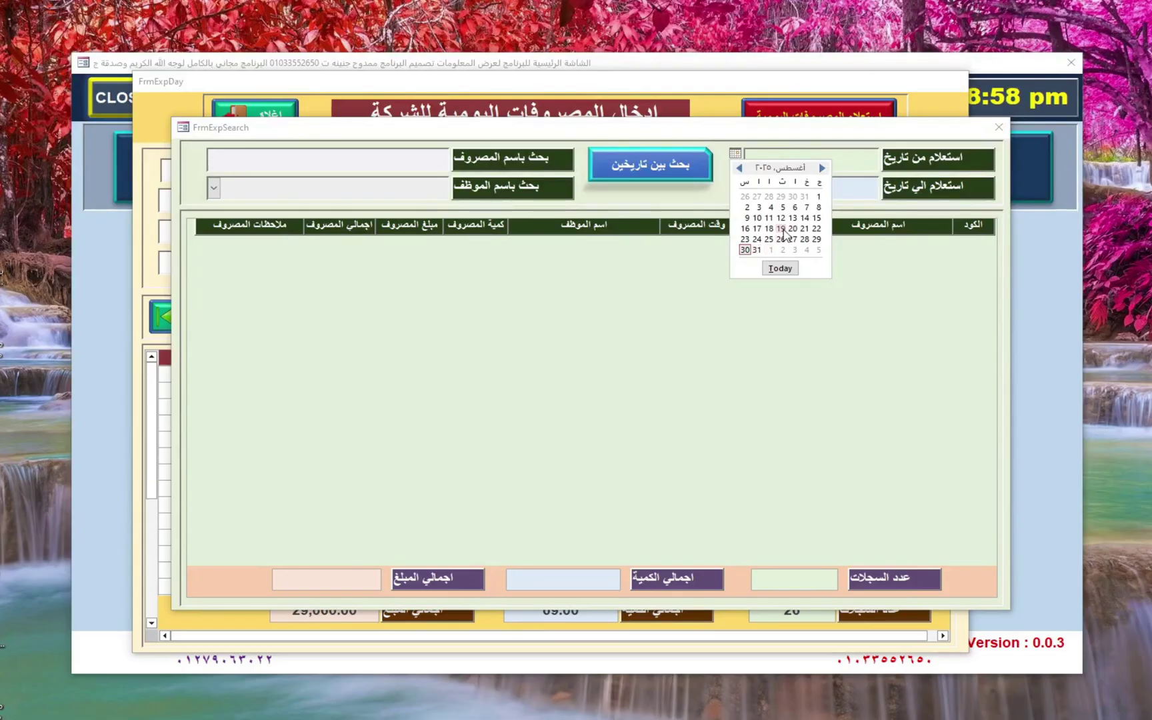
{"action": "left_click", "coordinate": [818, 196]}
{"action": "left_click", "coordinate": [735, 181]}
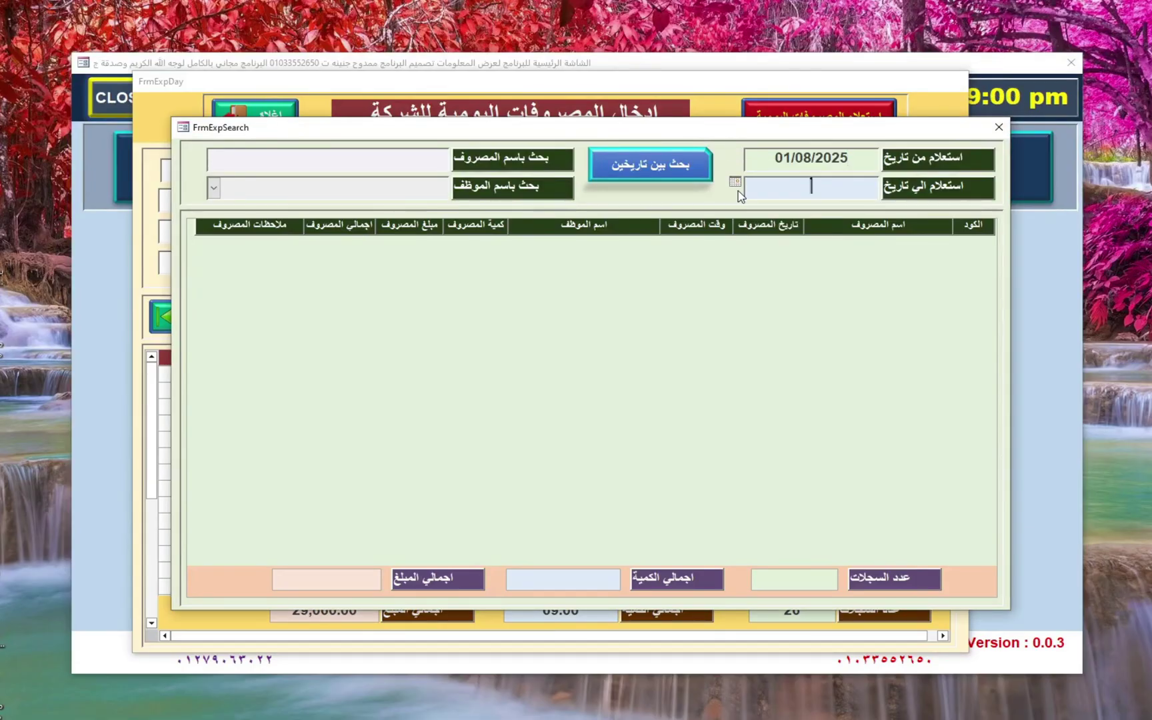
{"action": "left_click", "coordinate": [757, 278]}
{"action": "left_click", "coordinate": [683, 176]}
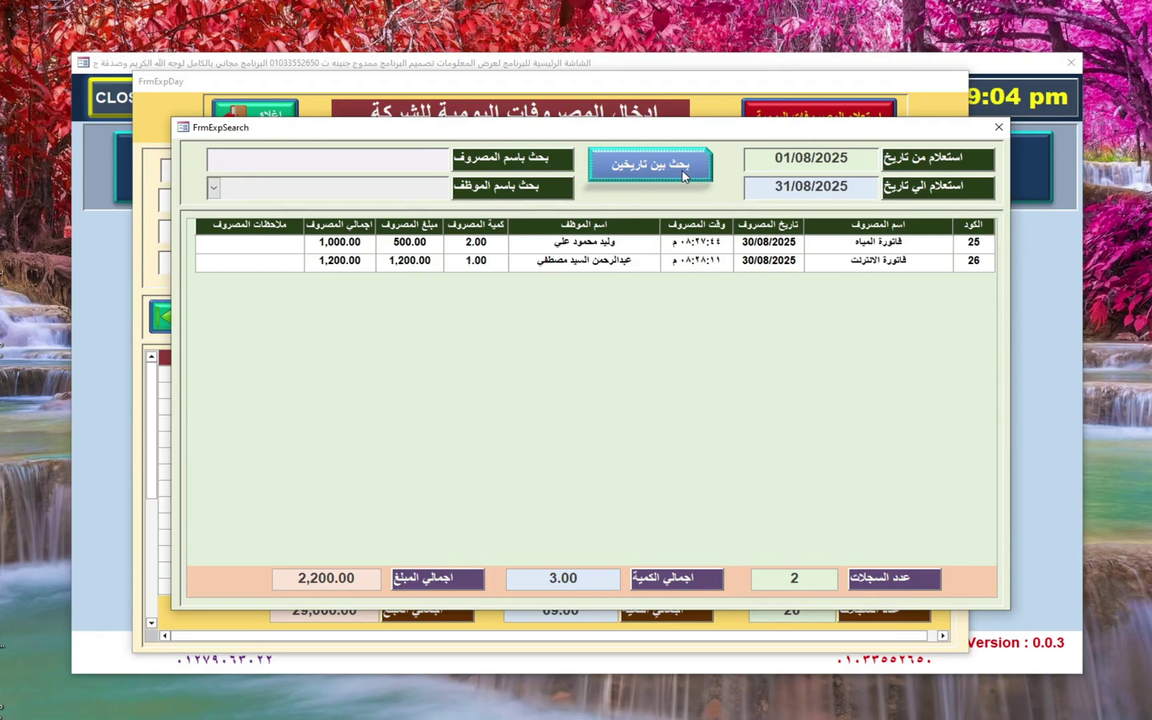
Change the start year to 2022 and rerun the search, listing all 26 expenses
{"action": "left_click_drag", "start_coordinate": [800, 132], "coordinate": [809, 142]}
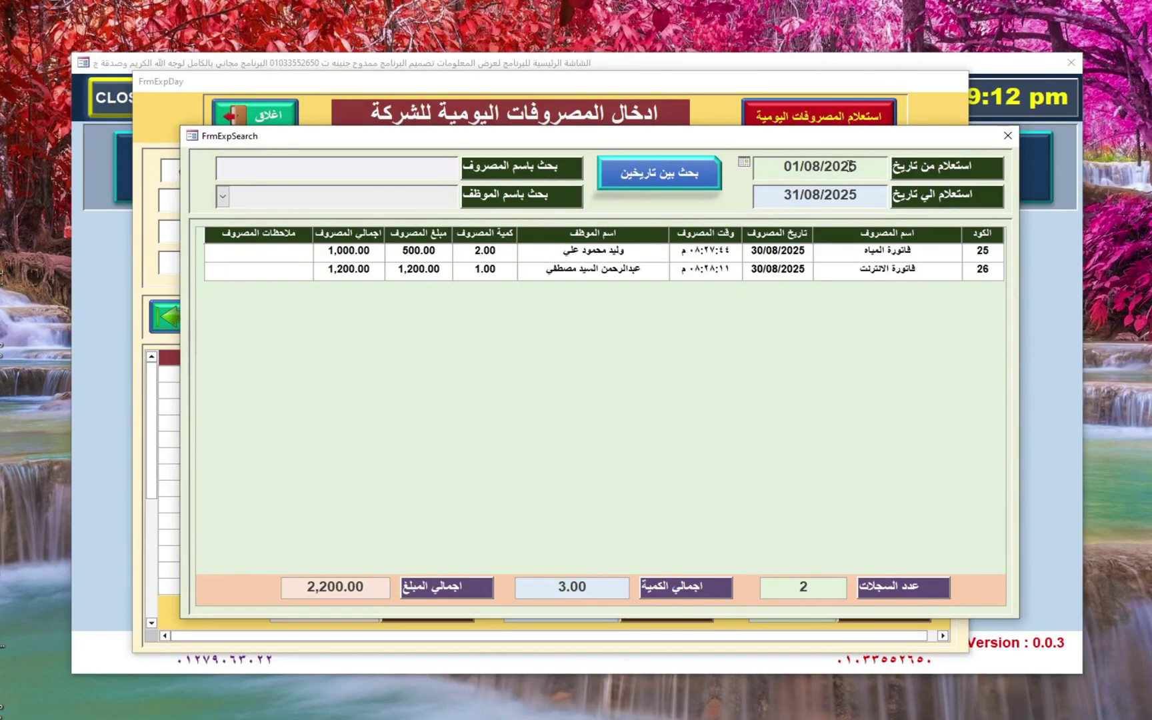
{"action": "type", "text": "2"}
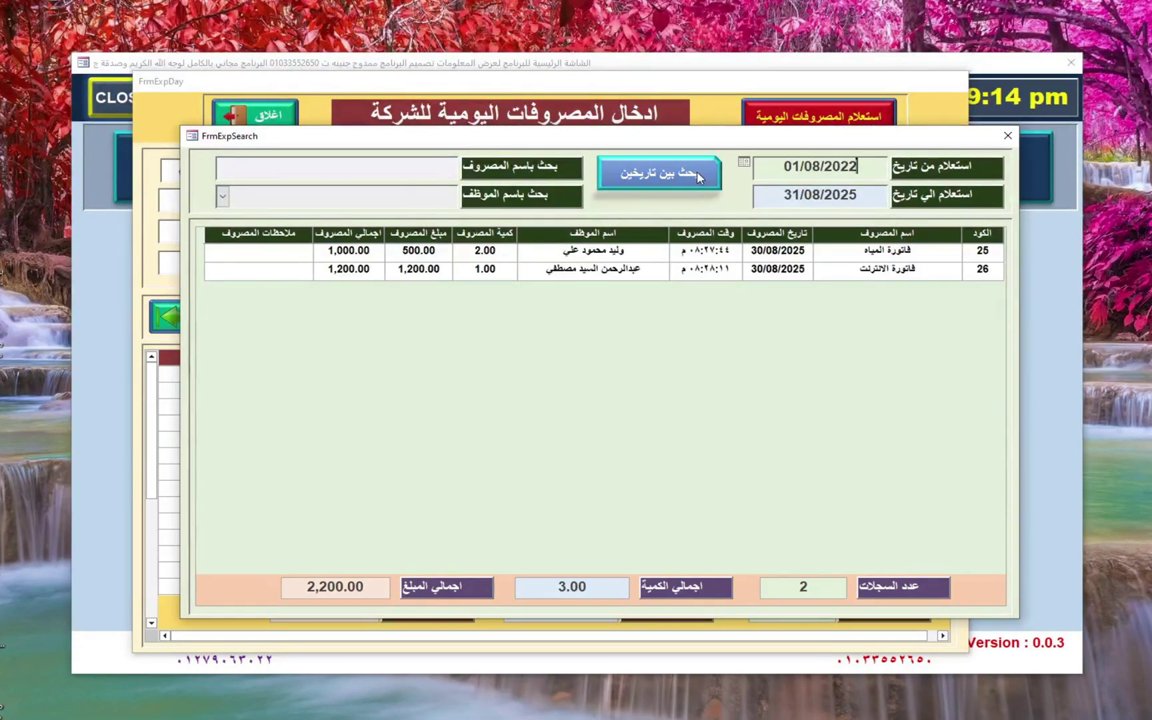
{"action": "left_click", "coordinate": [697, 174]}
{"action": "scroll", "coordinate": [705, 375], "scroll_direction": "down", "scroll_amount": 1}
{"action": "scroll", "coordinate": [704, 375], "scroll_direction": "down", "scroll_amount": 2}
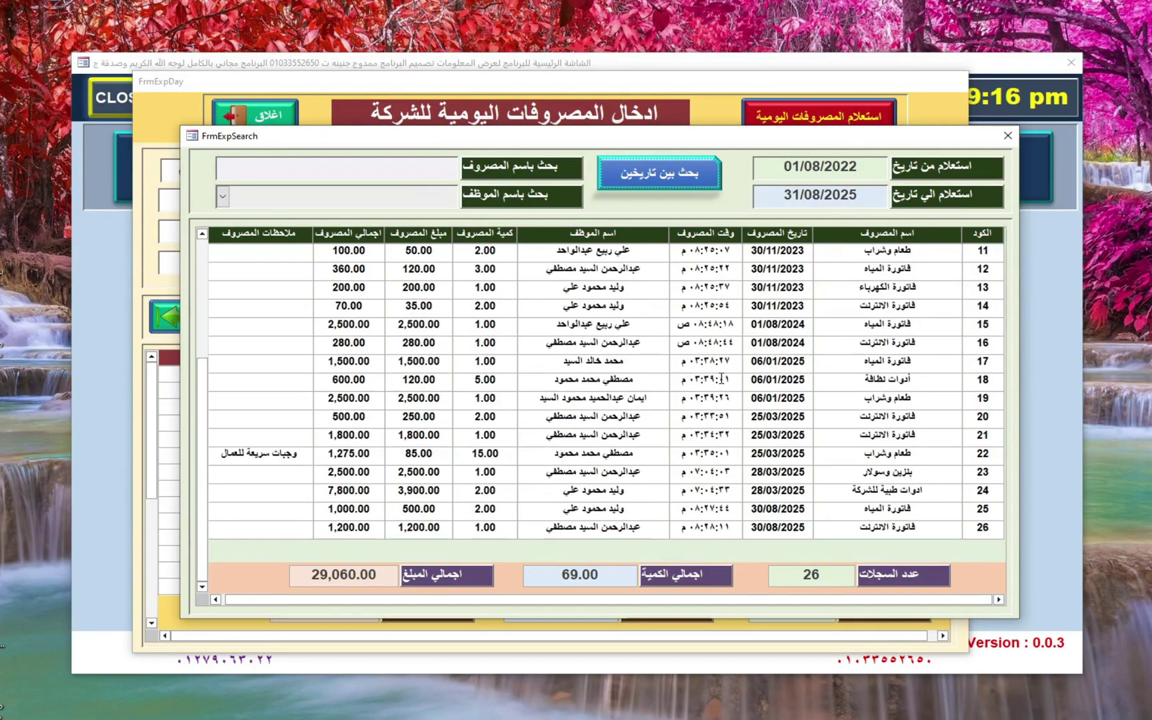
{"action": "scroll", "coordinate": [704, 375], "scroll_direction": "up", "scroll_amount": 2}
{"action": "scroll", "coordinate": [705, 375], "scroll_direction": "up", "scroll_amount": 2}
Filter the expense search by name 'كهر', then by the first employees listed
{"action": "left_click", "coordinate": [271, 164]}
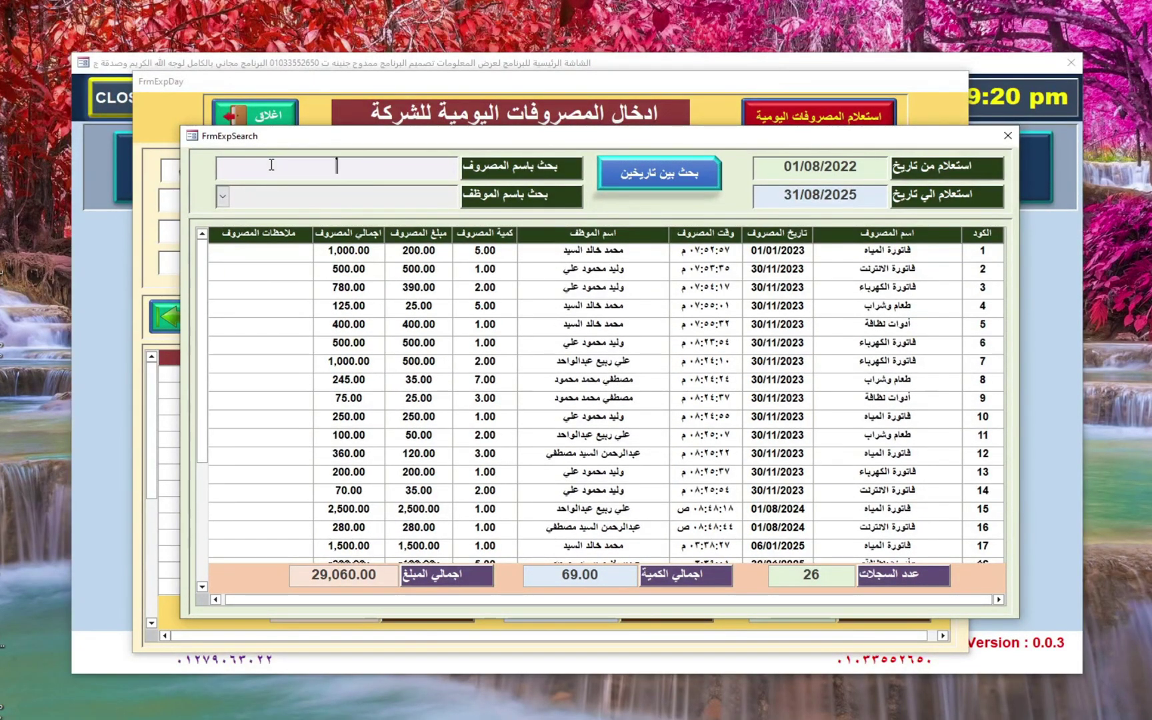
{"action": "type", "text": "كه"}
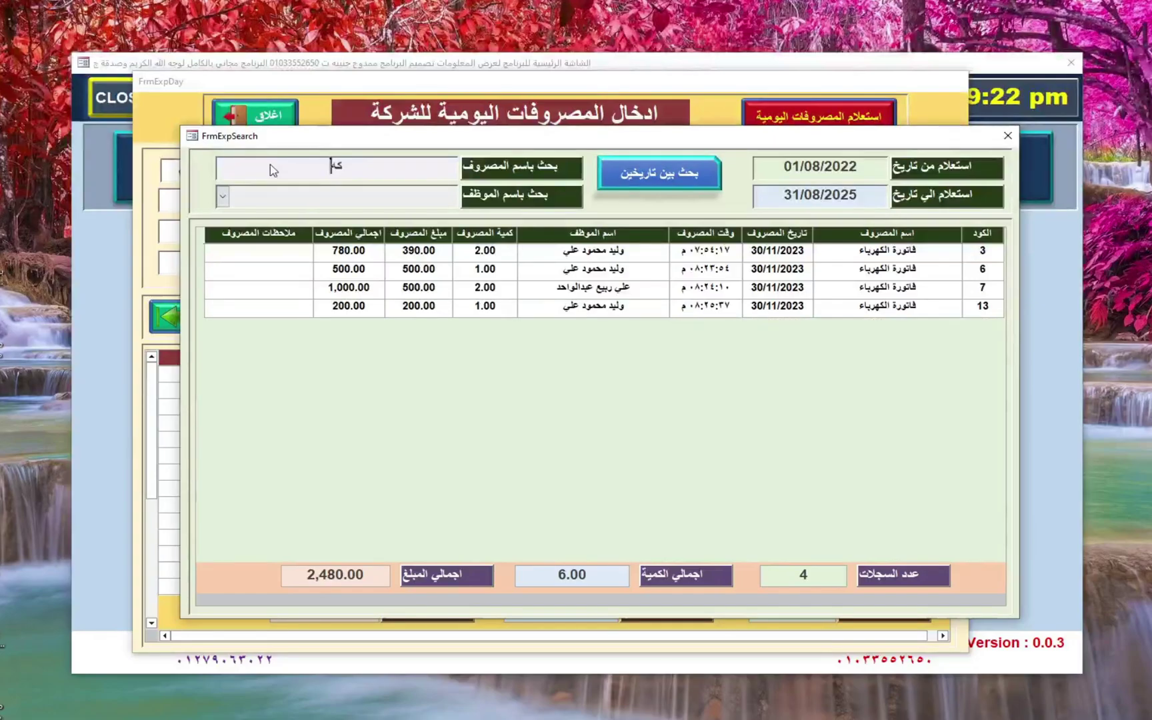
{"action": "type", "text": "ر"}
{"action": "left_click", "coordinate": [222, 196]}
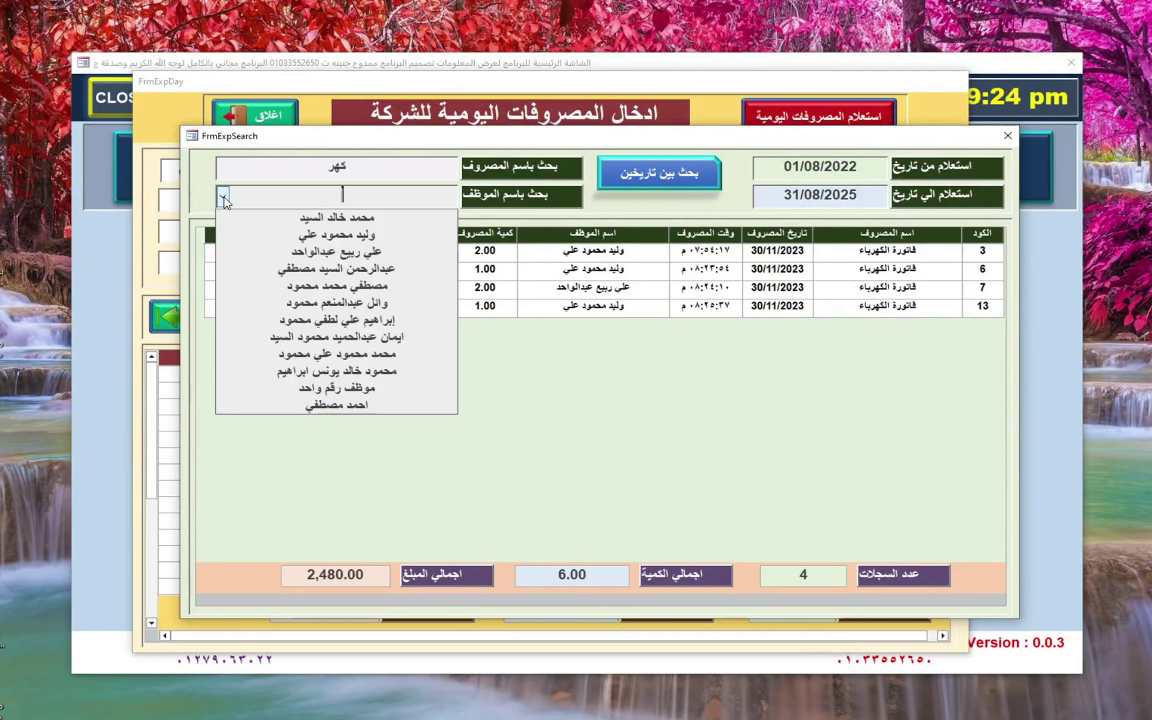
{"action": "left_click", "coordinate": [245, 223]}
{"action": "left_click", "coordinate": [223, 196]}
{"action": "left_click", "coordinate": [246, 237]}
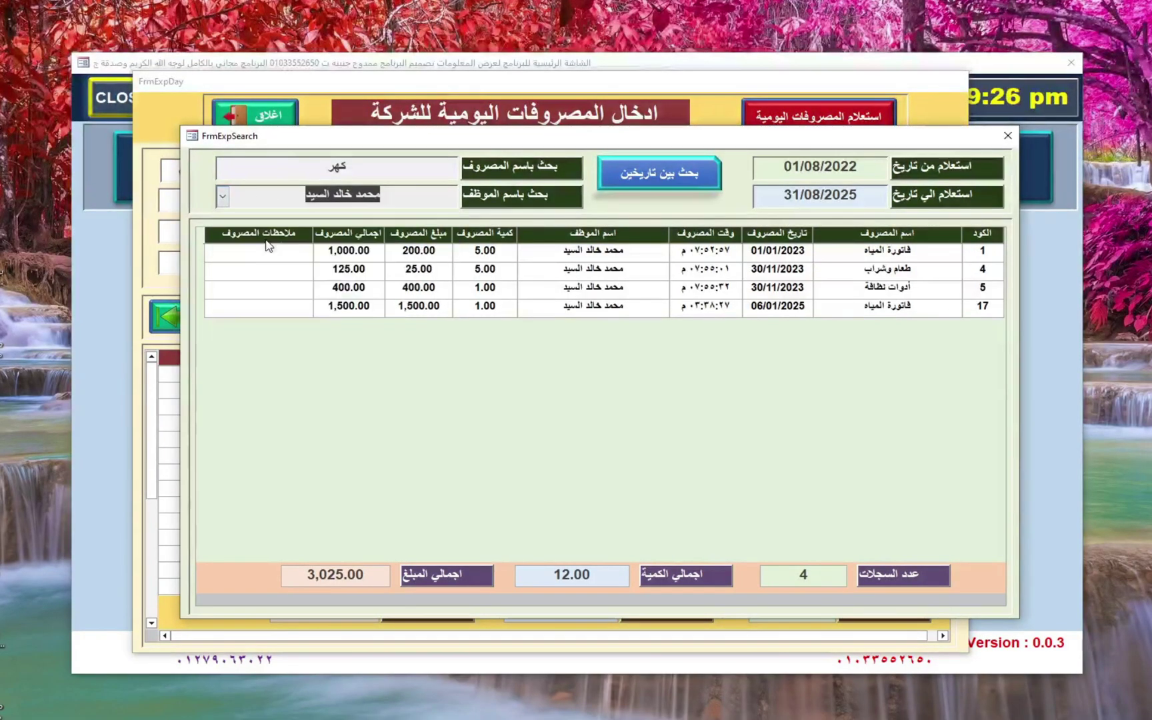
Filter by the responsible employee, then close the expense search window
{"action": "left_click", "coordinate": [222, 196]}
{"action": "left_click", "coordinate": [245, 265]}
{"action": "left_click", "coordinate": [223, 196]}
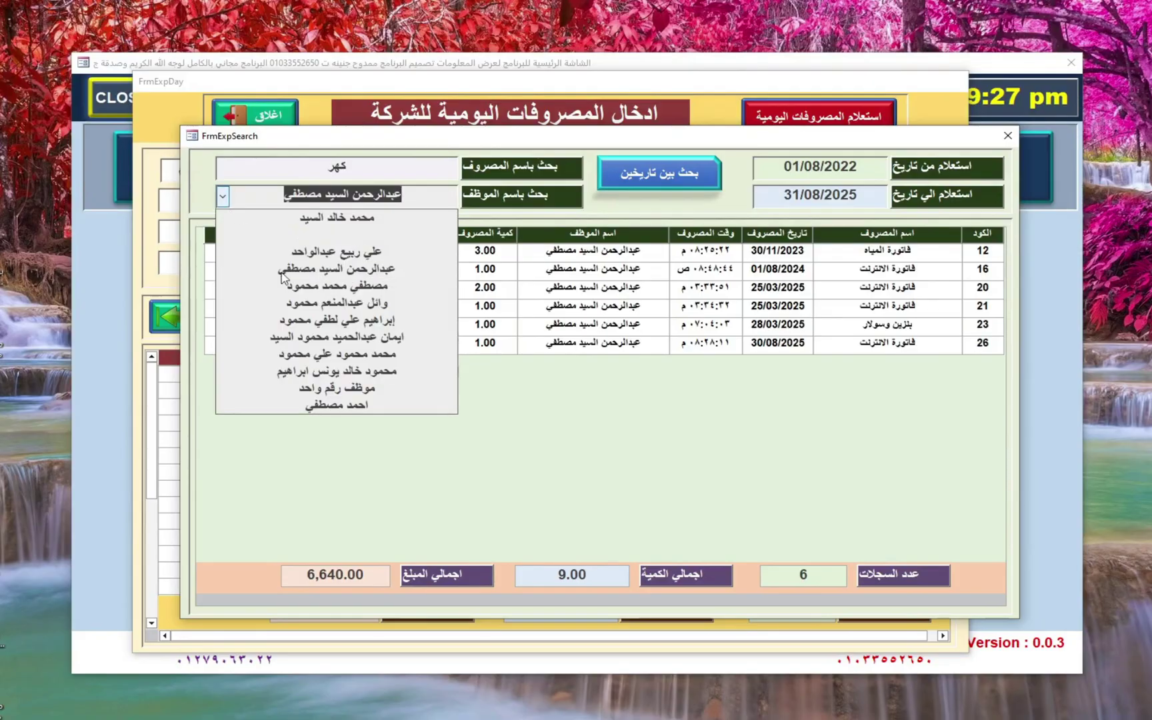
{"action": "left_click", "coordinate": [298, 270]}
{"action": "left_click", "coordinate": [222, 196]}
{"action": "left_click", "coordinate": [298, 270]}
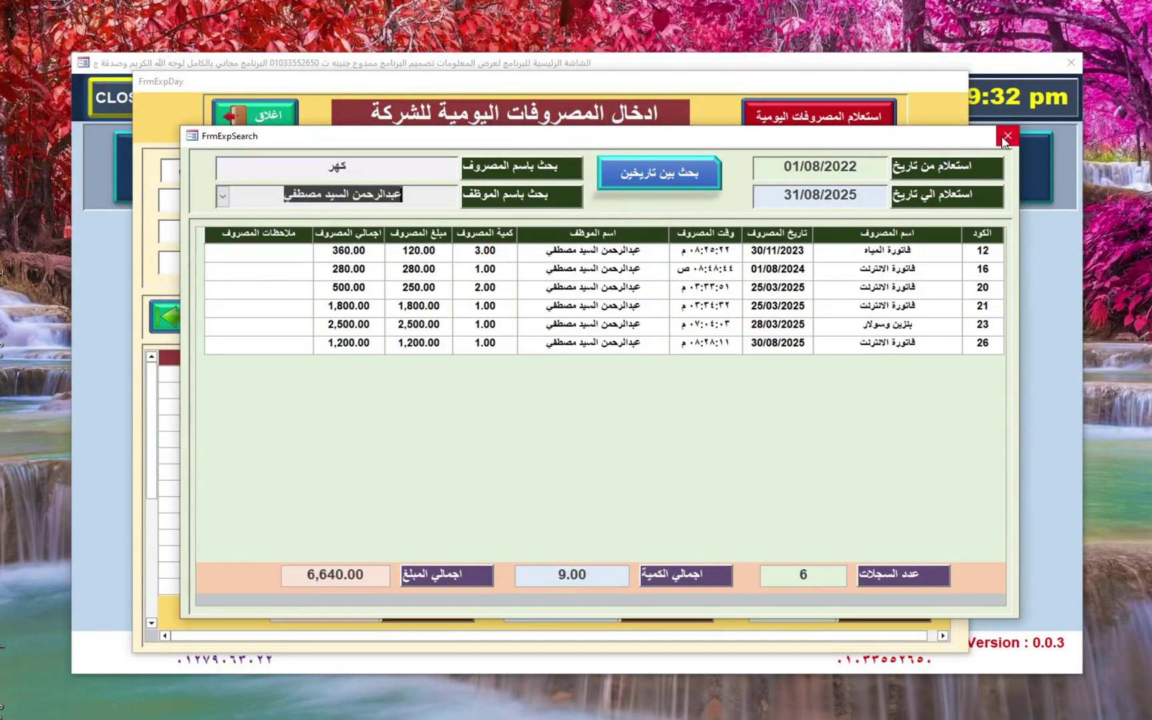
{"action": "left_click", "coordinate": [1006, 137]}
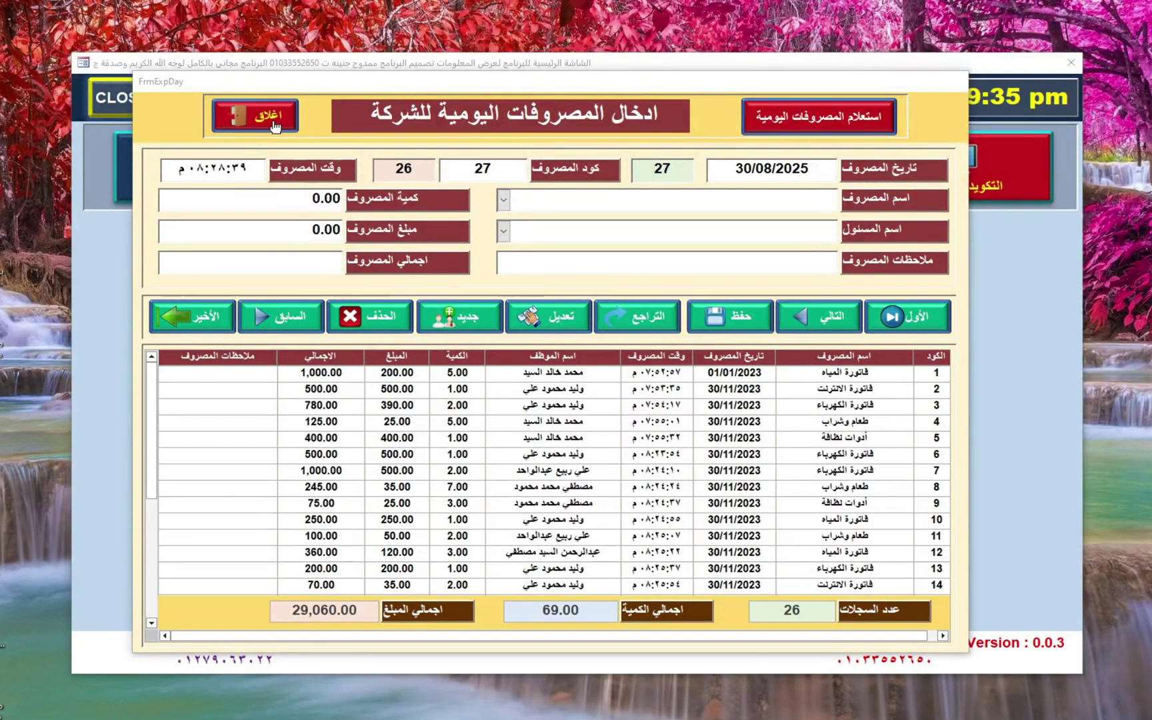
Close the daily expenses form and open the monthly salary payout form
{"action": "left_click", "coordinate": [274, 125]}
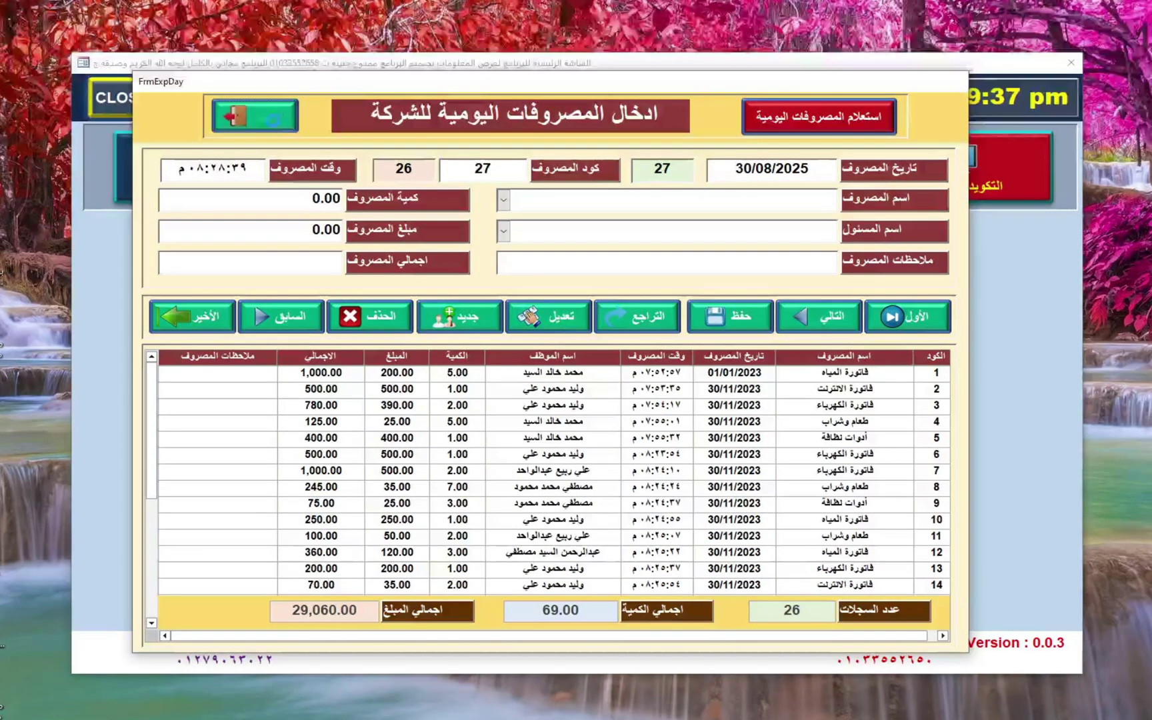
{"action": "left_click", "coordinate": [497, 406]}
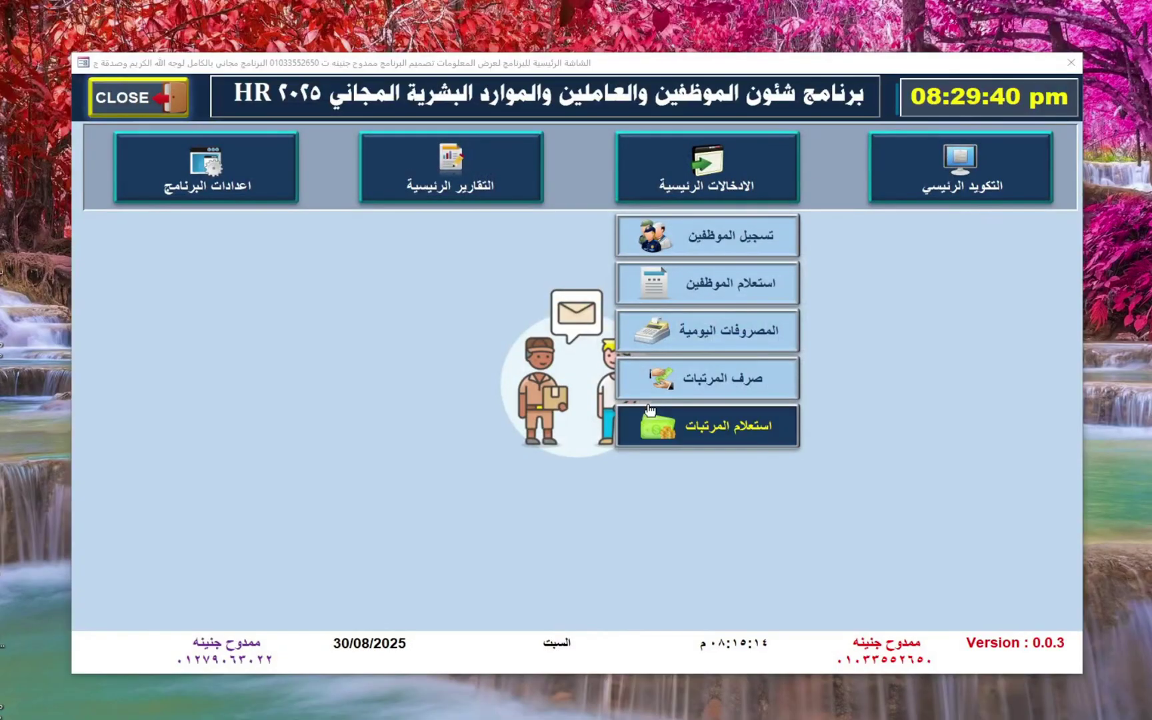
{"action": "left_click", "coordinate": [730, 386]}
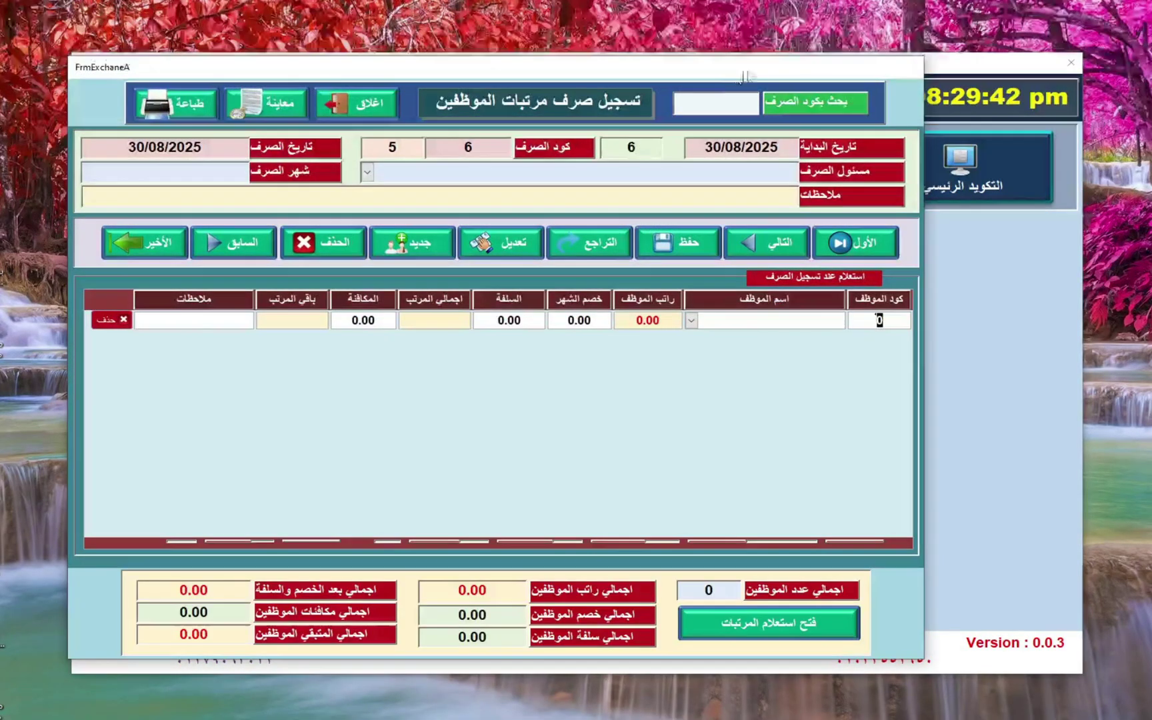
{"action": "left_click_drag", "start_coordinate": [856, 74], "coordinate": [954, 81]}
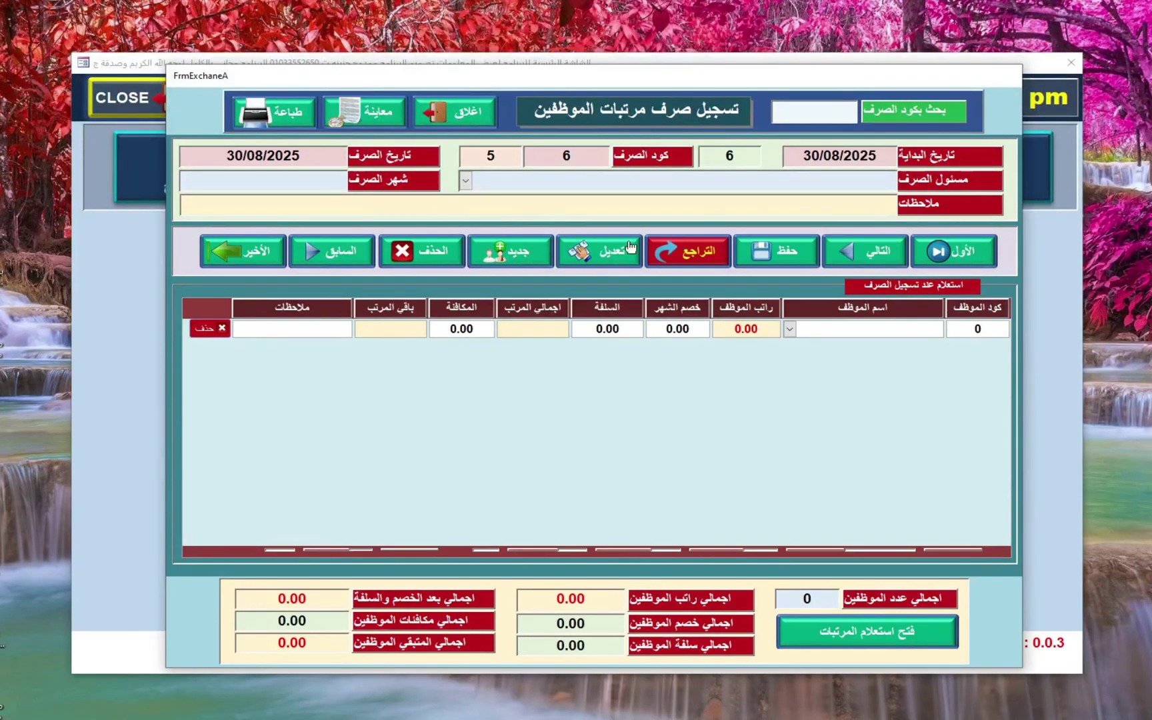
Choose the first payout supervisor and enter the payout month اغسطس ٢٠٢٥
{"action": "left_click", "coordinate": [501, 255]}
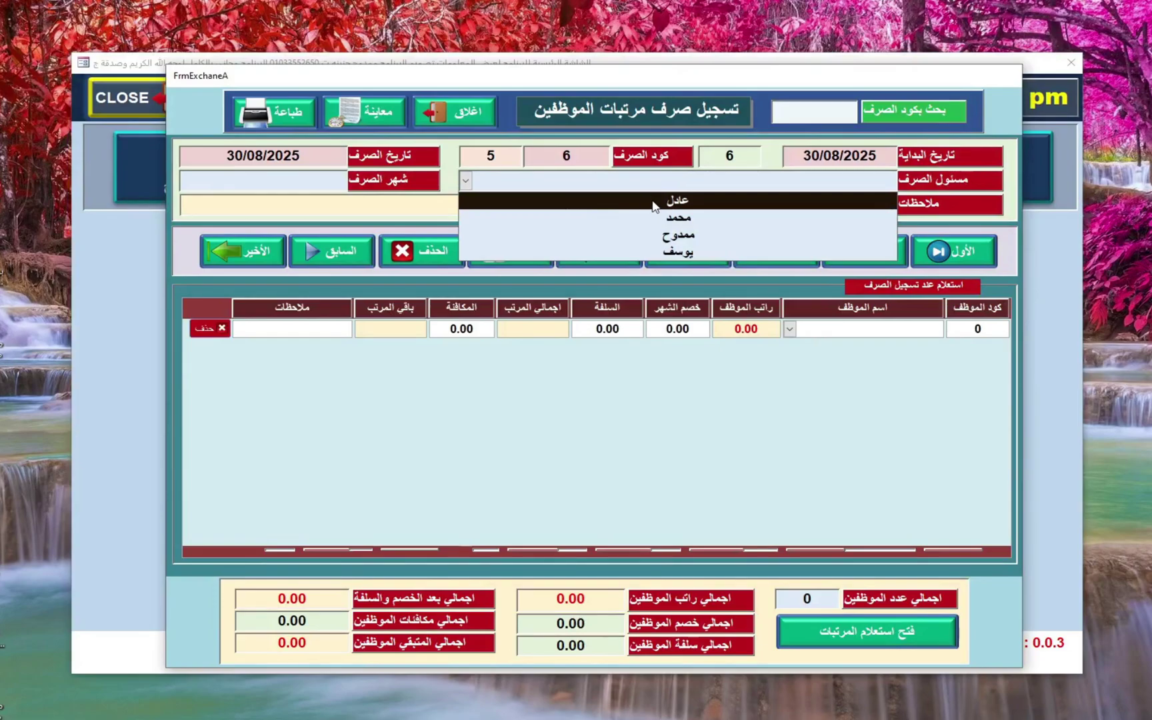
{"action": "left_click", "coordinate": [654, 201]}
{"action": "left_click", "coordinate": [292, 187]}
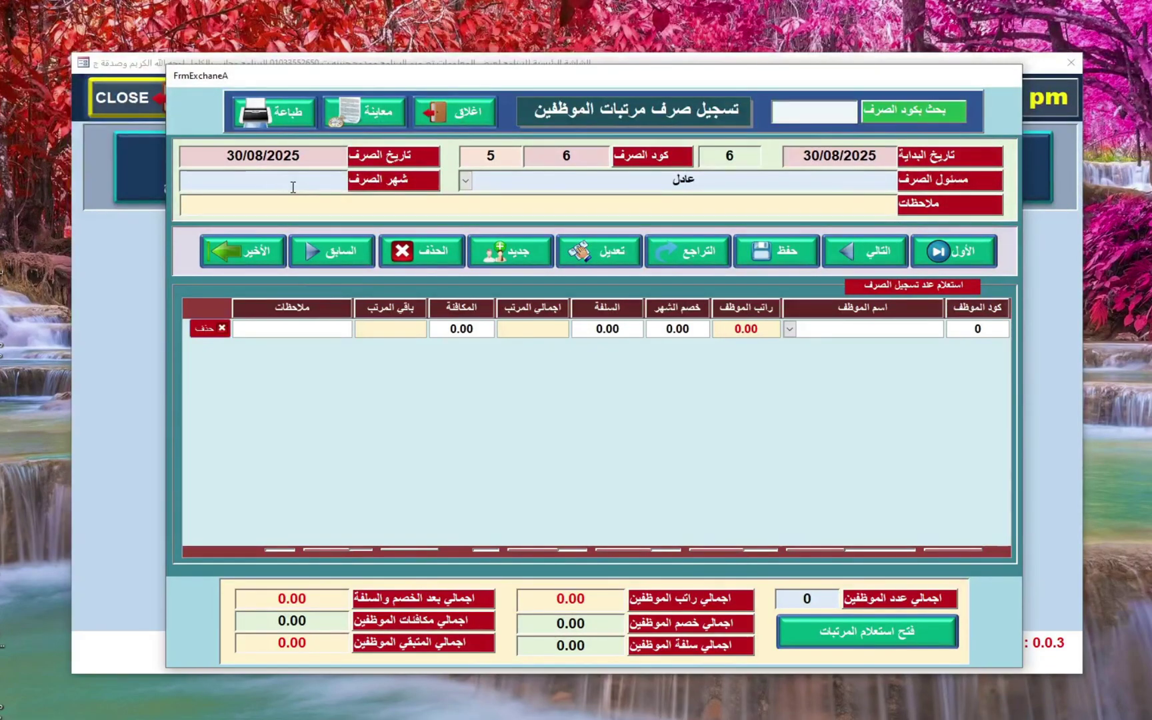
{"action": "type", "text": "اغسطس"}
{"action": "type", "text": " ٢٠٢٥"}
{"action": "left_click", "coordinate": [789, 328]}
Add the first employee with deduction 1,200, advance 500 and bonus 3,000, leaving 3,800 payable
{"action": "left_click", "coordinate": [793, 342]}
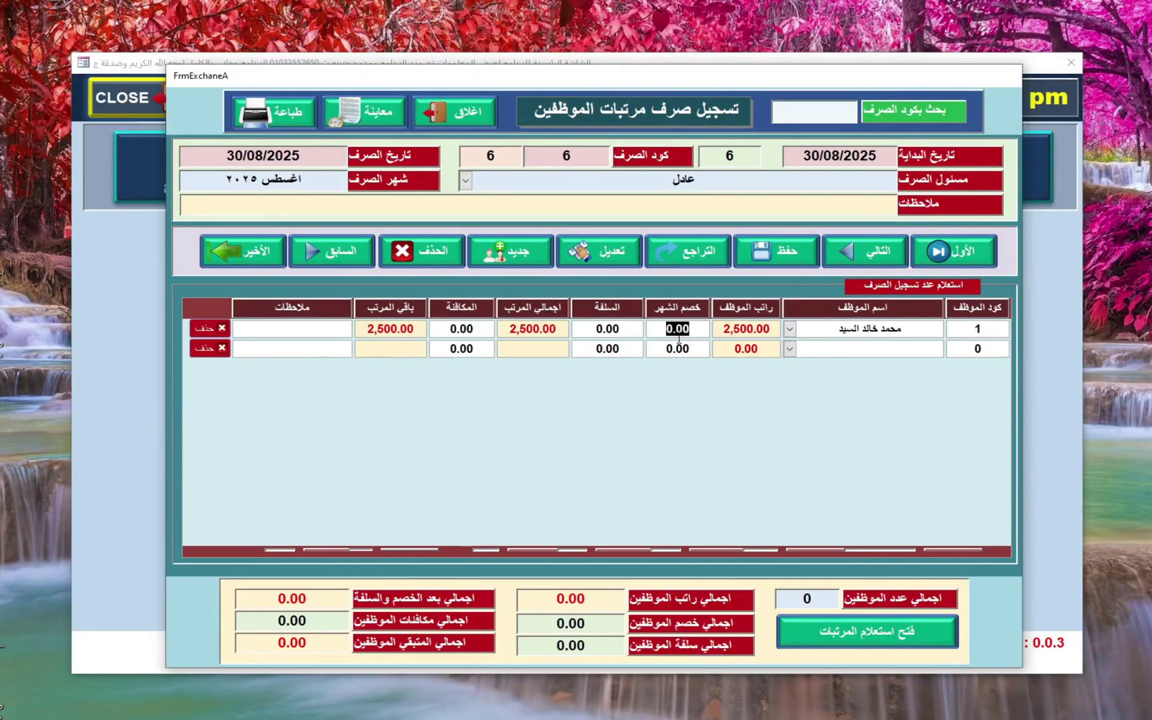
{"action": "type", "text": "12"}
{"action": "type", "text": "00"}
{"action": "left_click", "coordinate": [624, 330]}
{"action": "left_click_drag", "start_coordinate": [629, 329], "coordinate": [577, 329]}
{"action": "type", "text": "500"}
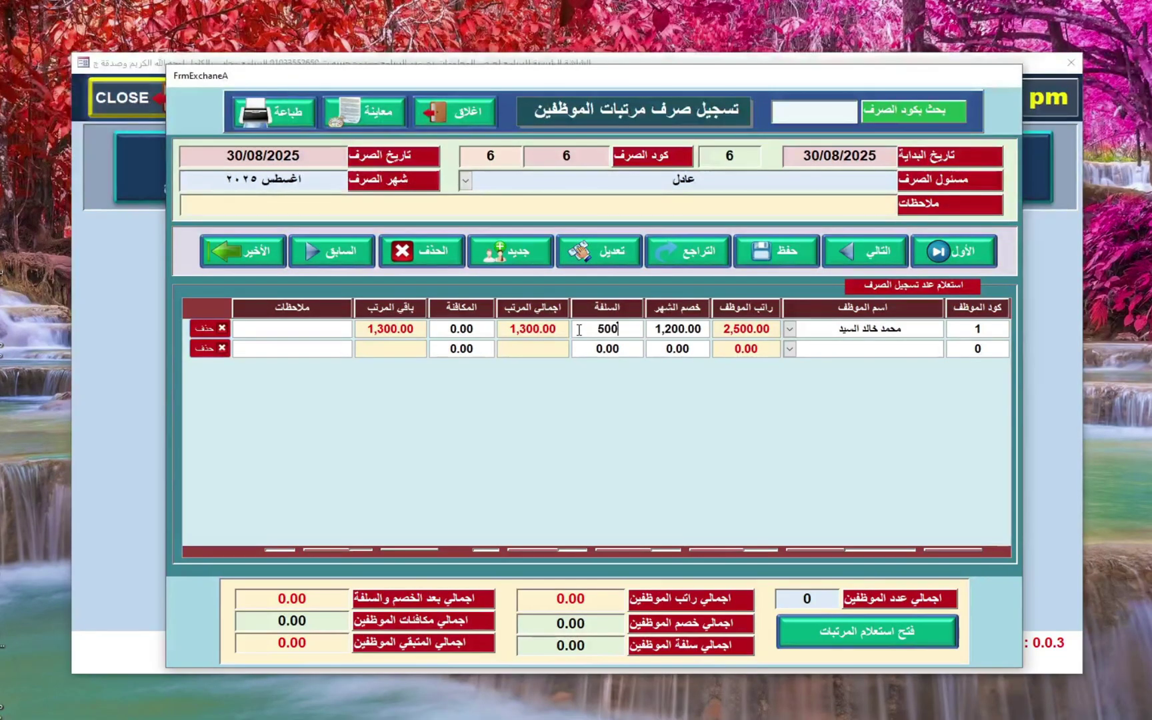
{"action": "left_click", "coordinate": [662, 329]}
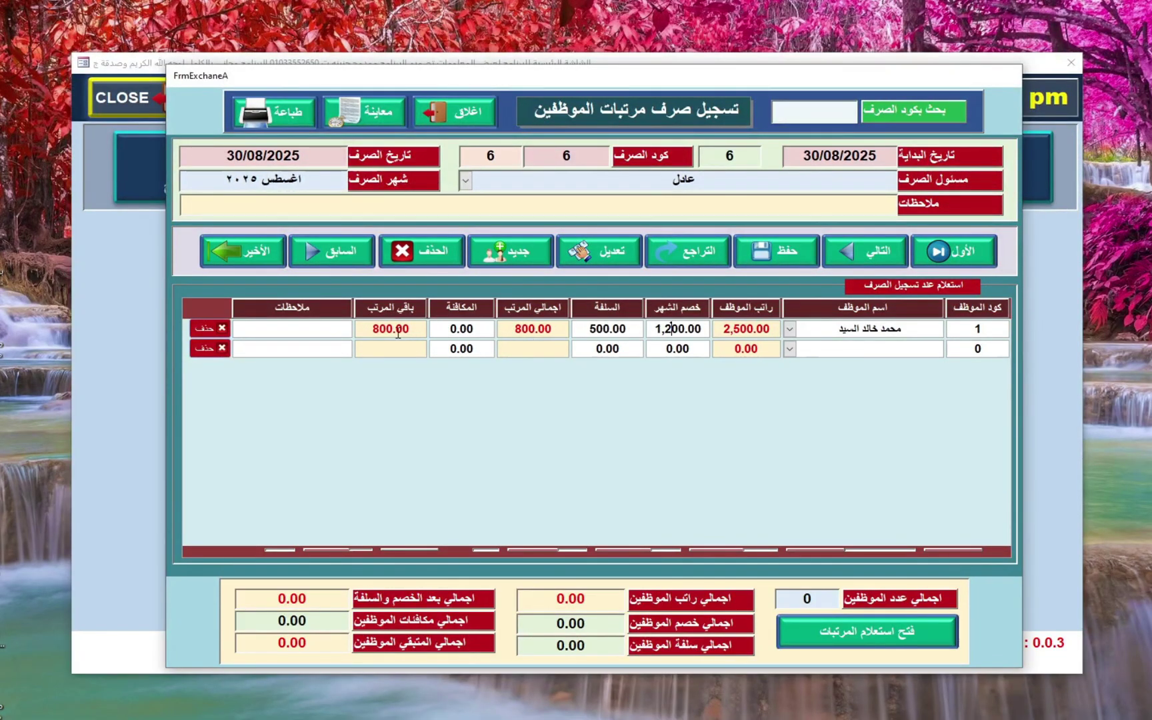
{"action": "left_click_drag", "start_coordinate": [482, 327], "coordinate": [450, 328]}
{"action": "type", "text": "000"}
{"action": "left_click", "coordinate": [521, 348]}
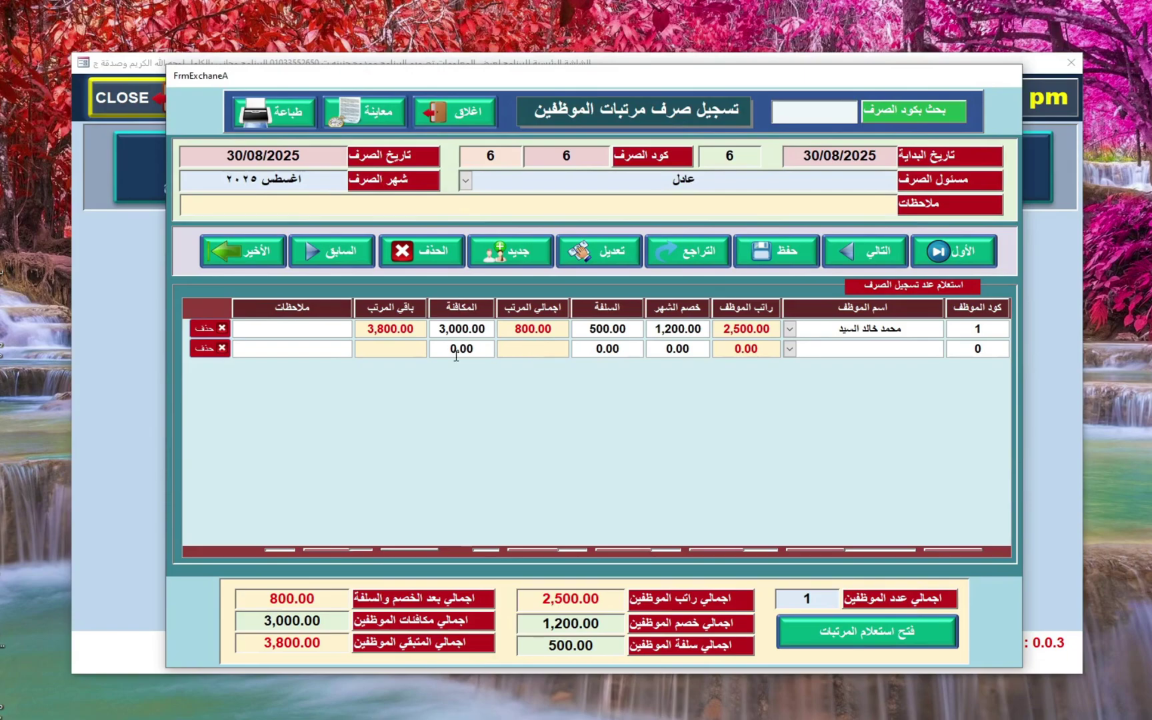
Add the second and third employees to rows 2–3 and employee code 4 to row 4
{"action": "left_click", "coordinate": [789, 349]}
{"action": "left_click", "coordinate": [852, 381]}
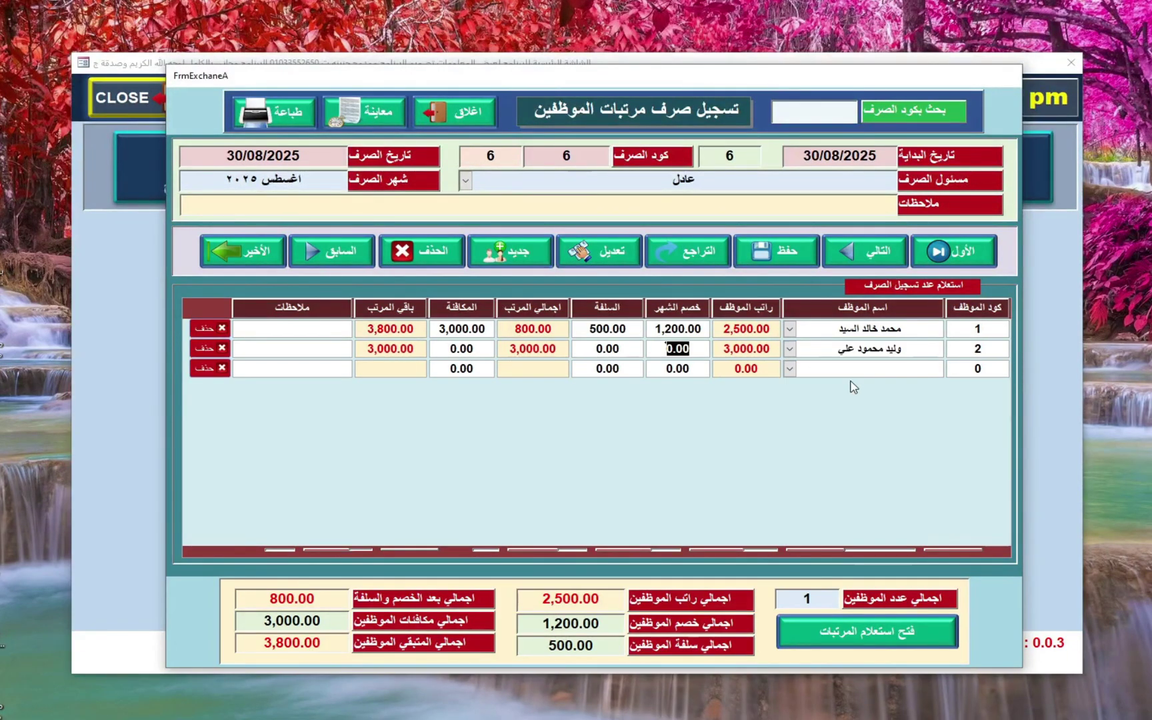
{"action": "left_click", "coordinate": [789, 368]}
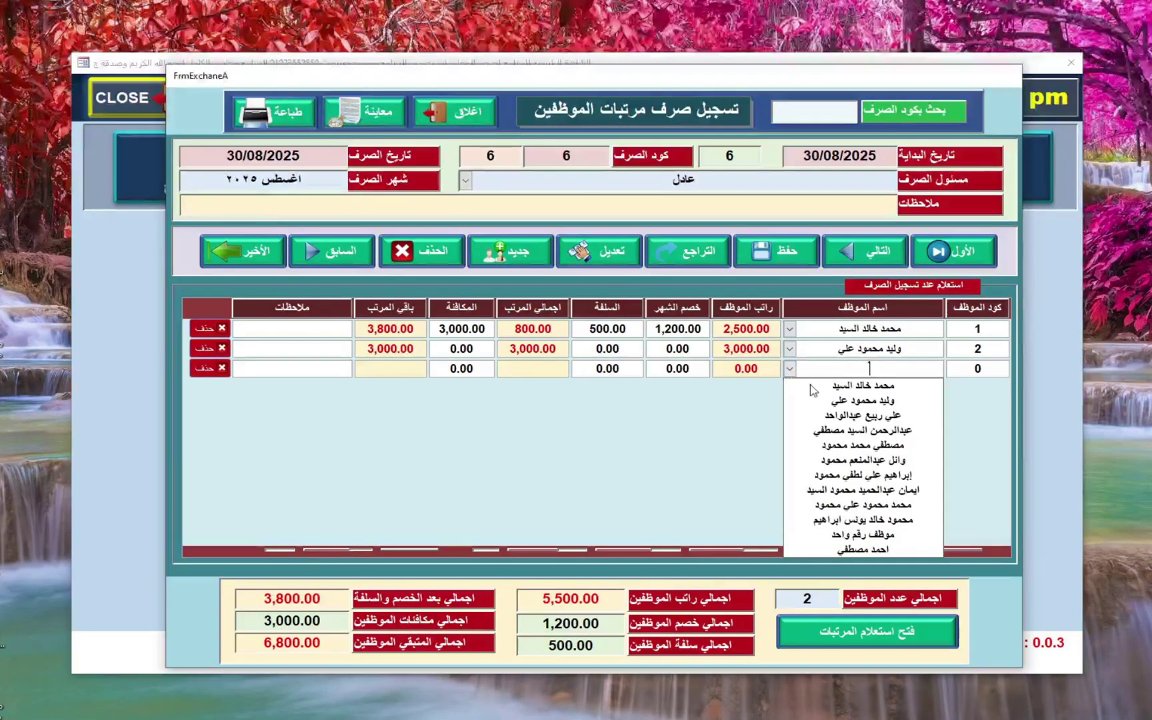
{"action": "left_click", "coordinate": [824, 415]}
{"action": "left_click", "coordinate": [789, 389]}
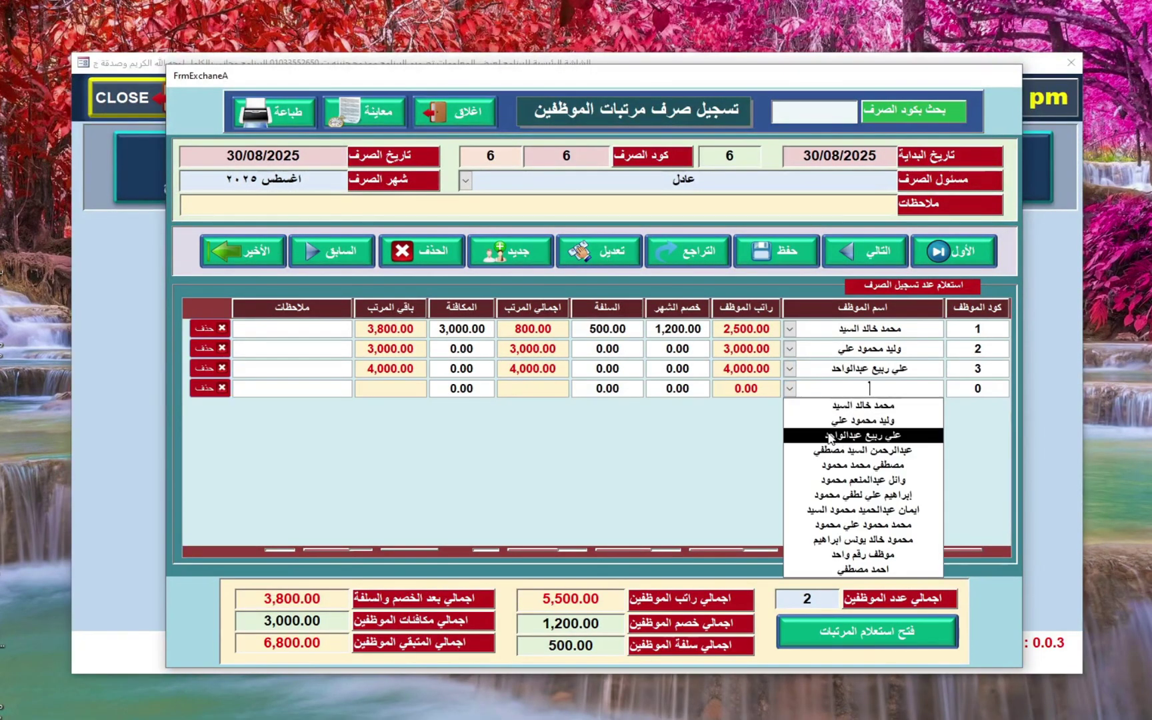
{"action": "left_click", "coordinate": [840, 455]}
{"action": "left_click", "coordinate": [789, 388]}
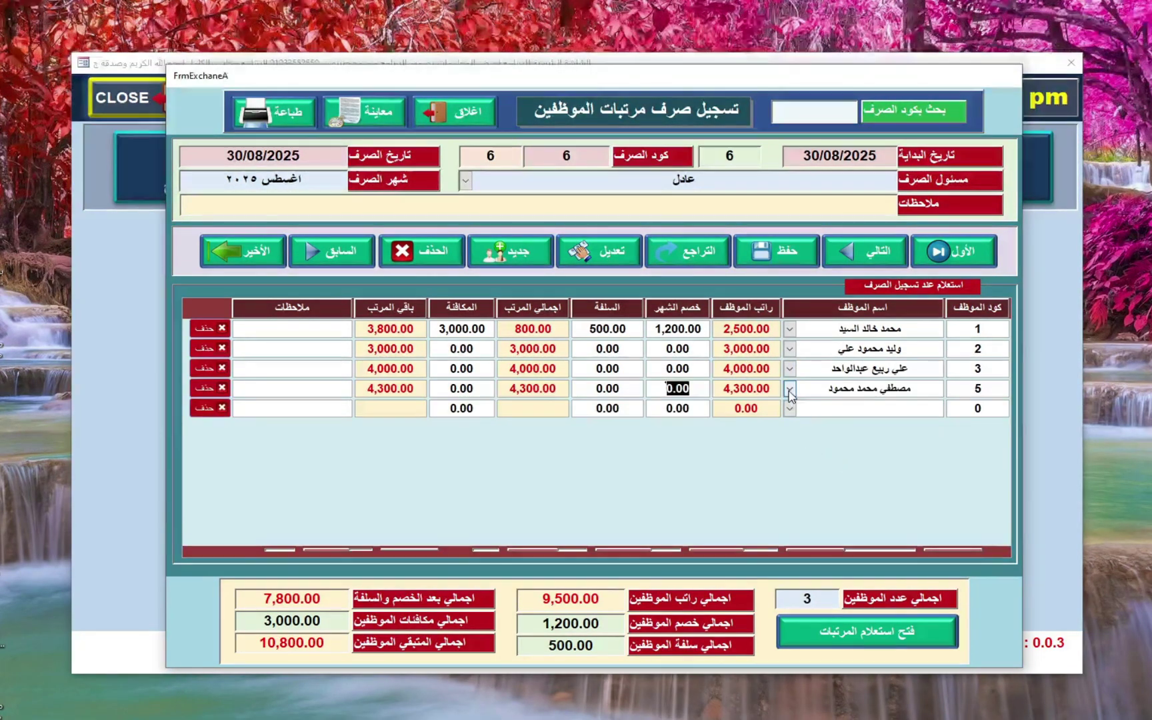
{"action": "left_click", "coordinate": [859, 475]}
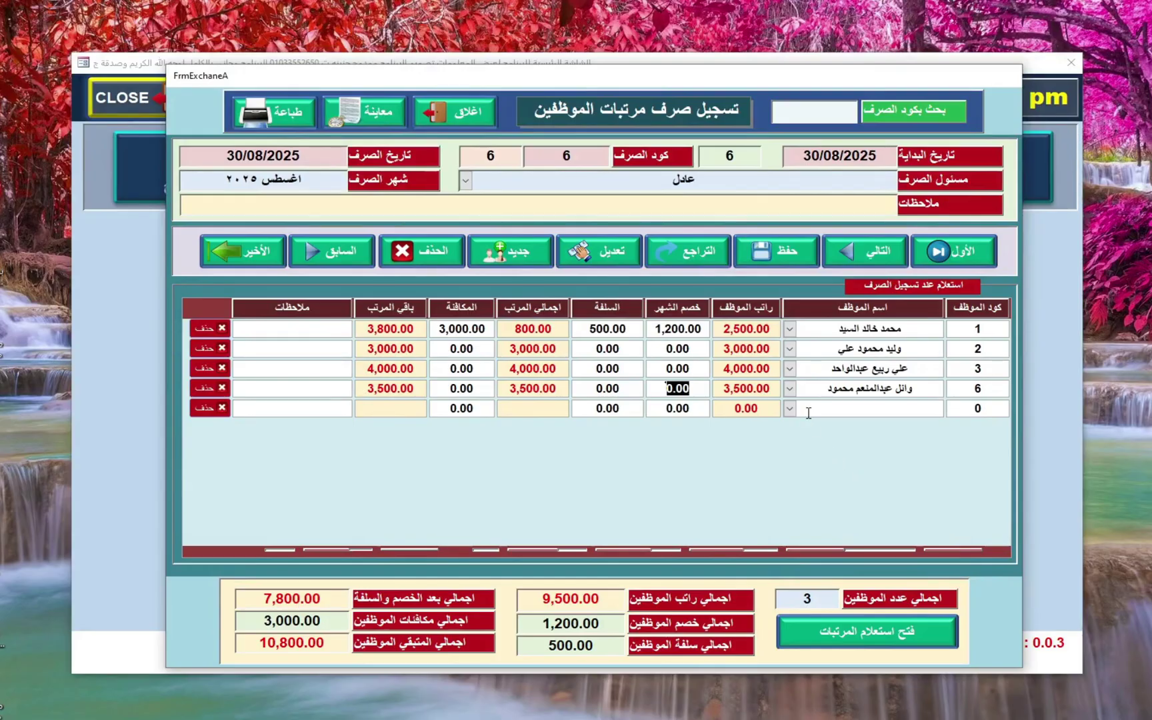
{"action": "left_click", "coordinate": [790, 390]}
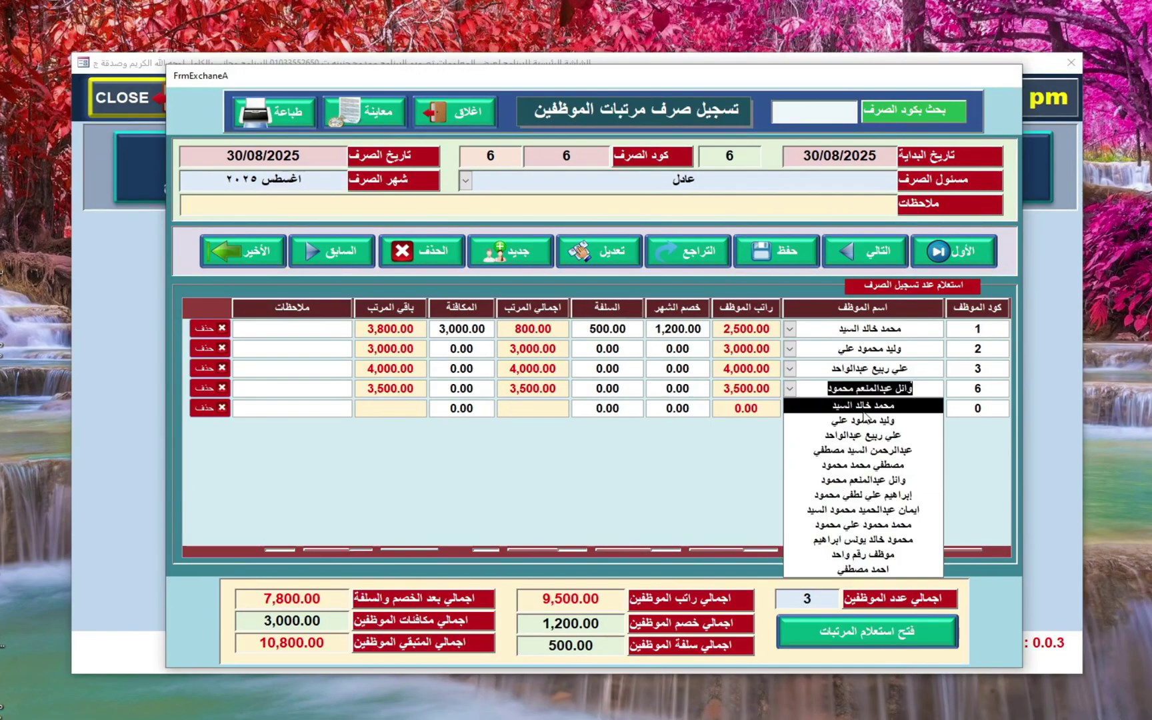
{"action": "left_click", "coordinate": [885, 465]}
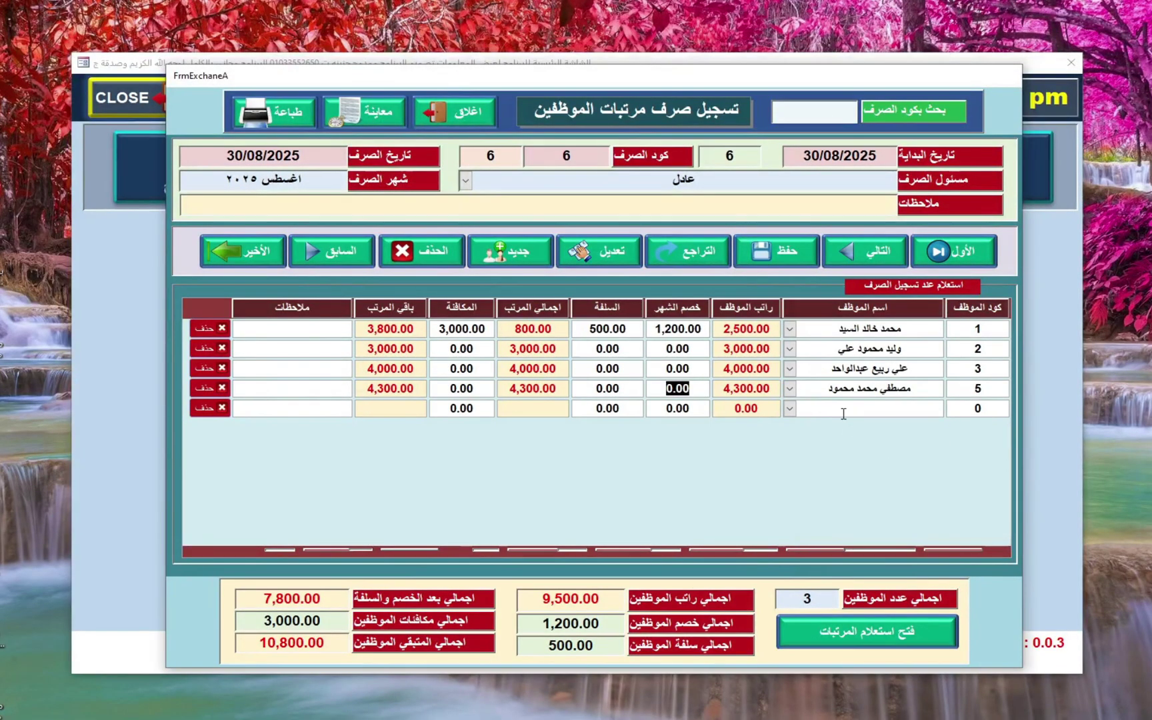
{"action": "left_click", "coordinate": [790, 389]}
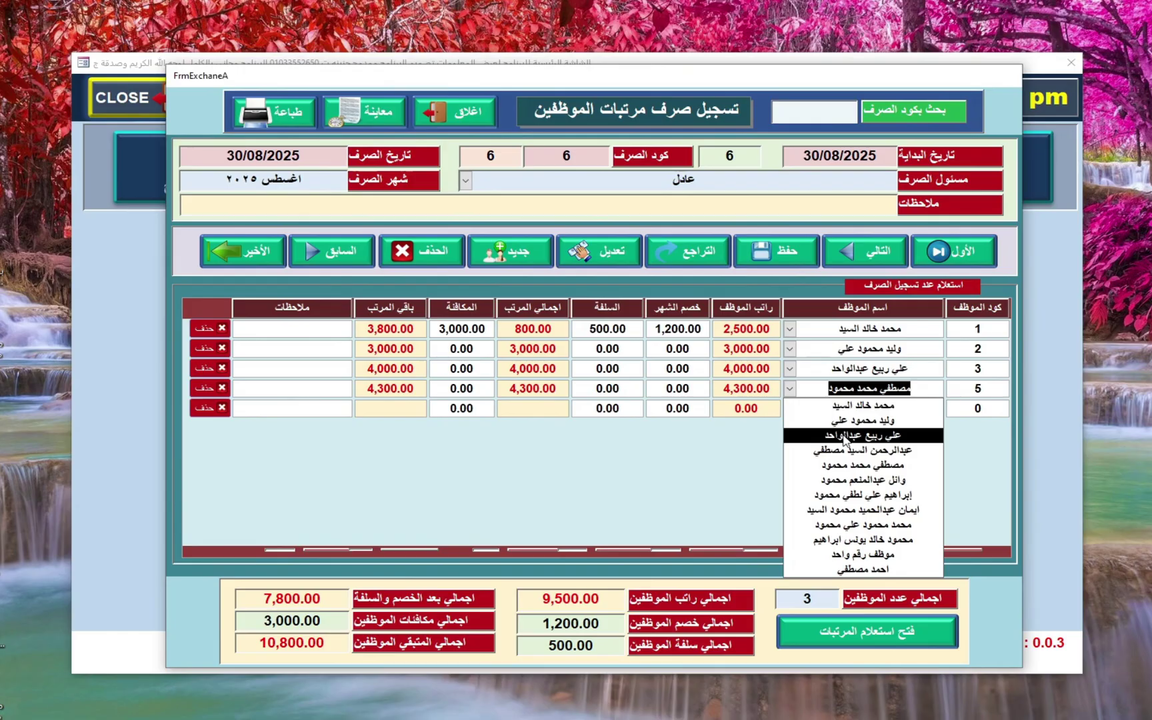
{"action": "left_click", "coordinate": [848, 451]}
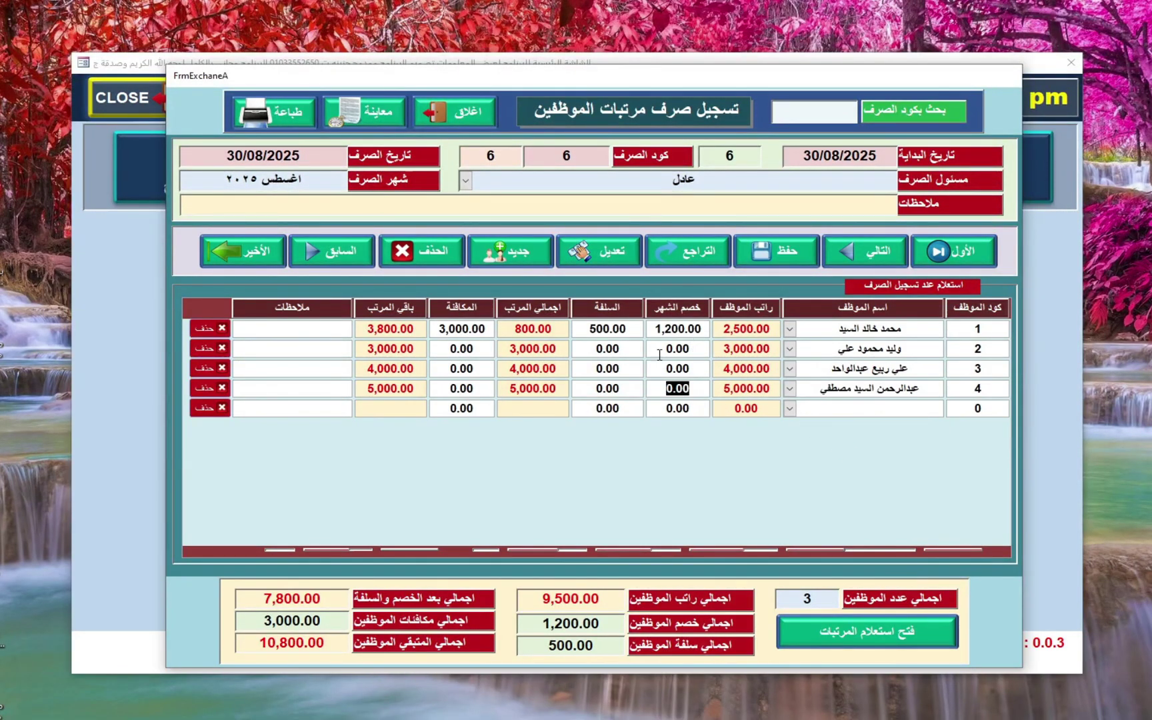
Enter bonuses of 250, 150 and 400 for rows 2, 3 and 4
{"action": "left_click", "coordinate": [483, 348]}
{"action": "double_click", "coordinate": [483, 348]}
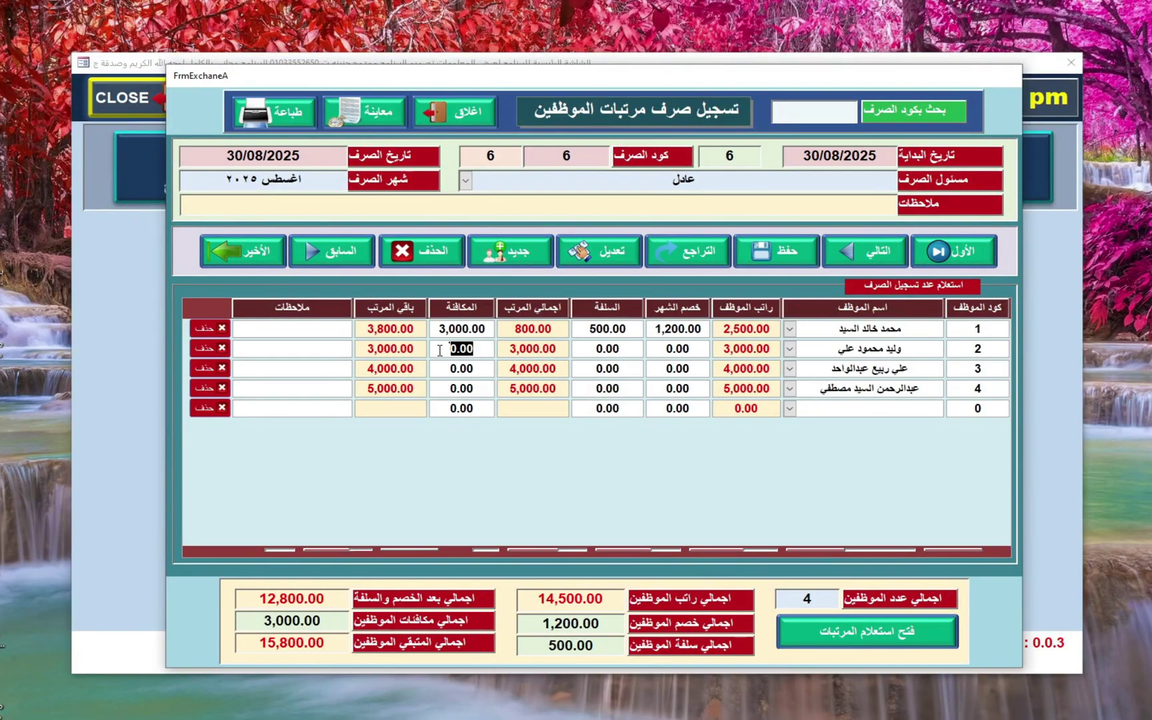
{"action": "type", "text": "250"}
{"action": "key", "text": "Down"}
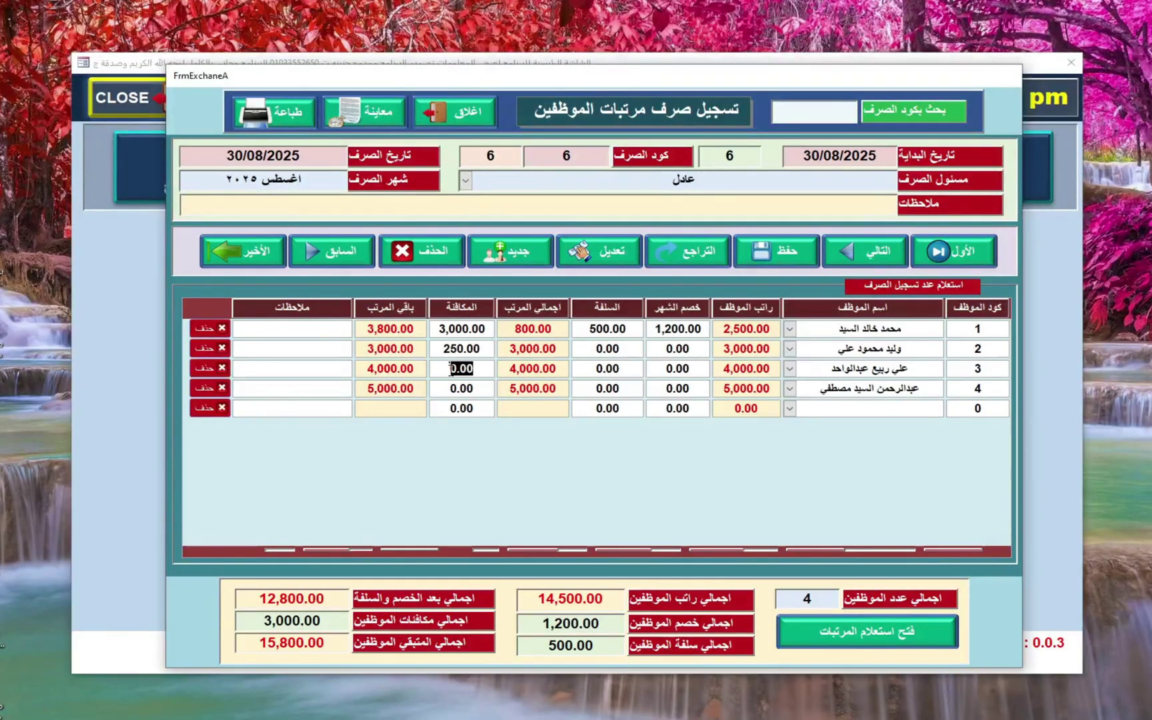
{"action": "type", "text": "50"}
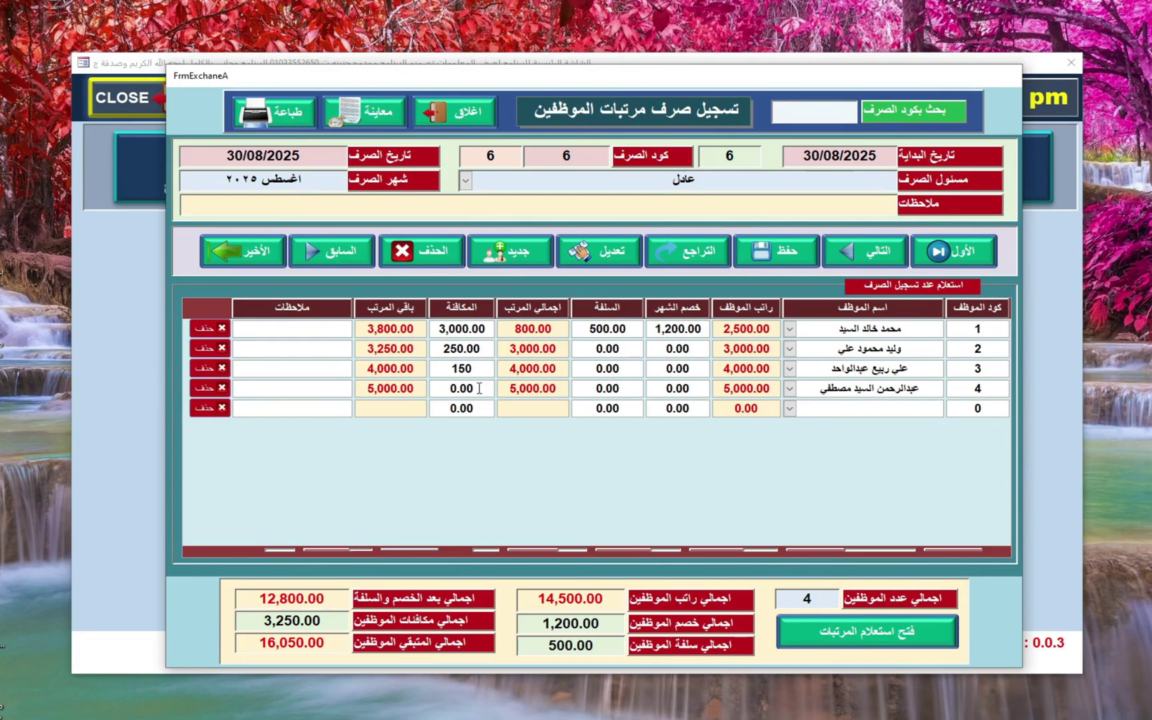
{"action": "key", "text": "Down"}
{"action": "type", "text": "4"}
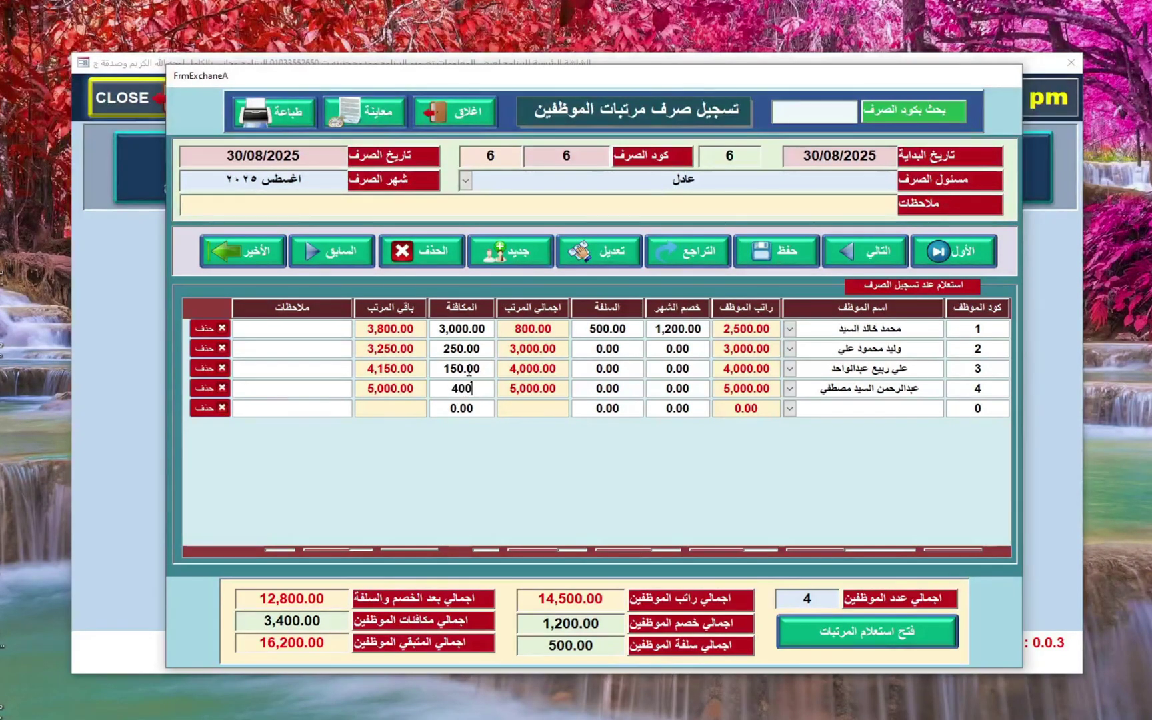
{"action": "left_click", "coordinate": [469, 371]}
Enter advances of 250, 150 and 600 for rows 2, 3 and 4
{"action": "left_click", "coordinate": [574, 366]}
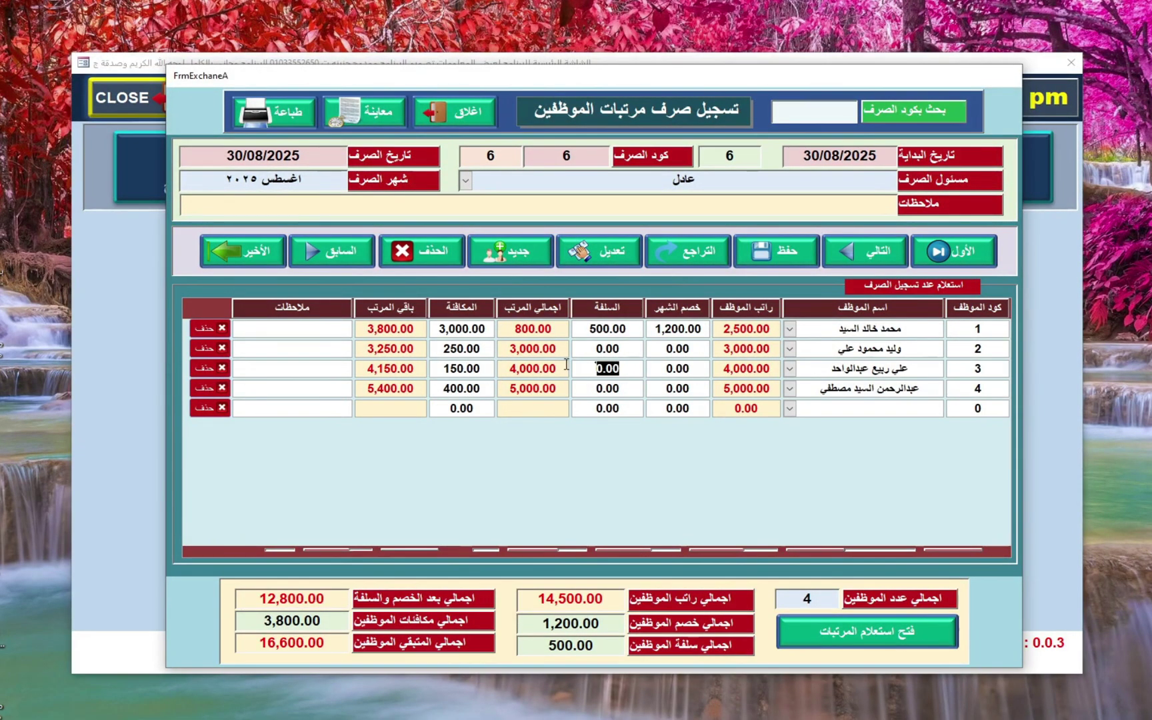
{"action": "type", "text": "150"}
{"action": "key", "text": "Down"}
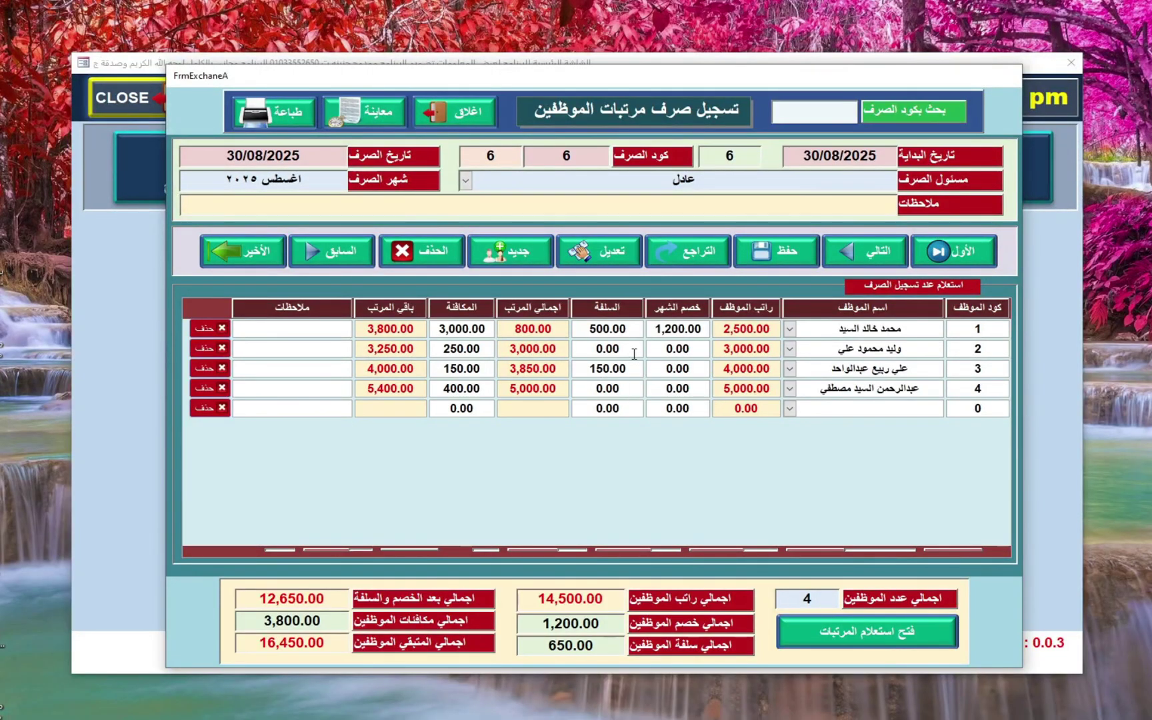
{"action": "left_click_drag", "start_coordinate": [634, 353], "coordinate": [568, 348]}
{"action": "type", "text": "50"}
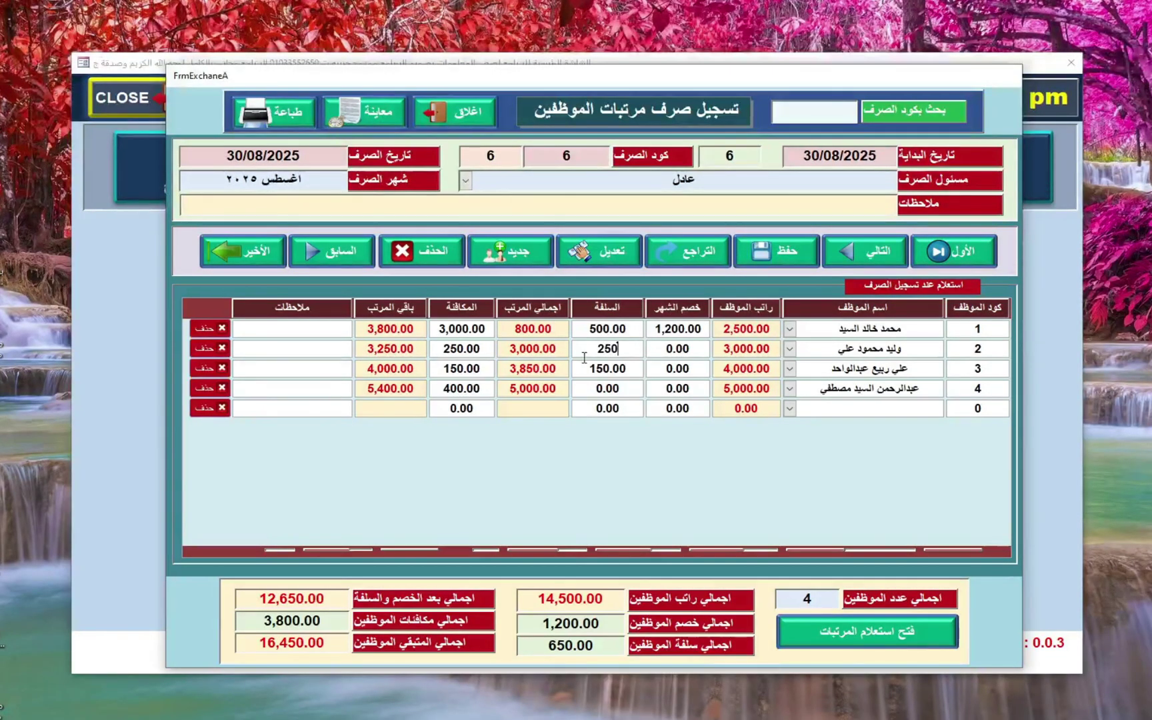
{"action": "left_click_drag", "start_coordinate": [627, 389], "coordinate": [580, 388]}
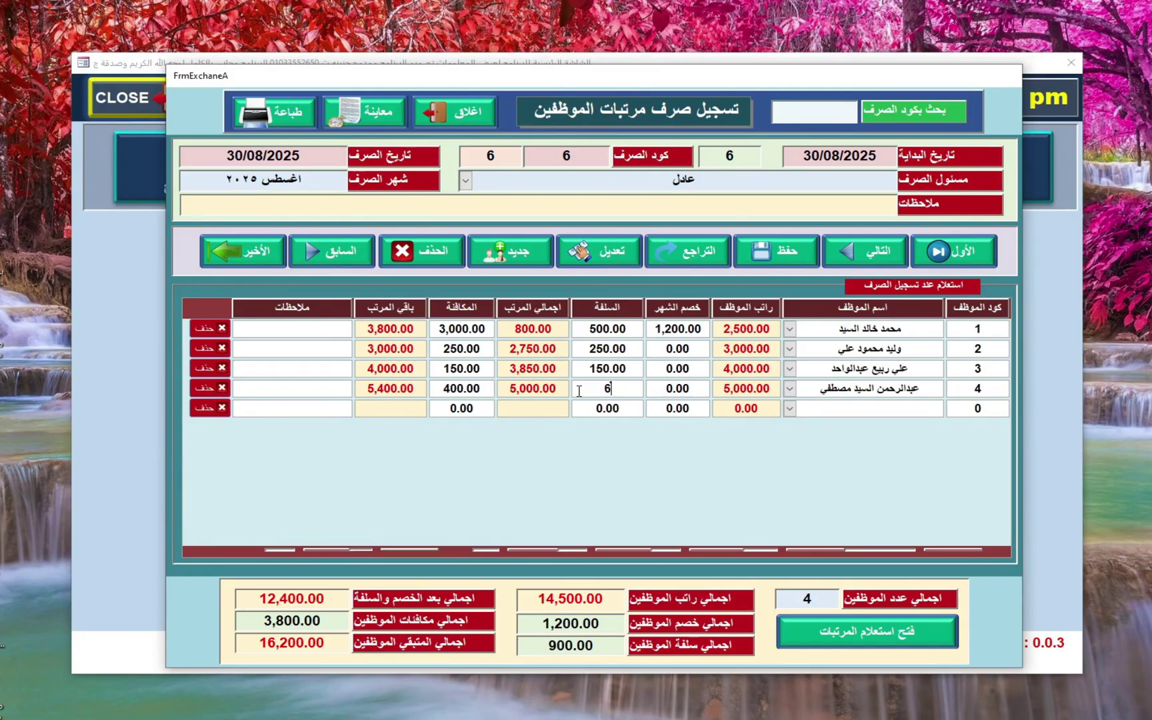
{"action": "type", "text": "600"}
{"action": "key", "text": "Return"}
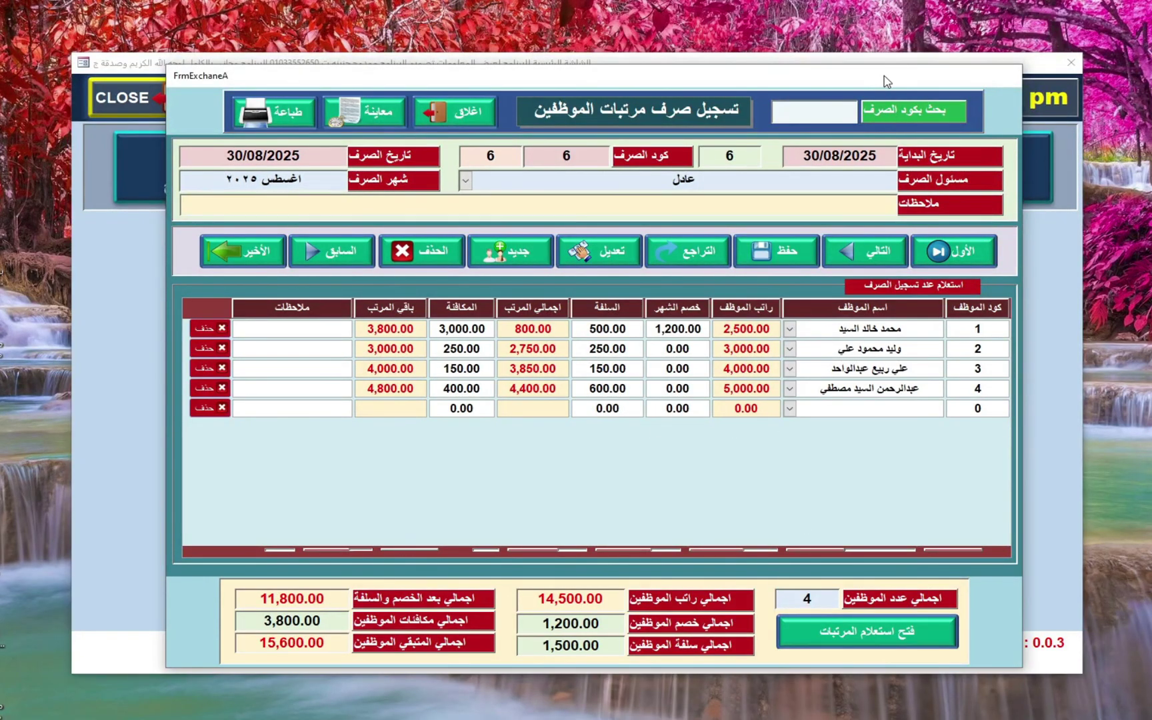
{"action": "left_click_drag", "start_coordinate": [884, 80], "coordinate": [896, 78]}
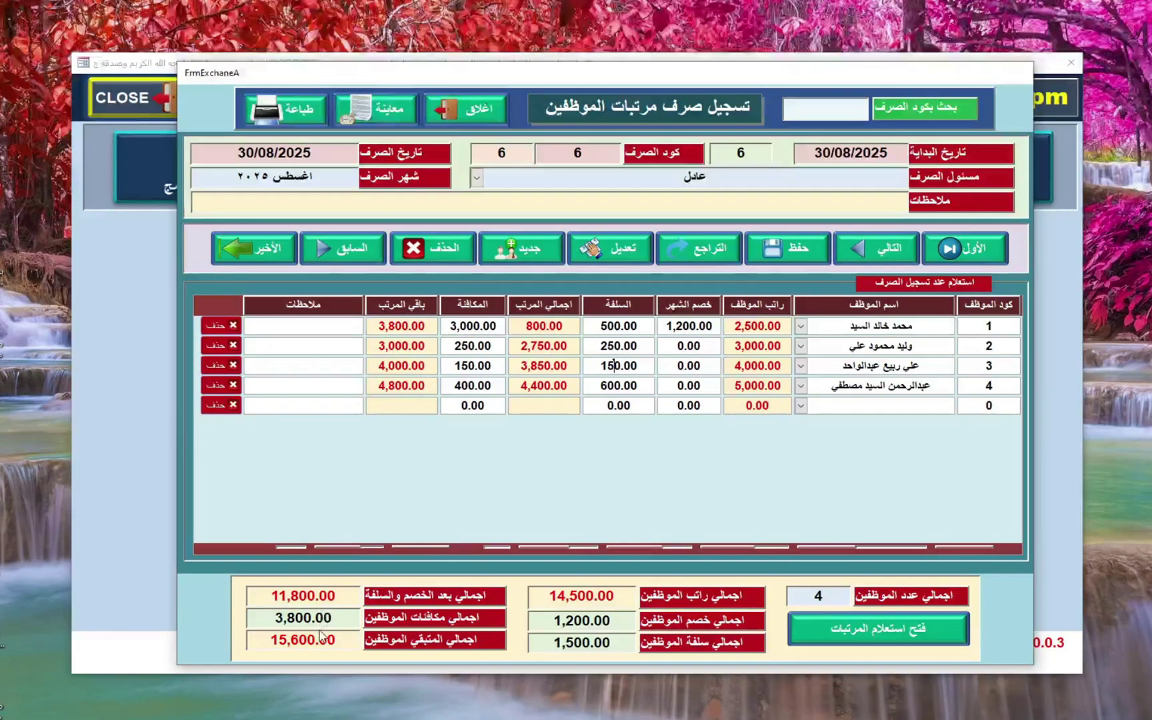
Browse the payout records, then save the August 2025 payout, code 6
{"action": "left_click", "coordinate": [969, 248]}
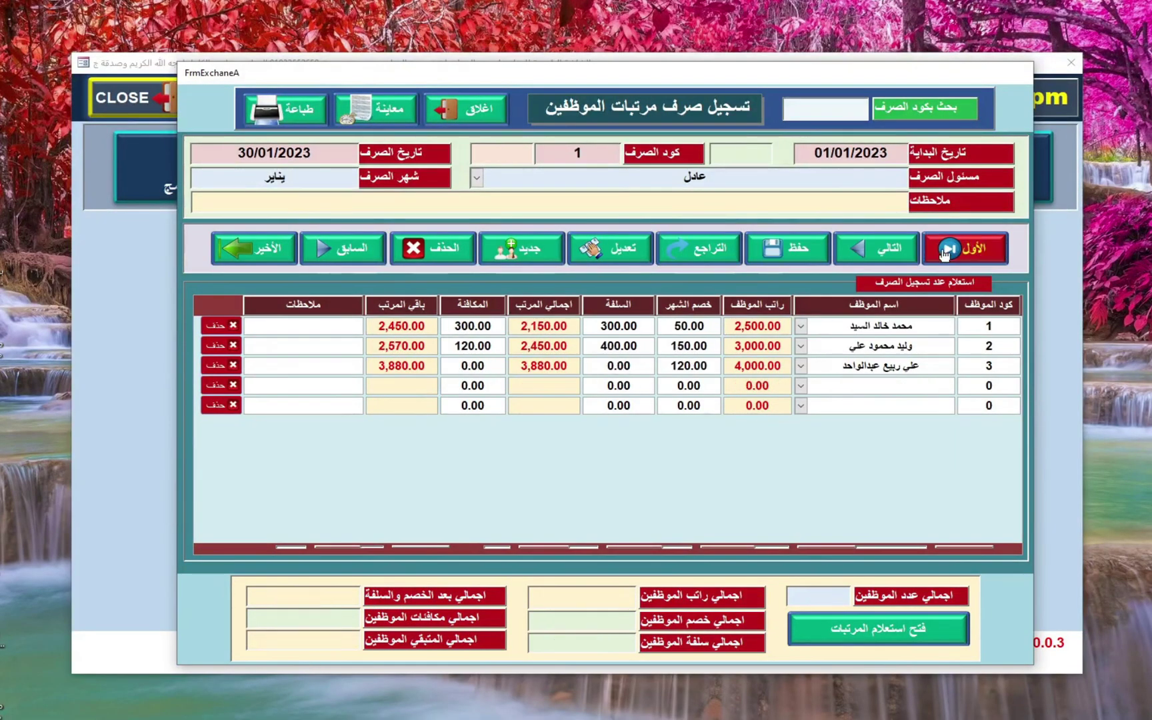
{"action": "left_click", "coordinate": [892, 257]}
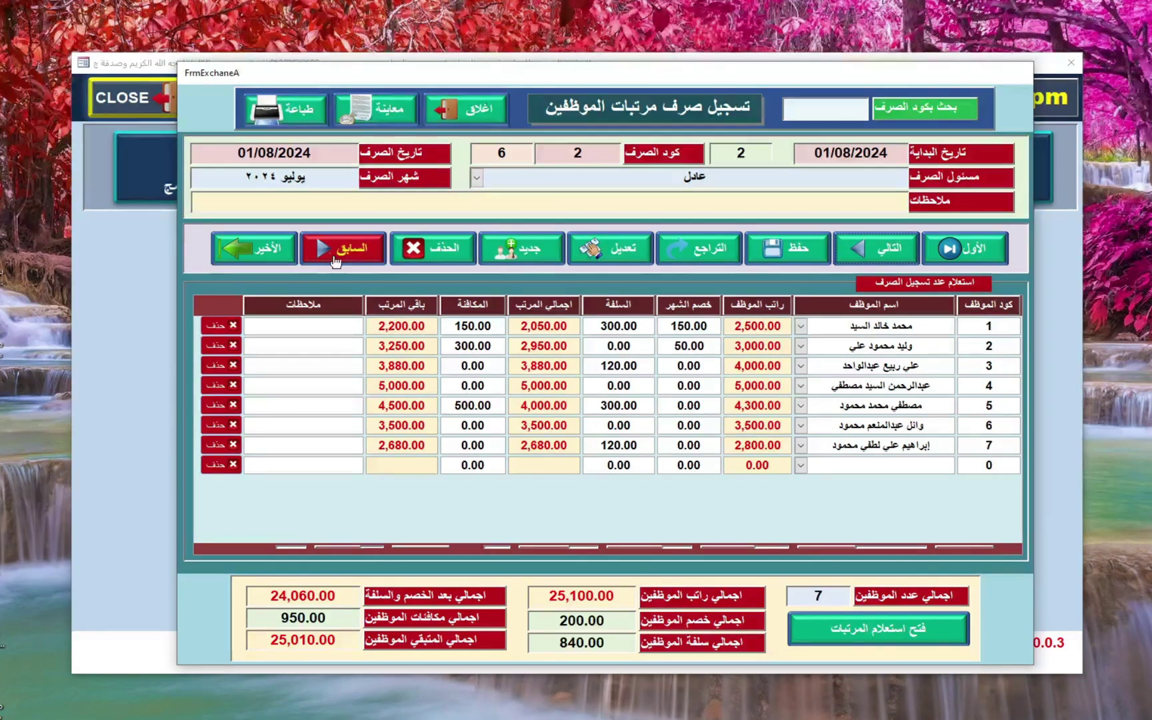
{"action": "left_click", "coordinate": [255, 248]}
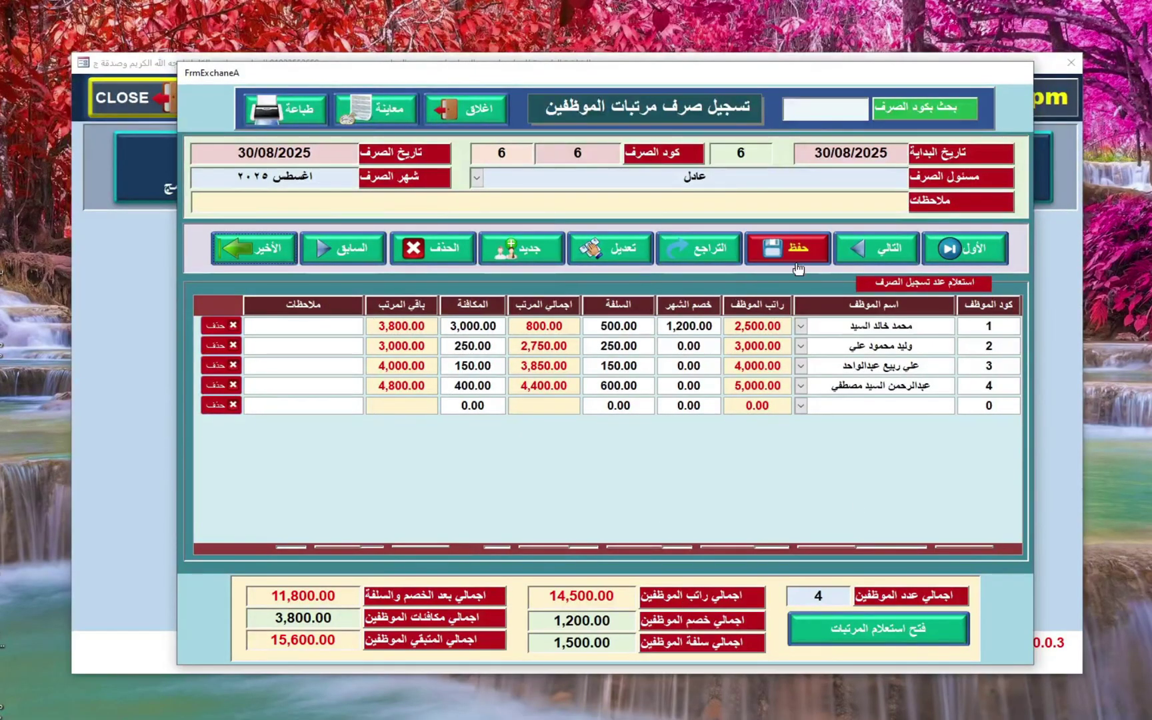
{"action": "left_click", "coordinate": [790, 249]}
{"action": "left_click", "coordinate": [474, 398]}
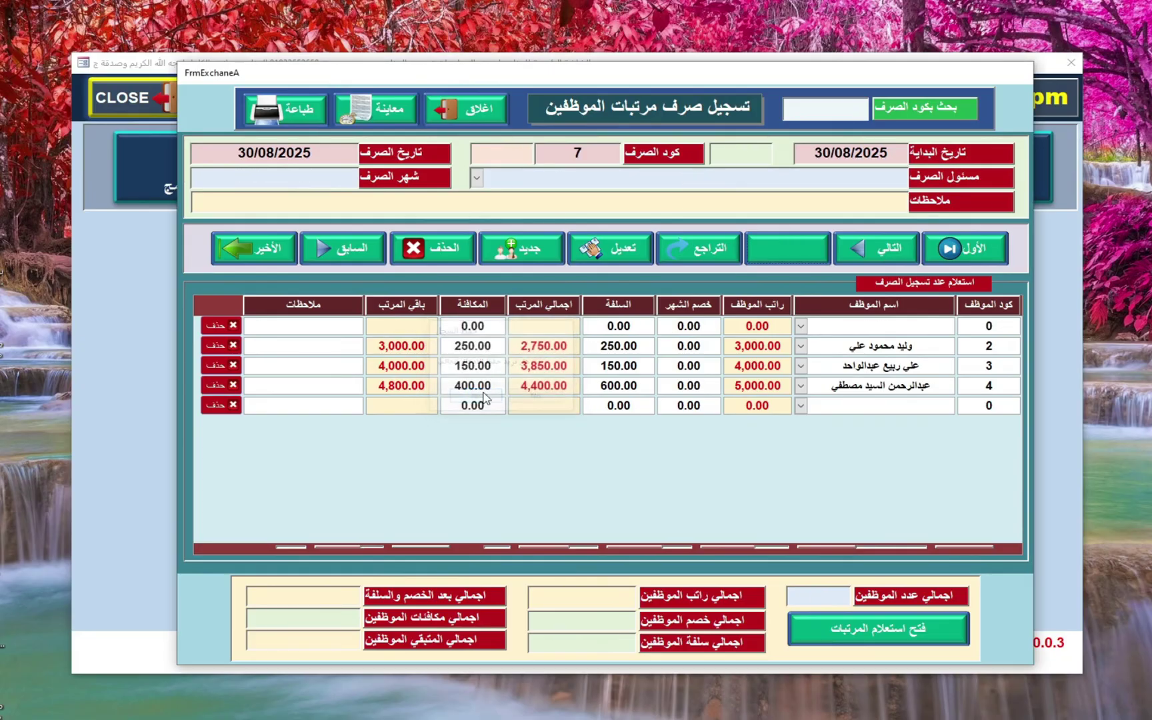
Reload payout 6 through the search-by-code box and preview its printable report
{"action": "left_click", "coordinate": [826, 108]}
{"action": "type", "text": "5"}
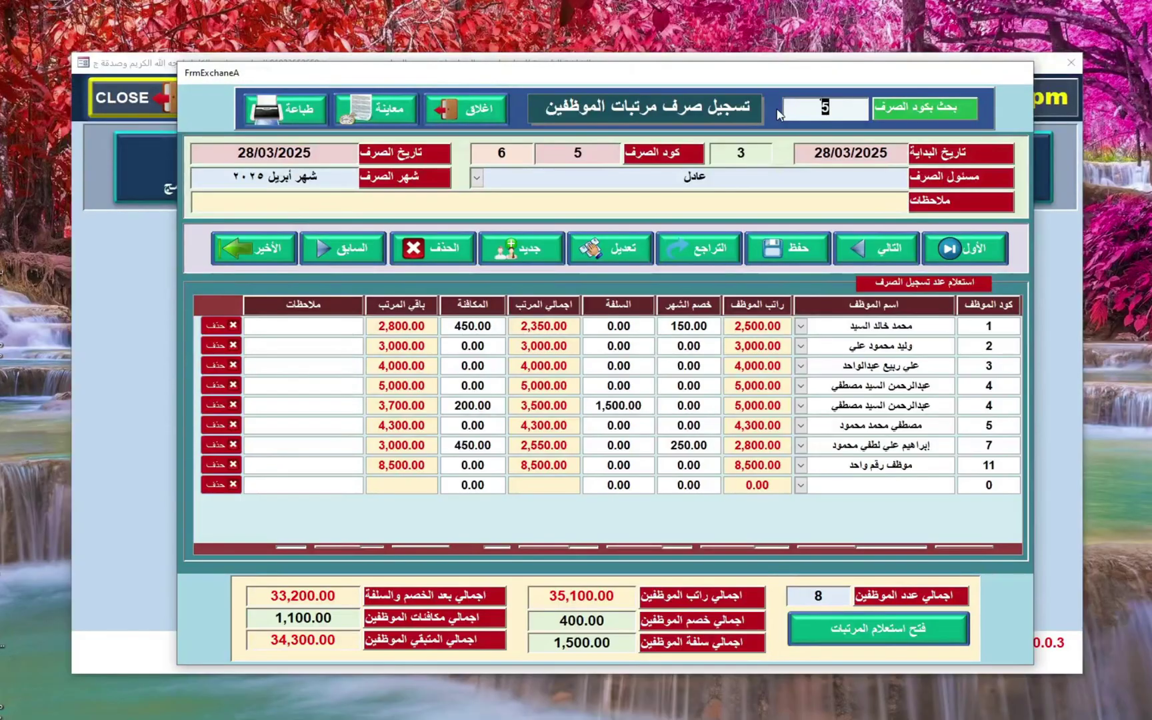
{"action": "type", "text": "6"}
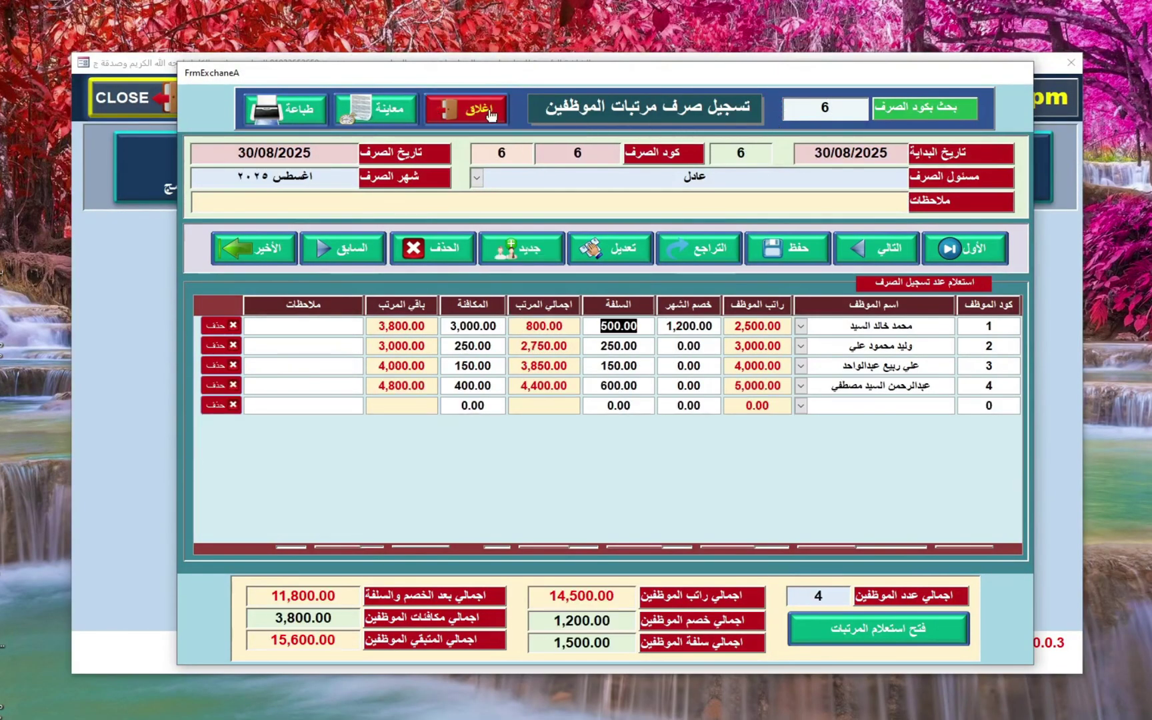
{"action": "left_click", "coordinate": [392, 116]}
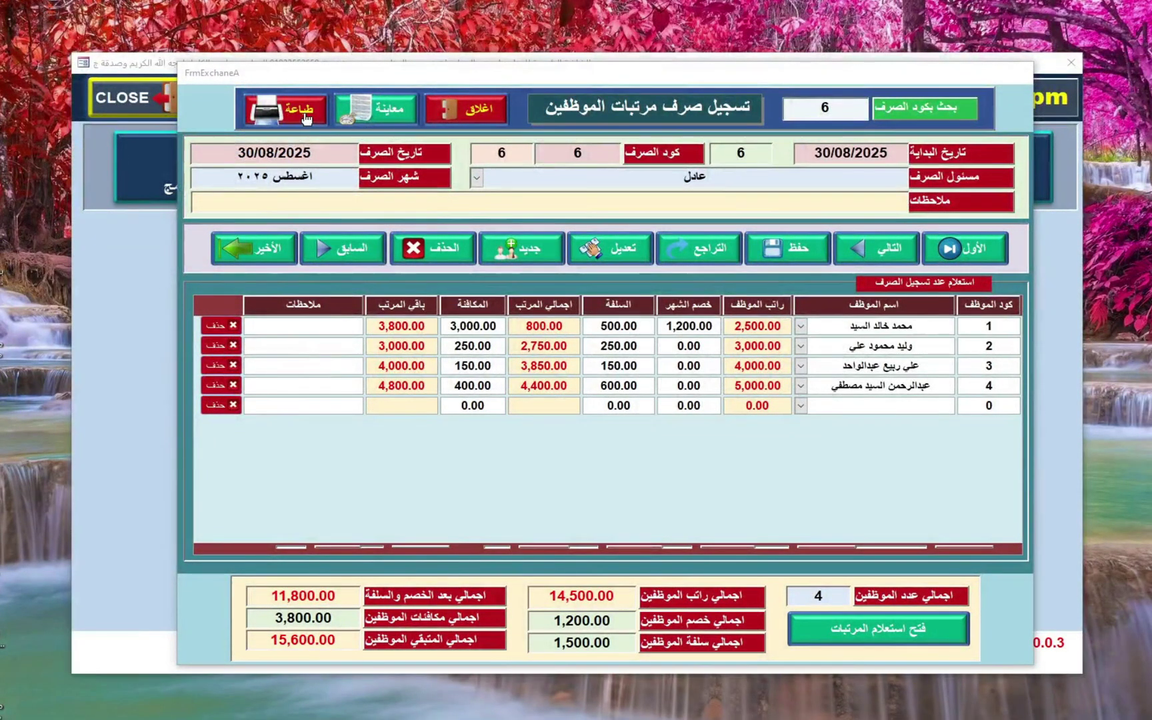
Try printing the payout report to PDF, cancel the save, then close the salary payment form
{"action": "left_click", "coordinate": [306, 118]}
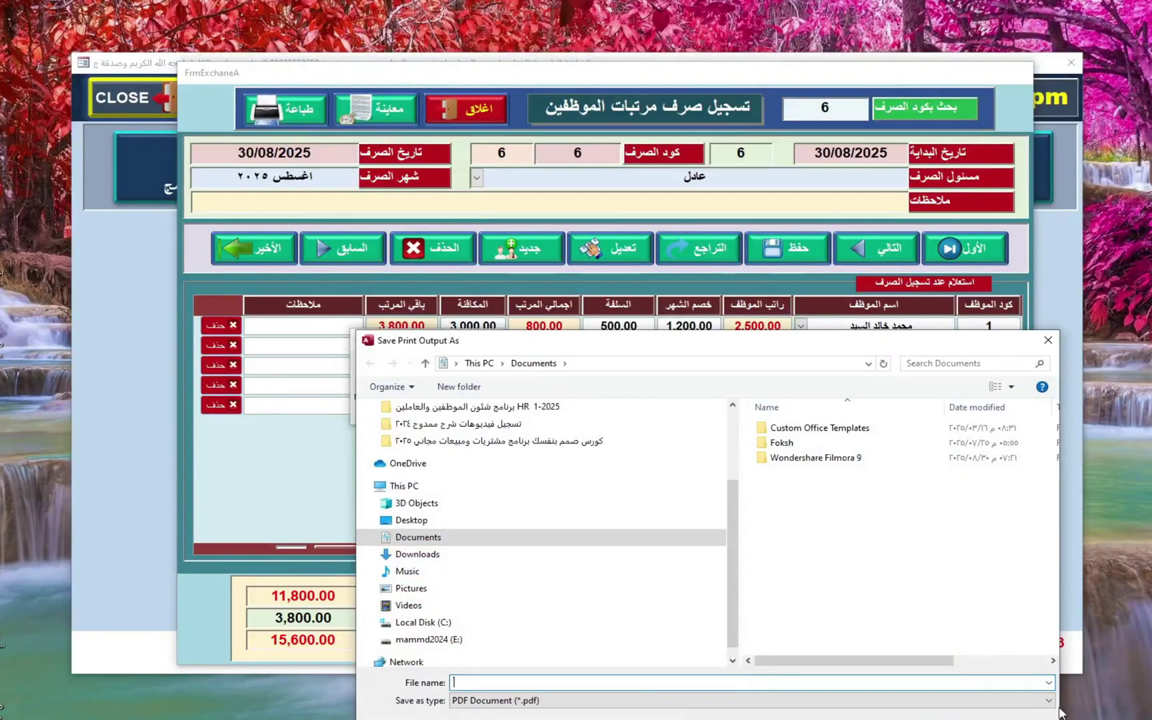
{"action": "key", "text": "Escape"}
{"action": "left_click", "coordinate": [470, 288]}
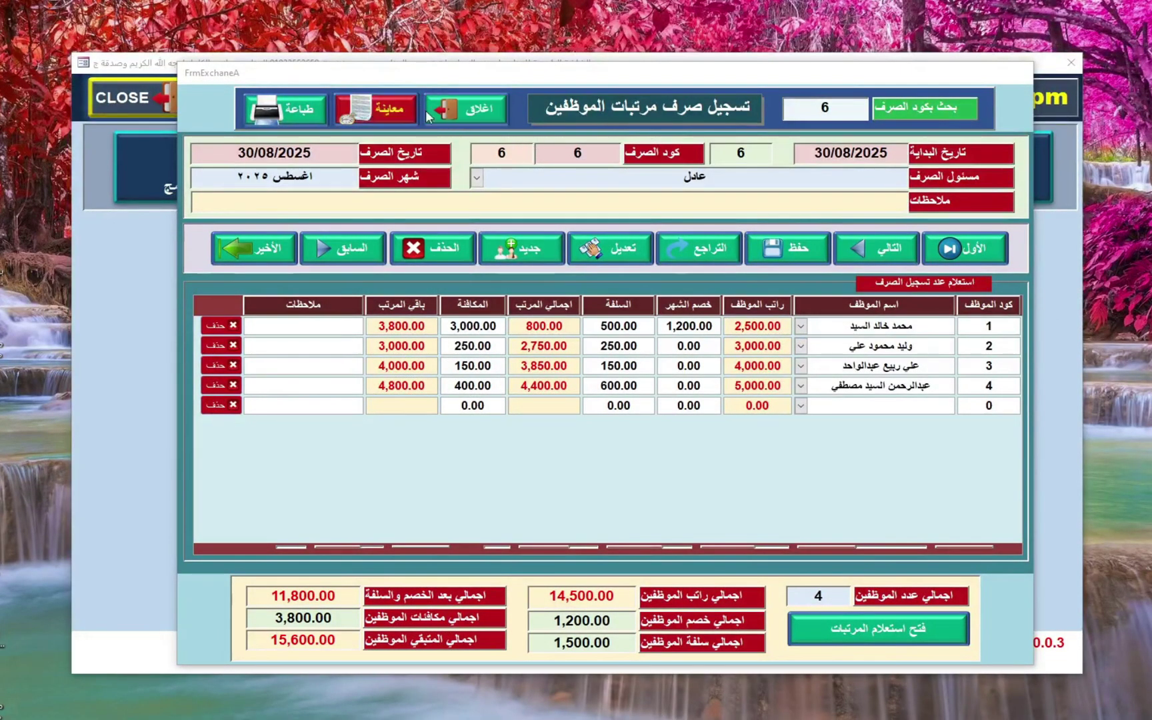
{"action": "left_click", "coordinate": [497, 113]}
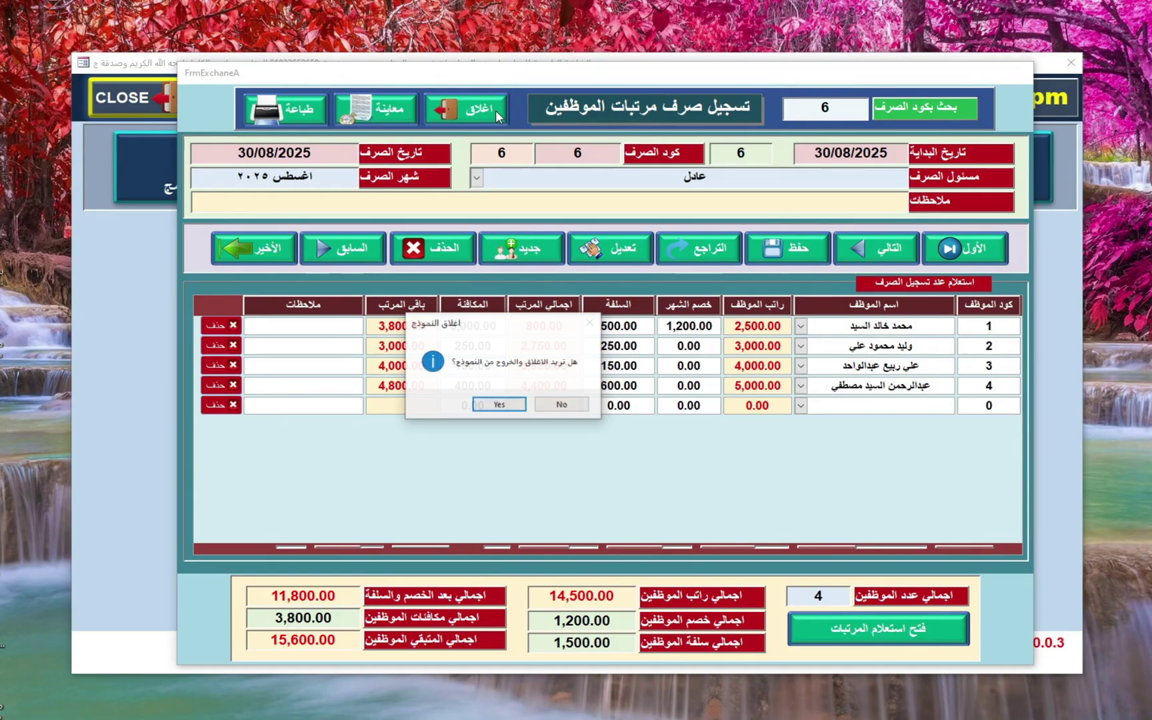
{"action": "left_click", "coordinate": [510, 405]}
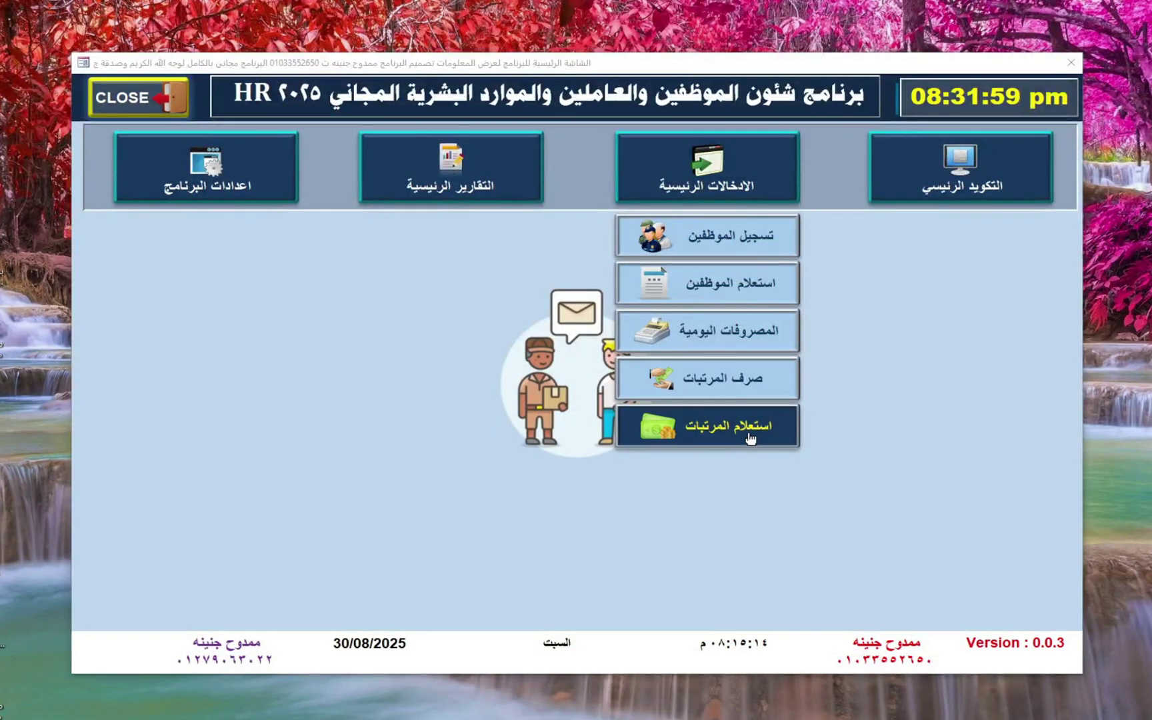
{"action": "left_click", "coordinate": [673, 430]}
{"action": "mouse_move", "coordinate": [768, 37]}
{"action": "left_mouse_down"}
{"action": "mouse_move", "coordinate": [838, 40]}
{"action": "mouse_move", "coordinate": [842, 53]}
{"action": "left_mouse_up"}
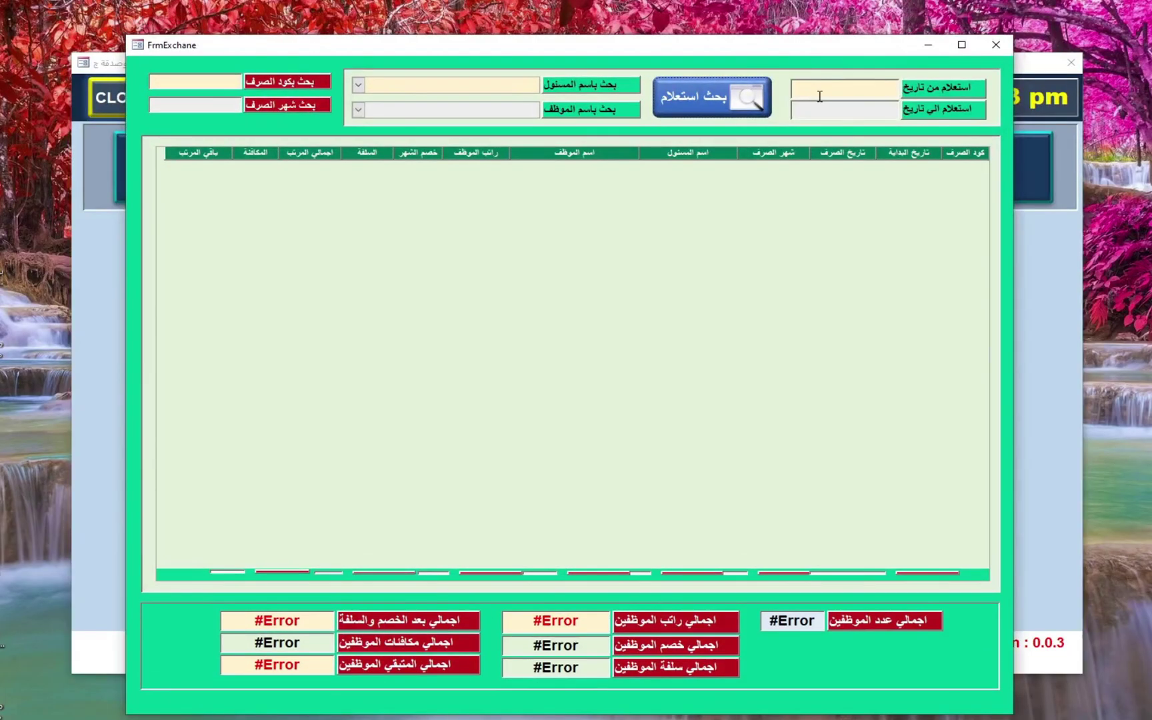
{"action": "left_click", "coordinate": [782, 85]}
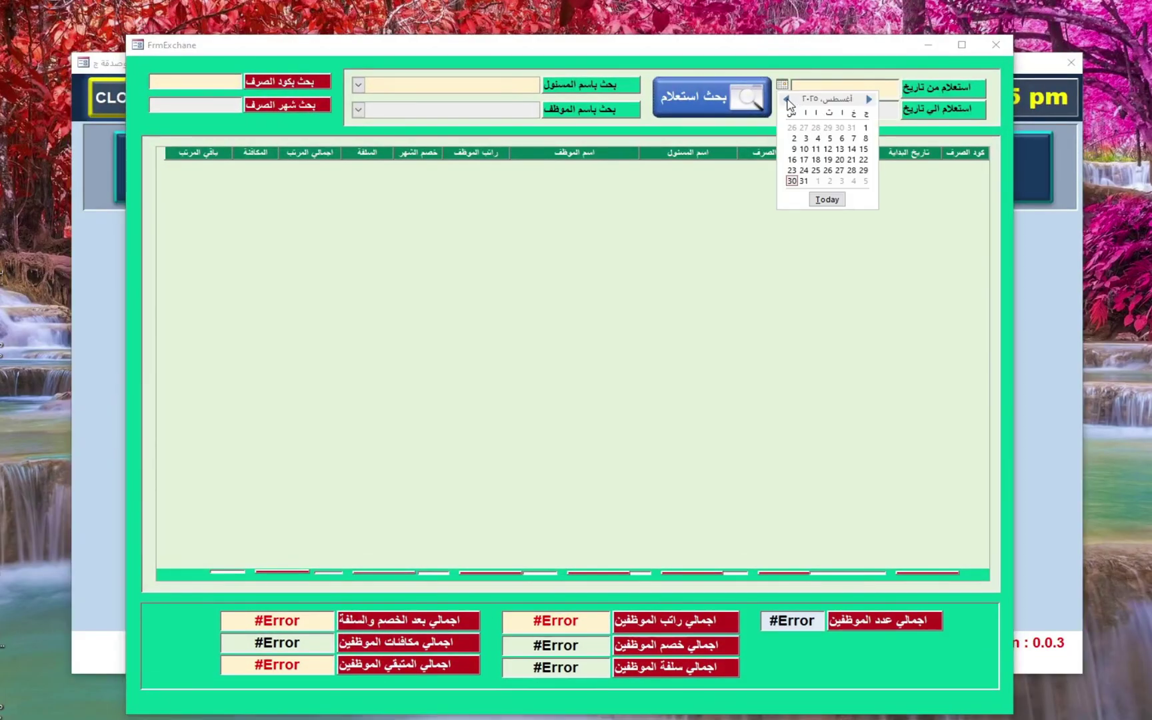
{"action": "left_click", "coordinate": [786, 99]}
{"action": "left_click", "coordinate": [787, 100]}
{"action": "left_click", "coordinate": [786, 99]}
{"action": "left_click", "coordinate": [786, 100]}
{"action": "left_click", "coordinate": [787, 99]}
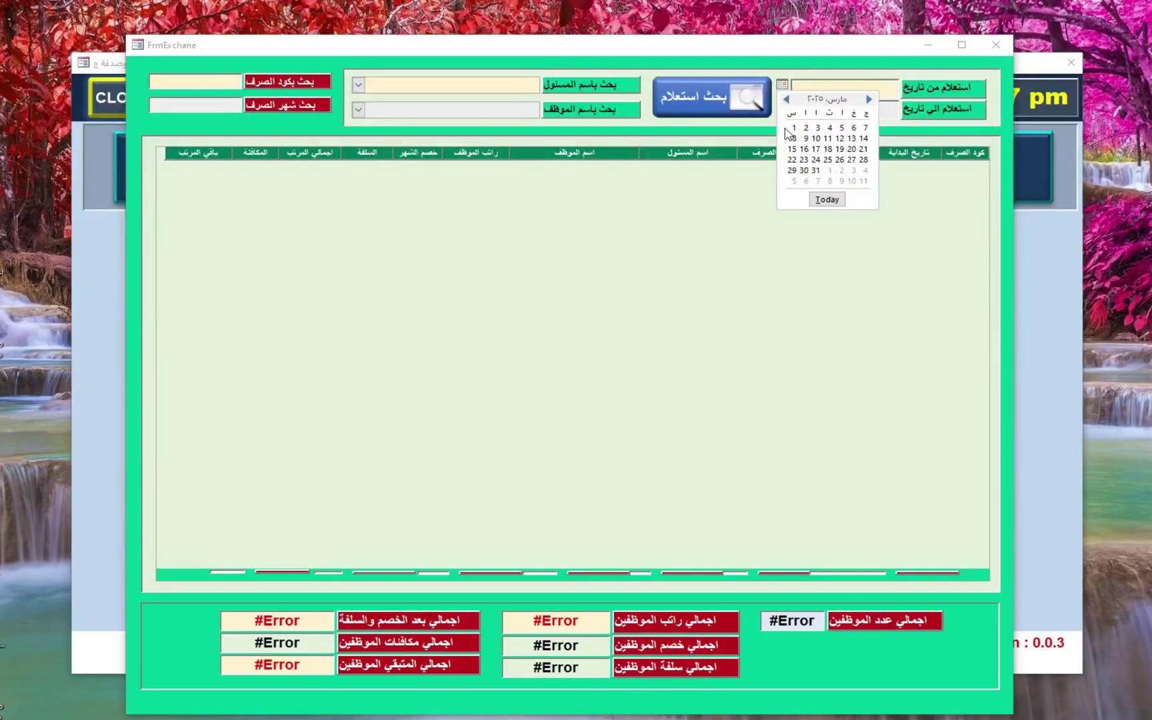
{"action": "left_click", "coordinate": [793, 128]}
{"action": "left_click", "coordinate": [829, 110]}
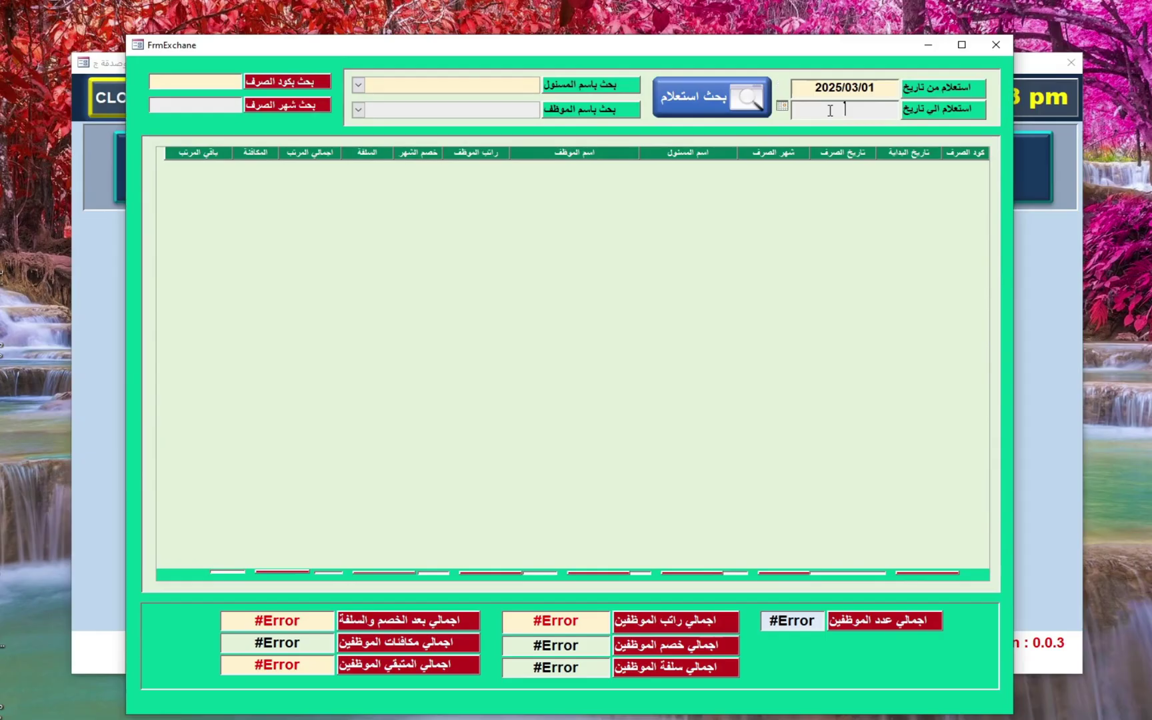
{"action": "left_click", "coordinate": [782, 106]}
{"action": "left_click", "coordinate": [827, 222]}
{"action": "left_click", "coordinate": [722, 104]}
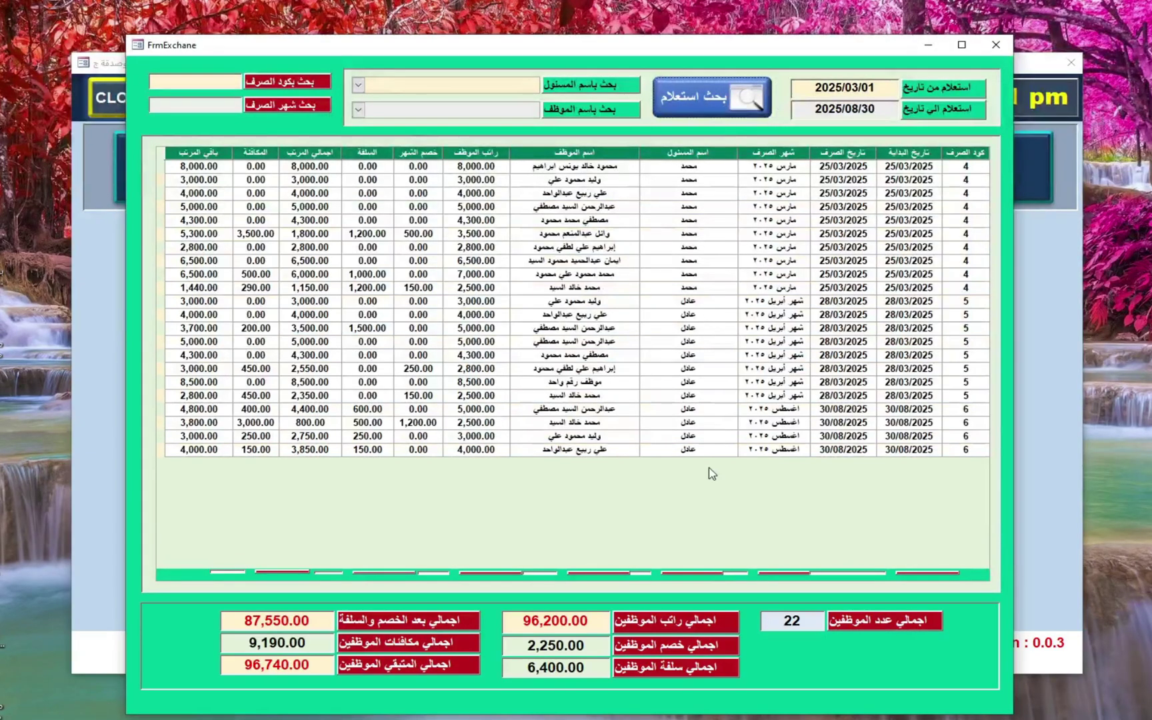
{"action": "left_click_drag", "start_coordinate": [891, 44], "coordinate": [902, 51]}
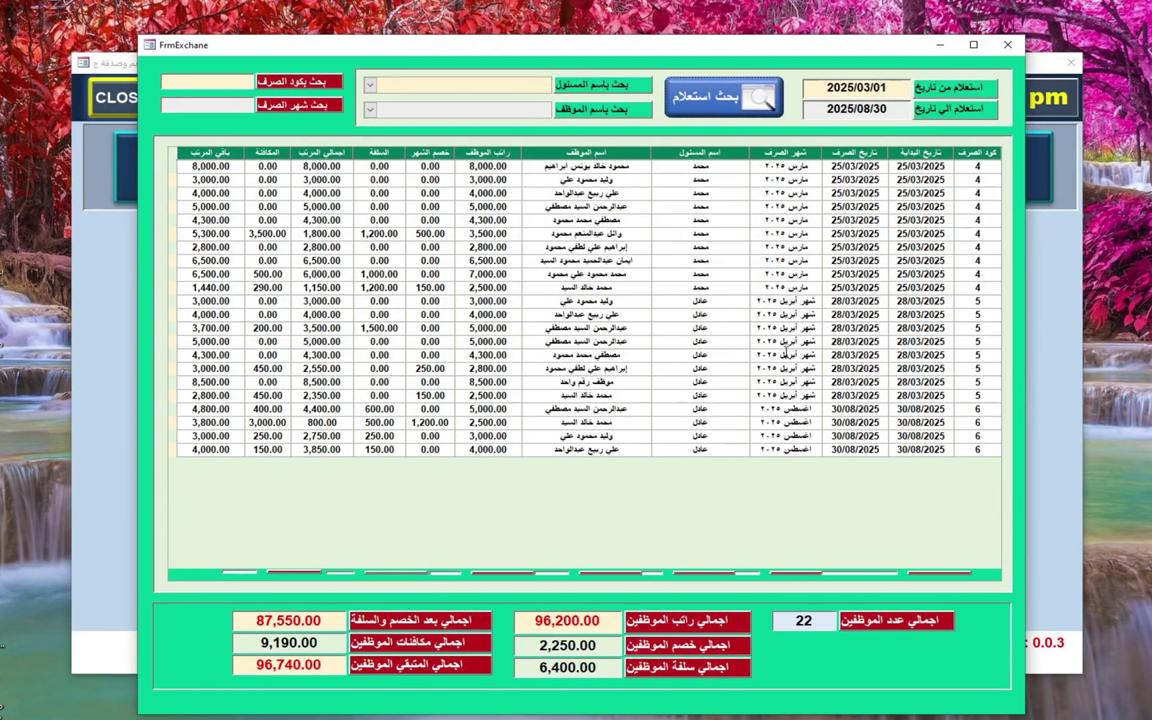
{"action": "left_click", "coordinate": [370, 85]}
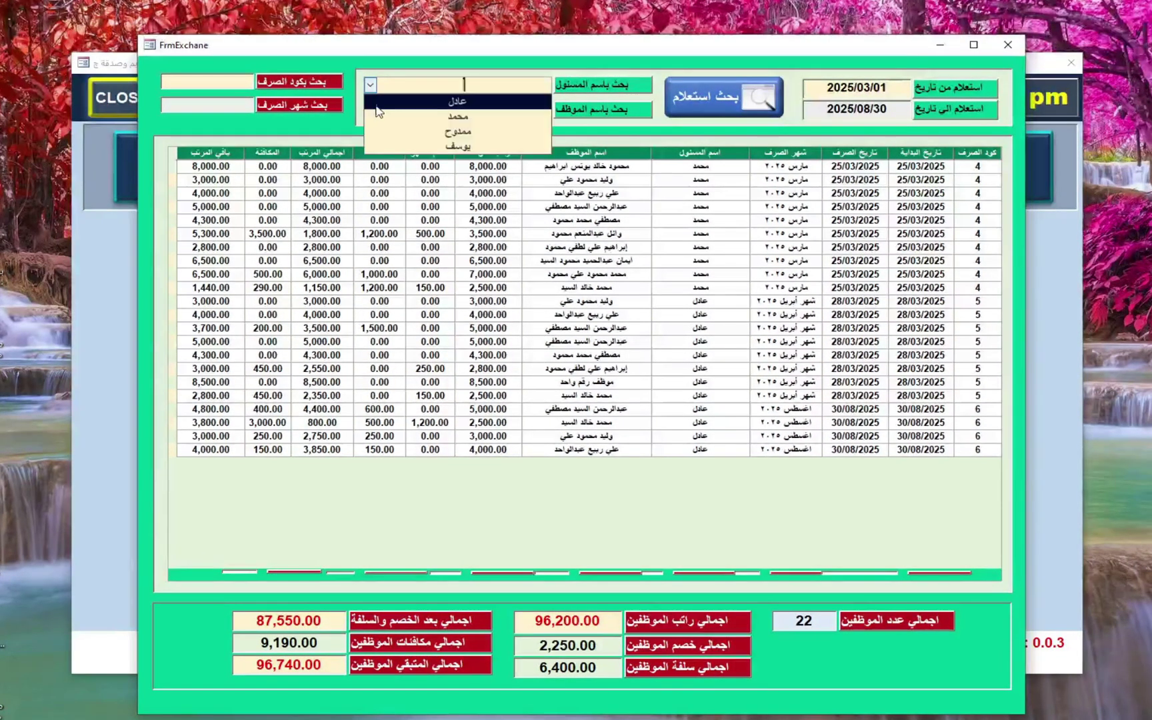
{"action": "left_click", "coordinate": [378, 107]}
{"action": "left_click", "coordinate": [370, 109]}
{"action": "left_click", "coordinate": [397, 123]}
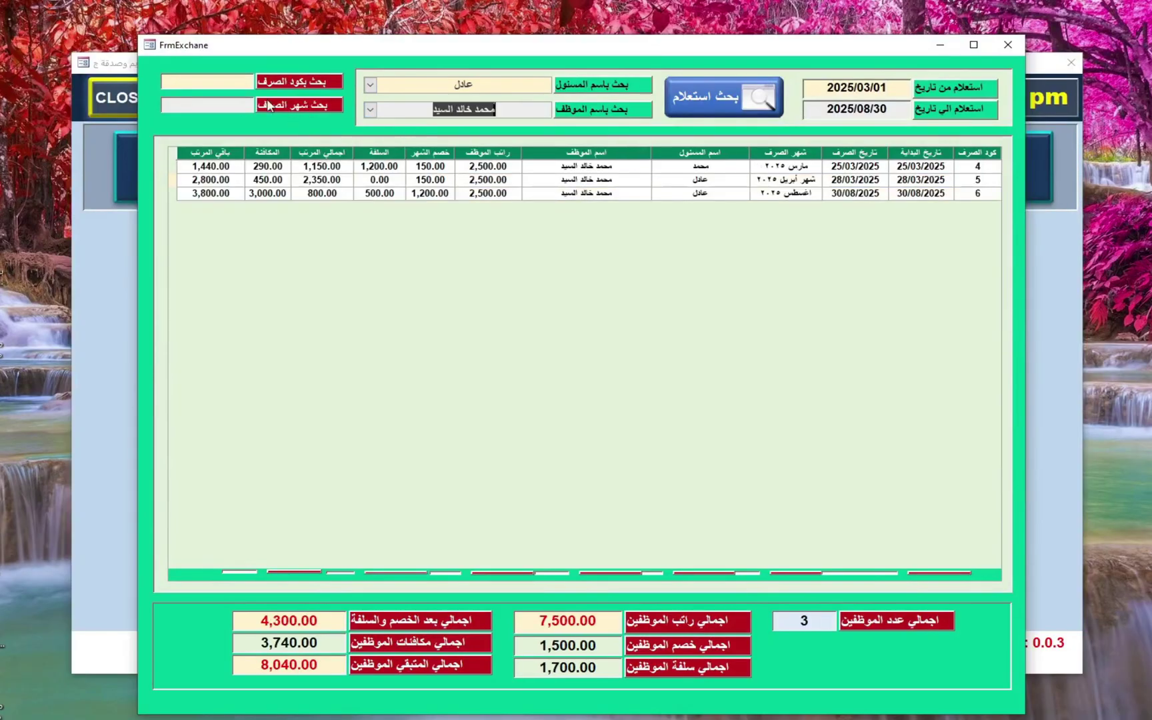
{"action": "left_click", "coordinate": [211, 83]}
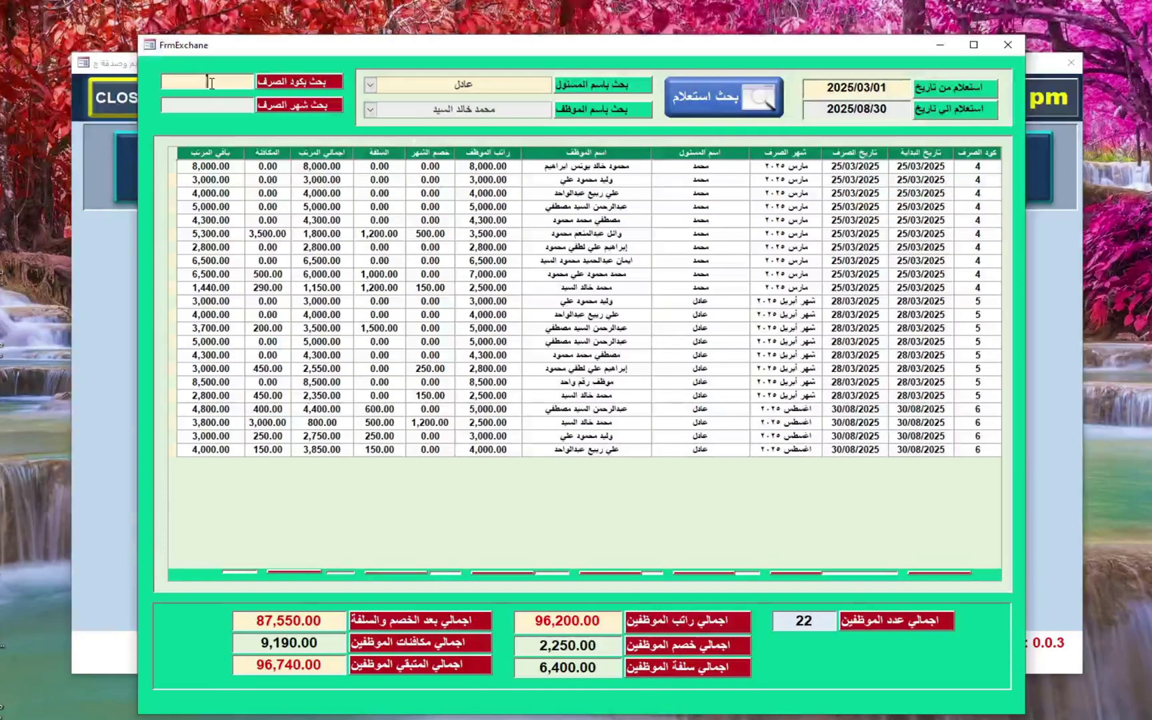
{"action": "key", "text": "BackSpace"}
{"action": "key", "text": "BackSpace"}
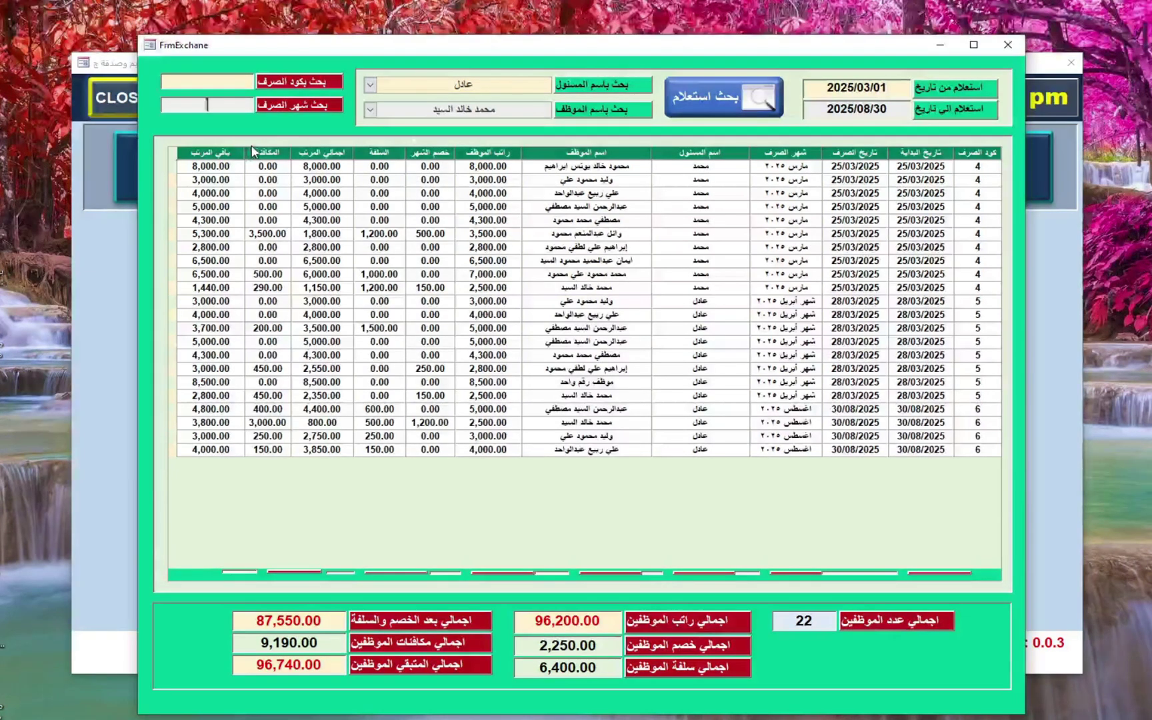
{"action": "type", "text": "اغسطس"}
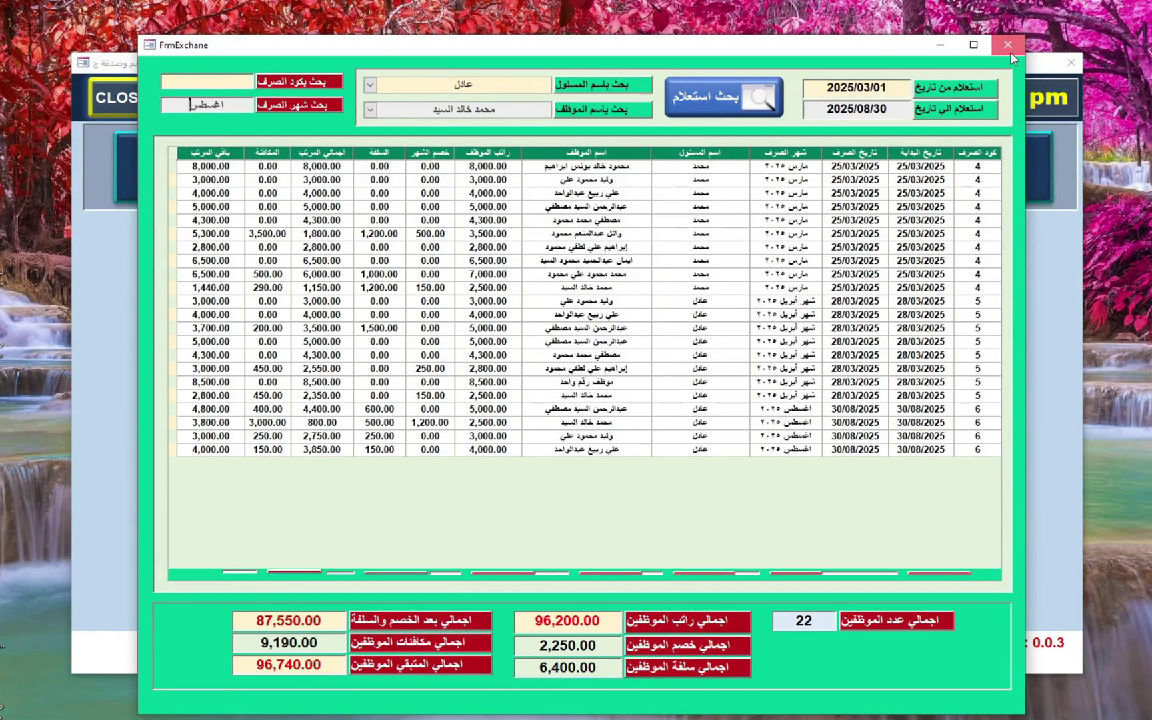
Close the salary inquiry, then open and close the employee and expense search windows from reports
{"action": "left_click", "coordinate": [1008, 44]}
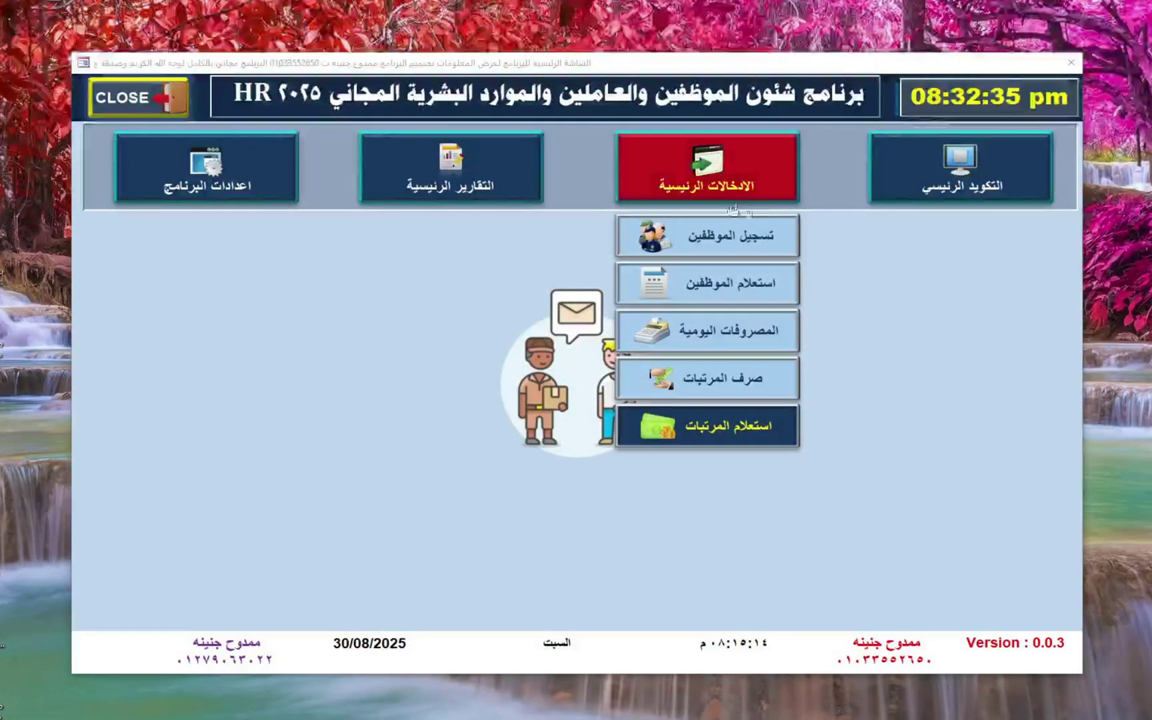
{"action": "left_click", "coordinate": [507, 193]}
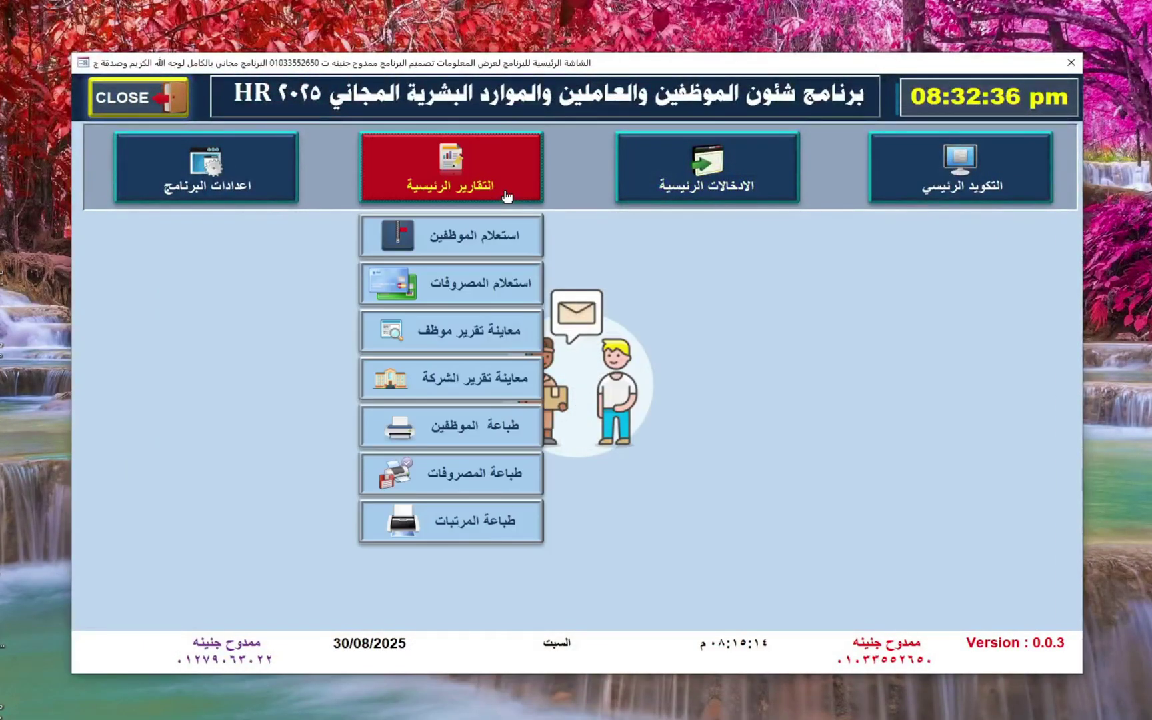
{"action": "left_click", "coordinate": [512, 246]}
{"action": "left_click", "coordinate": [983, 78]}
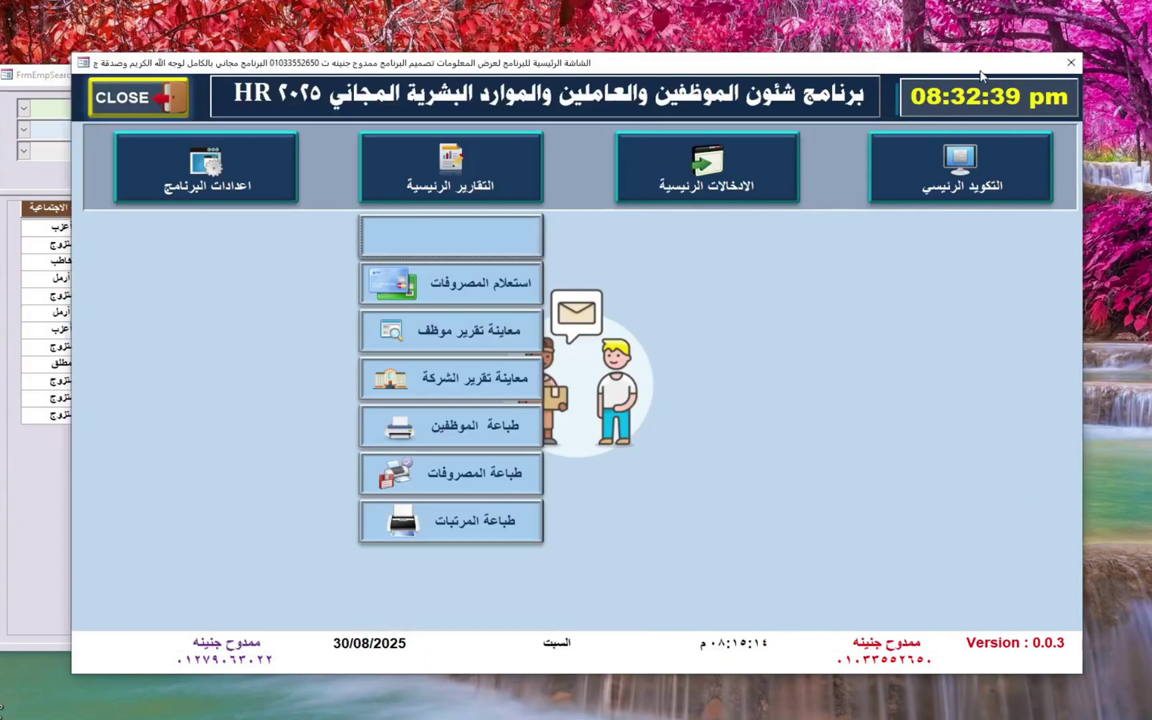
{"action": "left_click", "coordinate": [483, 273]}
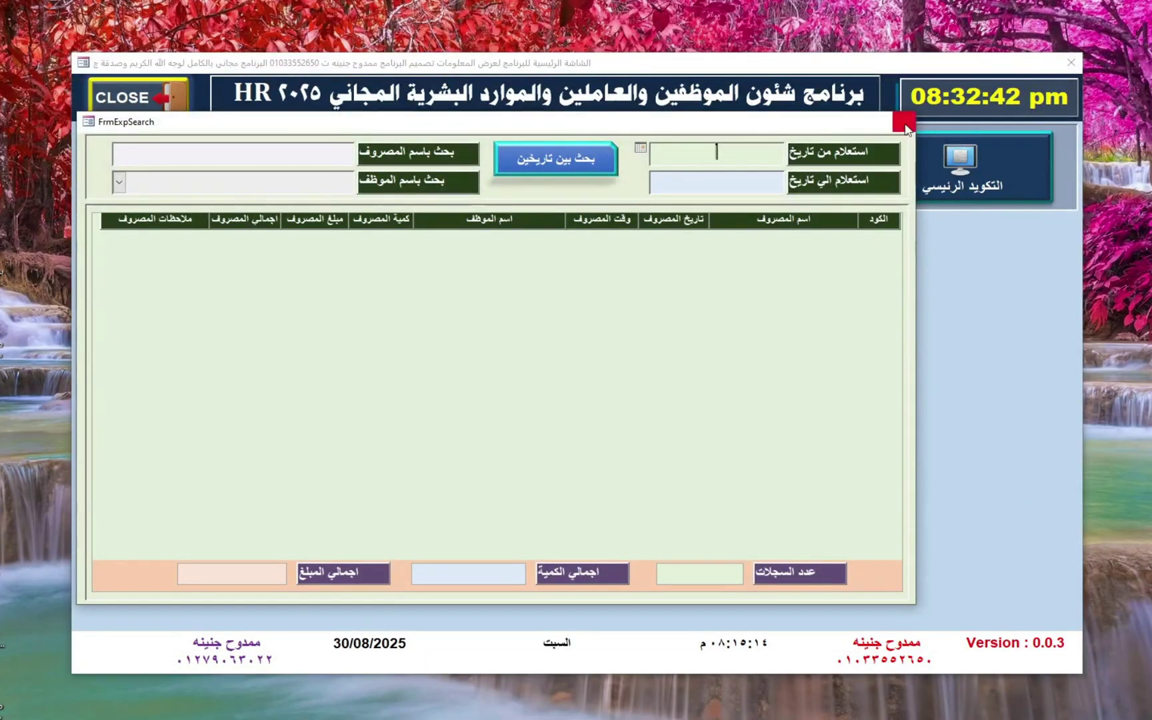
{"action": "left_click", "coordinate": [904, 124]}
Try the single-employee report, cancel its employee ID prompt, and show the program settings options
{"action": "left_click", "coordinate": [466, 343]}
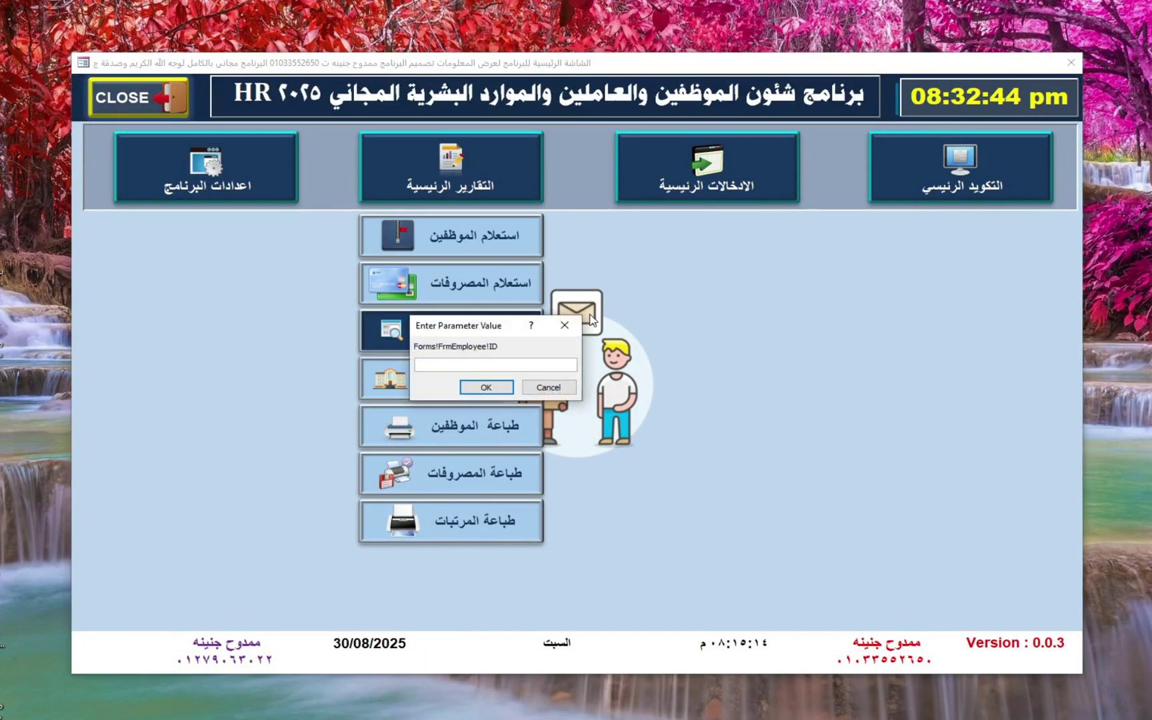
{"action": "left_click", "coordinate": [566, 326]}
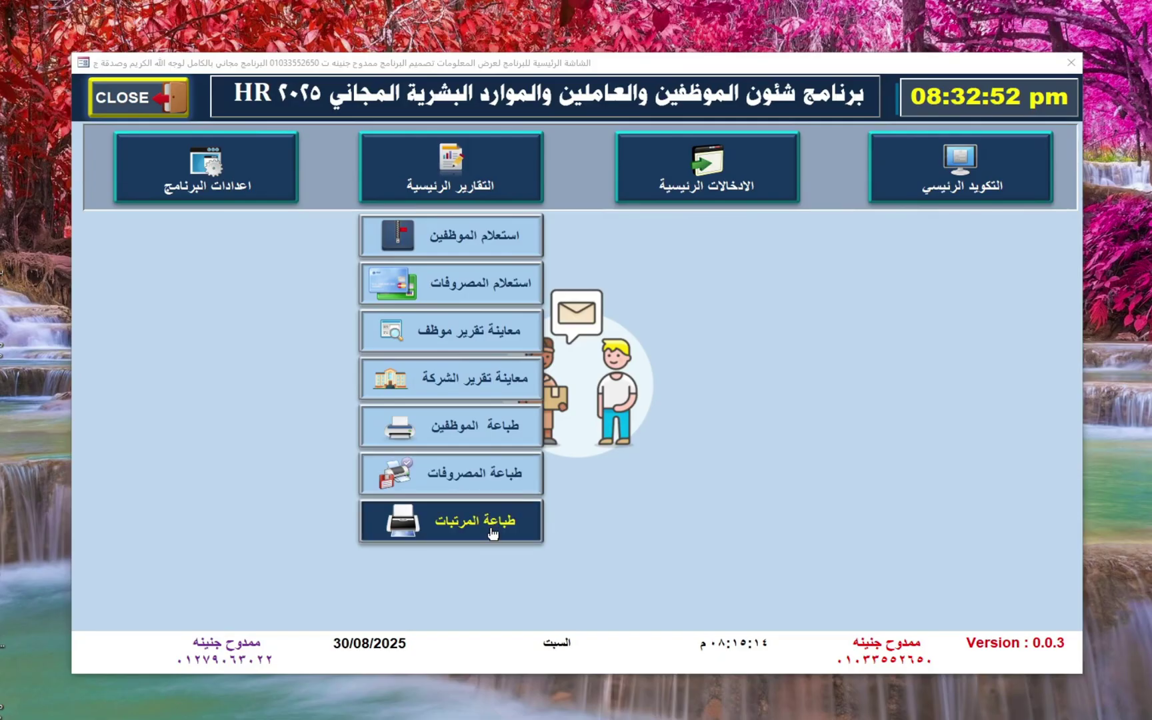
{"action": "left_click", "coordinate": [248, 185]}
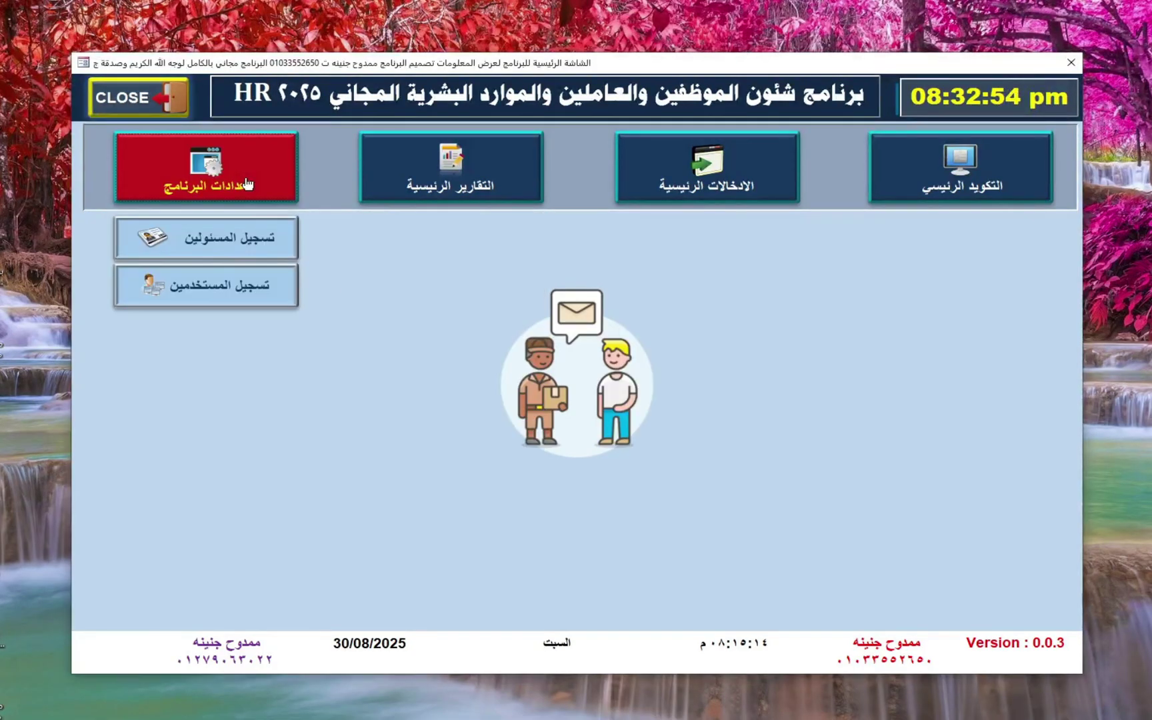
Open user registration, close its login screen, and show the basic coding options
{"action": "left_click", "coordinate": [257, 288]}
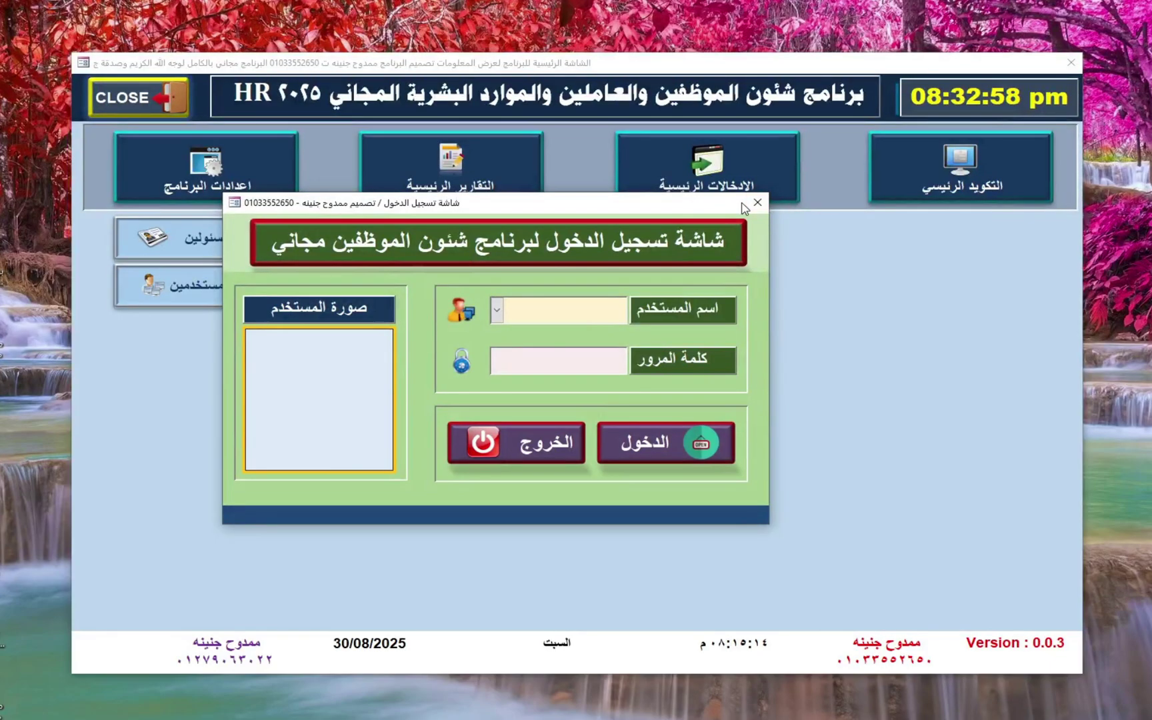
{"action": "left_click", "coordinate": [757, 202]}
{"action": "left_click", "coordinate": [886, 187]}
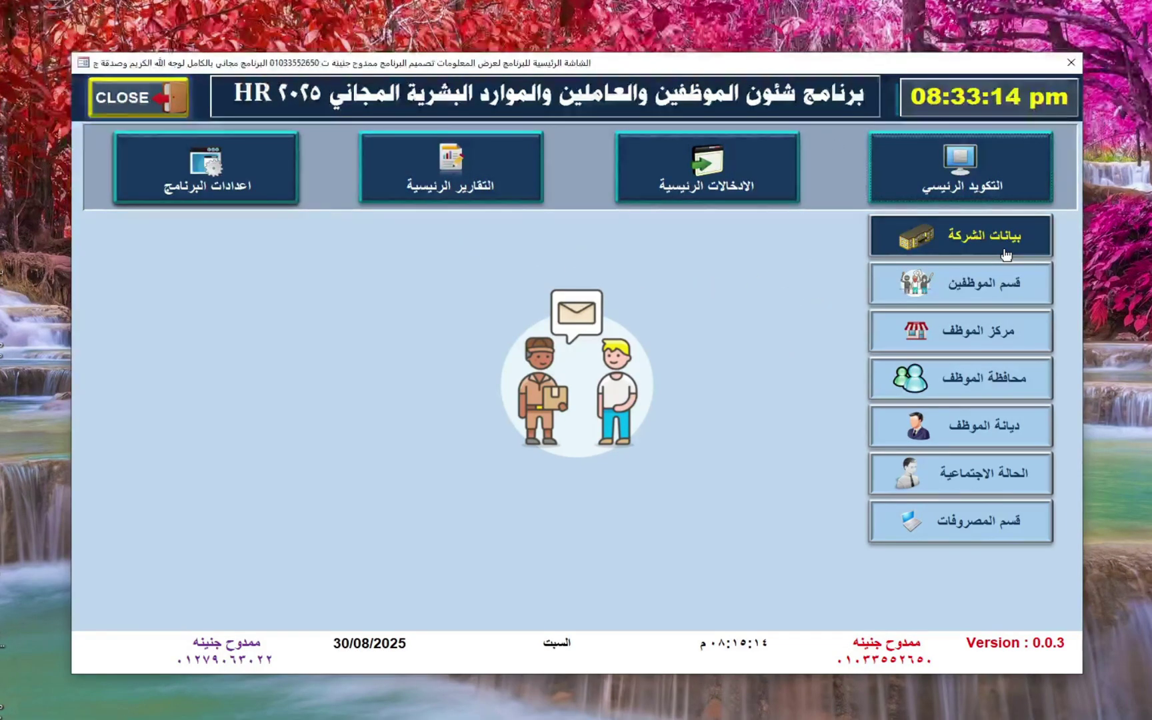
{"action": "mouse_move", "coordinate": [960, 167]}
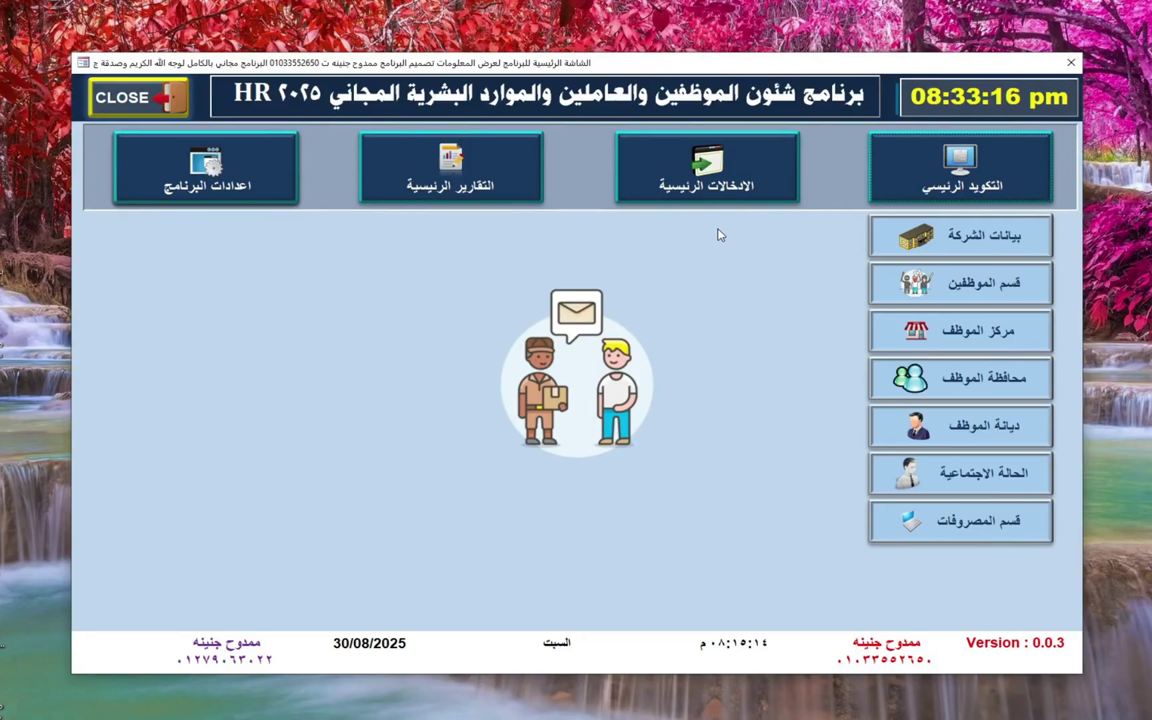
Show the data-entry options, then return to the supervisor and user registration settings
{"action": "left_click", "coordinate": [746, 186]}
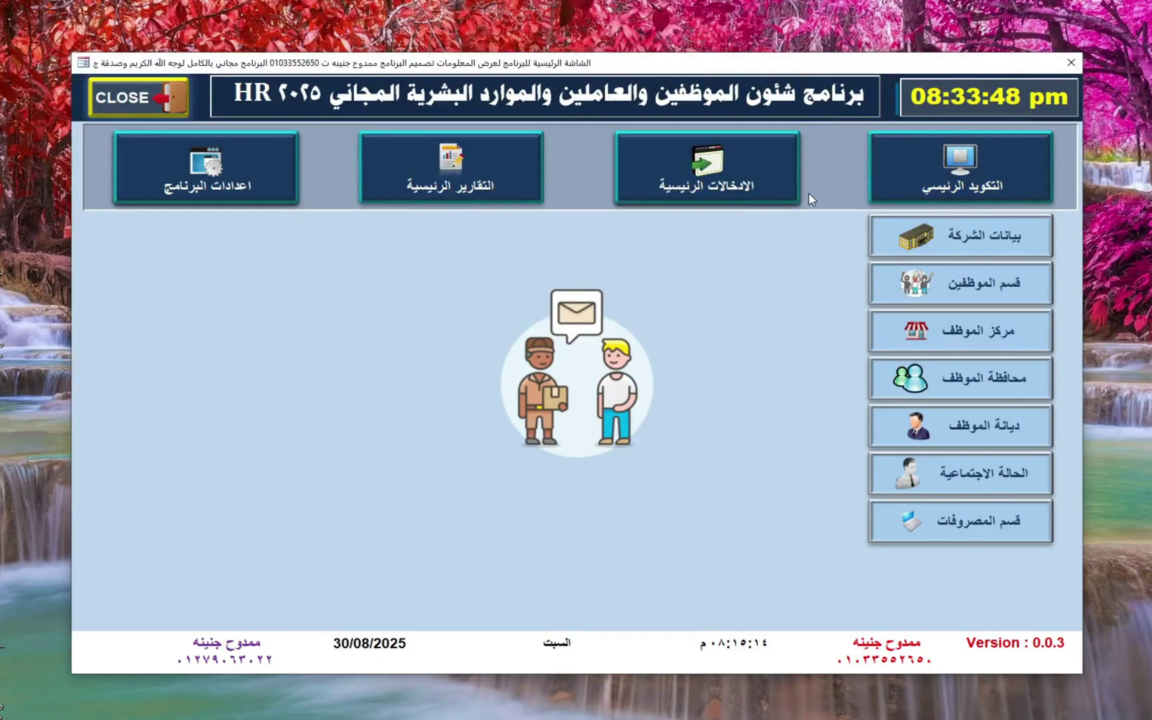
{"action": "mouse_move", "coordinate": [451, 167]}
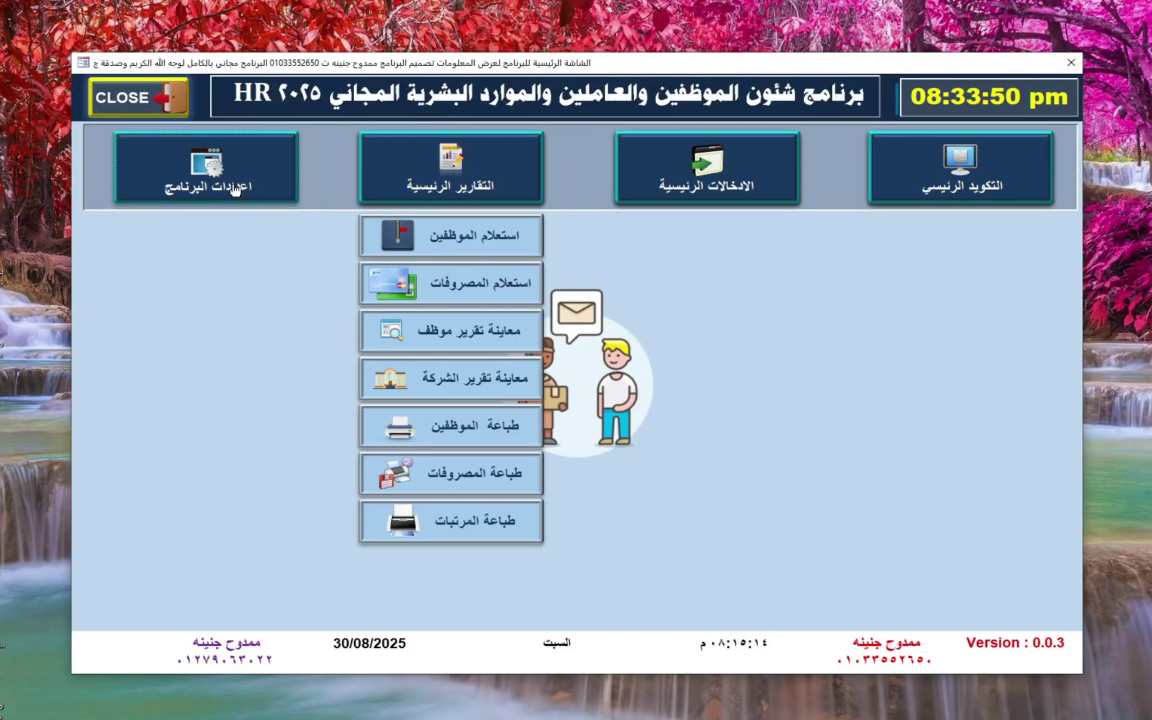
{"action": "left_click", "coordinate": [235, 189]}
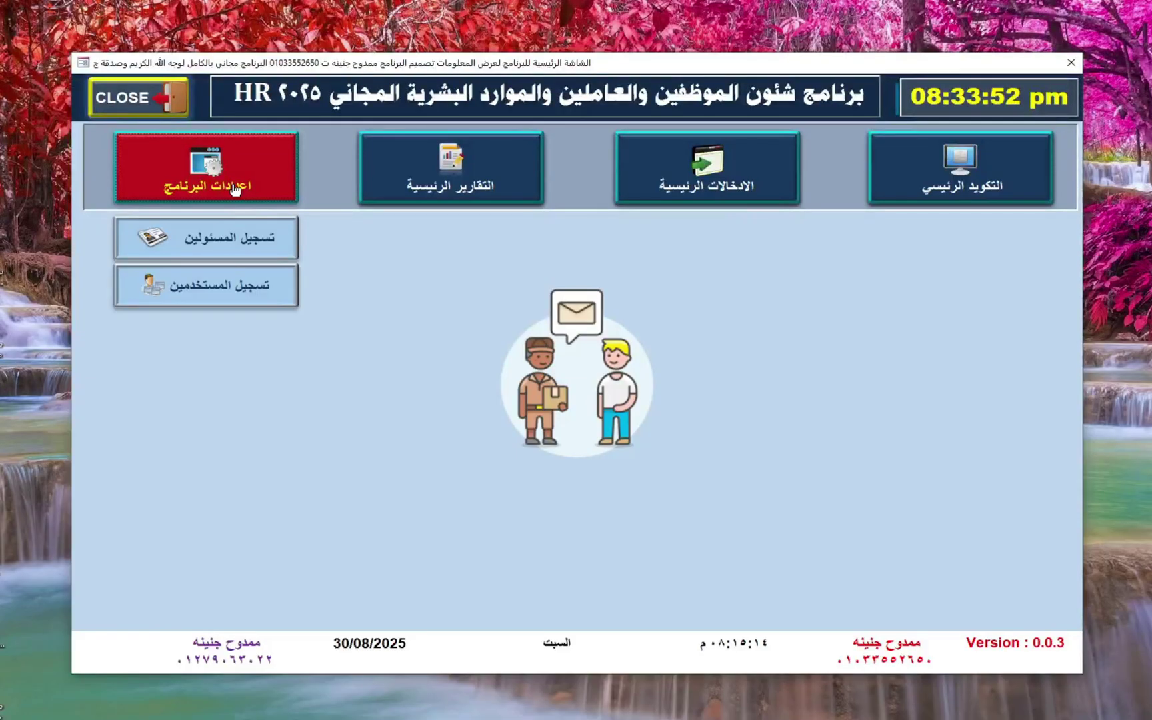